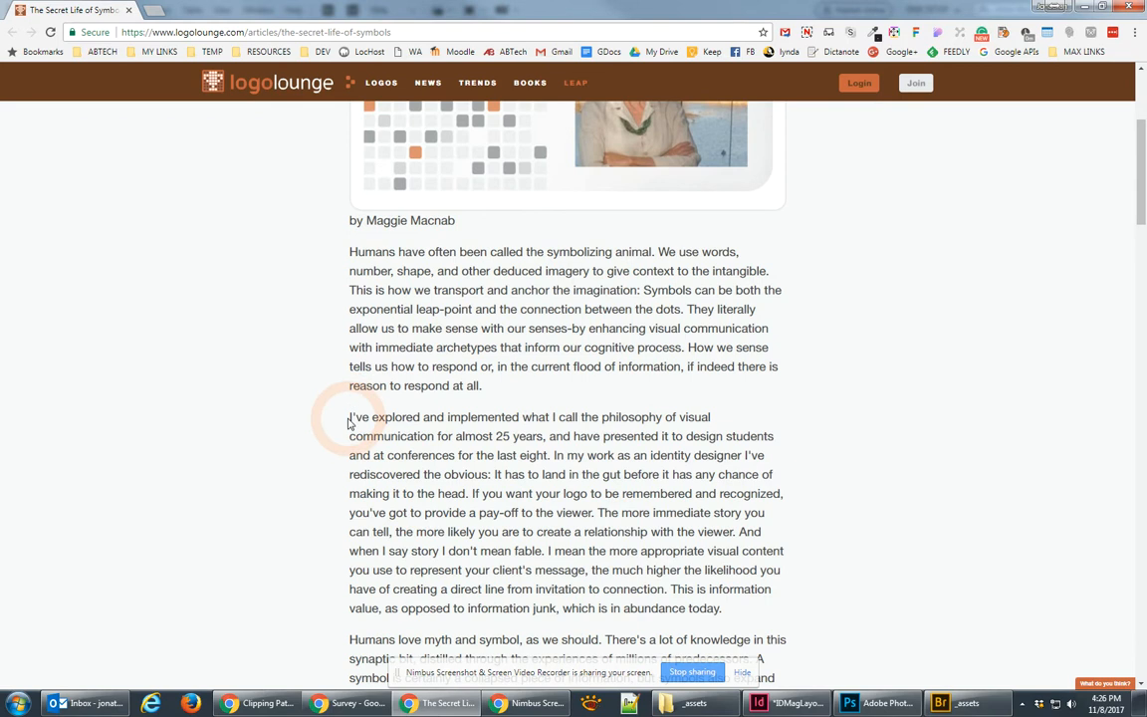
Step: Select the logolounge article body from the 'I've explored…' paragraph, then switch to InDesign
{"action": "scroll", "coordinate": [537, 487], "scroll_direction": "down", "scroll_amount": 20}
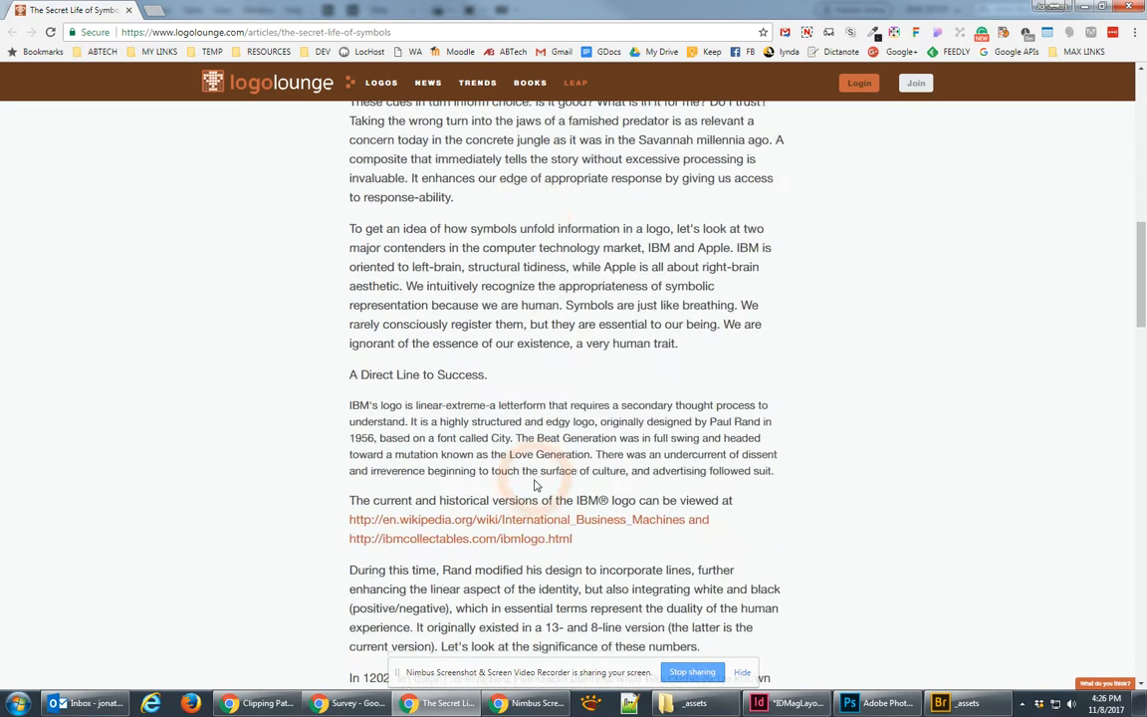
{"action": "scroll", "coordinate": [546, 512], "scroll_direction": "down", "scroll_amount": 15}
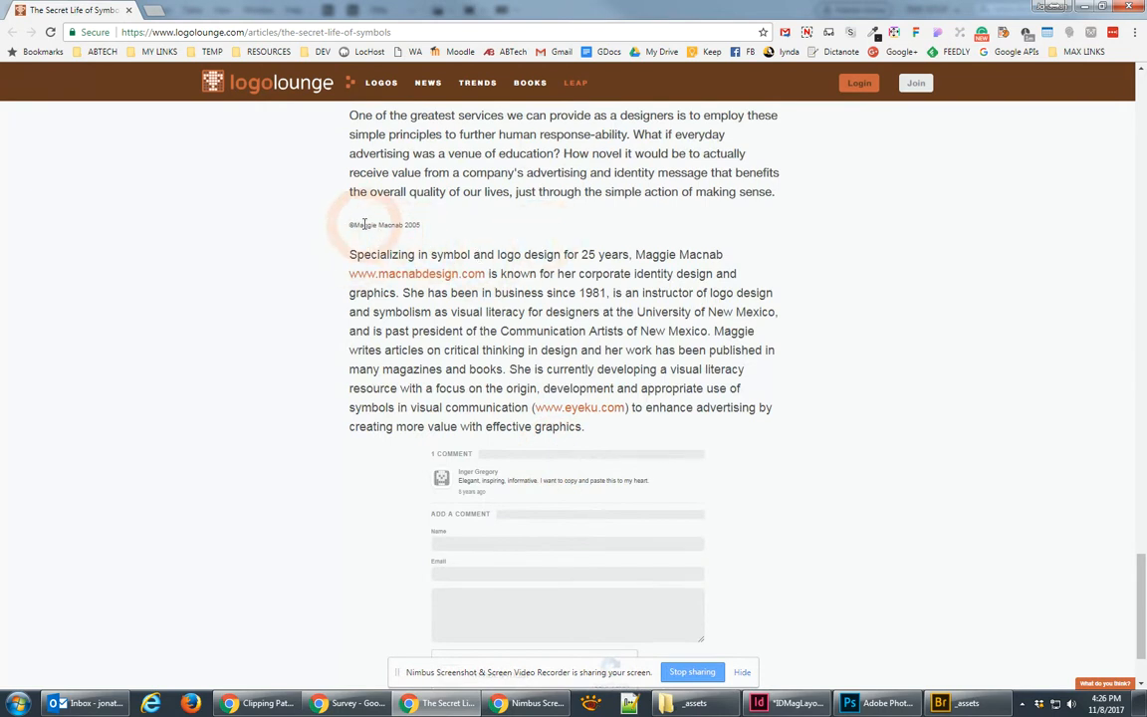
{"action": "triple_click", "coordinate": [779, 198]}
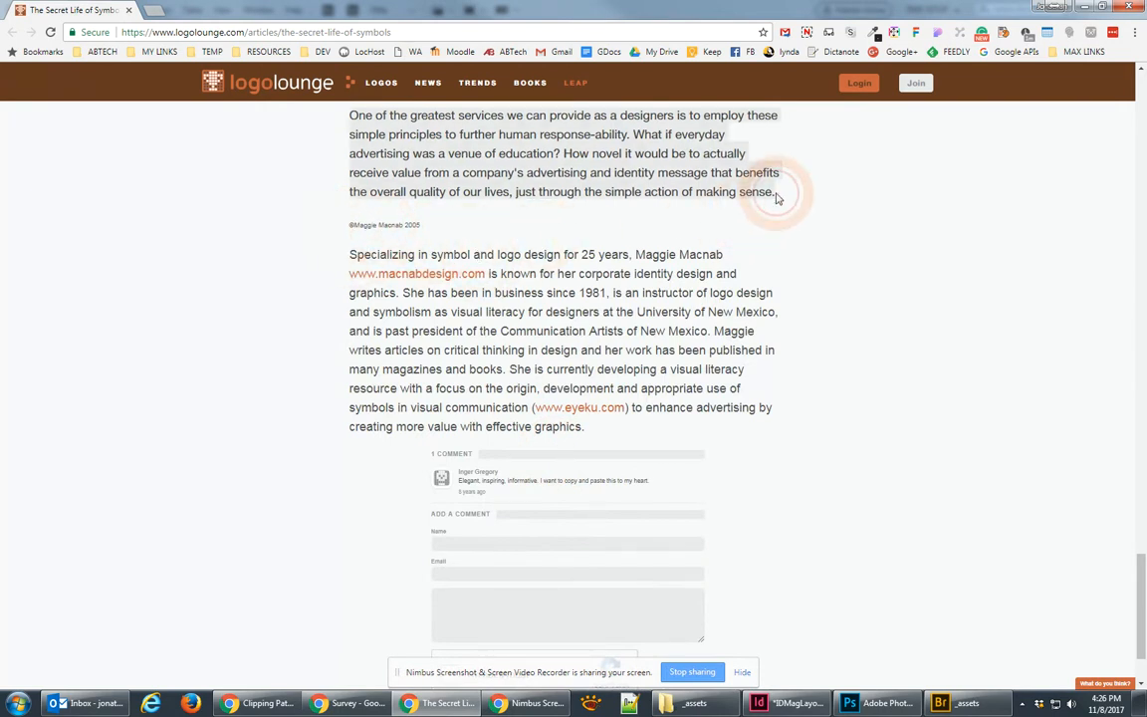
{"action": "left_click_drag", "start_coordinate": [408, 370], "coordinate": [501, 404]}
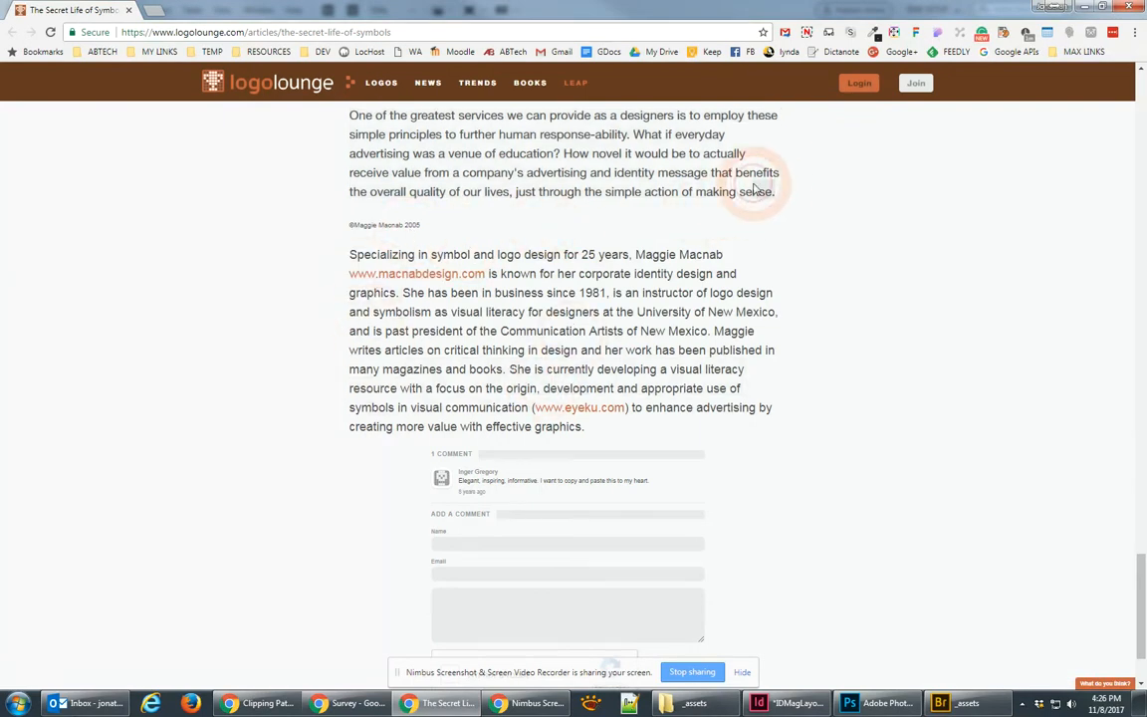
{"action": "scroll", "coordinate": [715, 282], "scroll_direction": "up", "scroll_amount": 15}
{"action": "scroll", "coordinate": [719, 283], "scroll_direction": "up", "scroll_amount": 10}
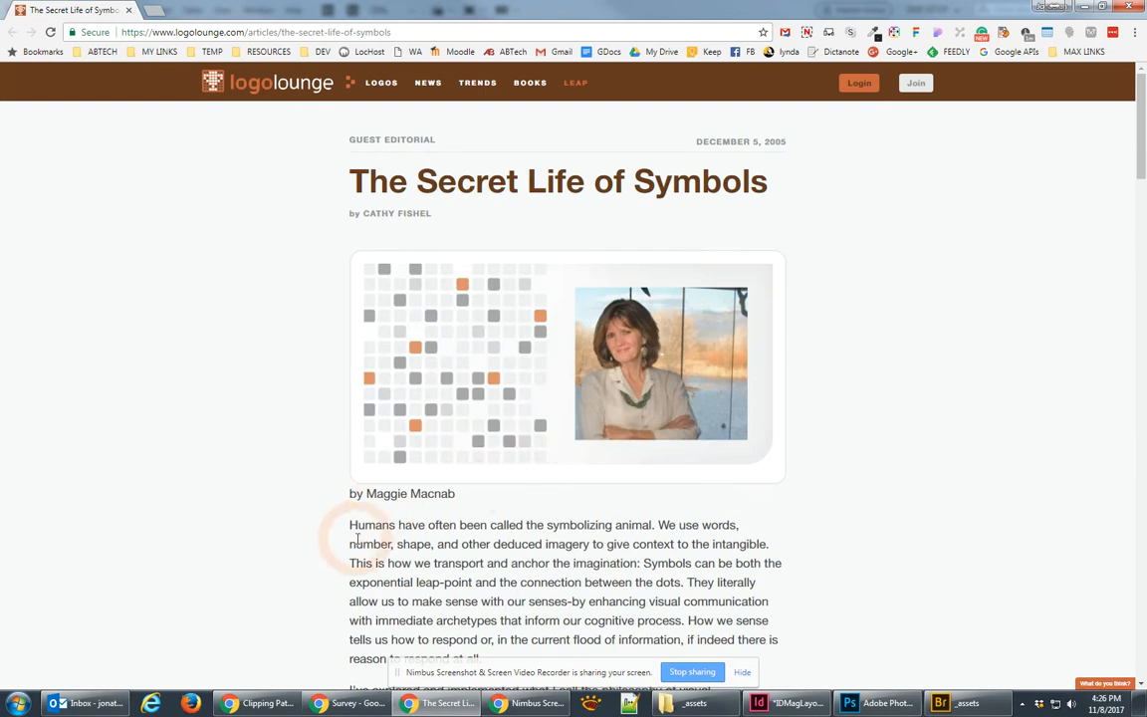
{"action": "scroll", "coordinate": [381, 492], "scroll_direction": "down", "scroll_amount": 5}
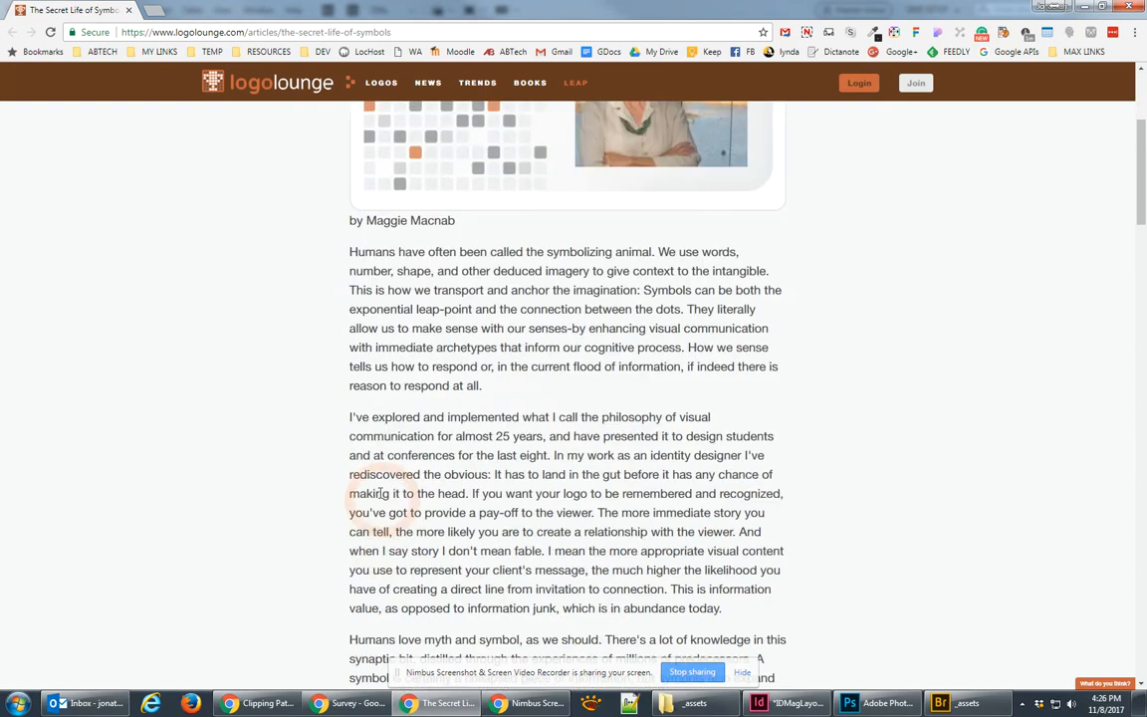
{"action": "triple_click", "coordinate": [350, 416]}
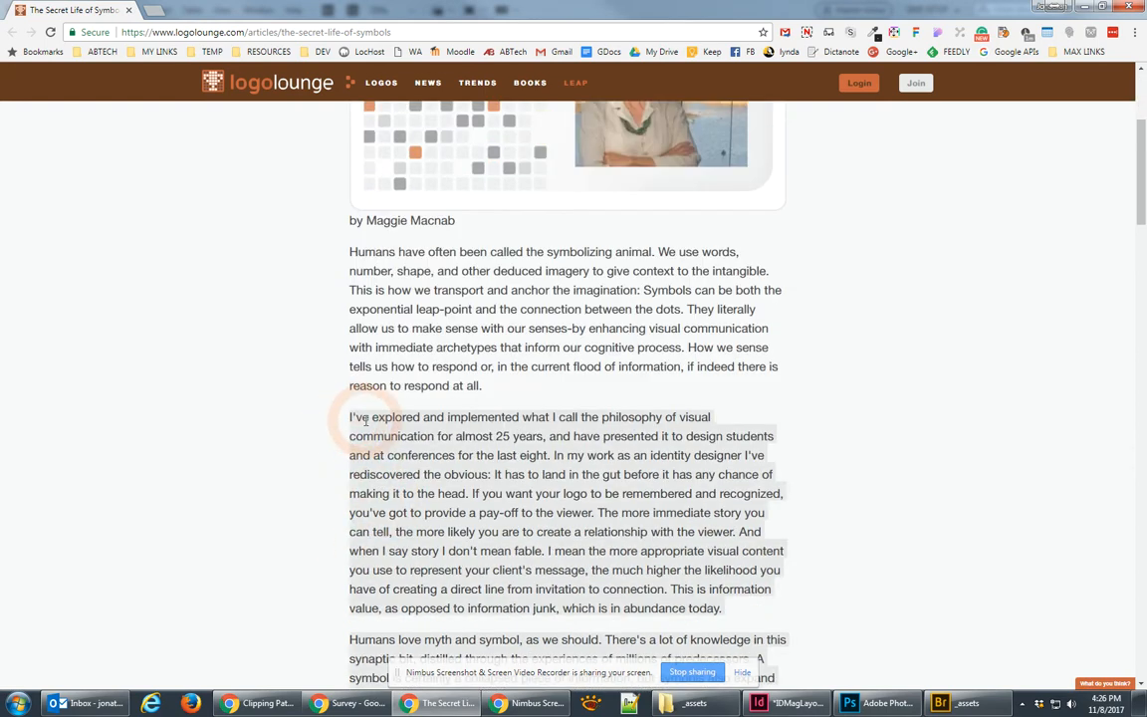
{"action": "left_click", "coordinate": [822, 702]}
Step: Paste the article text into a frame filling the right page, set to three columns
{"action": "key", "text": "ctrl+v"}
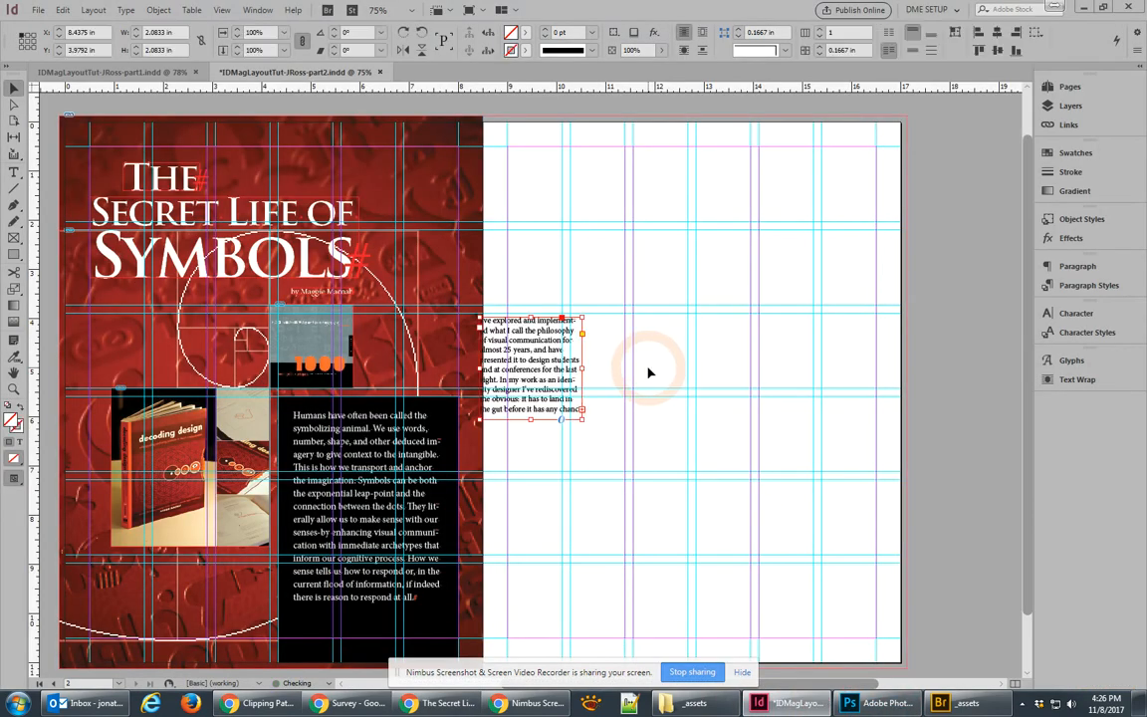
{"action": "left_click_drag", "start_coordinate": [534, 368], "coordinate": [556, 196]}
{"action": "left_click_drag", "start_coordinate": [610, 247], "coordinate": [876, 639]}
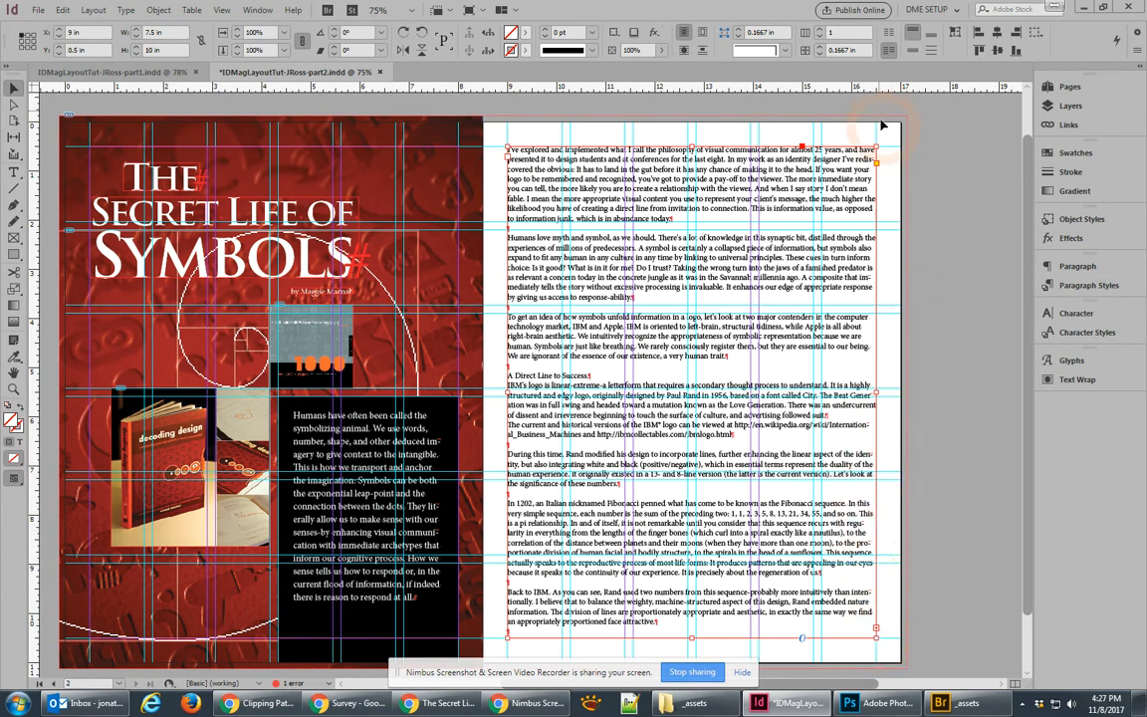
{"action": "left_click", "coordinate": [818, 31]}
{"action": "left_click", "coordinate": [818, 31]}
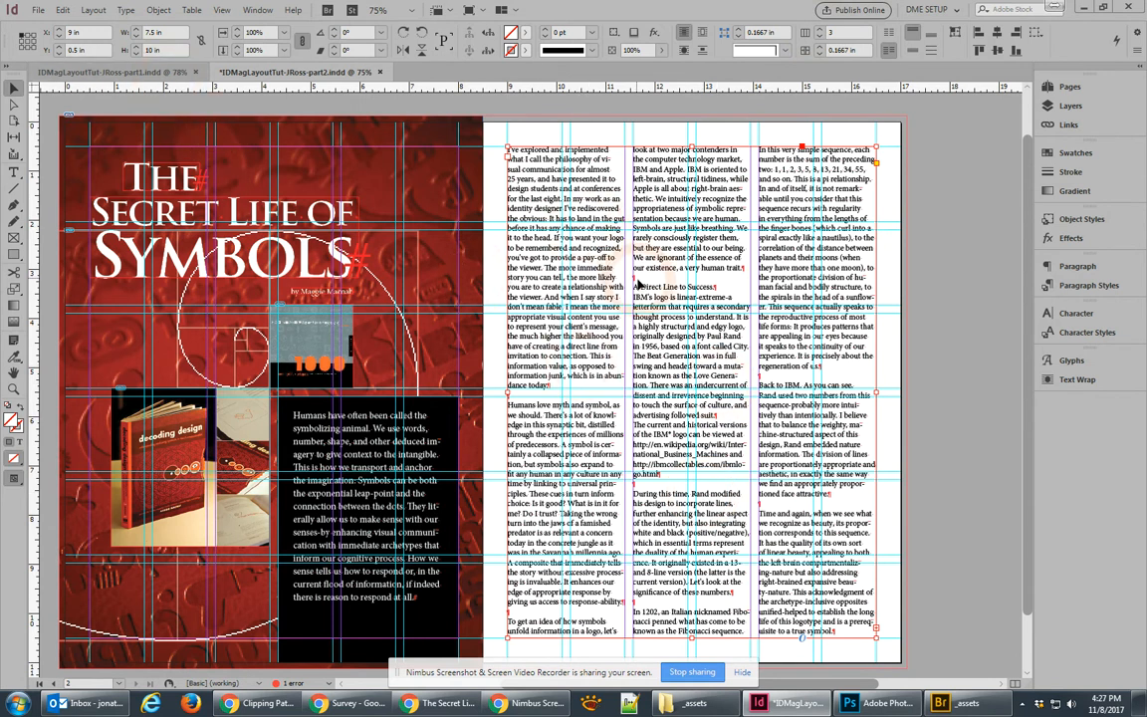
Step: Delete the blank lines after 'dance today!' and 'a very human trait.' and before 'During this time'
{"action": "left_click", "coordinate": [127, 11]}
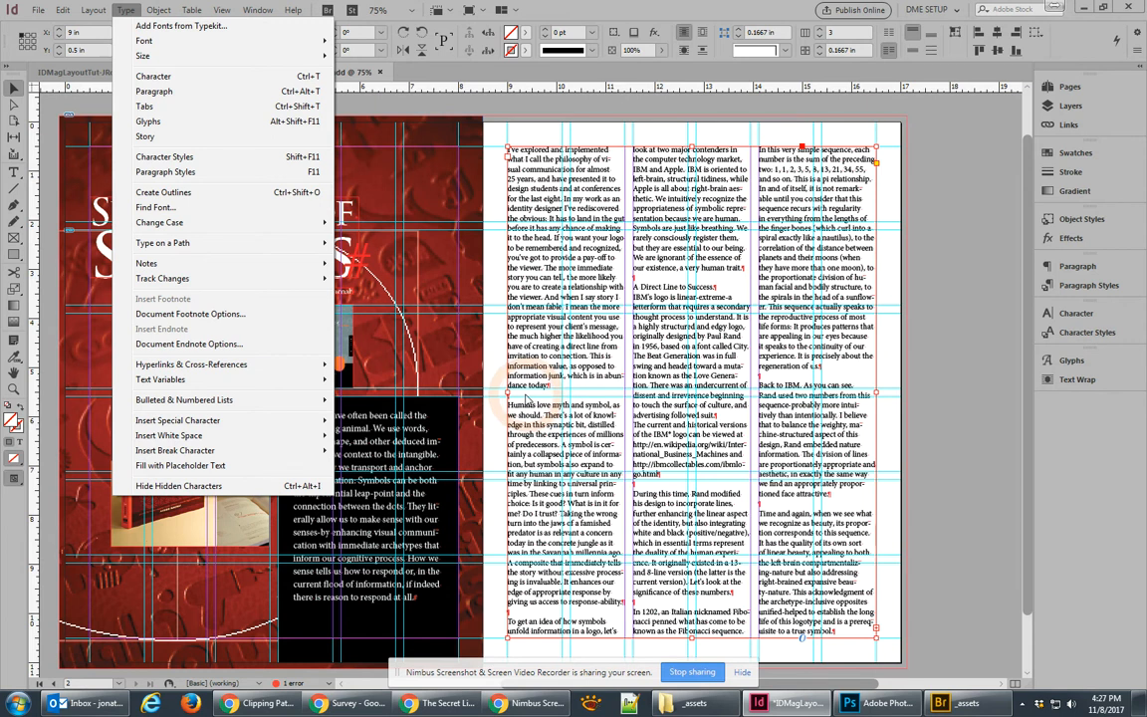
{"action": "left_click", "coordinate": [524, 399]}
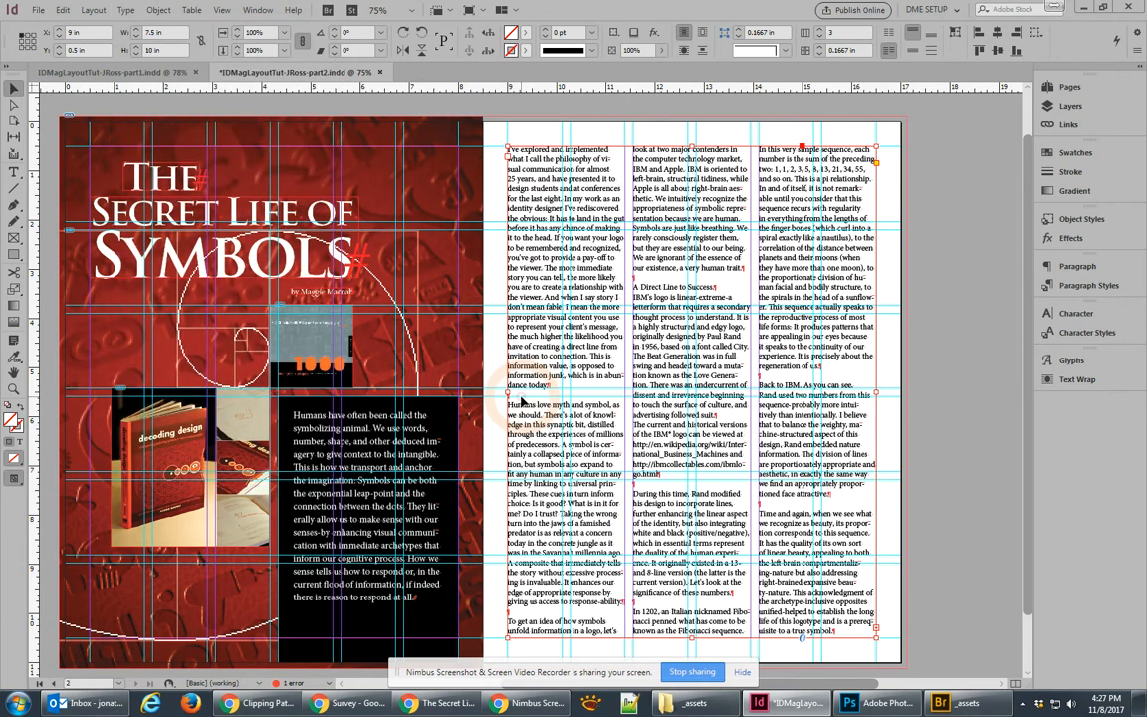
{"action": "double_click", "coordinate": [520, 397]}
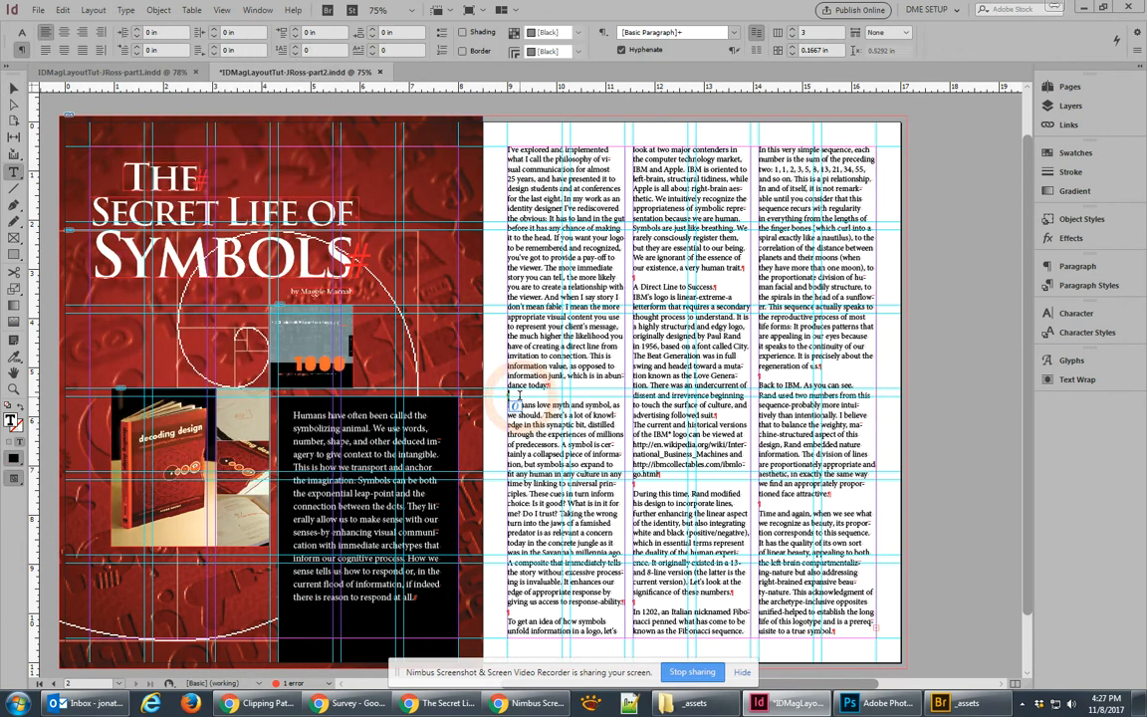
{"action": "key", "text": "BackSpace"}
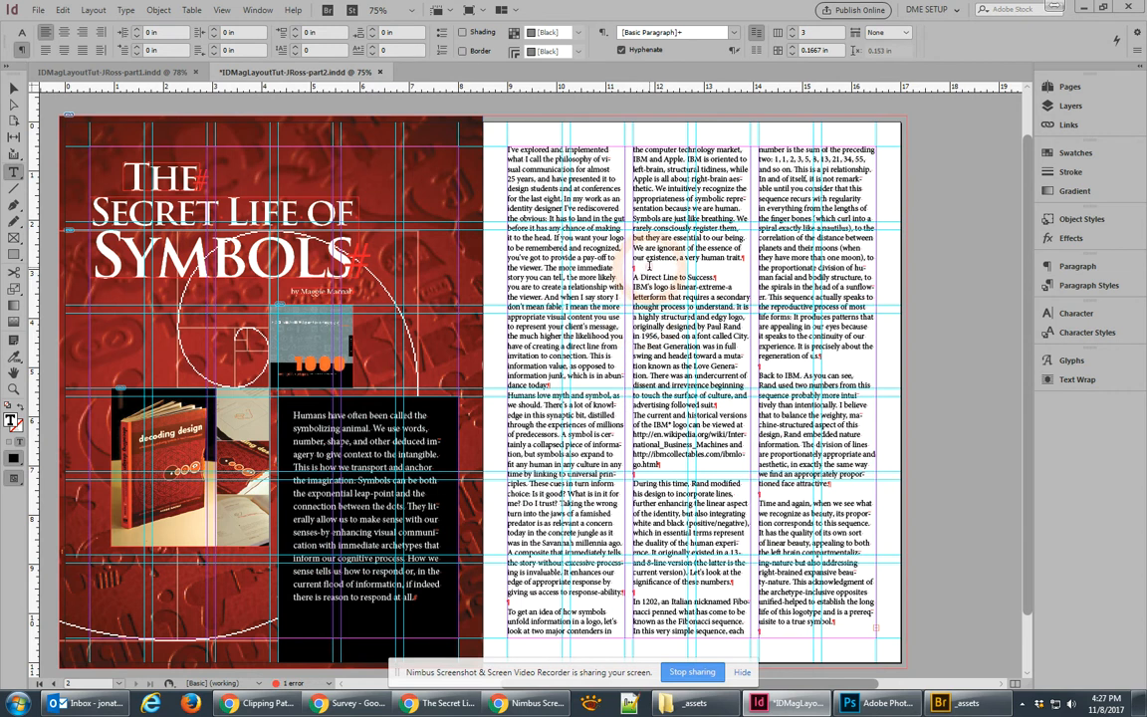
{"action": "left_click", "coordinate": [650, 266]}
{"action": "key", "text": "BackSpace"}
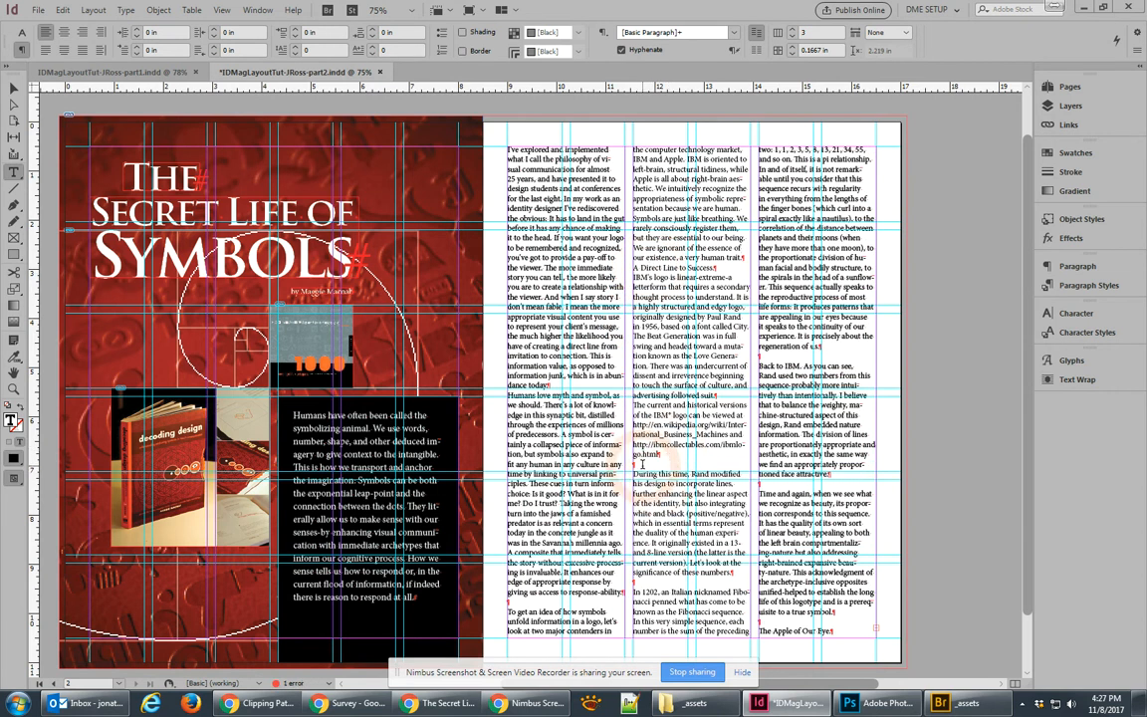
{"action": "left_click", "coordinate": [642, 464]}
{"action": "key", "text": "BackSpace"}
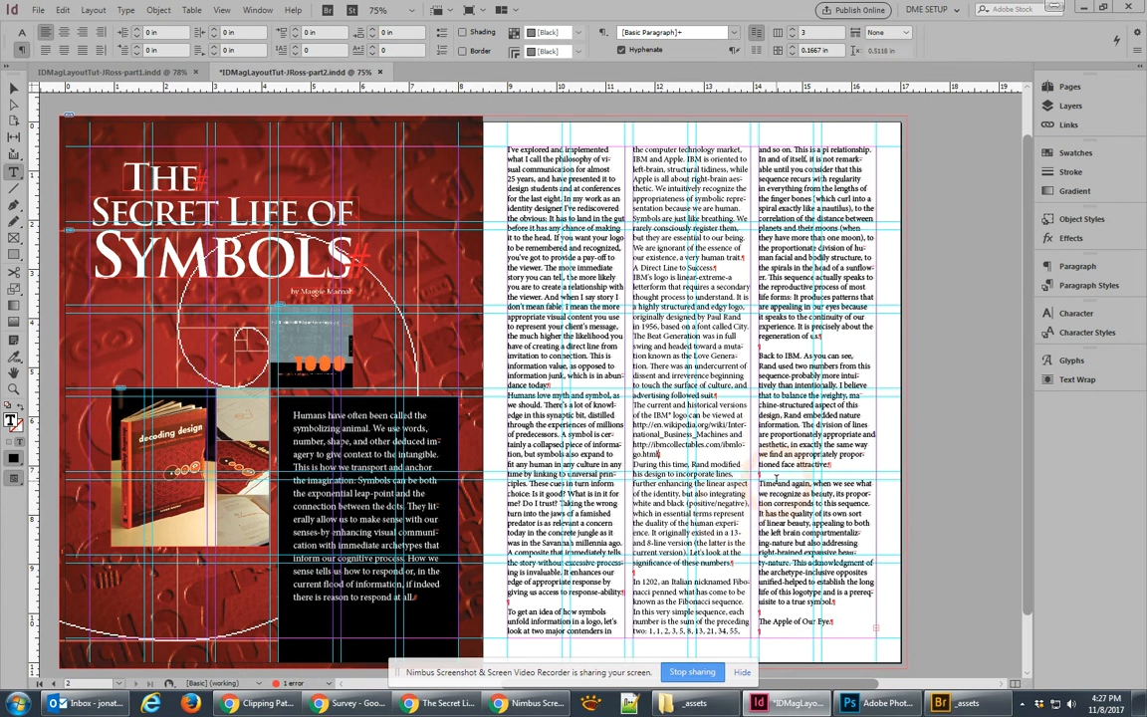
{"action": "left_click", "coordinate": [61, 10]}
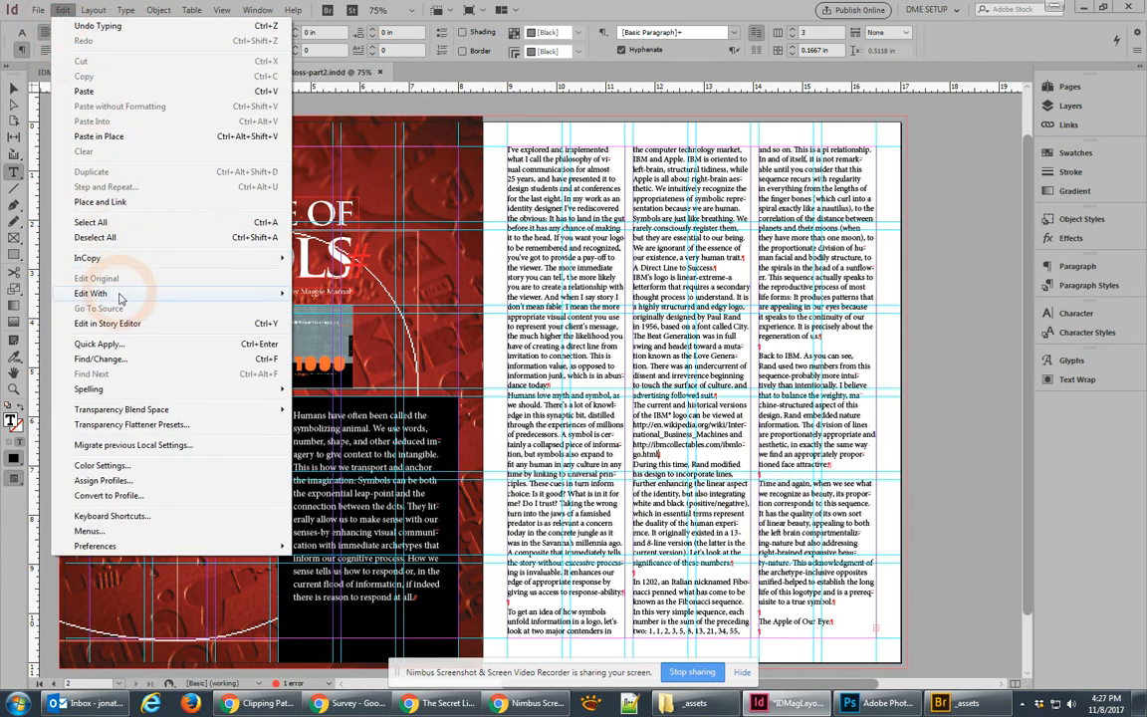
Step: In the Story Editor, delete the empty paragraphs before 'In 1202', 'Back to IBM' and 'Time and again'
{"action": "left_click", "coordinate": [109, 323]}
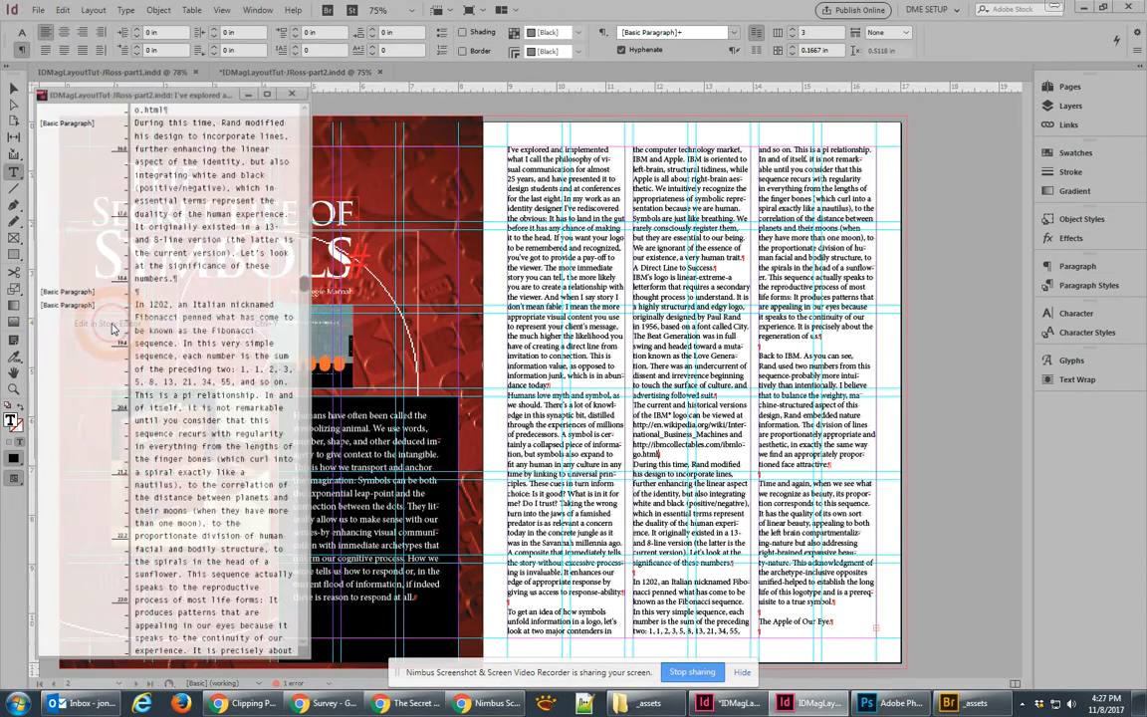
{"action": "left_click", "coordinate": [155, 291]}
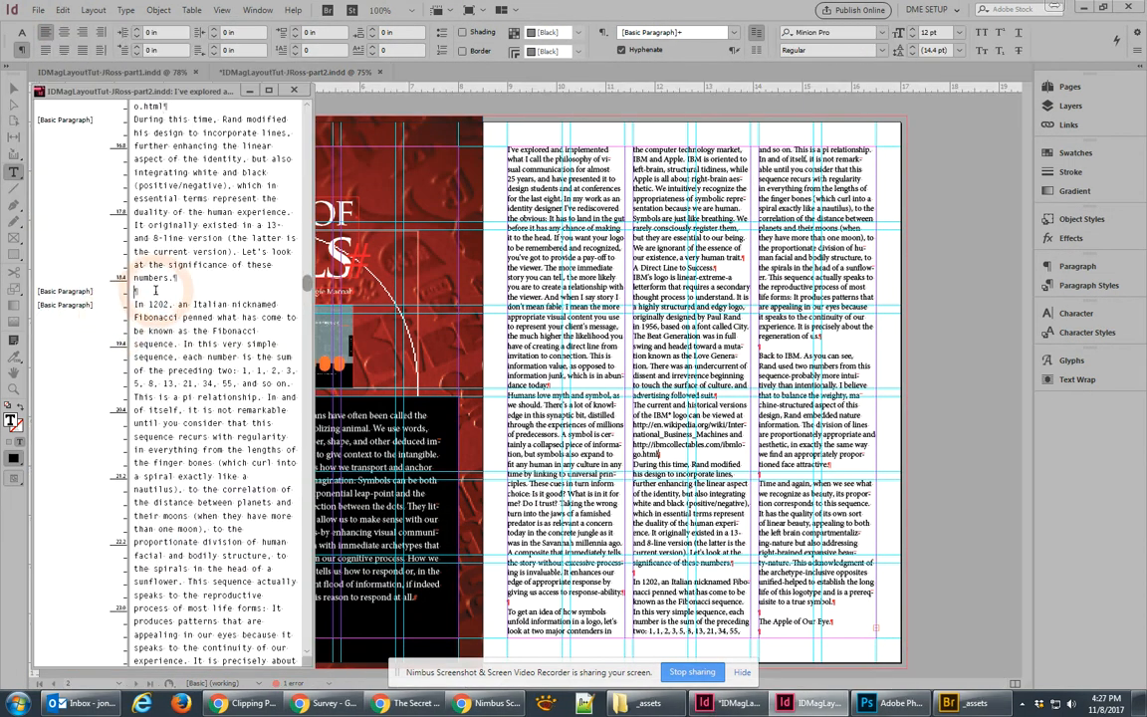
{"action": "key", "text": "BackSpace"}
{"action": "scroll", "coordinate": [164, 418], "scroll_direction": "down", "scroll_amount": 4}
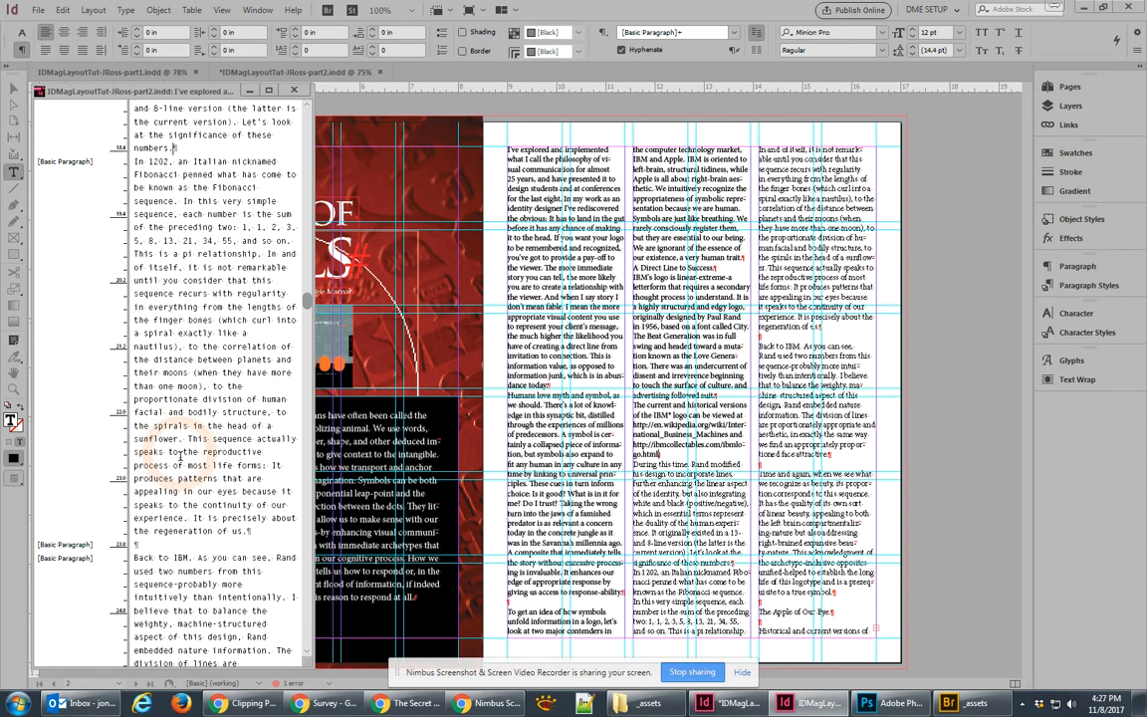
{"action": "left_click", "coordinate": [161, 546]}
{"action": "key", "text": "BackSpace"}
{"action": "scroll", "coordinate": [162, 518], "scroll_direction": "down", "scroll_amount": 5}
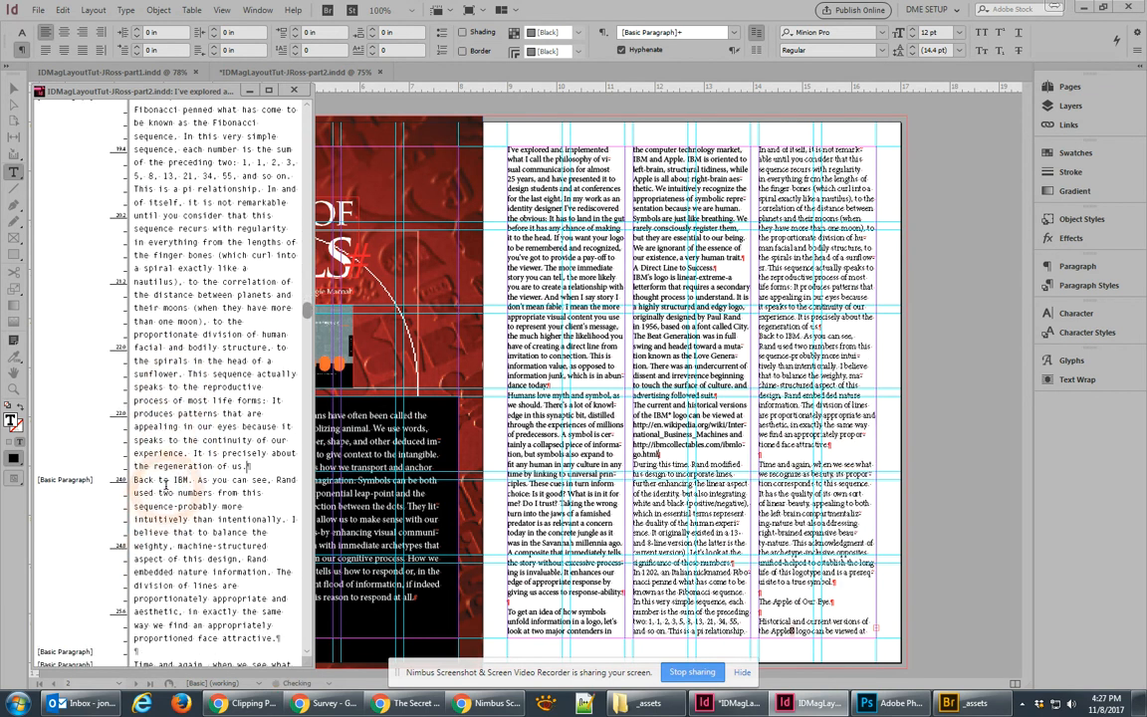
{"action": "scroll", "coordinate": [162, 501], "scroll_direction": "down", "scroll_amount": 1}
{"action": "left_click", "coordinate": [153, 509]}
{"action": "key", "text": "BackSpace"}
Step: Delete the empty paragraphs around 'The Apple of Our Eye' section and its Wikipedia link
{"action": "scroll", "coordinate": [169, 519], "scroll_direction": "down", "scroll_amount": 5}
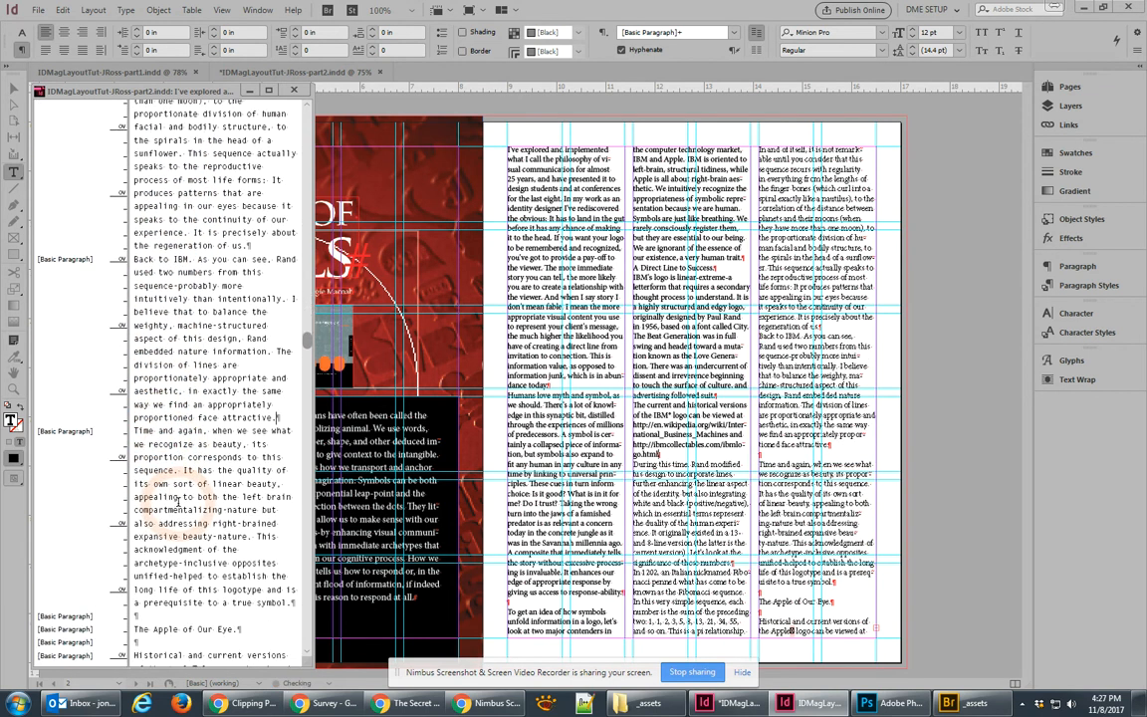
{"action": "scroll", "coordinate": [179, 534], "scroll_direction": "down", "scroll_amount": 2}
{"action": "left_click", "coordinate": [144, 473]}
{"action": "key", "text": "BackSpace"}
{"action": "left_click", "coordinate": [144, 486]}
{"action": "key", "text": "BackSpace"}
{"action": "left_click", "coordinate": [139, 551]}
{"action": "key", "text": "BackSpace"}
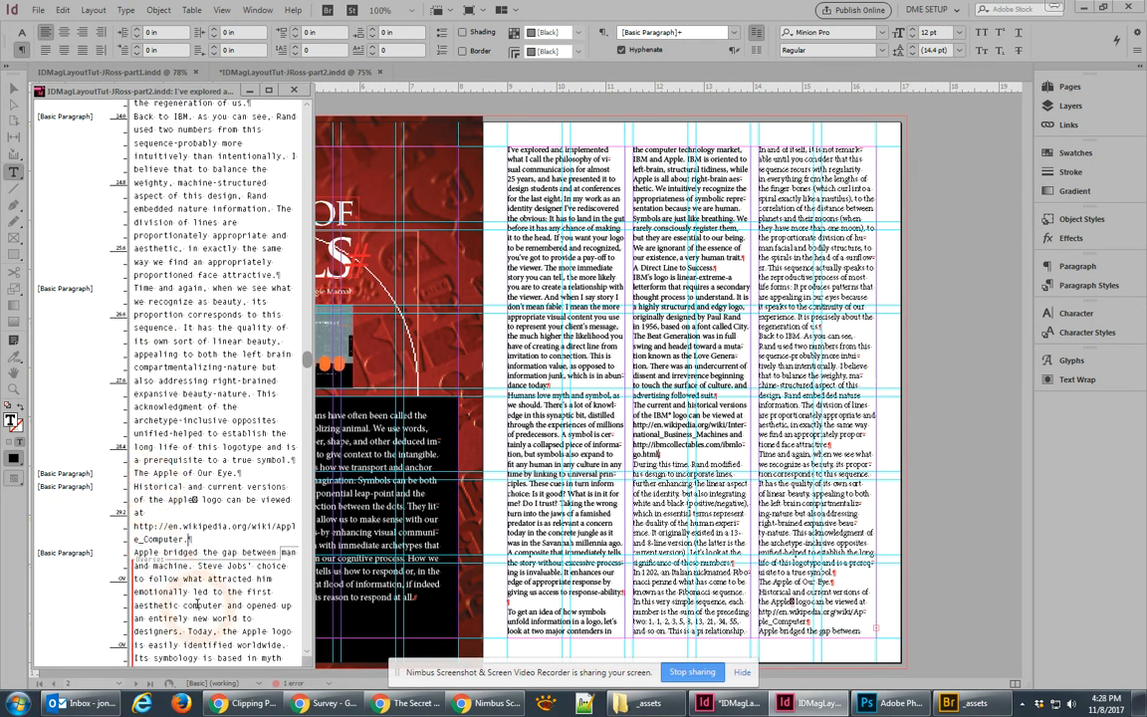
{"action": "scroll", "coordinate": [194, 599], "scroll_direction": "down", "scroll_amount": 2}
{"action": "scroll", "coordinate": [194, 600], "scroll_direction": "down", "scroll_amount": 6}
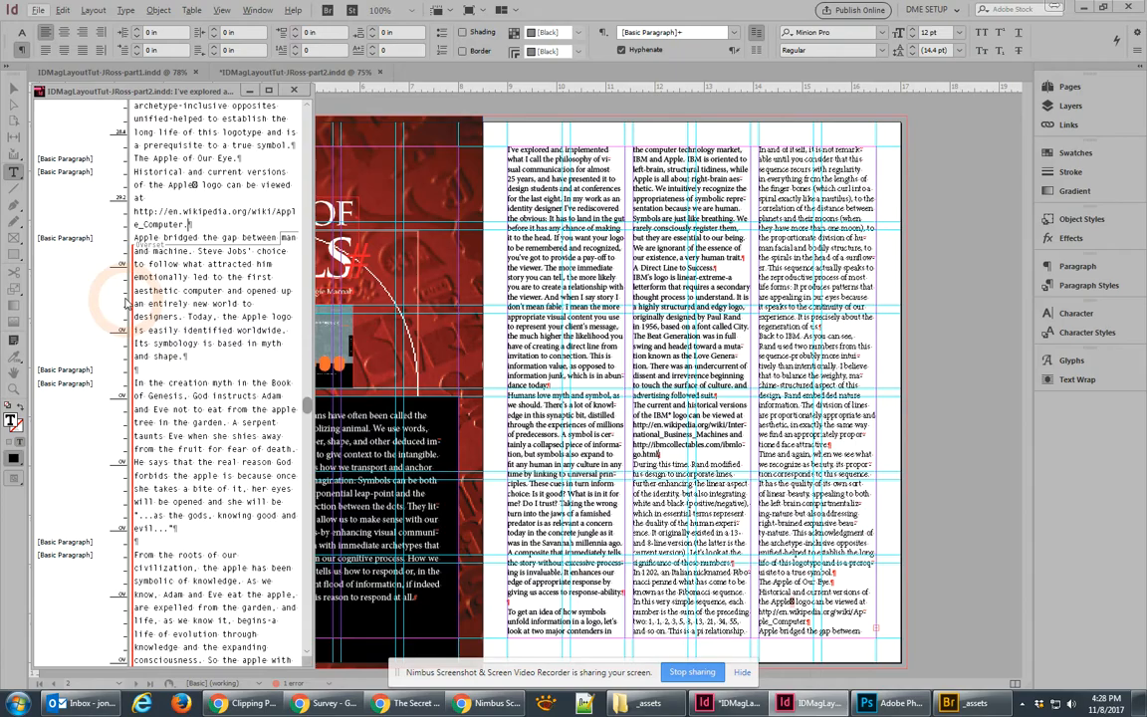
Step: Delete empty paragraphs before 'In the creation myth', 'From the roots', 'The Christian story' and 'Using Intuitive Connections'
{"action": "left_click", "coordinate": [151, 369]}
{"action": "key", "text": "BackSpace"}
{"action": "left_click", "coordinate": [172, 524]}
{"action": "key", "text": "BackSpace"}
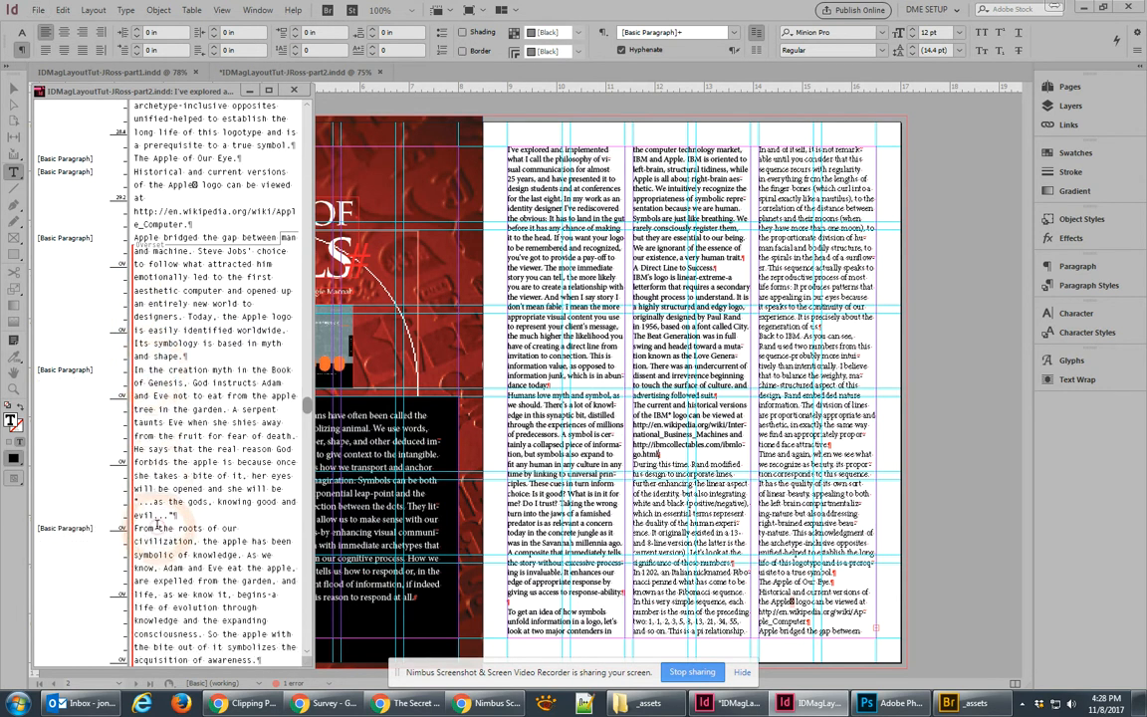
{"action": "scroll", "coordinate": [172, 522], "scroll_direction": "down", "scroll_amount": 3}
{"action": "left_click", "coordinate": [159, 535]}
{"action": "key", "text": "BackSpace"}
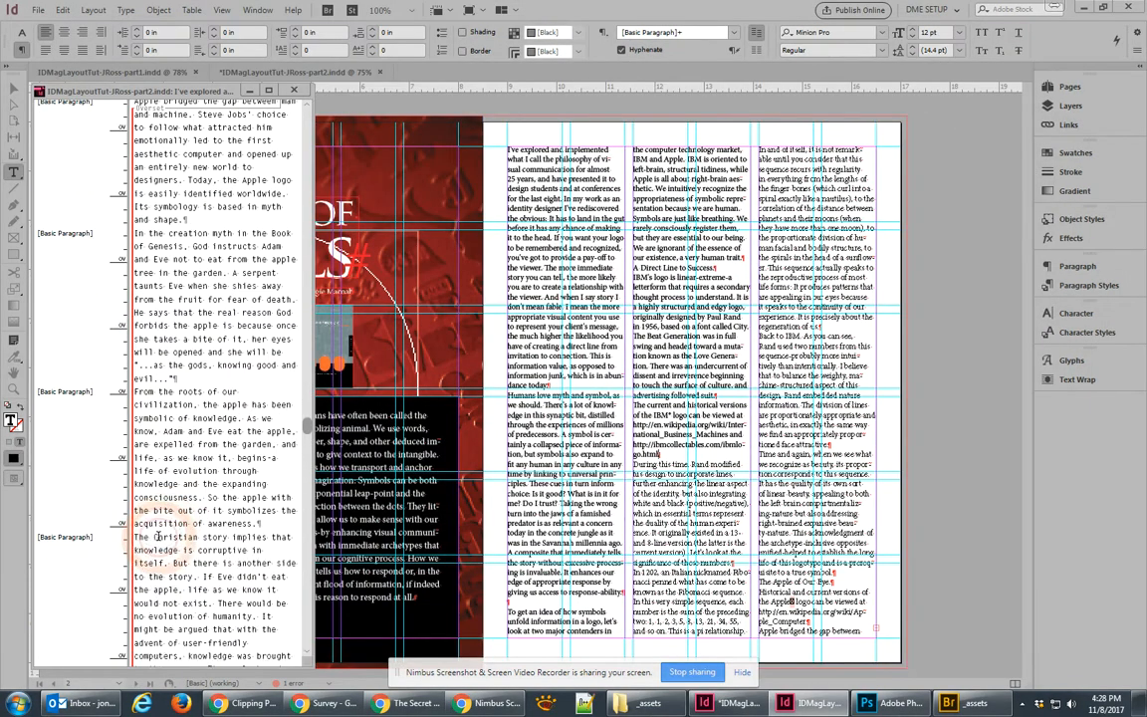
{"action": "scroll", "coordinate": [159, 542], "scroll_direction": "down", "scroll_amount": 4}
{"action": "scroll", "coordinate": [159, 556], "scroll_direction": "down", "scroll_amount": 10}
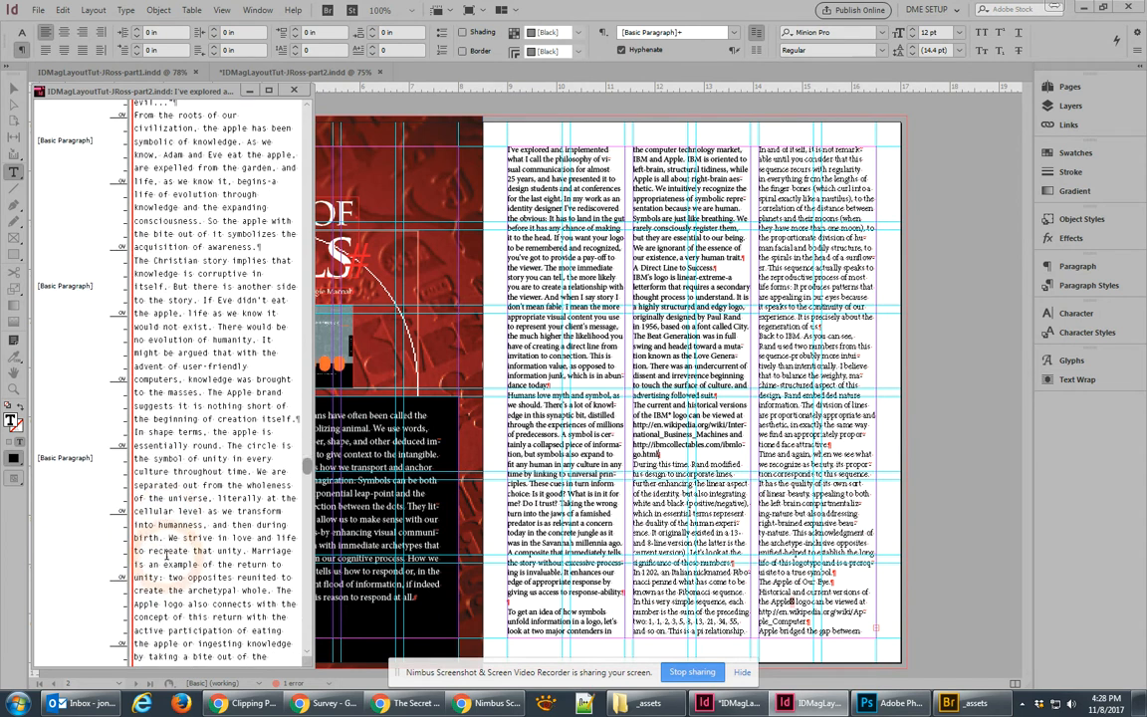
{"action": "left_click", "coordinate": [159, 524]}
{"action": "key", "text": "BackSpace"}
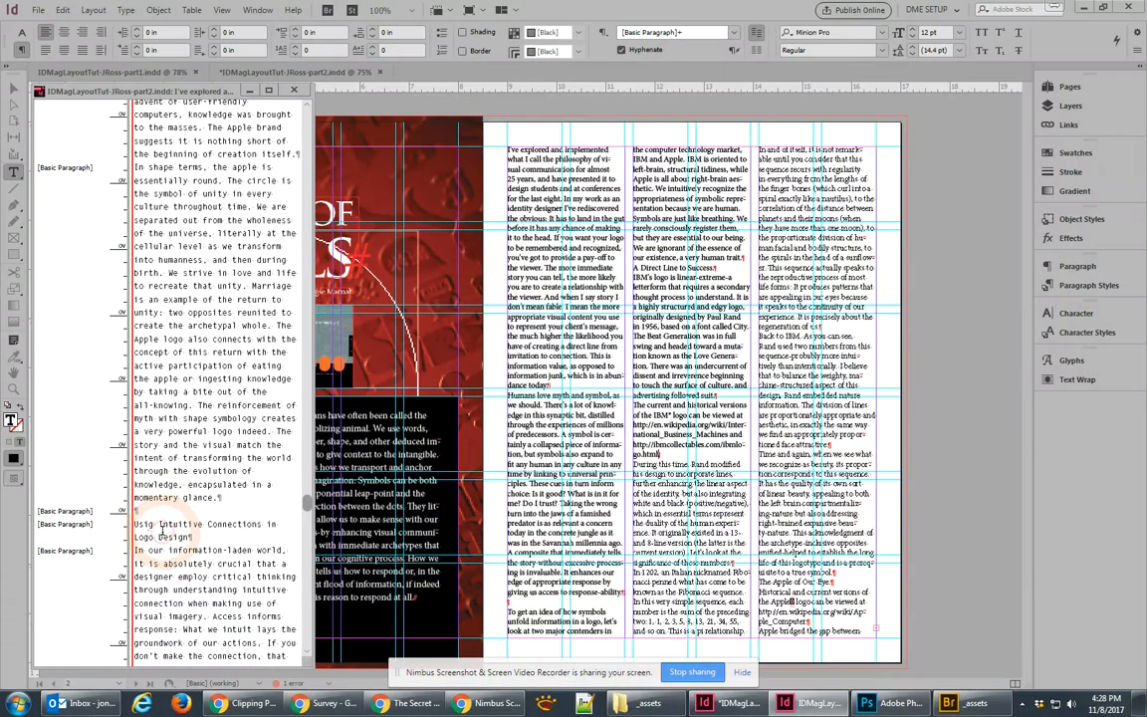
{"action": "type", "text": "n"}
Step: Check the end of the story and close the Story Editor
{"action": "scroll", "coordinate": [169, 529], "scroll_direction": "down", "scroll_amount": 5}
{"action": "scroll", "coordinate": [171, 529], "scroll_direction": "down", "scroll_amount": 8}
{"action": "left_click", "coordinate": [195, 539]}
{"action": "left_click_drag", "start_coordinate": [307, 573], "coordinate": [316, 249]}
{"action": "left_click", "coordinate": [294, 91]}
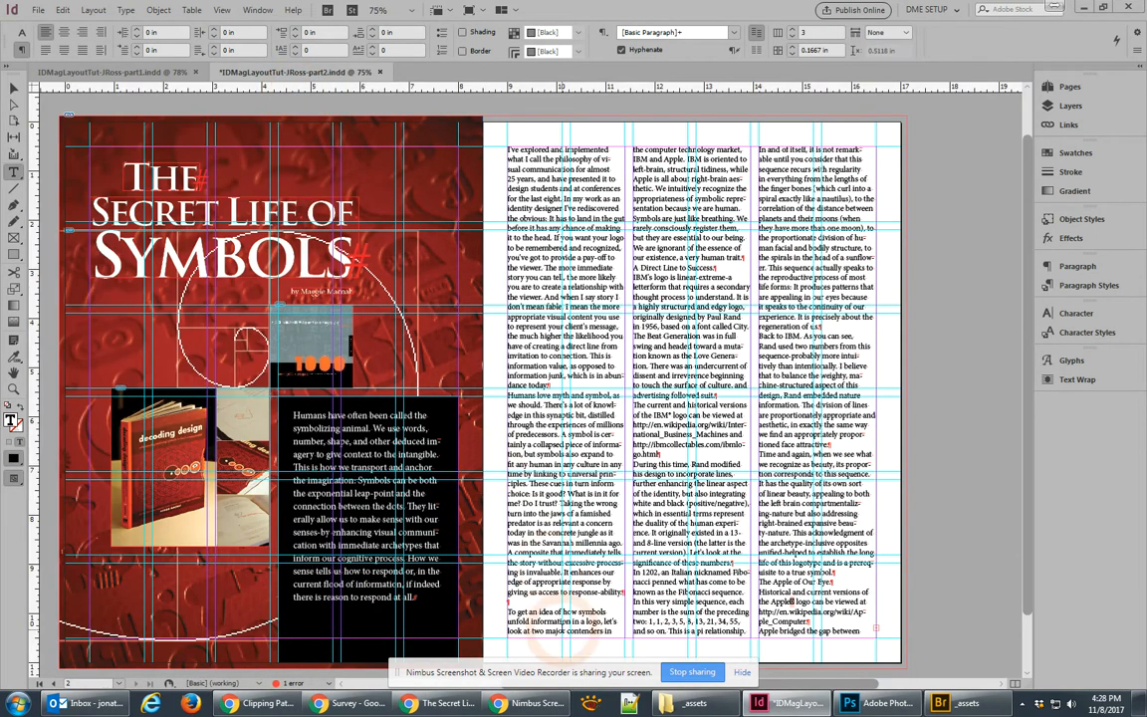
Step: Remove the blank line above 'To get an idea…' and set the opening paragraph to 11 pt with 15 pt leading
{"action": "left_click", "coordinate": [540, 605]}
{"action": "key", "text": "BackSpace"}
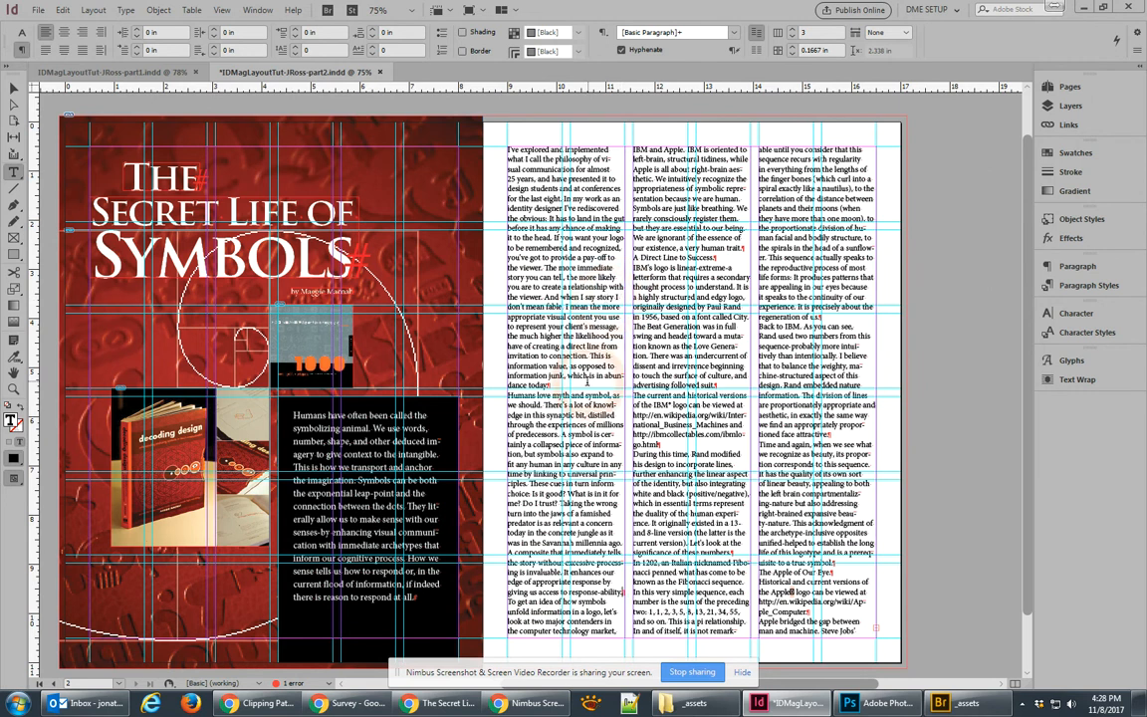
{"action": "left_click_drag", "start_coordinate": [553, 395], "coordinate": [491, 171]}
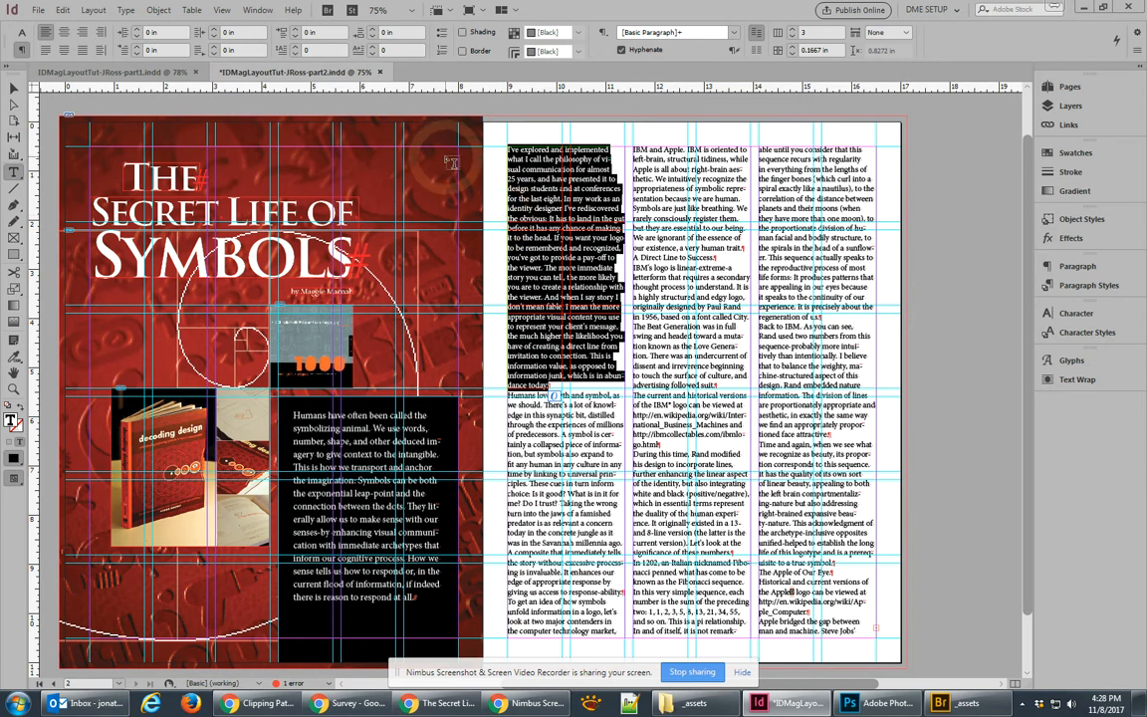
{"action": "left_click", "coordinate": [1094, 316]}
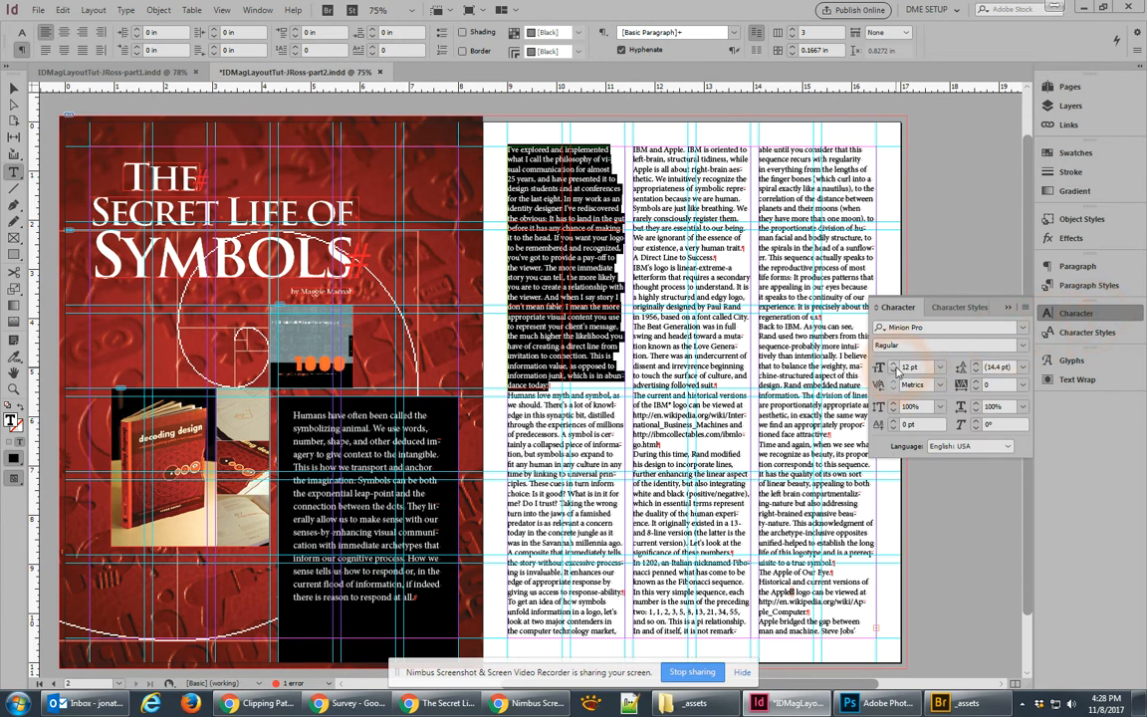
{"action": "left_click", "coordinate": [894, 372]}
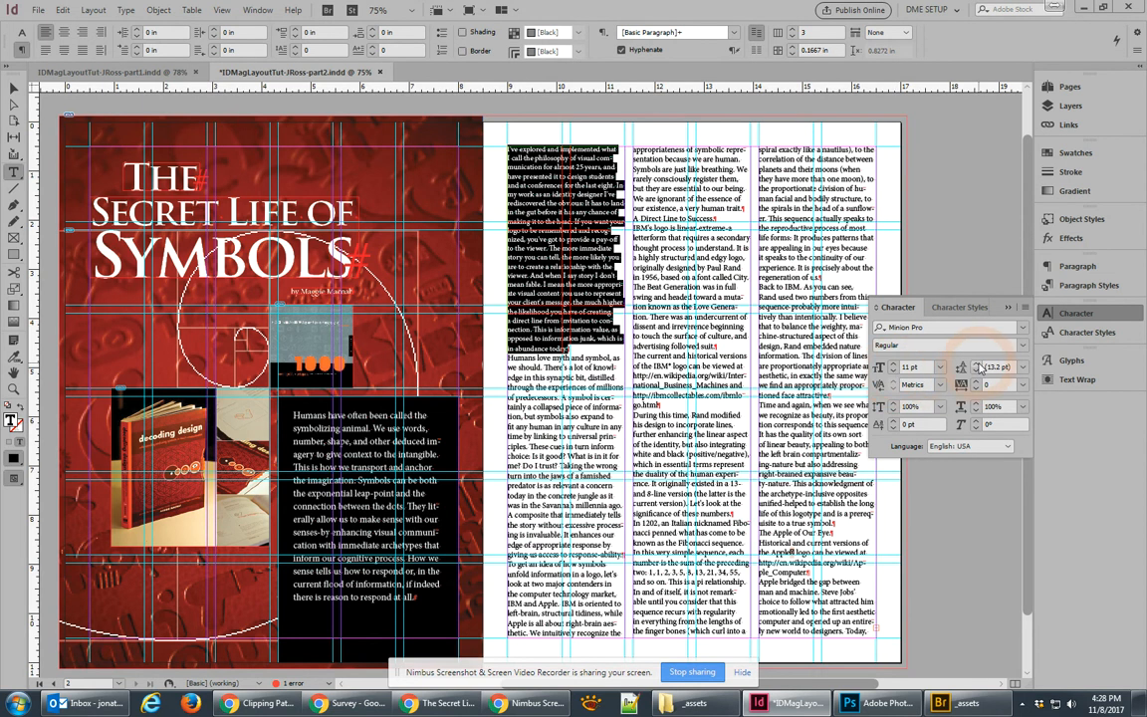
{"action": "left_click", "coordinate": [977, 364]}
{"action": "left_click", "coordinate": [978, 366]}
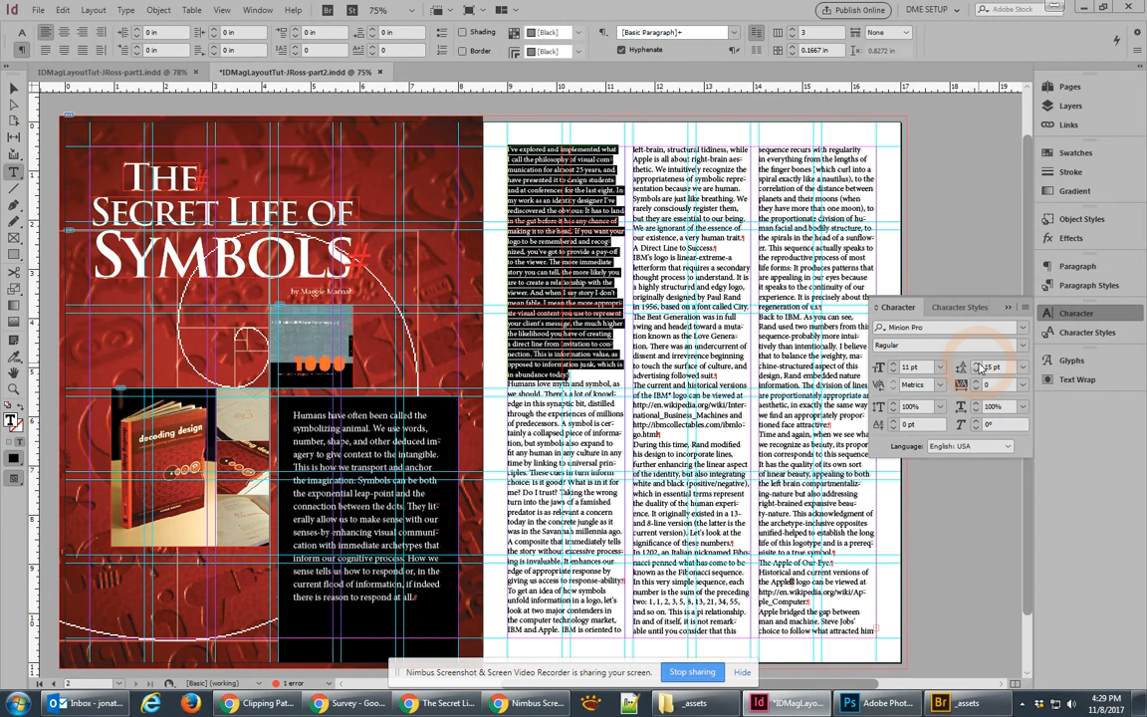
{"action": "left_click", "coordinate": [1083, 285]}
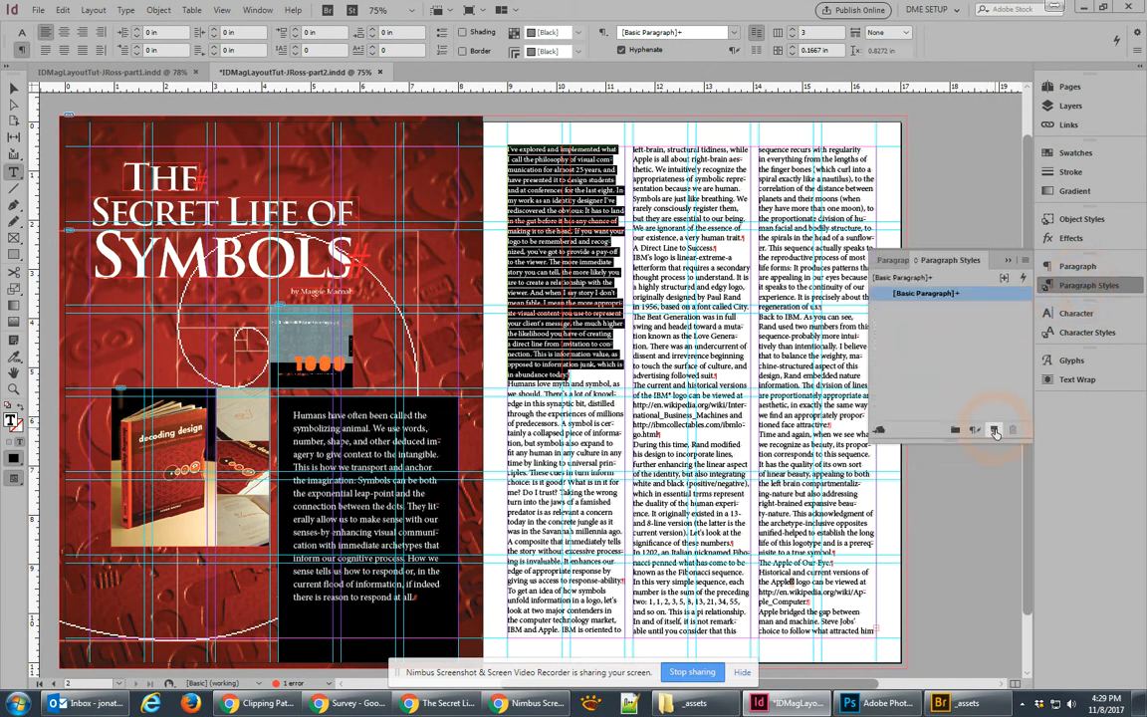
Step: Create a new paragraph style from the formatted paragraph and name it bodytext
{"action": "left_click", "coordinate": [993, 431]}
{"action": "double_click", "coordinate": [919, 310]}
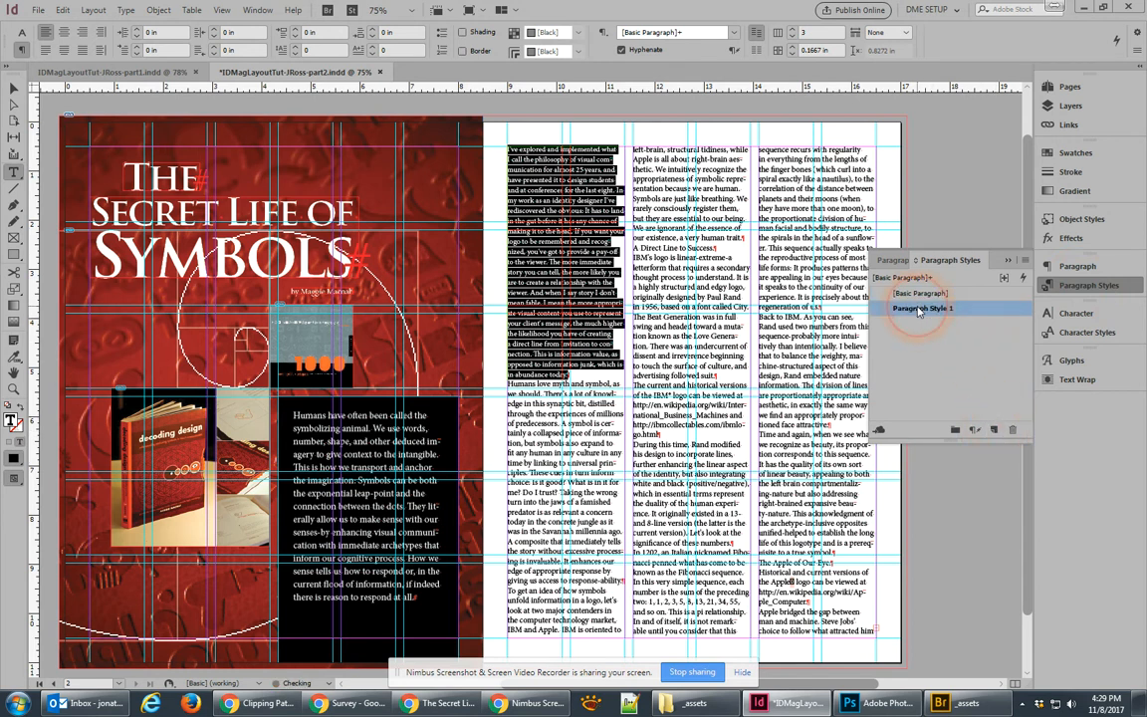
{"action": "type", "text": "bodytext"}
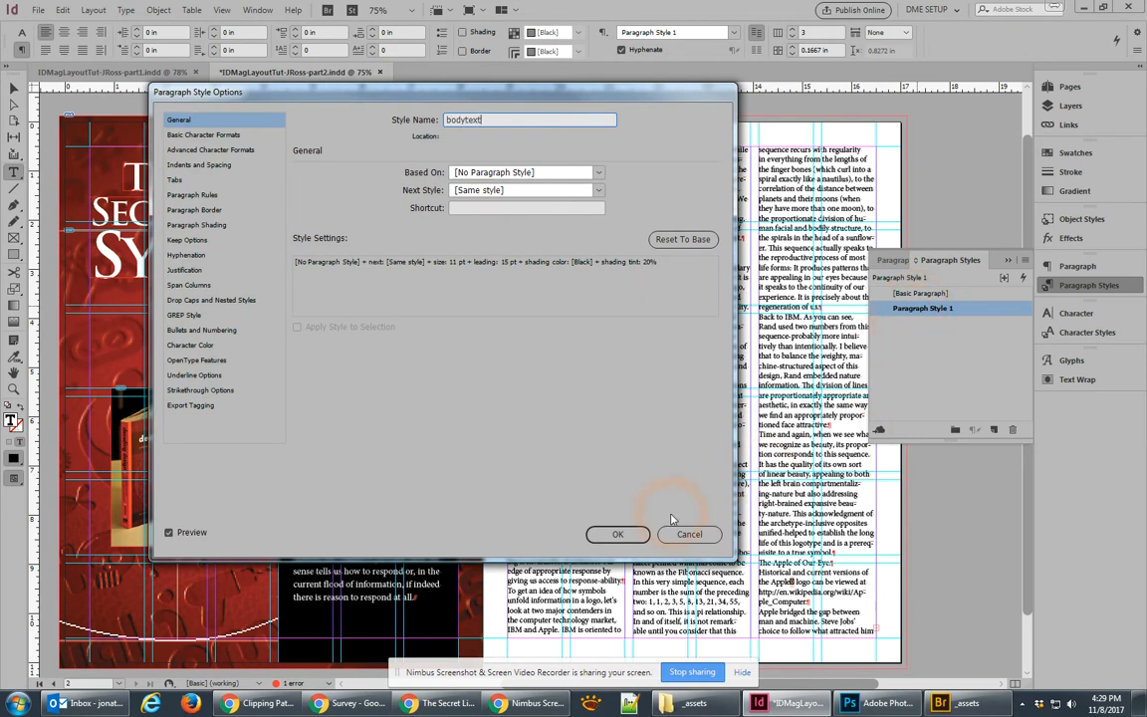
{"action": "left_click", "coordinate": [617, 533]}
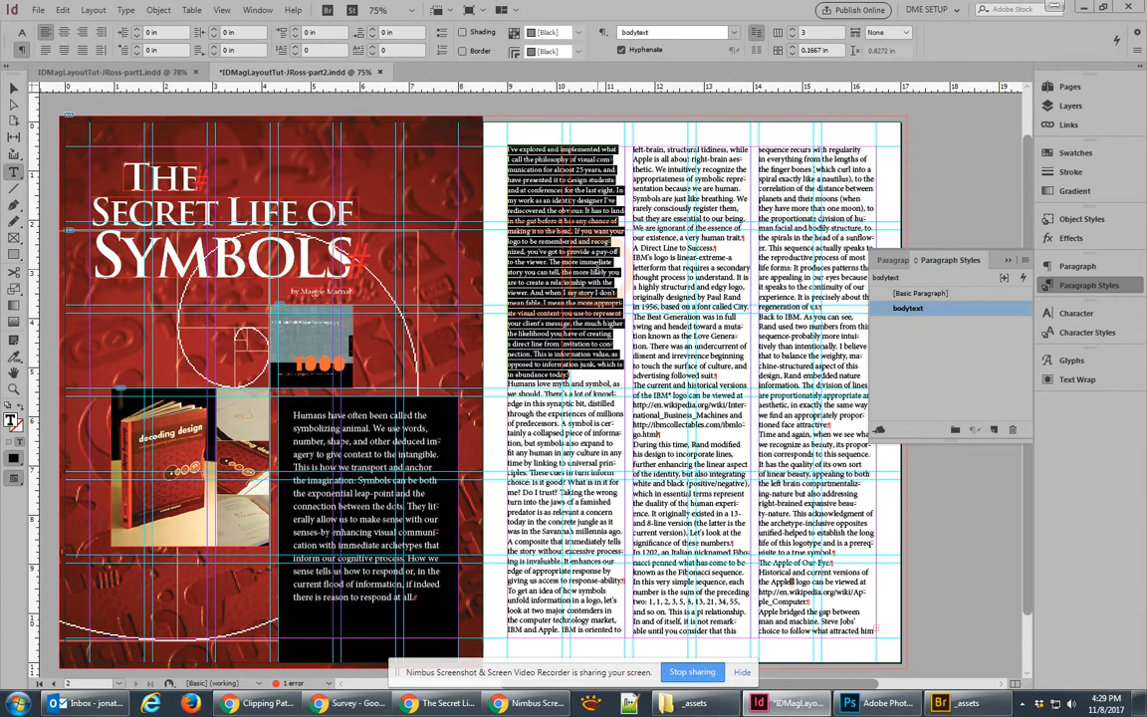
Step: Apply the bodytext style to the entire threaded article story
{"action": "left_click", "coordinate": [597, 267]}
{"action": "key", "text": "ctrl+a"}
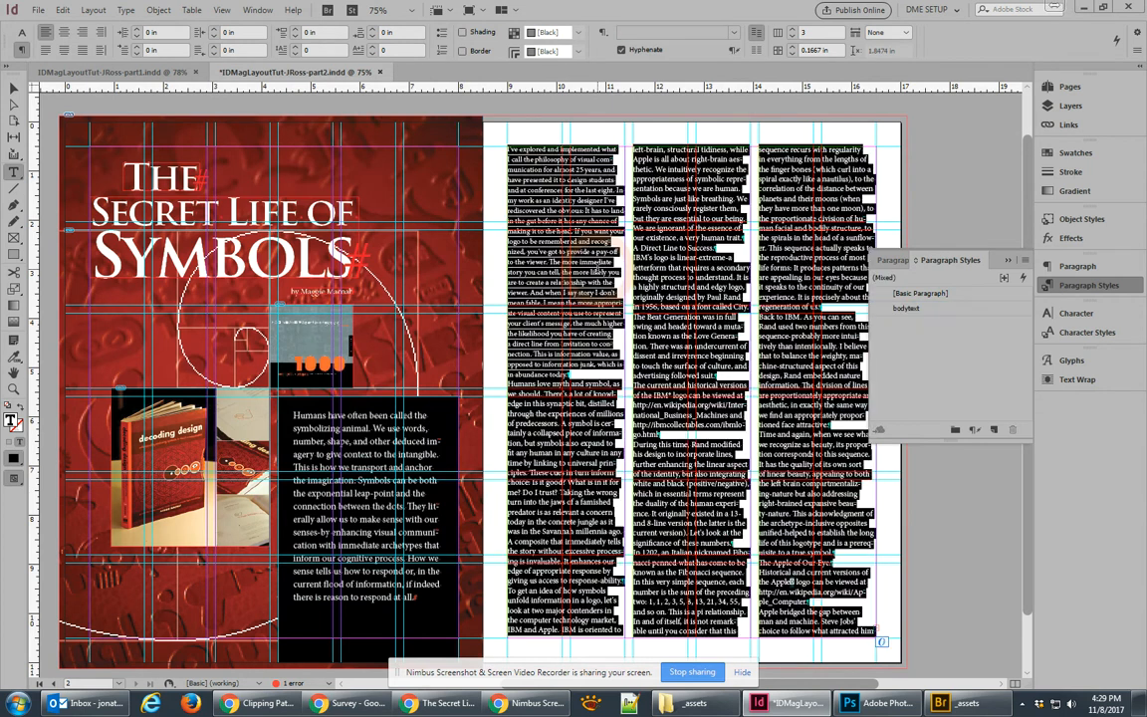
{"action": "left_click", "coordinate": [918, 310]}
{"action": "left_click", "coordinate": [701, 343]}
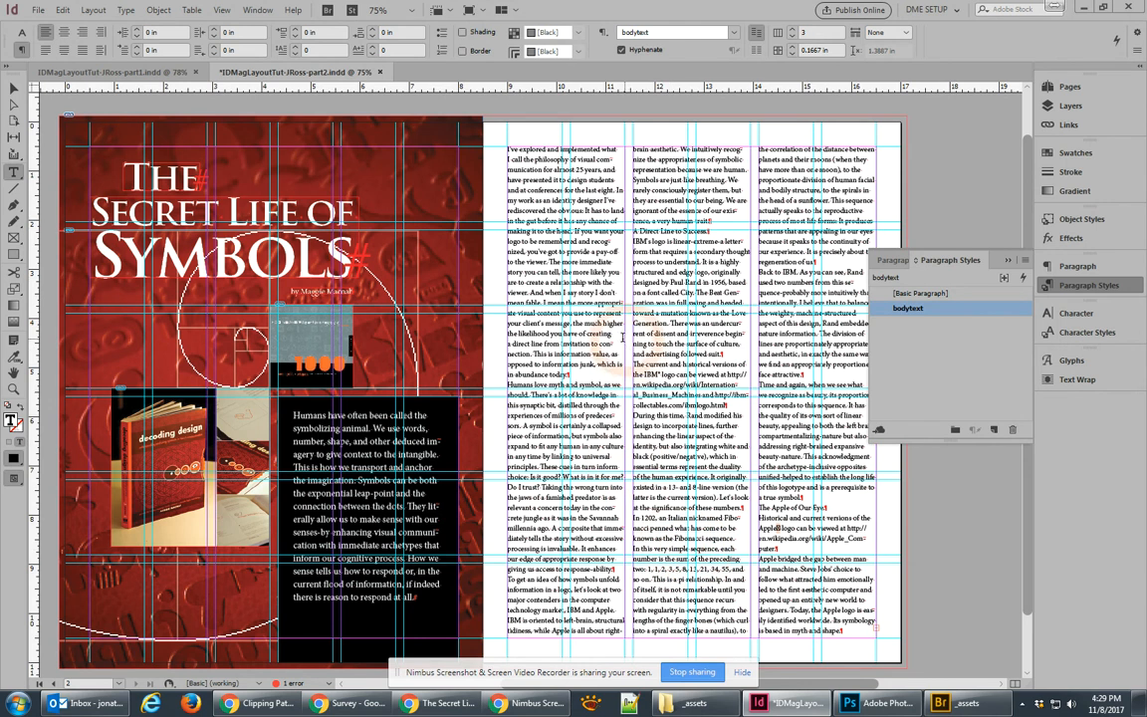
{"action": "left_click_drag", "start_coordinate": [590, 478], "coordinate": [512, 315]}
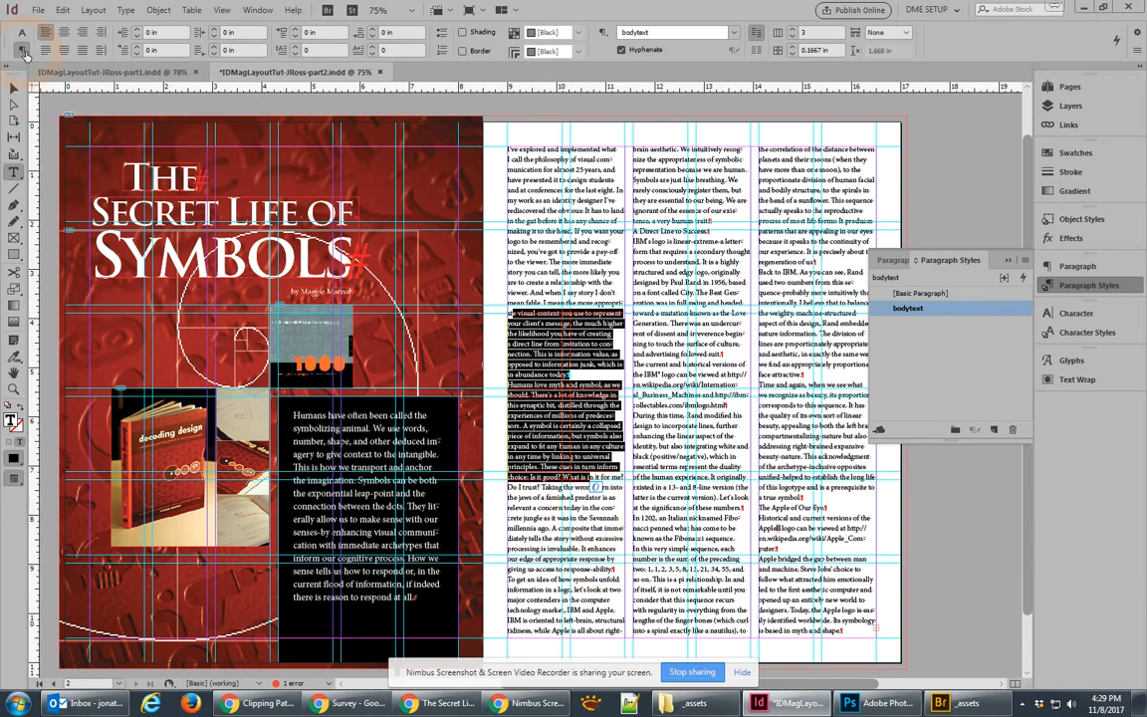
Step: Keep the body paragraphs at 0 in first-line indent and give them 0.1875 in space after
{"action": "left_click", "coordinate": [136, 49]}
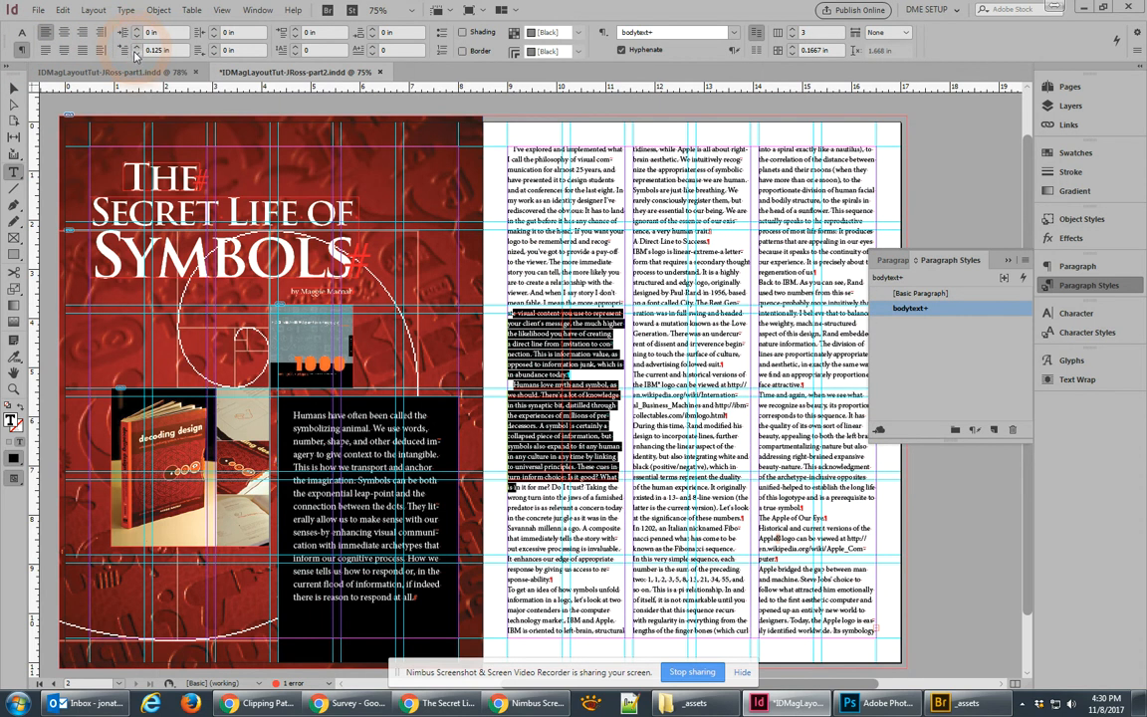
{"action": "left_click", "coordinate": [136, 53]}
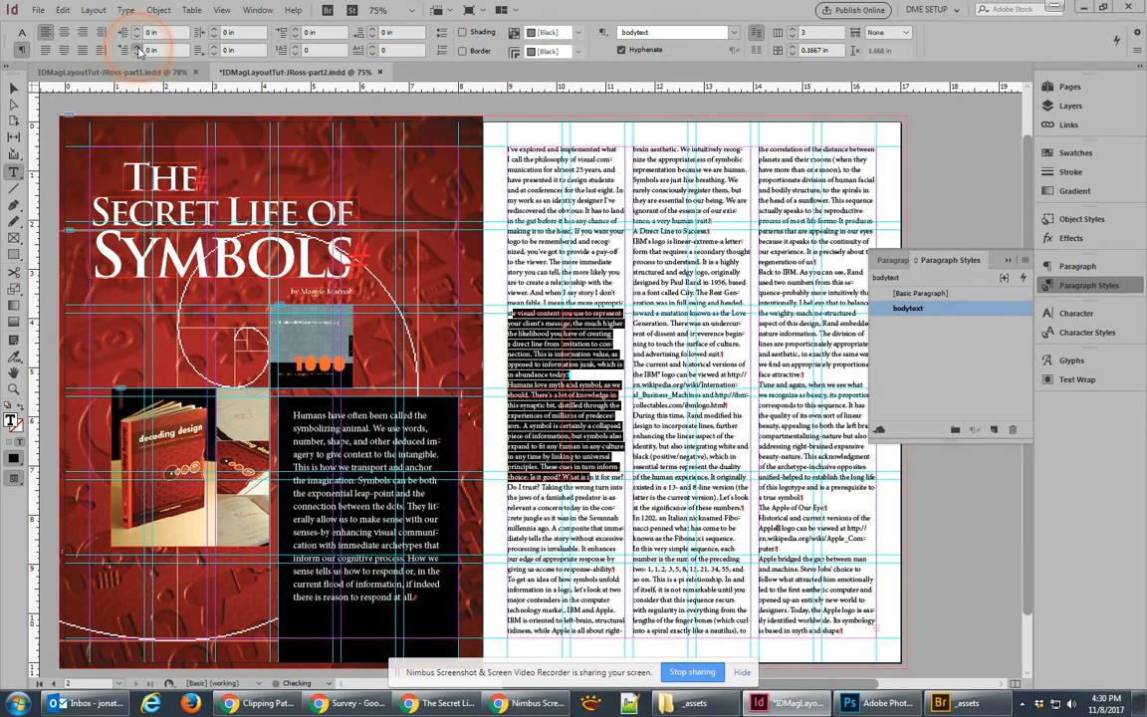
{"action": "left_click", "coordinate": [137, 47]}
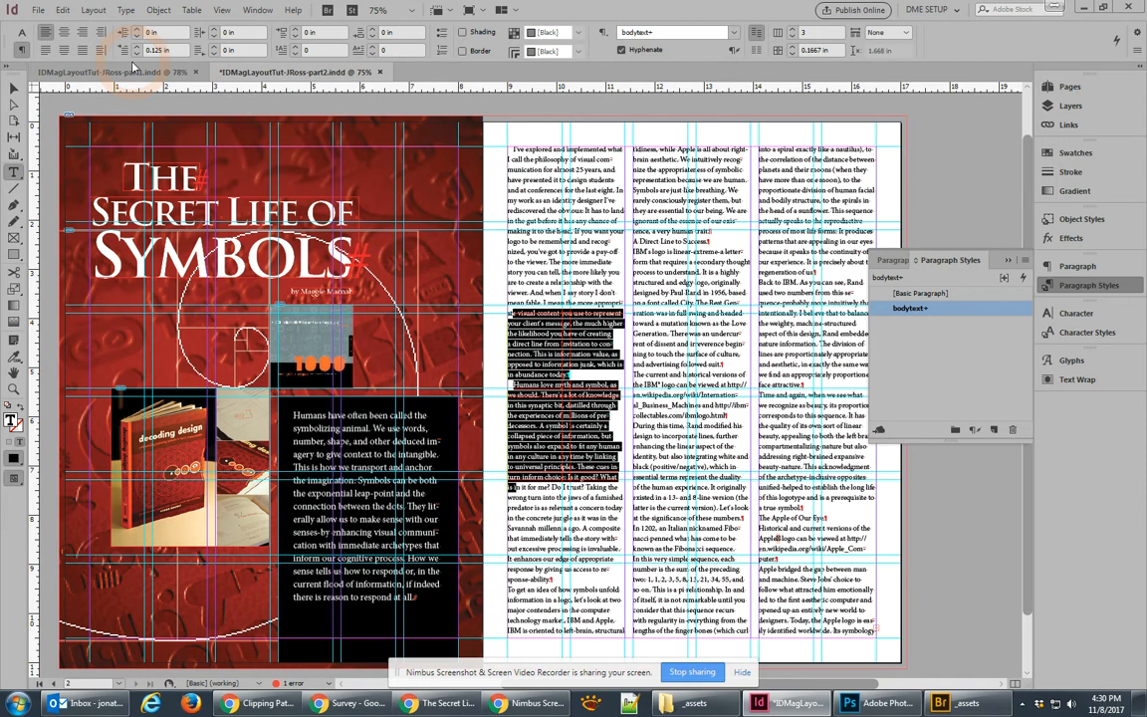
{"action": "left_click", "coordinate": [136, 54]}
{"action": "left_click", "coordinate": [136, 54]}
{"action": "left_click", "coordinate": [136, 53]}
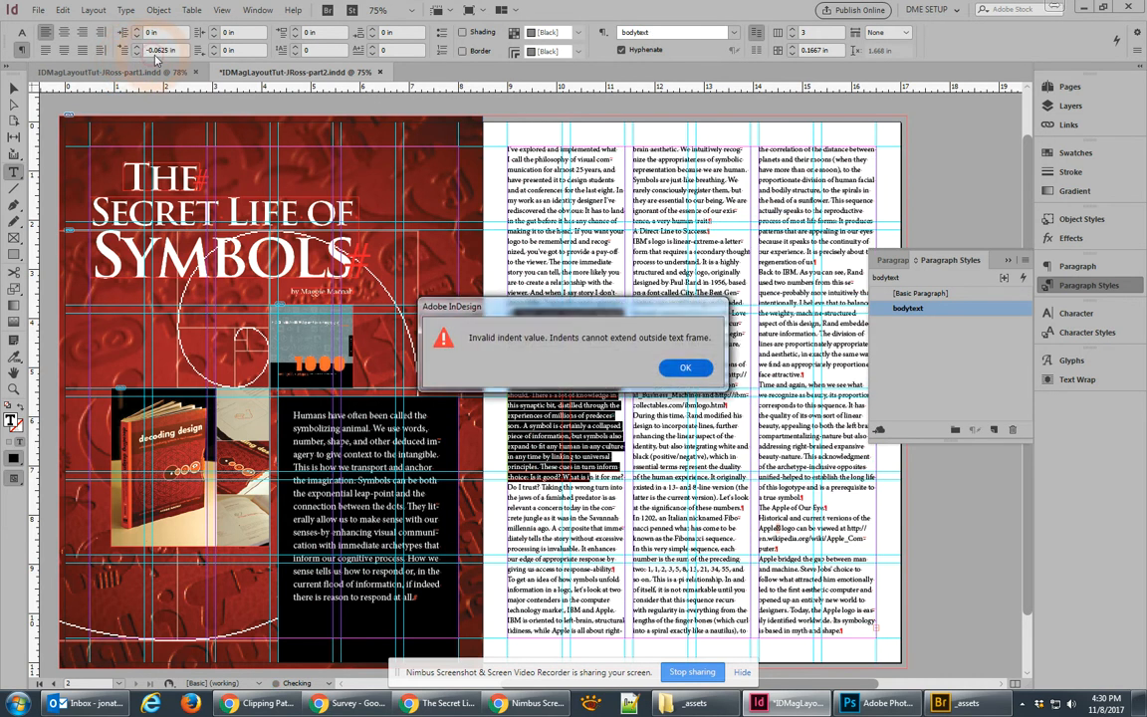
{"action": "key", "text": "Return"}
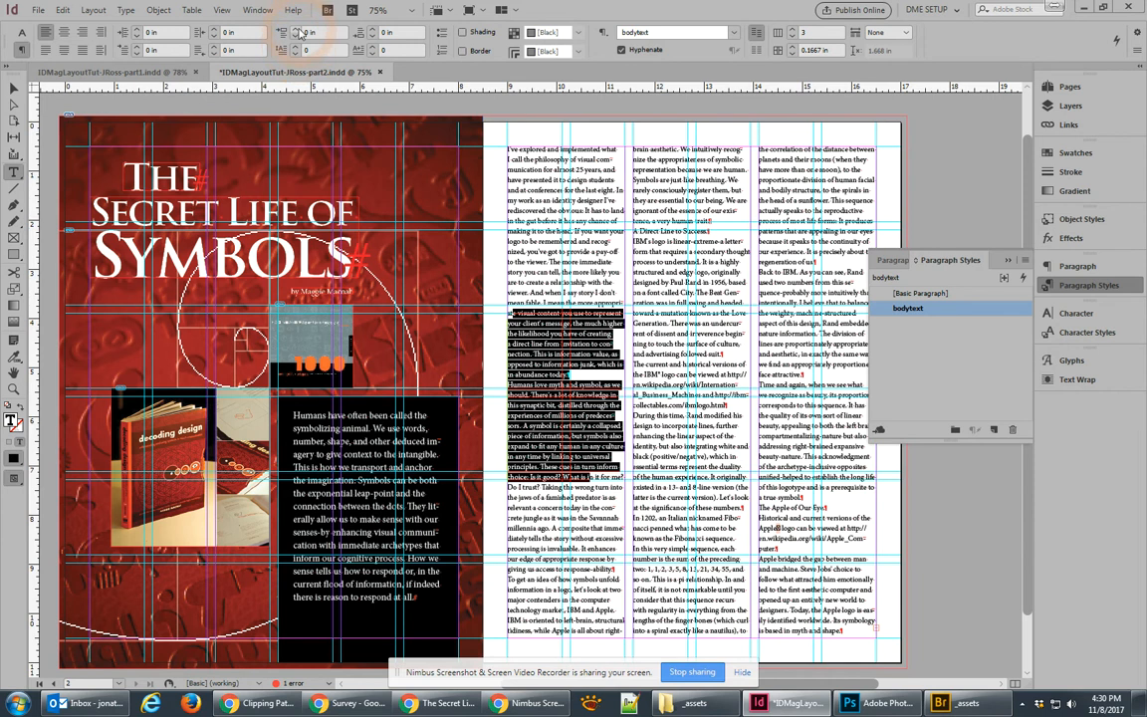
{"action": "left_click", "coordinate": [371, 29]}
{"action": "left_click", "coordinate": [371, 29]}
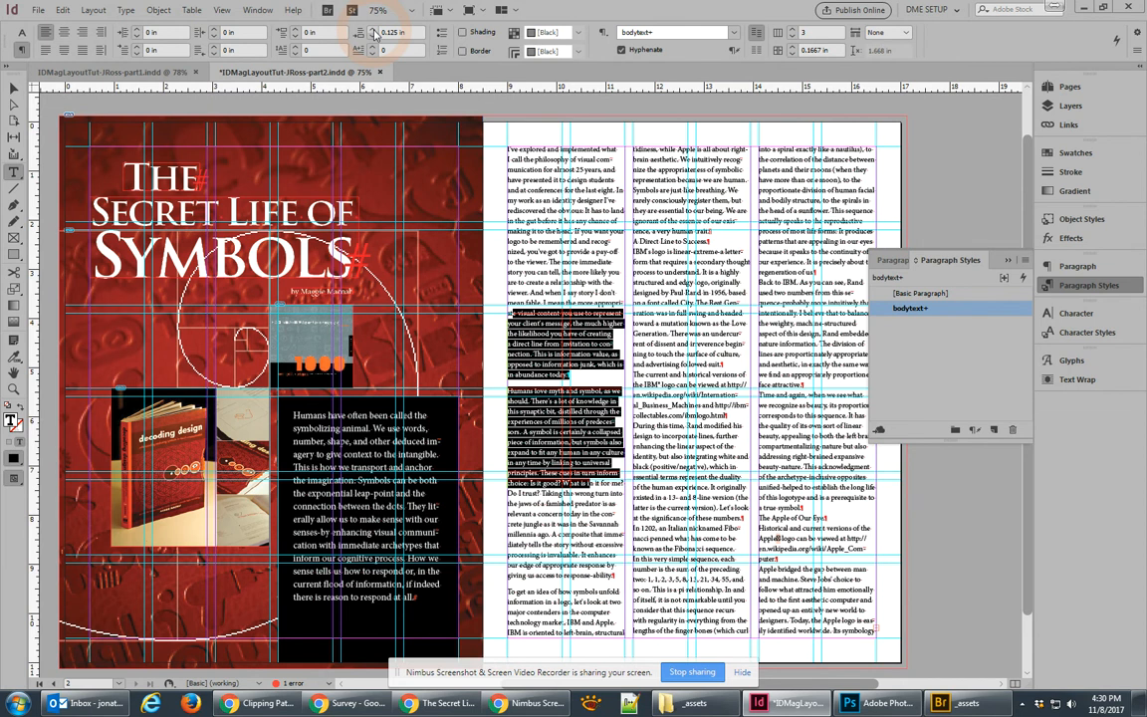
{"action": "left_click", "coordinate": [372, 29]}
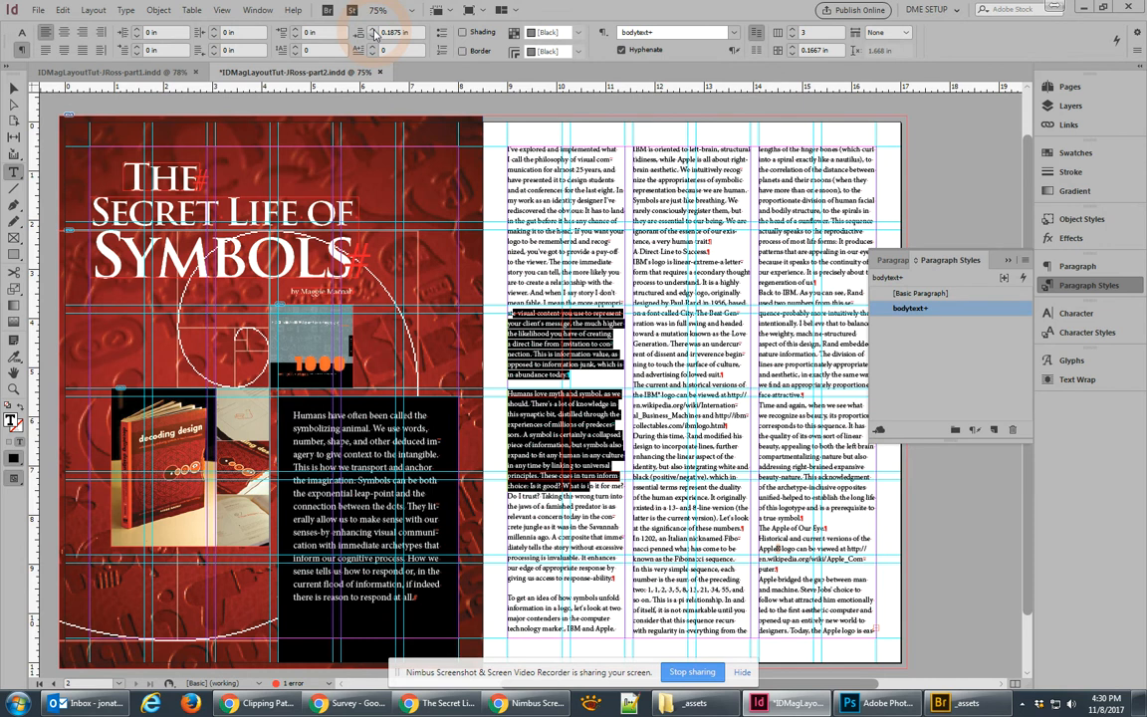
{"action": "left_click", "coordinate": [930, 309]}
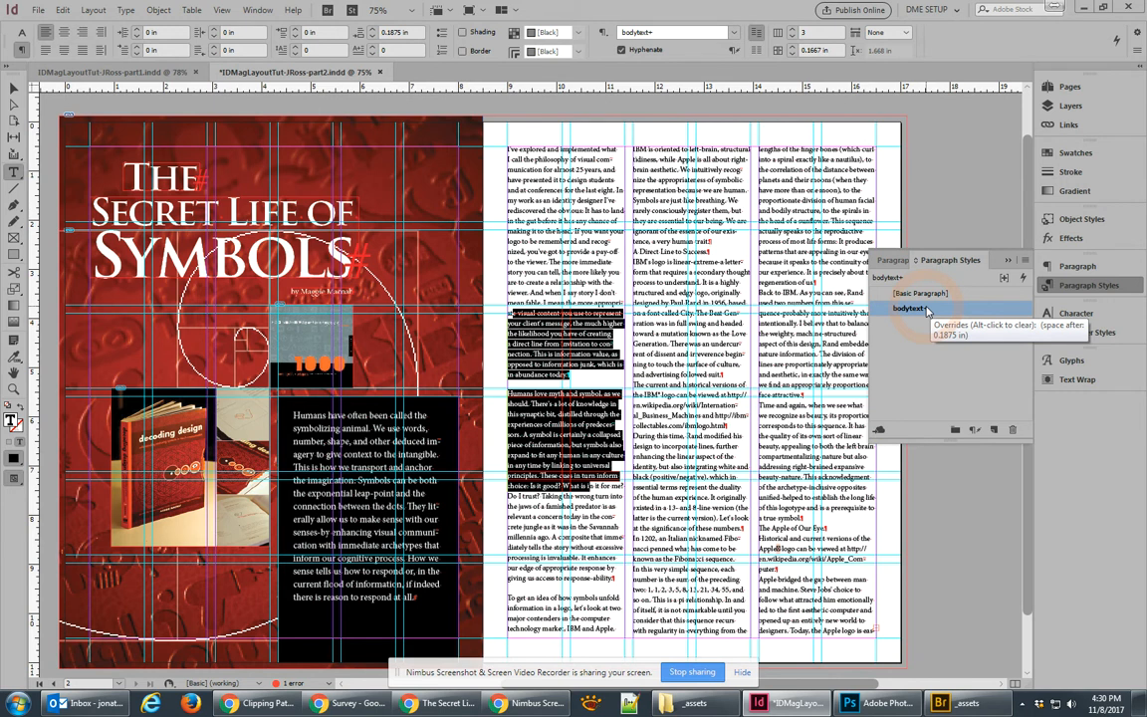
Step: Redefine the bodytext style to include the 0.1875 in space after, then deselect everything
{"action": "right_click", "coordinate": [925, 309]}
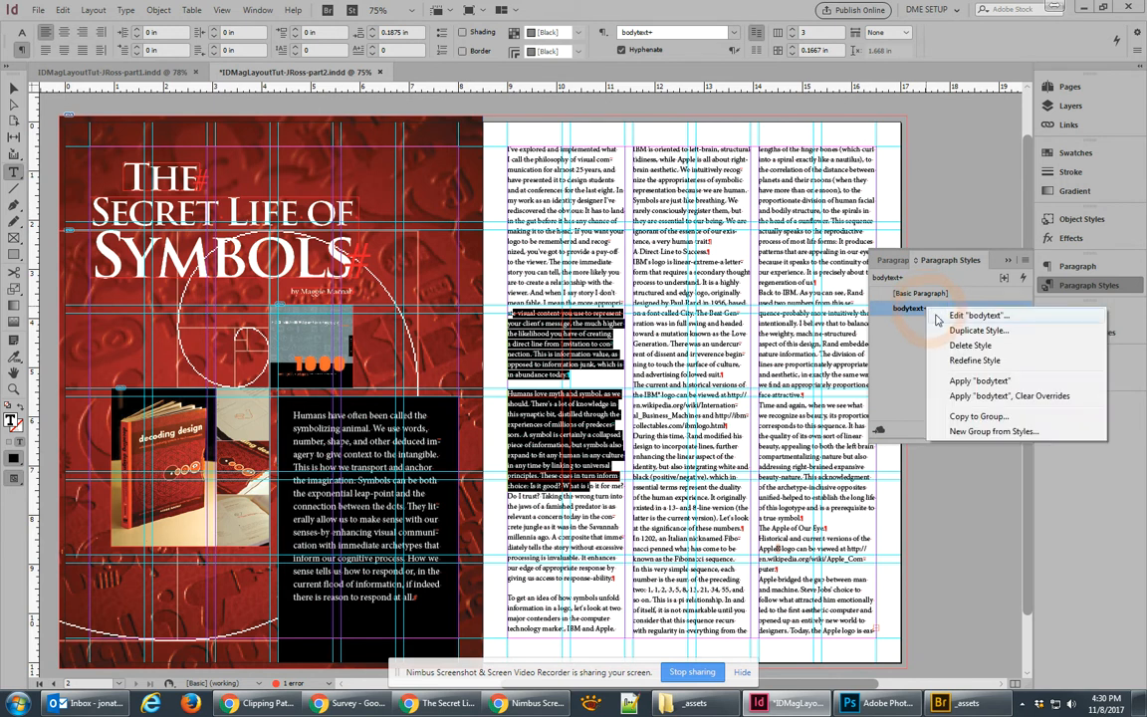
{"action": "left_click", "coordinate": [965, 364]}
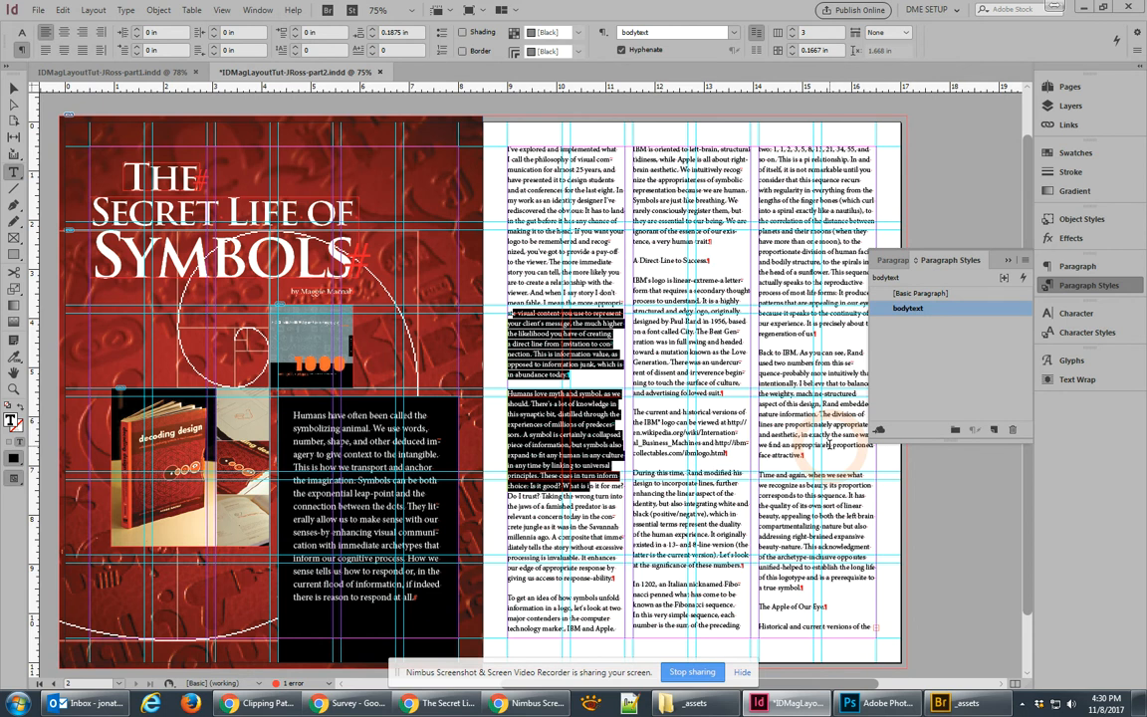
{"action": "left_click", "coordinate": [13, 89]}
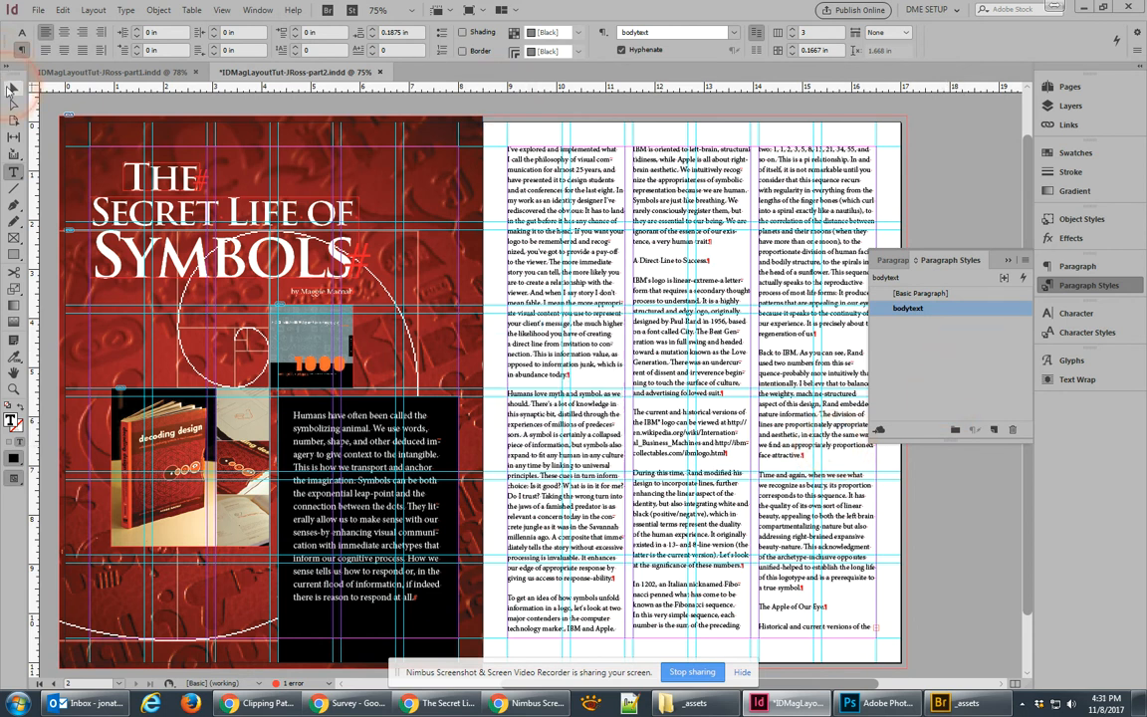
{"action": "left_click", "coordinate": [972, 169]}
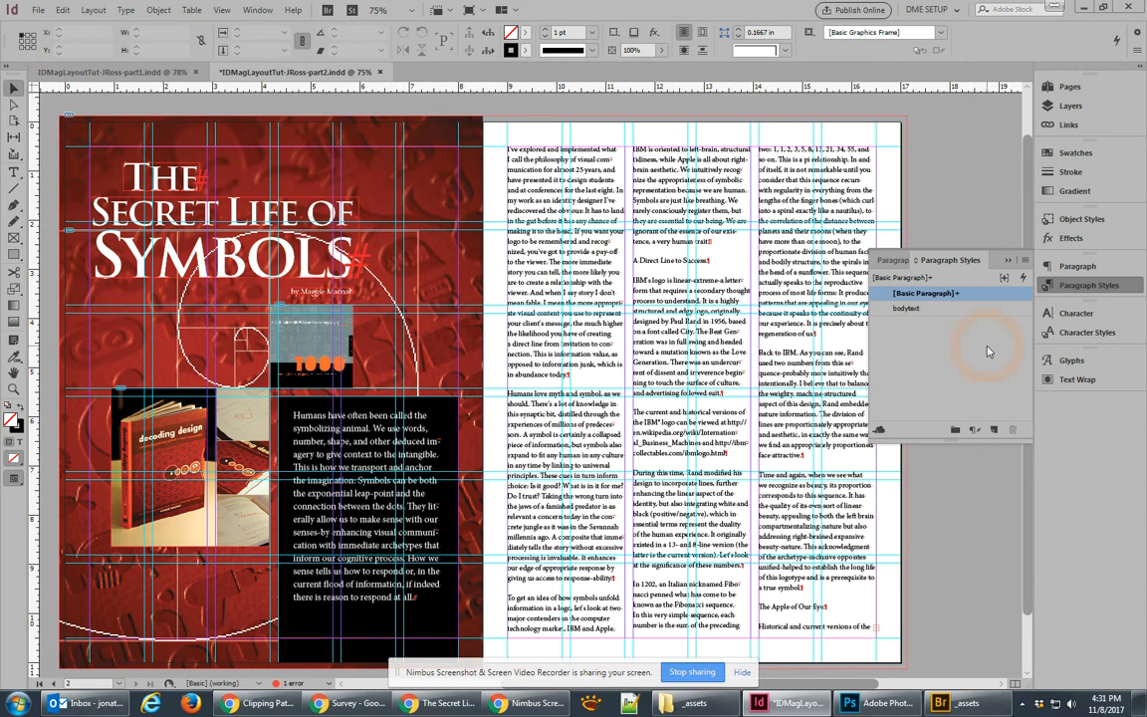
Step: Set the bodytext style's Basic Character Formats to 11 pt size with 15 pt leading
{"action": "double_click", "coordinate": [906, 308]}
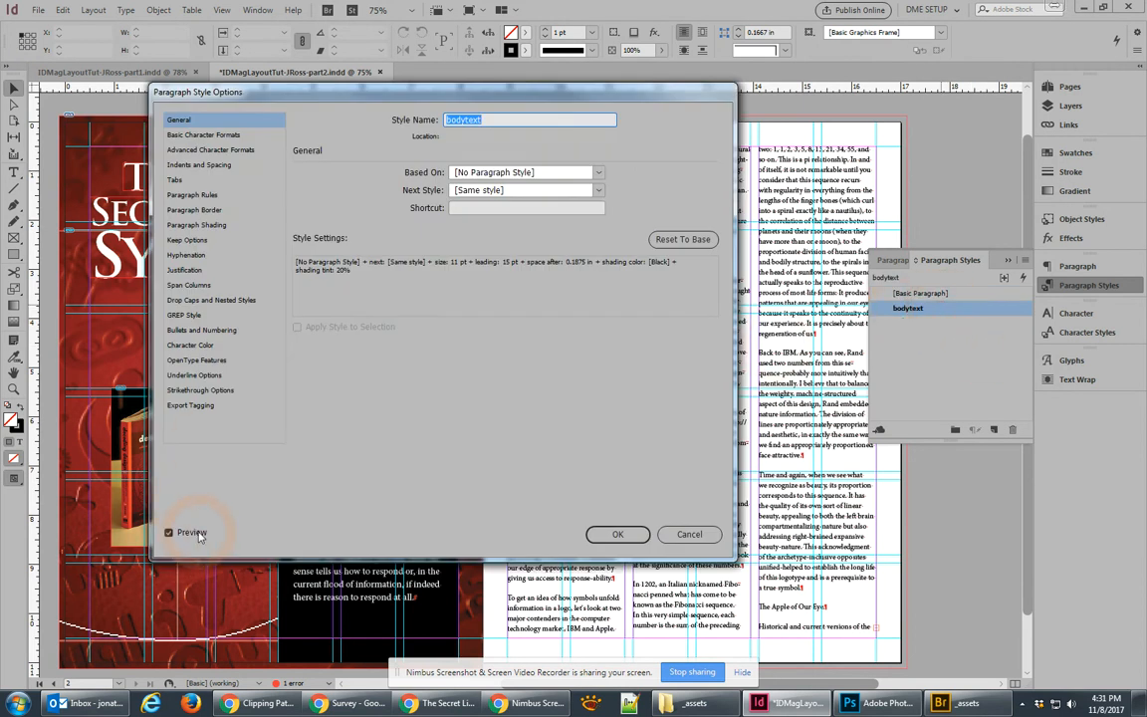
{"action": "left_click_drag", "start_coordinate": [423, 91], "coordinate": [356, 147]}
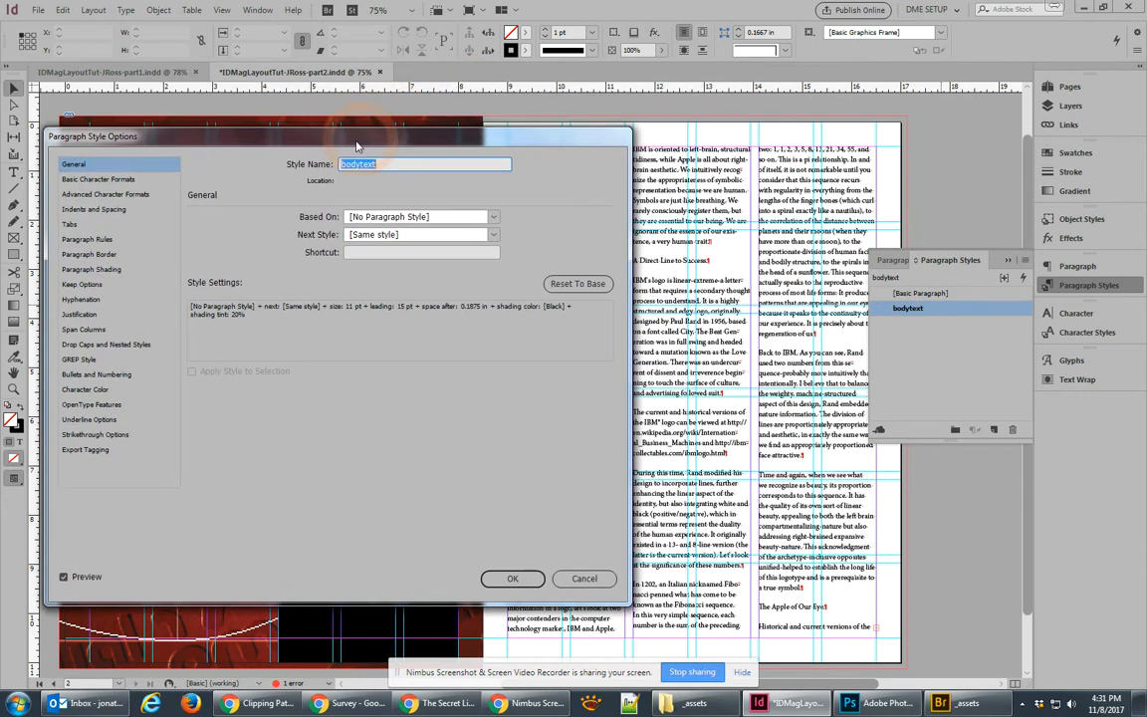
{"action": "left_click", "coordinate": [88, 179]}
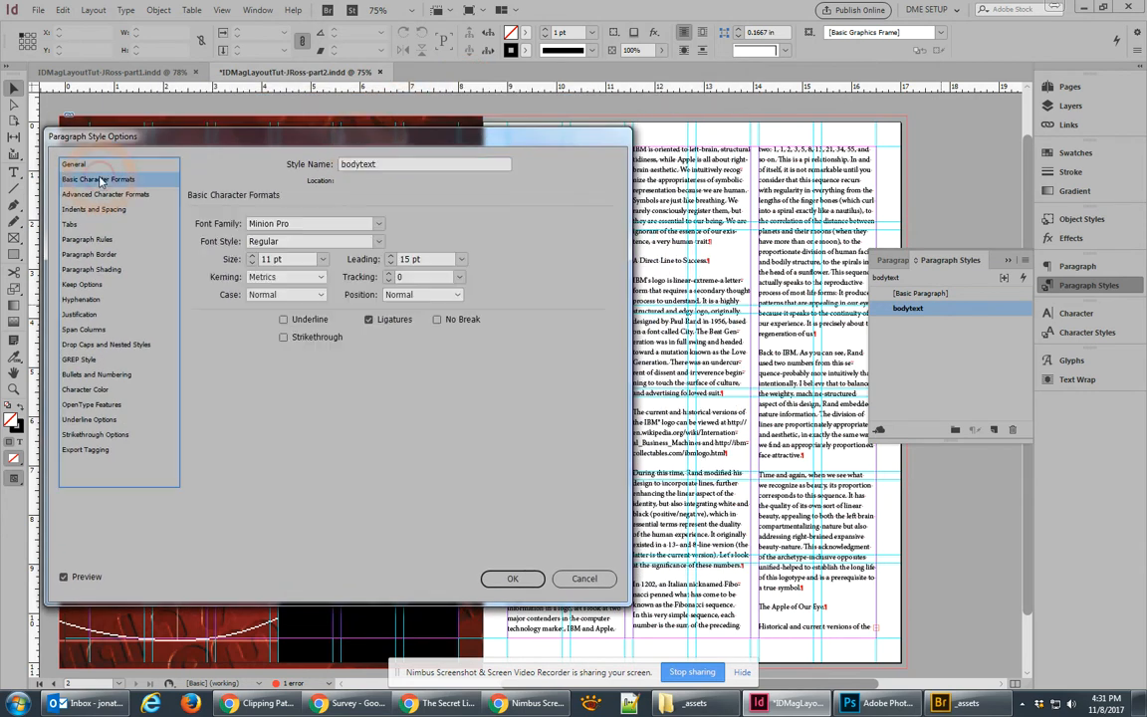
{"action": "left_click", "coordinate": [252, 255]}
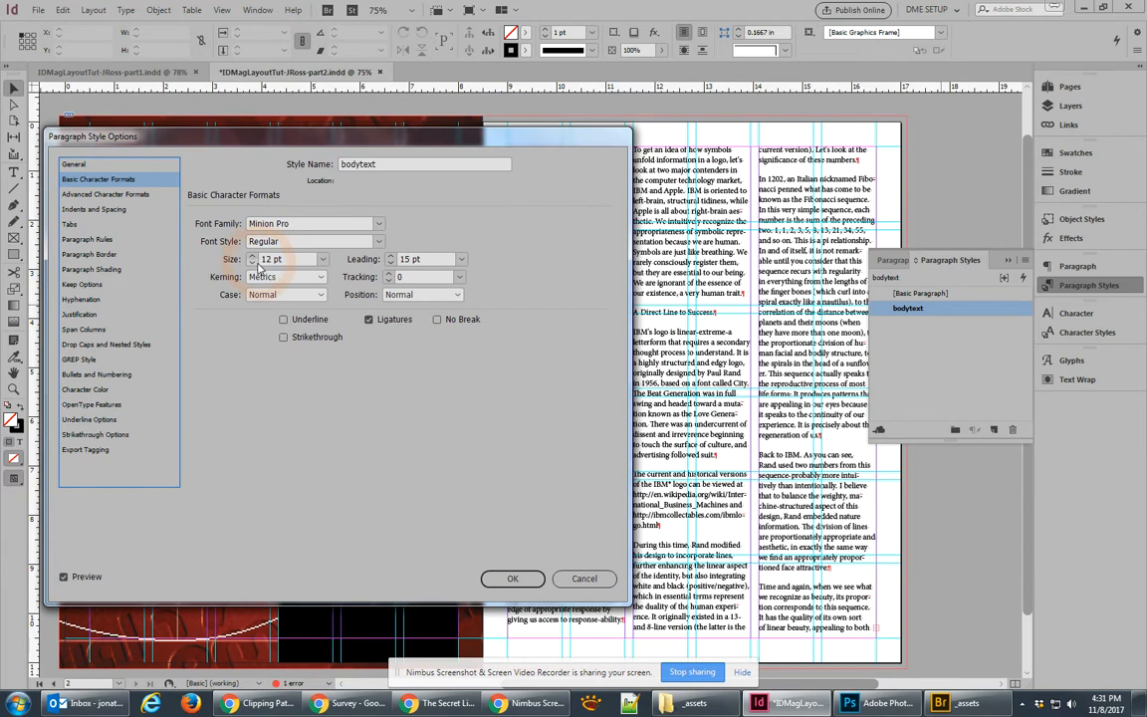
{"action": "left_click", "coordinate": [253, 263]}
{"action": "left_click", "coordinate": [251, 255]}
{"action": "left_click_drag", "start_coordinate": [404, 139], "coordinate": [442, 317]}
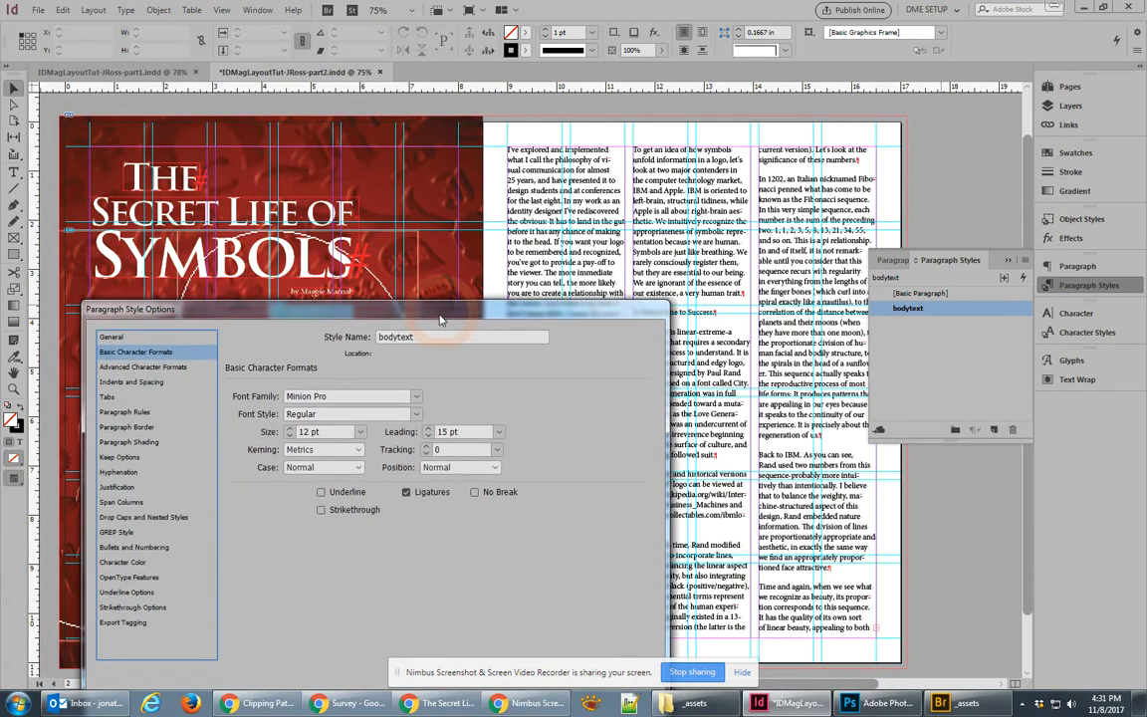
{"action": "left_click", "coordinate": [428, 430]}
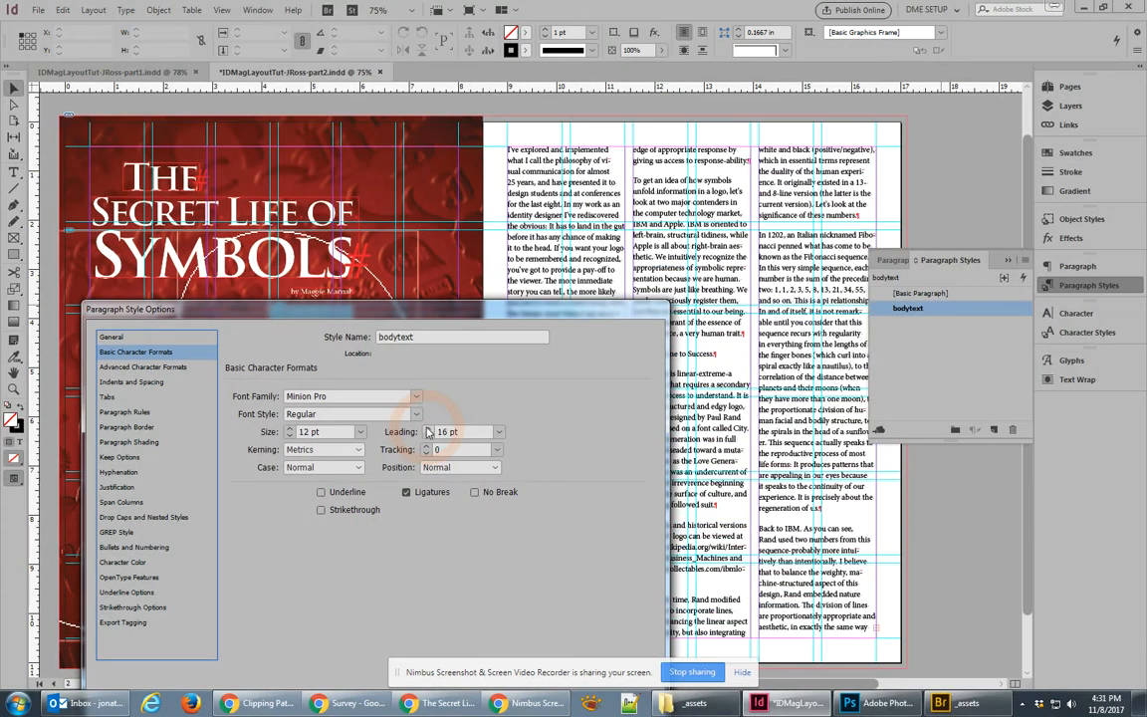
{"action": "left_click_drag", "start_coordinate": [477, 314], "coordinate": [521, 254]}
{"action": "left_click", "coordinate": [473, 377]}
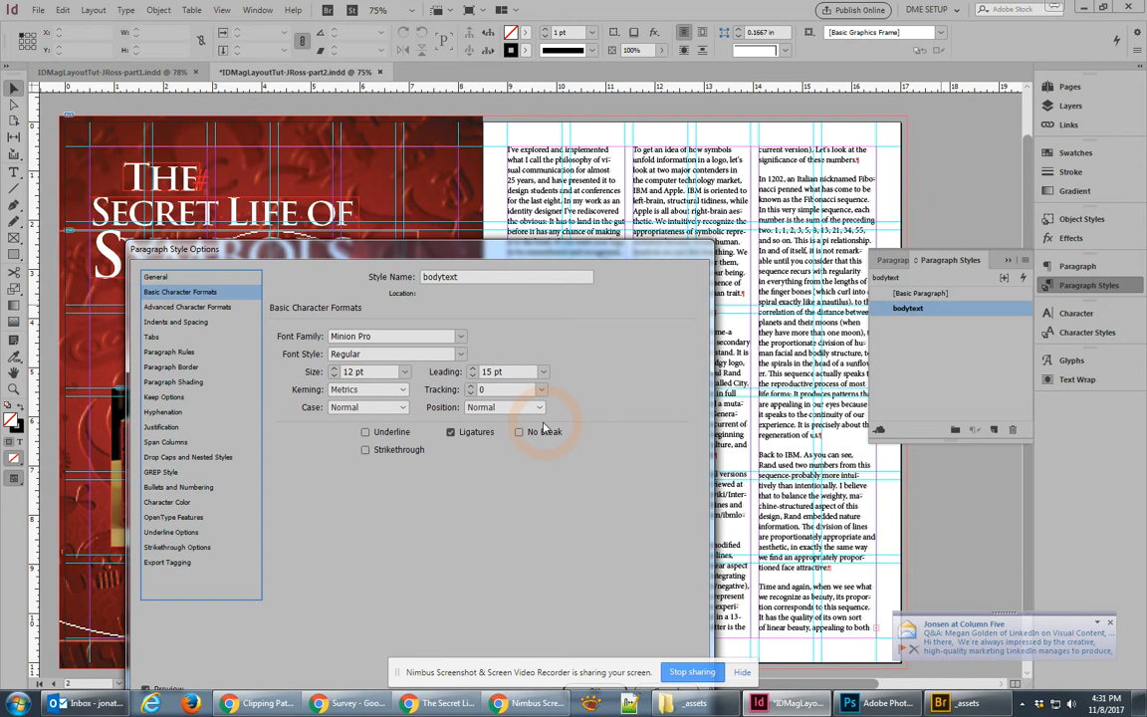
{"action": "left_click", "coordinate": [335, 375]}
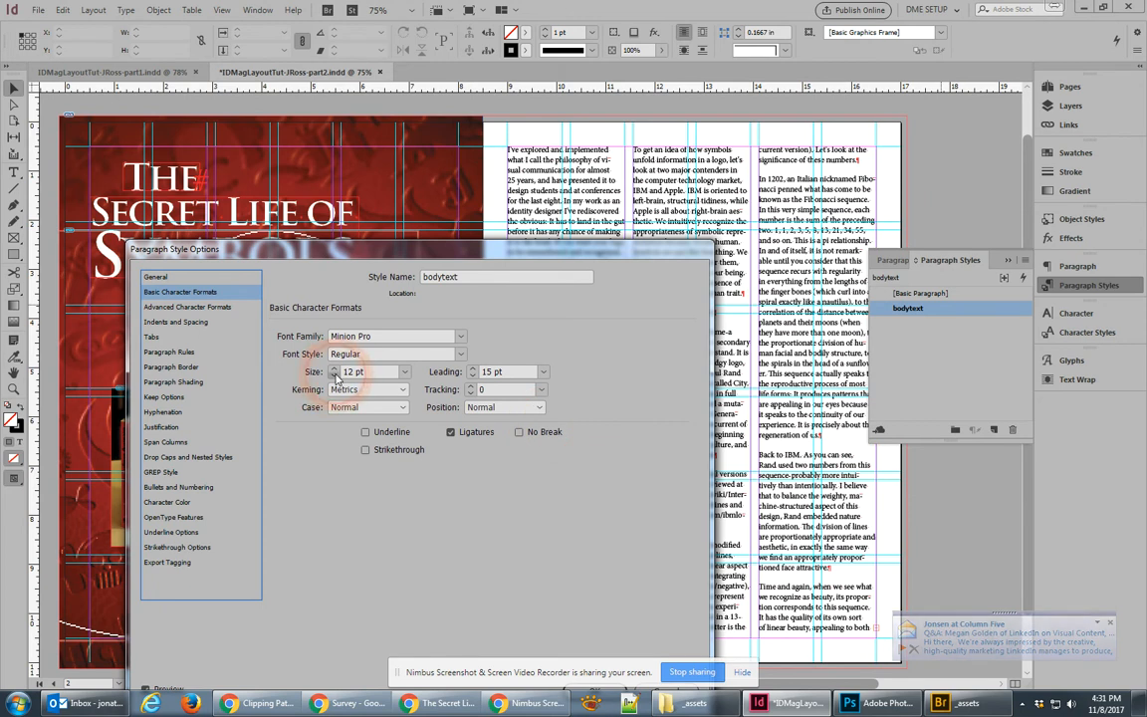
{"action": "left_click_drag", "start_coordinate": [597, 248], "coordinate": [525, 131]}
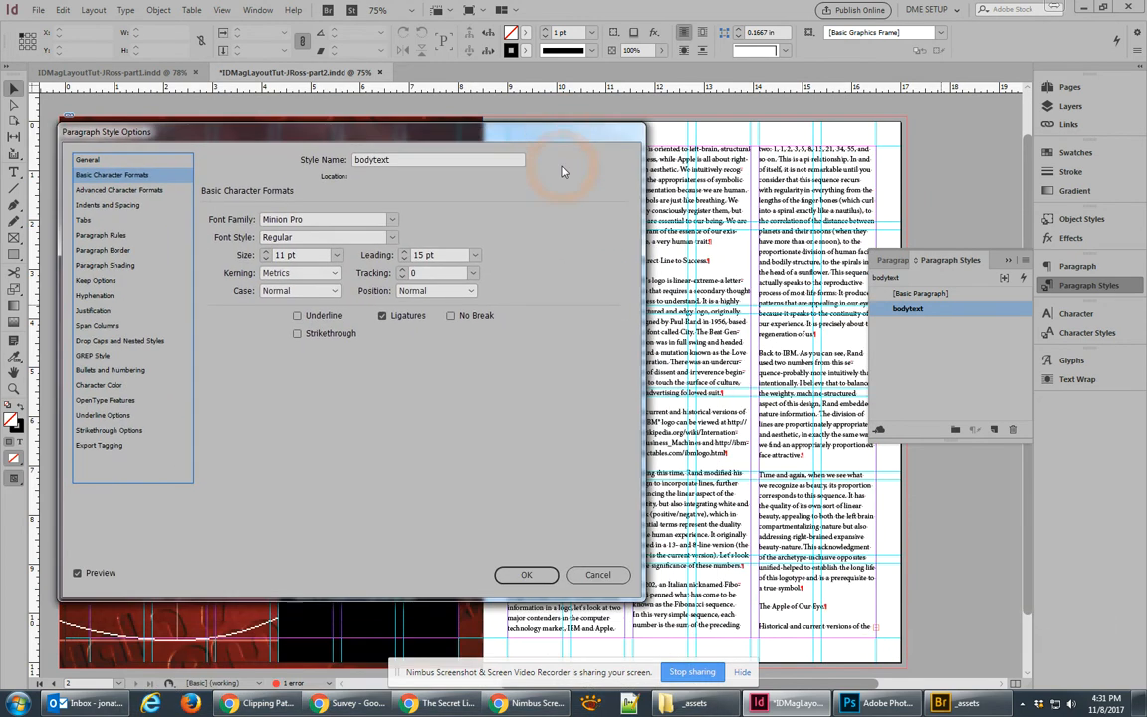
{"action": "left_click", "coordinate": [526, 574]}
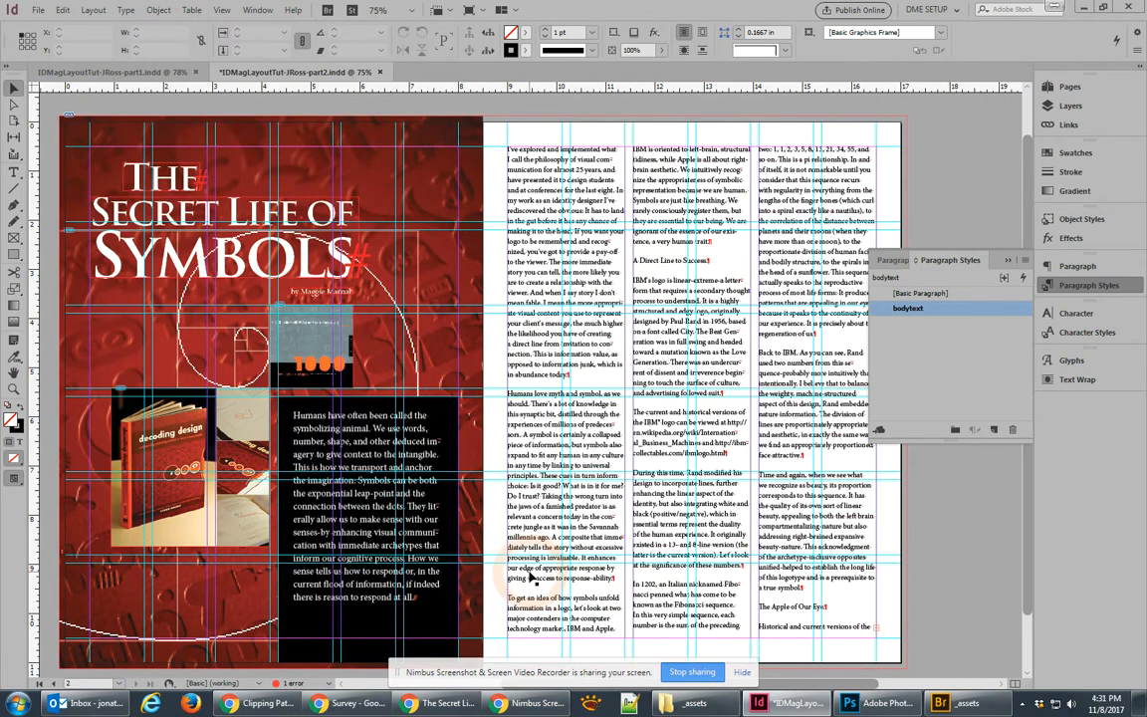
{"action": "double_click", "coordinate": [668, 260]}
Step: Create a new paragraph style from the 'A Direct Line to Success' heading named subhead
{"action": "left_click_drag", "start_coordinate": [711, 260], "coordinate": [632, 257]}
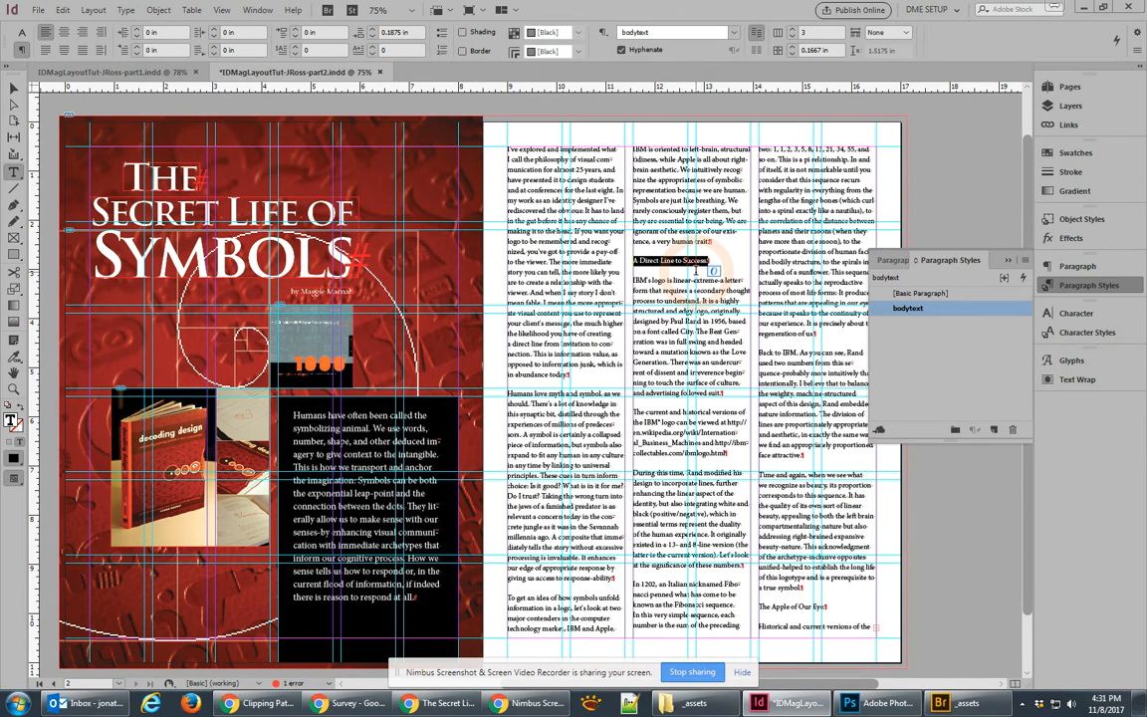
{"action": "left_click", "coordinate": [995, 430]}
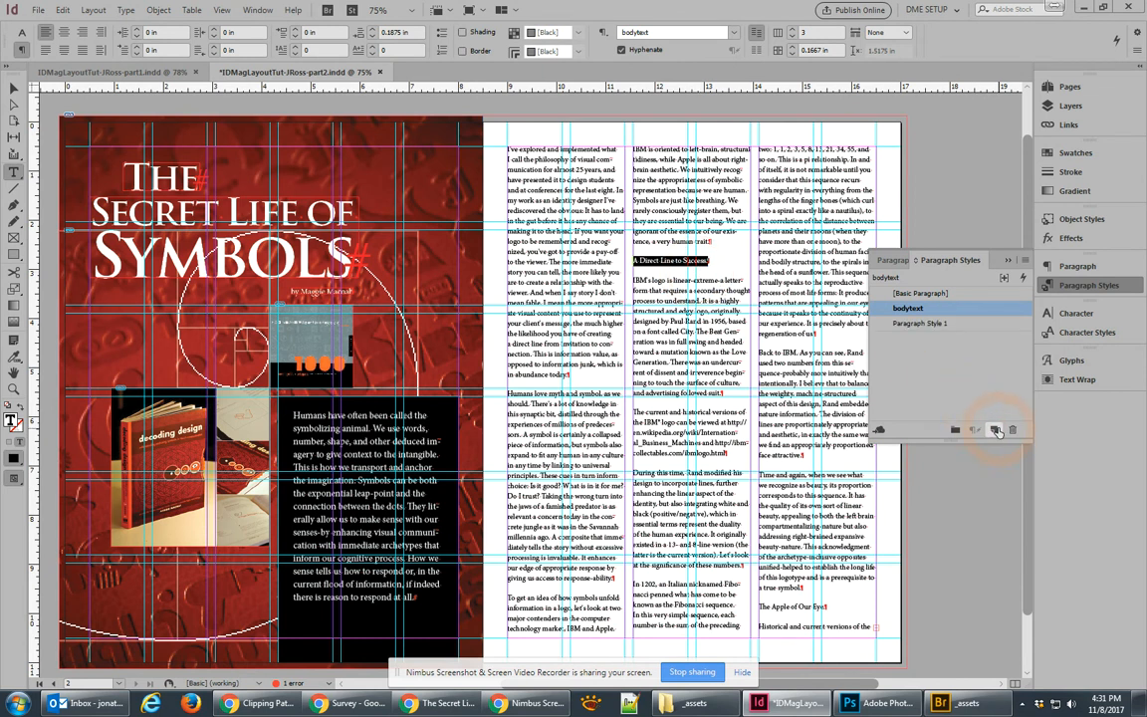
{"action": "double_click", "coordinate": [921, 323]}
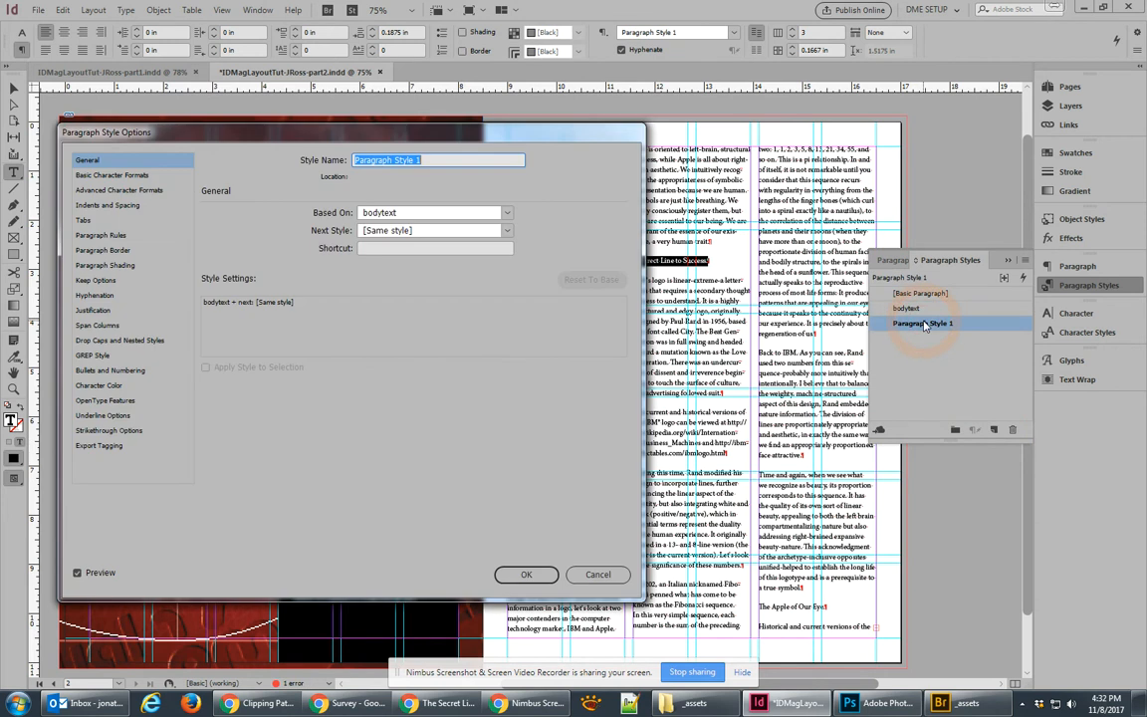
{"action": "type", "text": "subhead"}
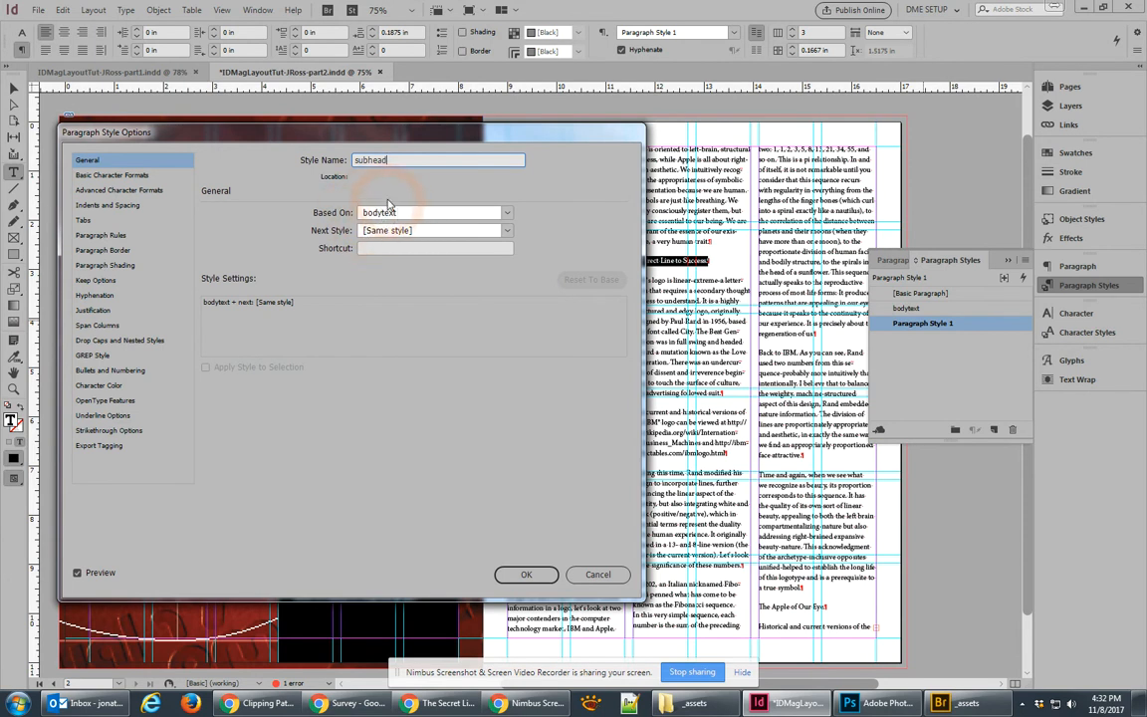
{"action": "left_click", "coordinate": [396, 160]}
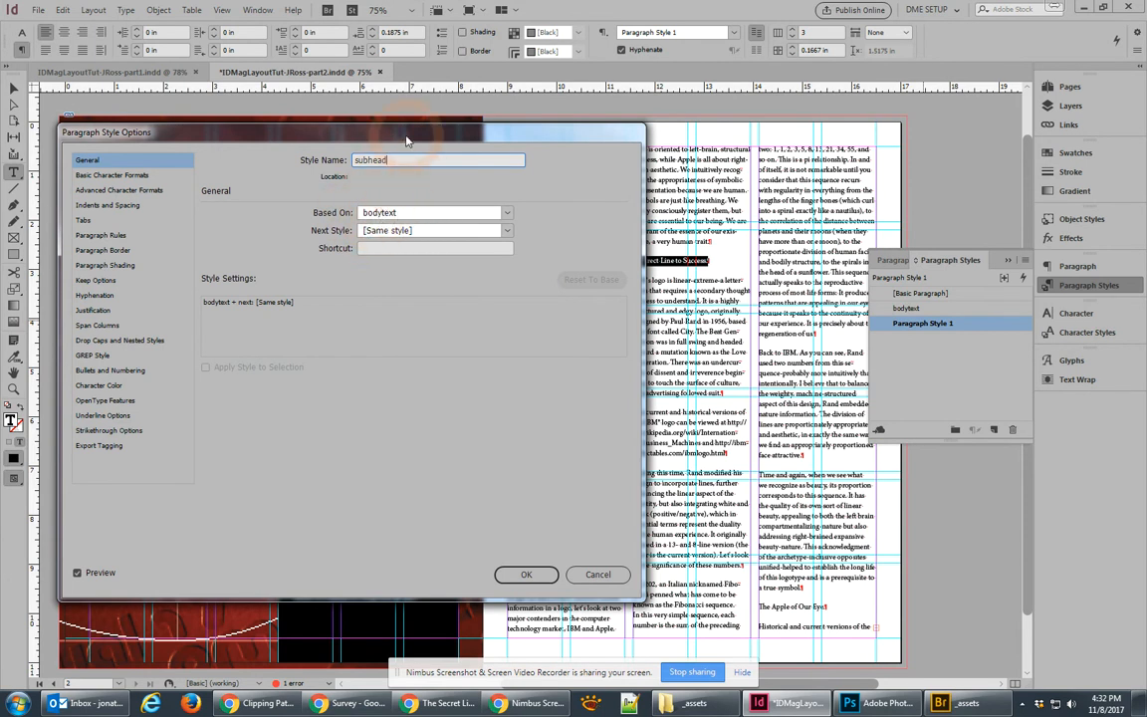
{"action": "left_click_drag", "start_coordinate": [406, 140], "coordinate": [439, 288]}
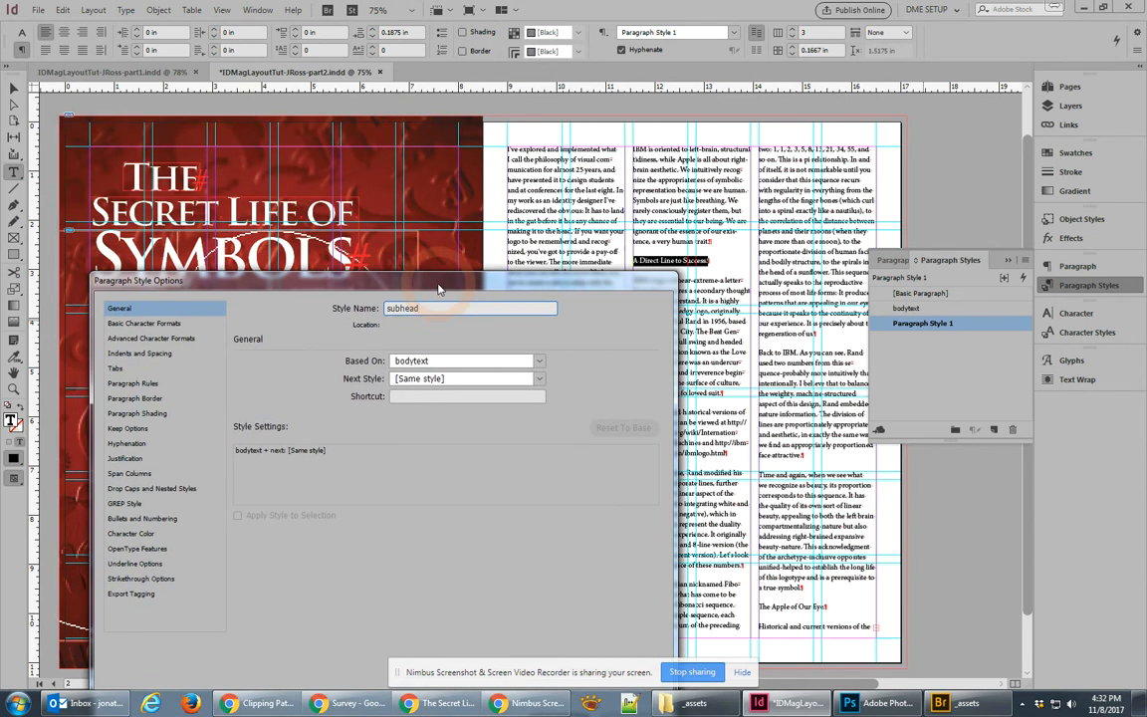
Step: Make the subhead style Bold, 13 pt, with -25 tracking
{"action": "left_click", "coordinate": [172, 324]}
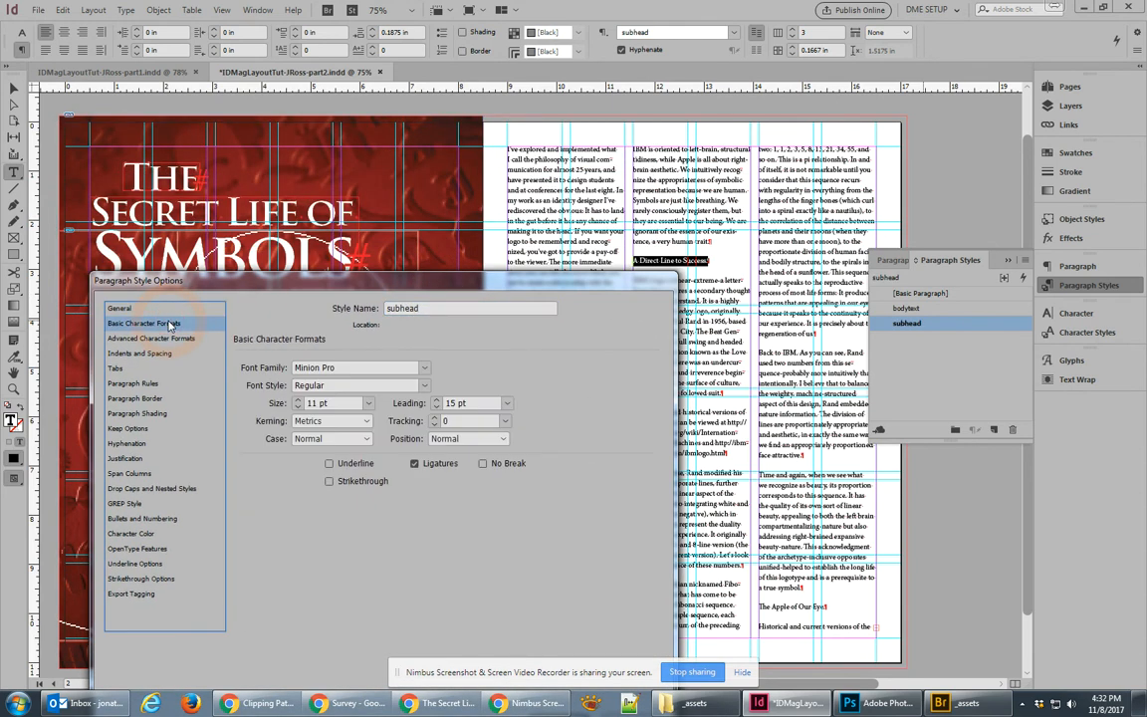
{"action": "left_click", "coordinate": [424, 386]}
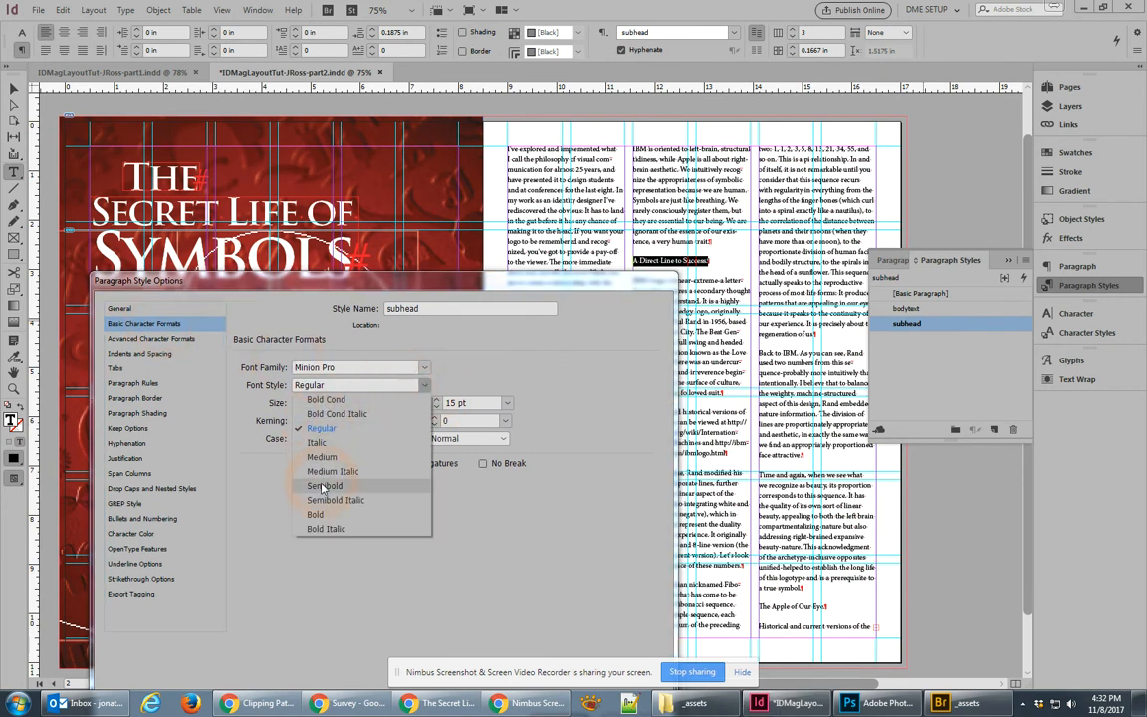
{"action": "left_click", "coordinate": [324, 514]}
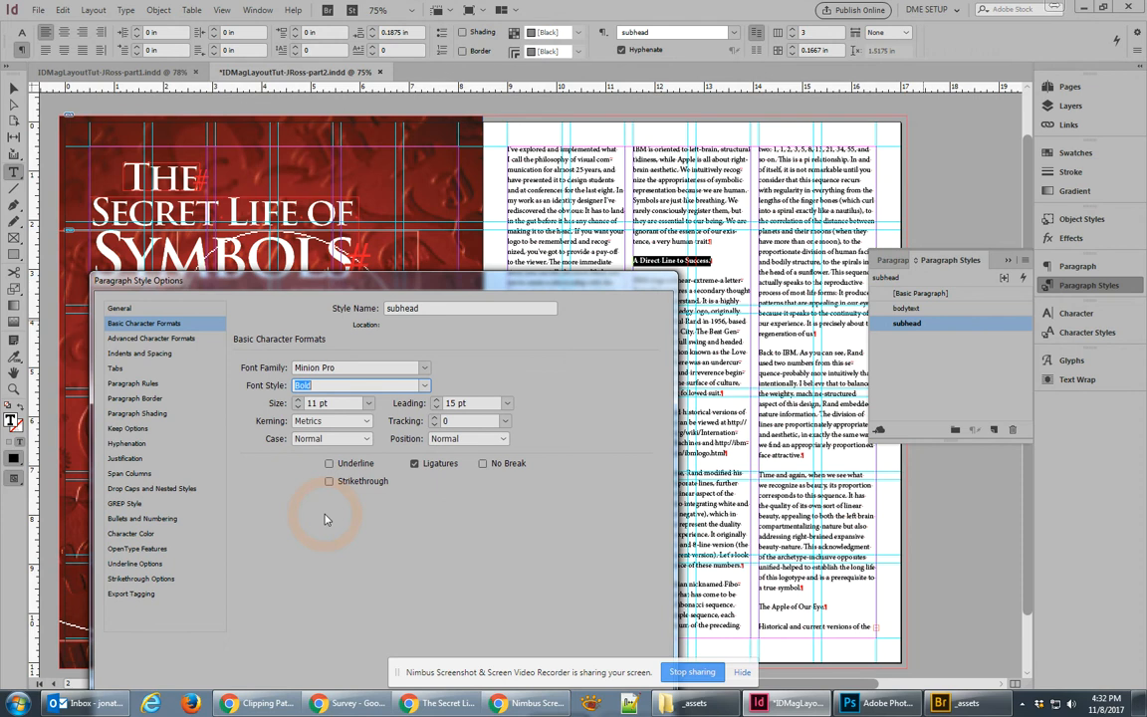
{"action": "left_click", "coordinate": [506, 422]}
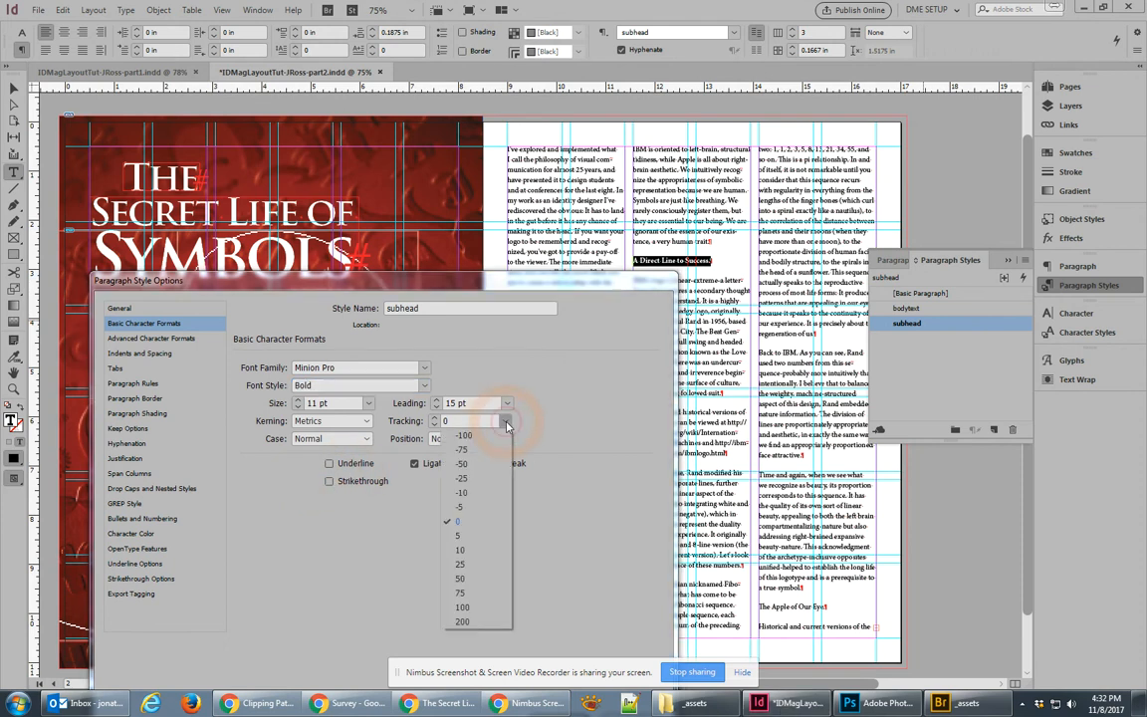
{"action": "left_click", "coordinate": [460, 478]}
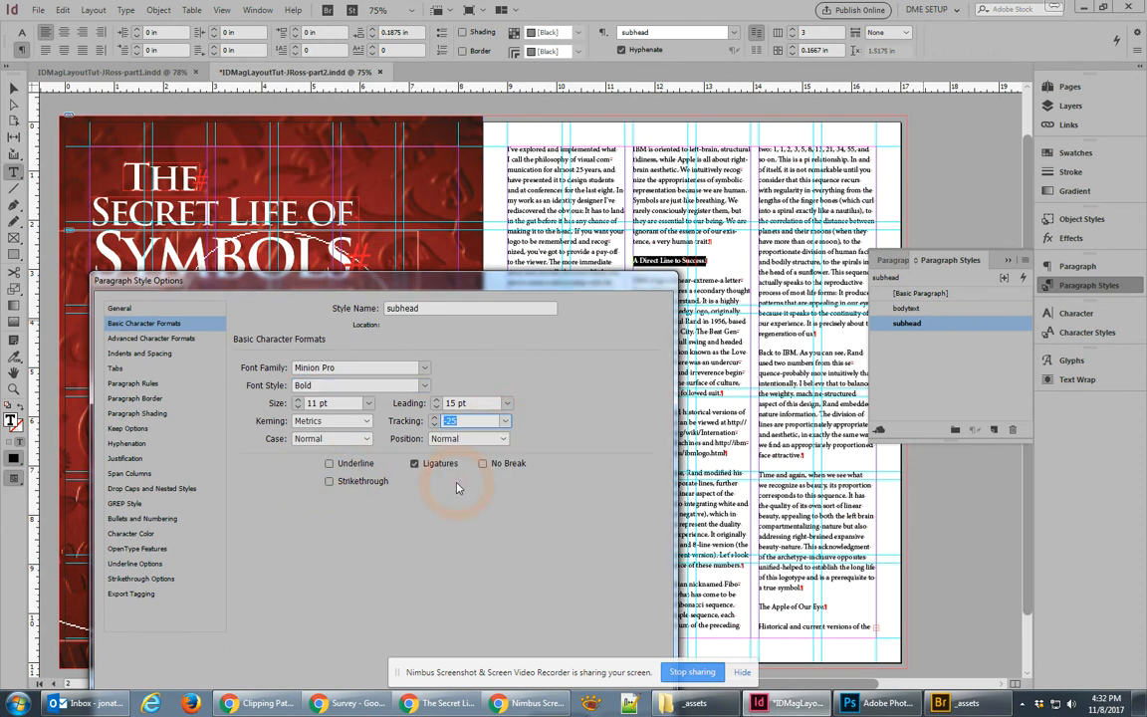
{"action": "left_click", "coordinate": [298, 399]}
{"action": "left_click", "coordinate": [298, 400]}
{"action": "left_click_drag", "start_coordinate": [438, 289], "coordinate": [432, 313]}
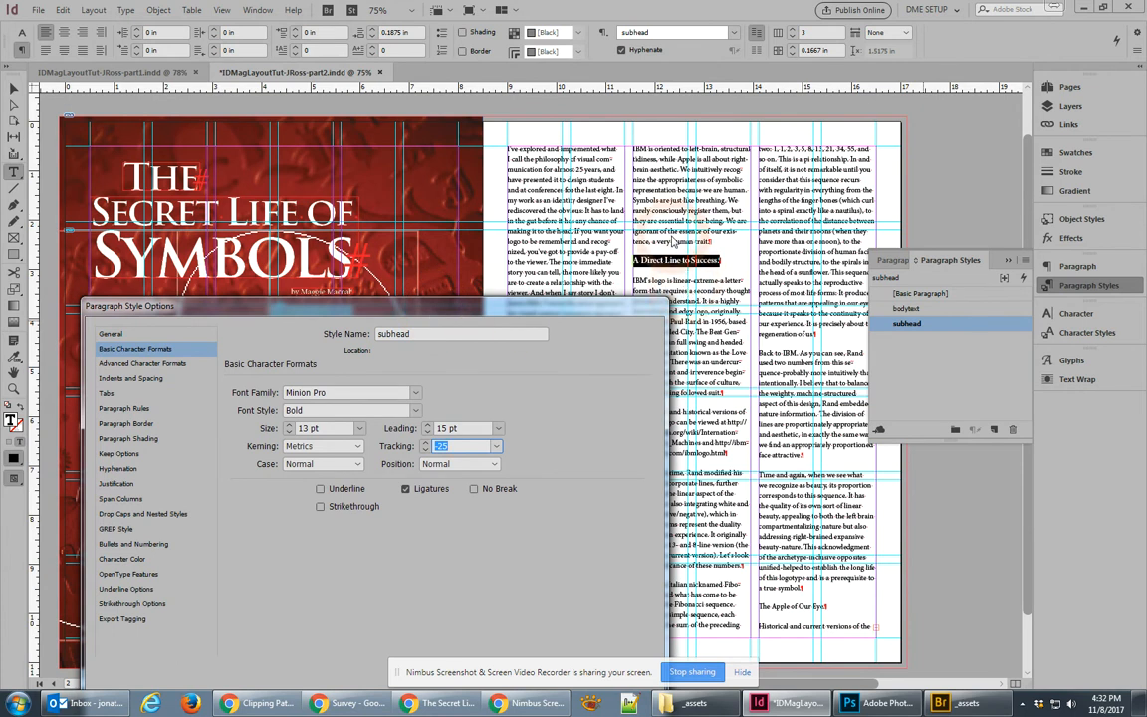
Step: Give subhead 0.125 in space before and 0.0625 in space after, and save the style
{"action": "left_click", "coordinate": [133, 380]}
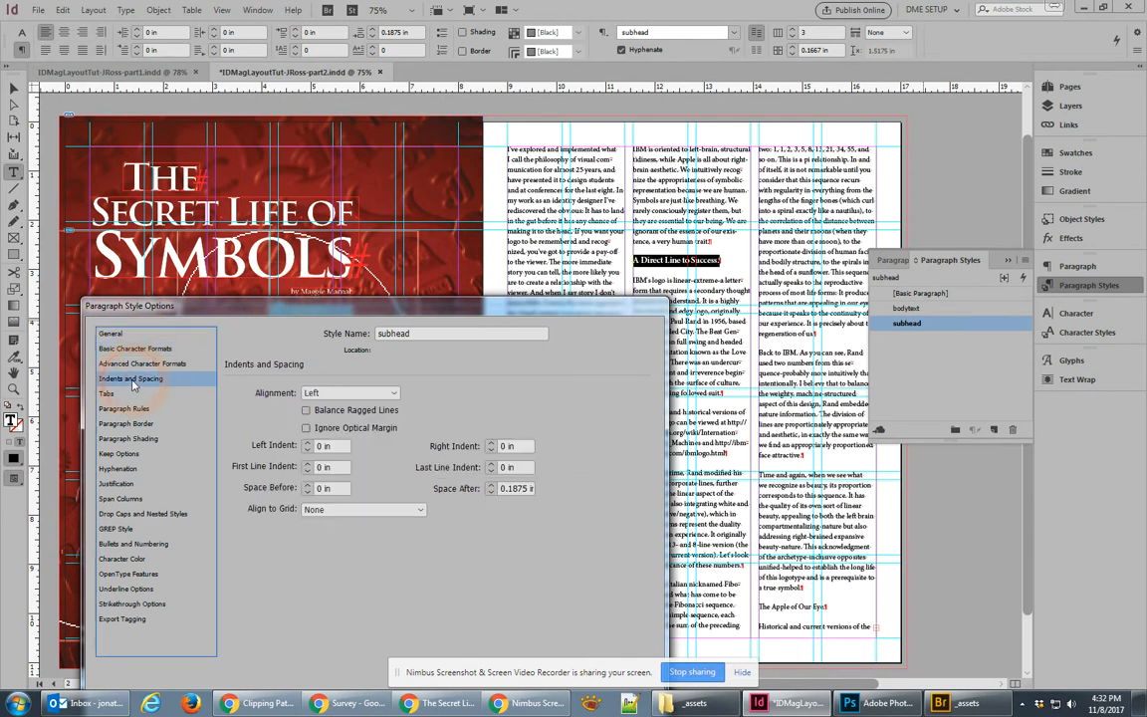
{"action": "left_click", "coordinate": [309, 485]}
{"action": "left_click", "coordinate": [308, 485]}
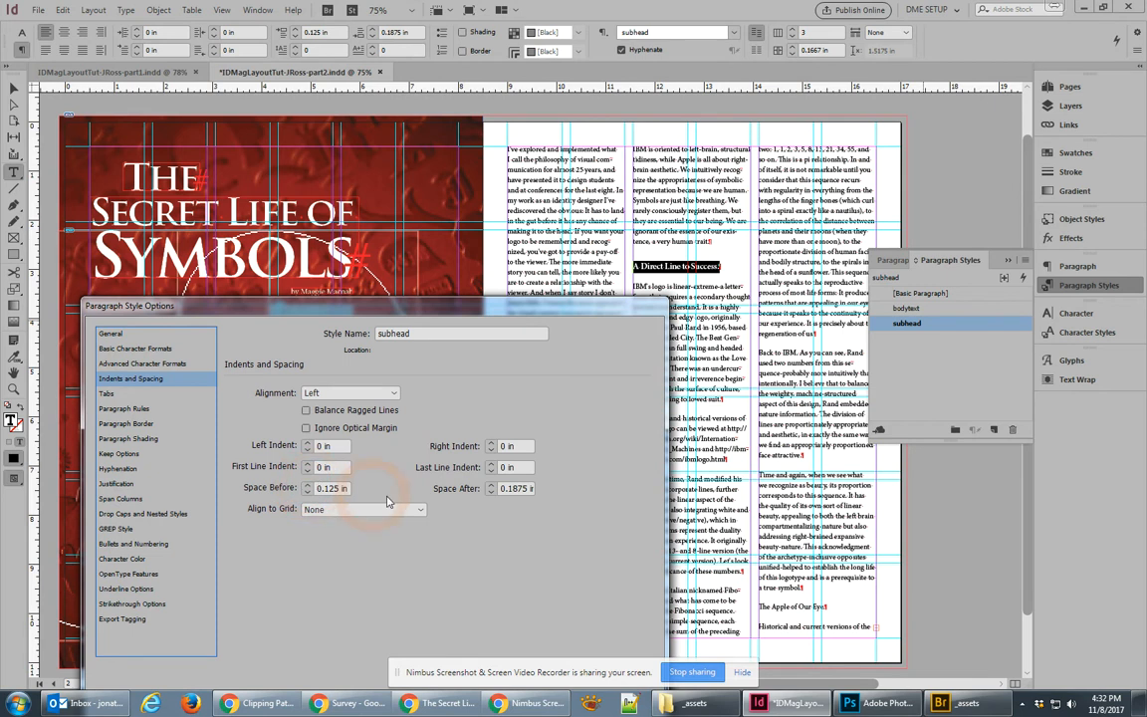
{"action": "left_click", "coordinate": [491, 492]}
{"action": "left_click", "coordinate": [491, 491]}
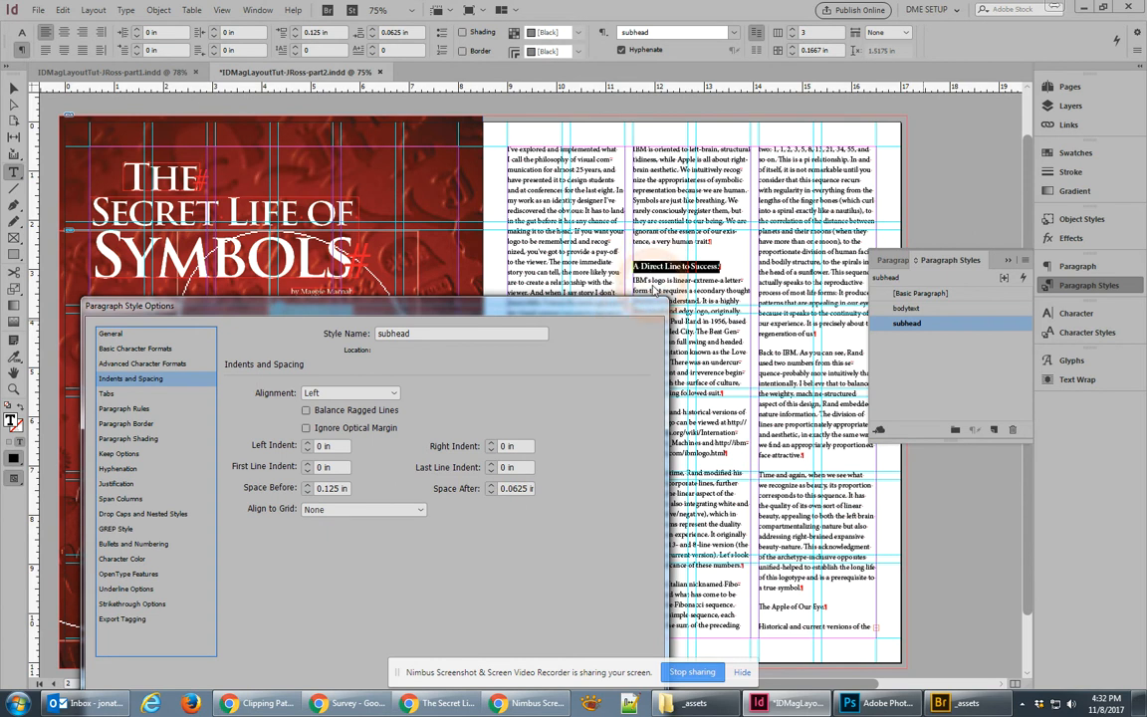
{"action": "left_click_drag", "start_coordinate": [597, 306], "coordinate": [577, 128]}
{"action": "left_click", "coordinate": [525, 568]}
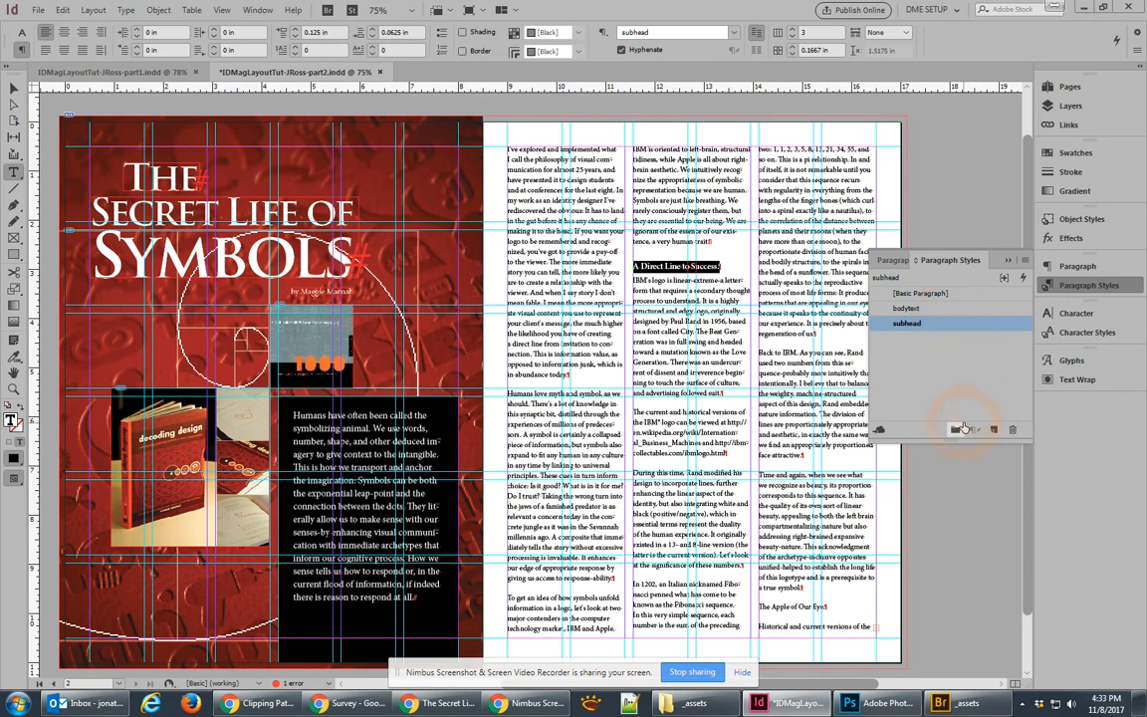
Step: Create a paragraph style group named 'body styles' and move the subhead and bodytext styles into it
{"action": "left_click", "coordinate": [956, 429]}
{"action": "double_click", "coordinate": [912, 339]}
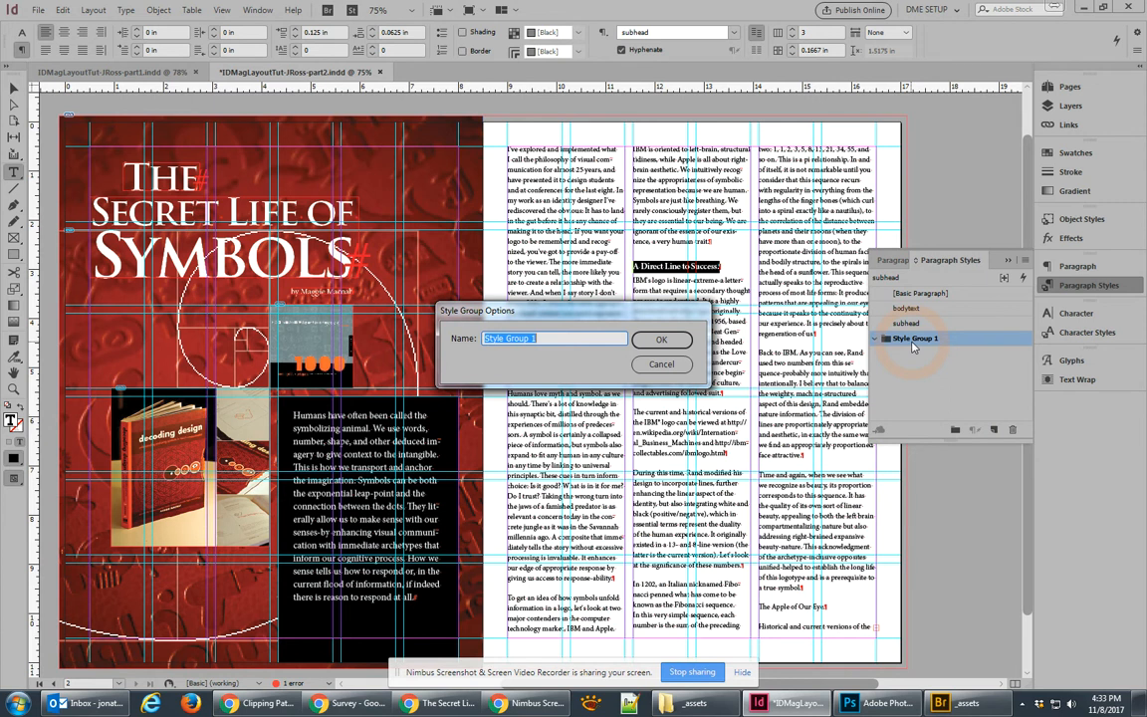
{"action": "type", "text": "body style"}
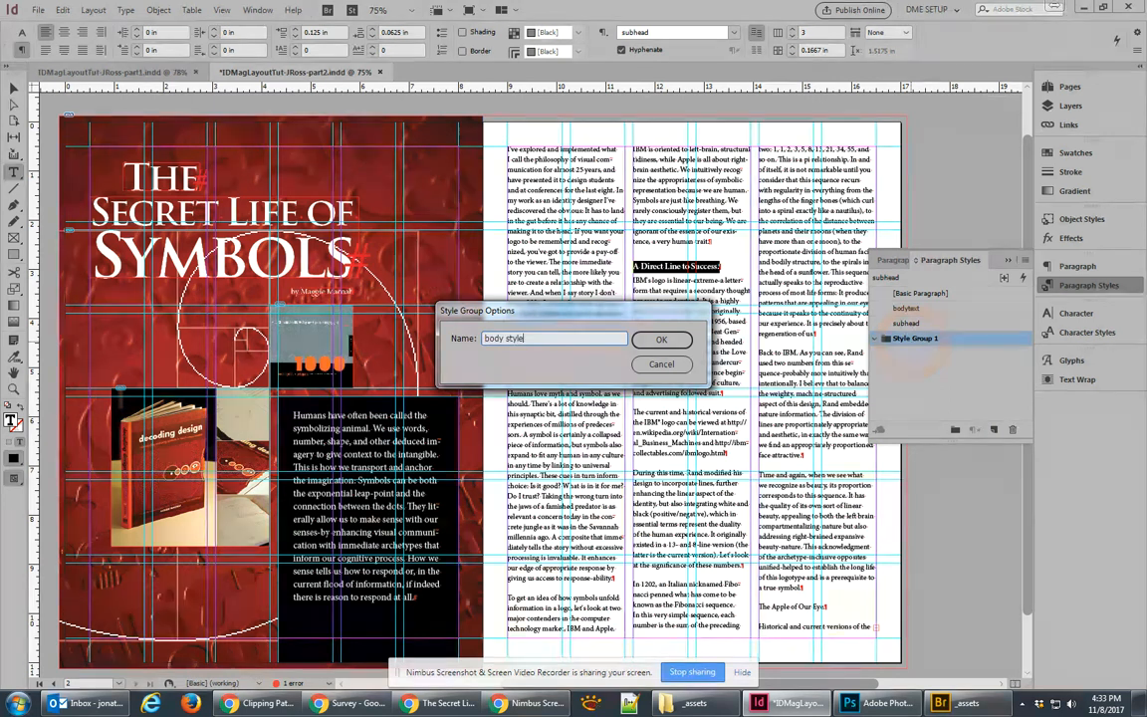
{"action": "type", "text": "s"}
{"action": "left_click", "coordinate": [661, 339]}
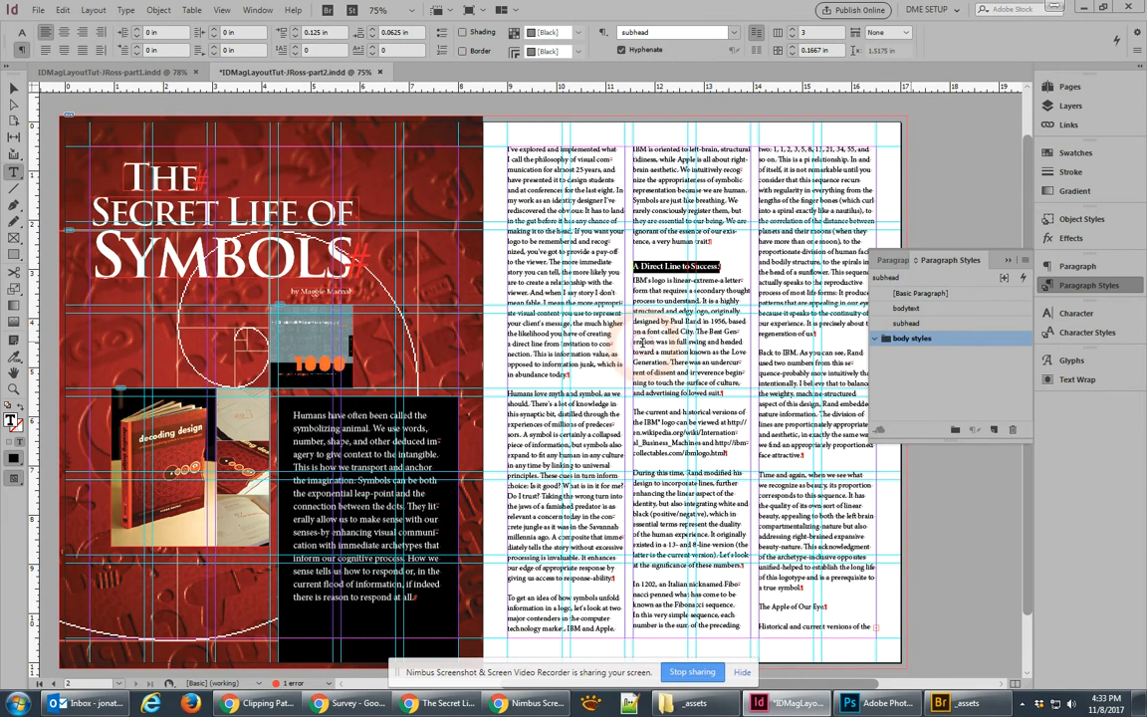
{"action": "mouse_move", "coordinate": [913, 325]}
{"action": "left_mouse_down"}
{"action": "mouse_move", "coordinate": [914, 340]}
{"action": "mouse_move", "coordinate": [916, 311]}
{"action": "mouse_move", "coordinate": [914, 325]}
{"action": "left_mouse_up"}
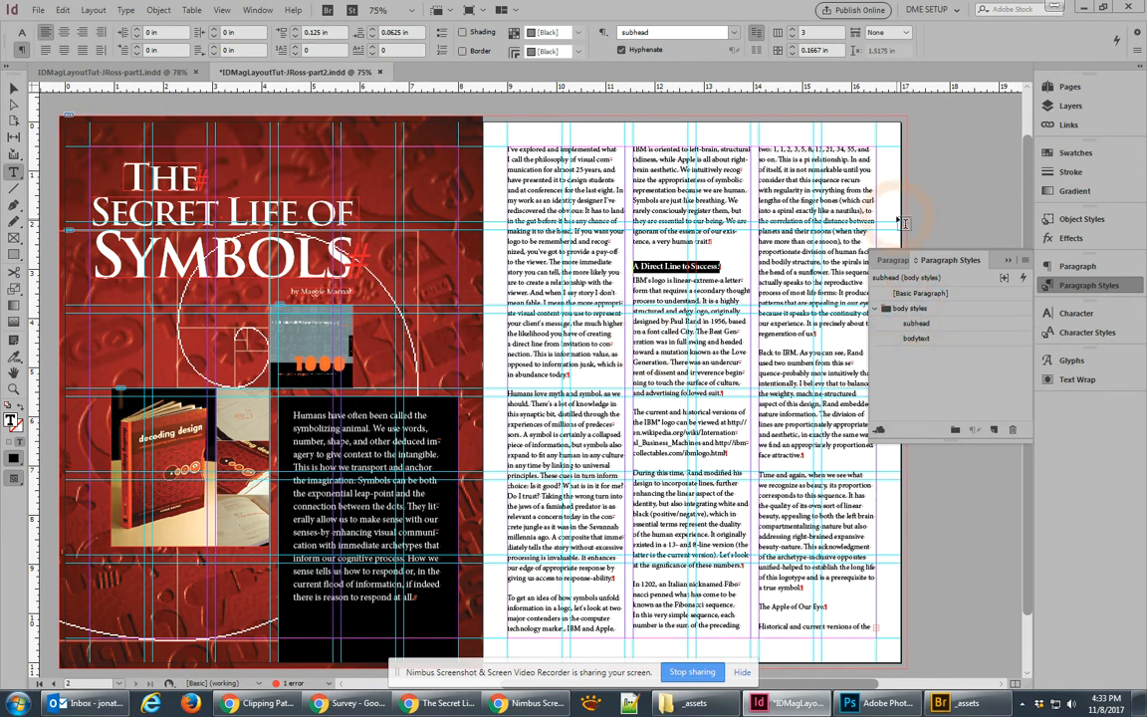
{"action": "left_click", "coordinate": [13, 89]}
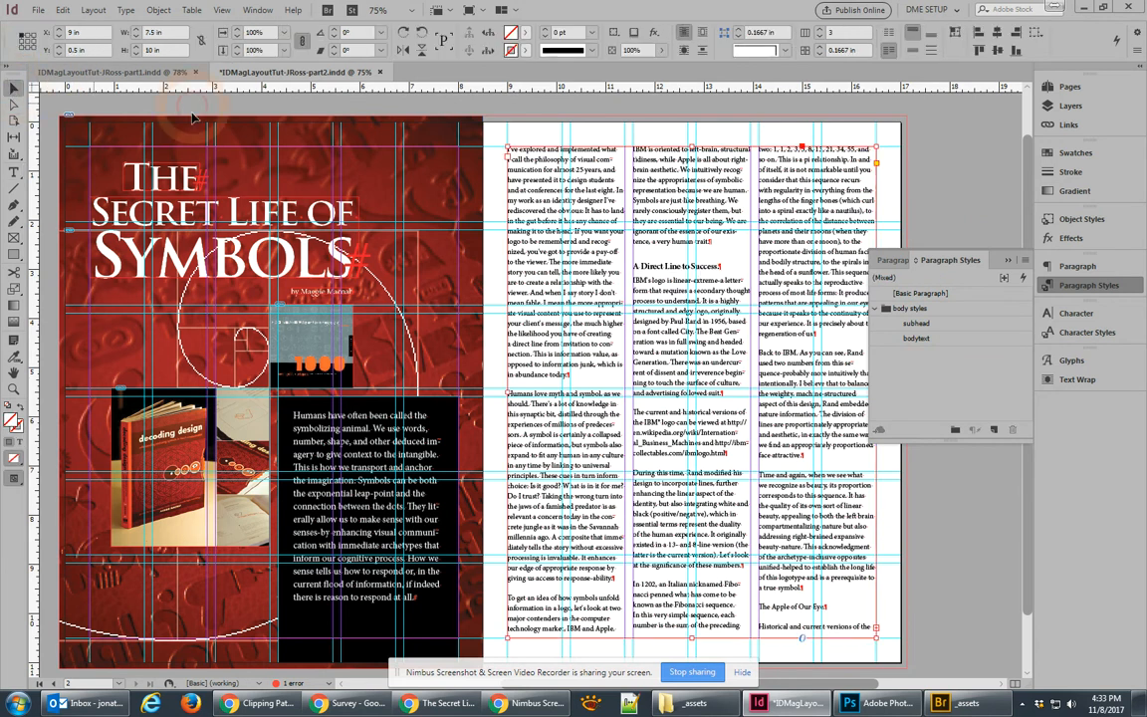
{"action": "left_click", "coordinate": [963, 171]}
{"action": "left_click", "coordinate": [926, 339]}
{"action": "left_click", "coordinate": [930, 177]}
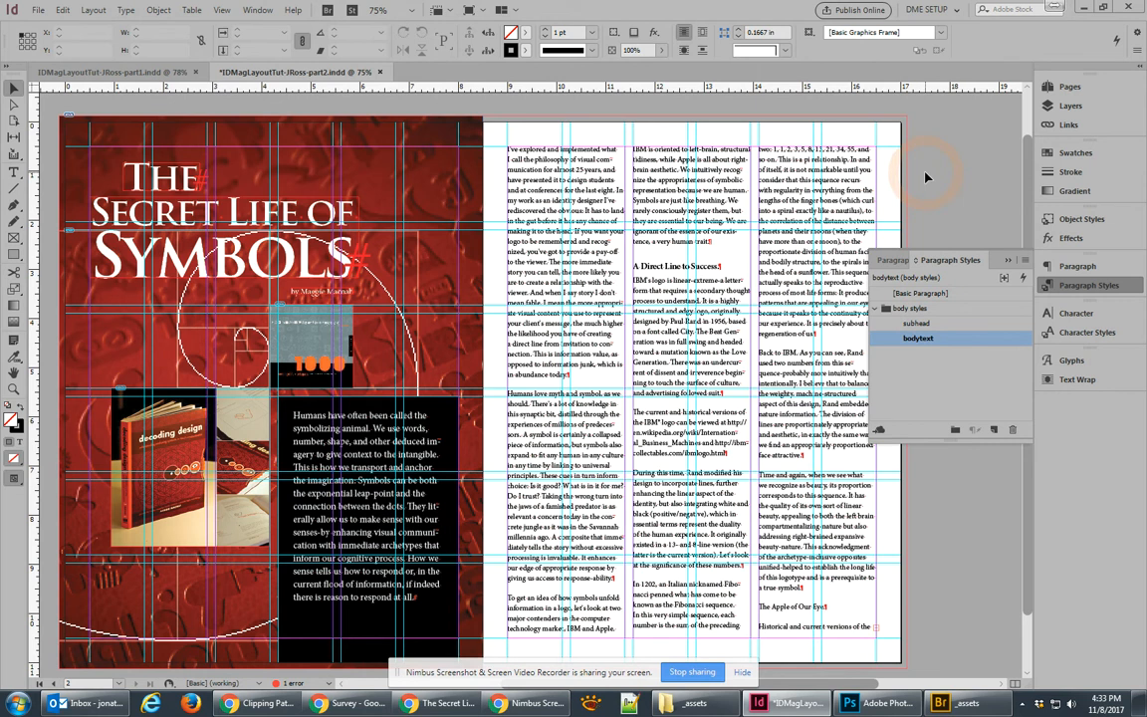
{"action": "double_click", "coordinate": [924, 324]}
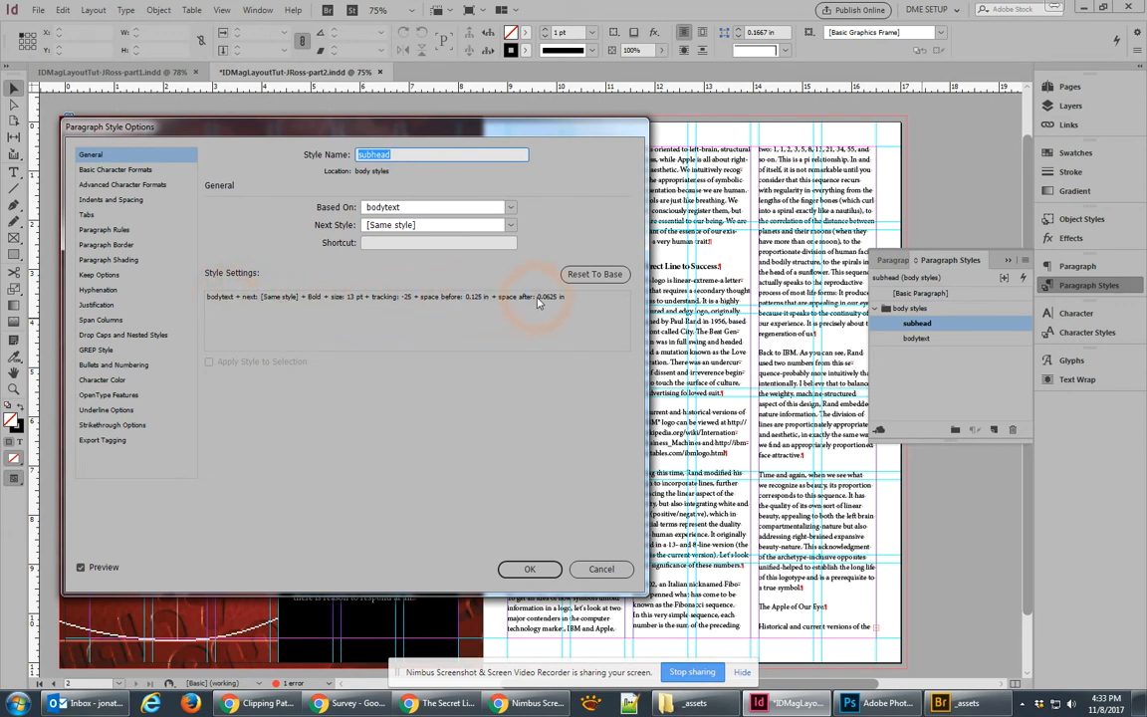
{"action": "left_click", "coordinate": [534, 571]}
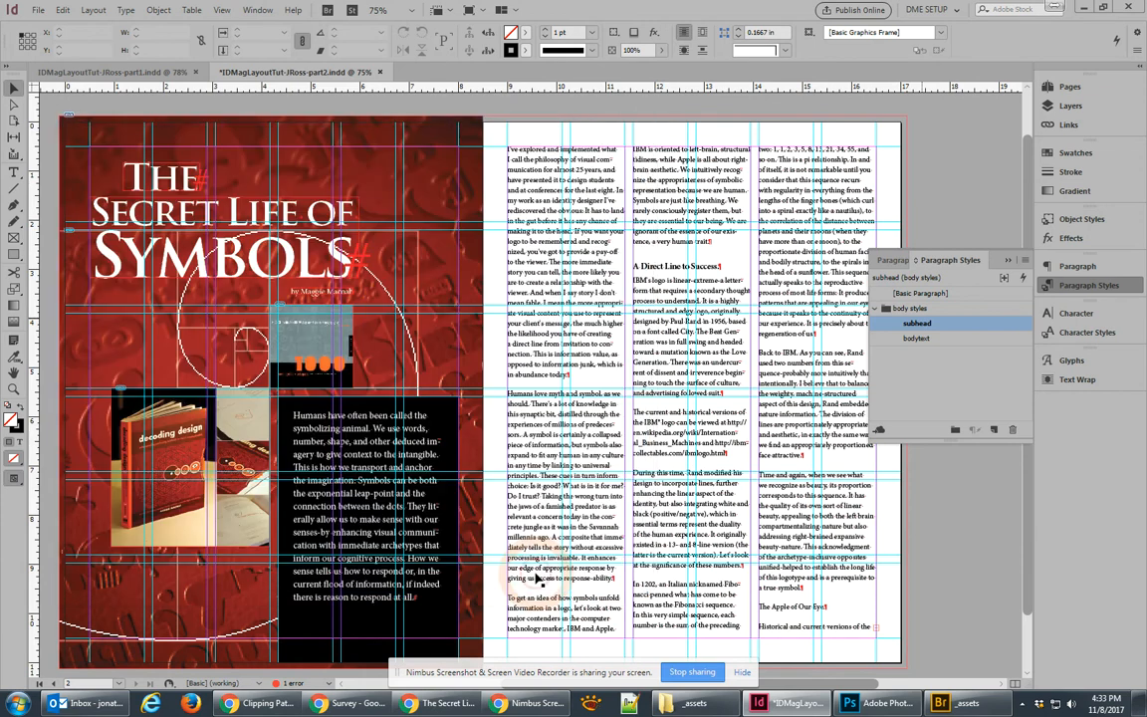
{"action": "left_click", "coordinate": [947, 339]}
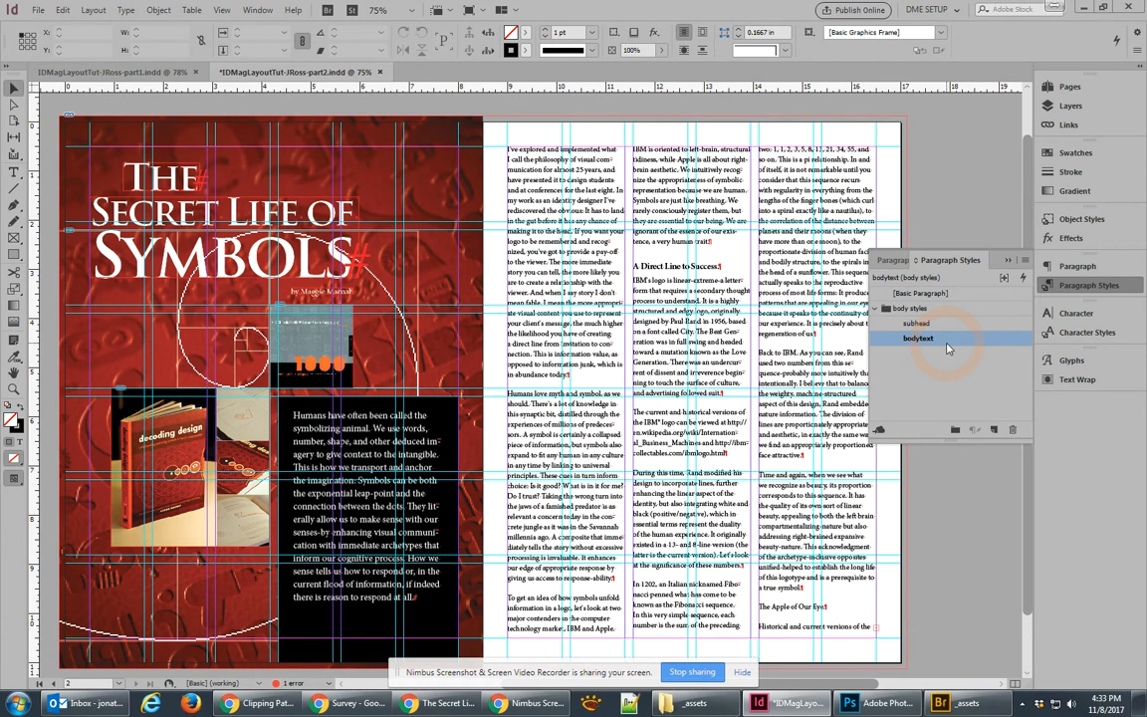
Step: Change the bodytext style's font family from Minion Pro to Myriad Pro
{"action": "double_click", "coordinate": [948, 339]}
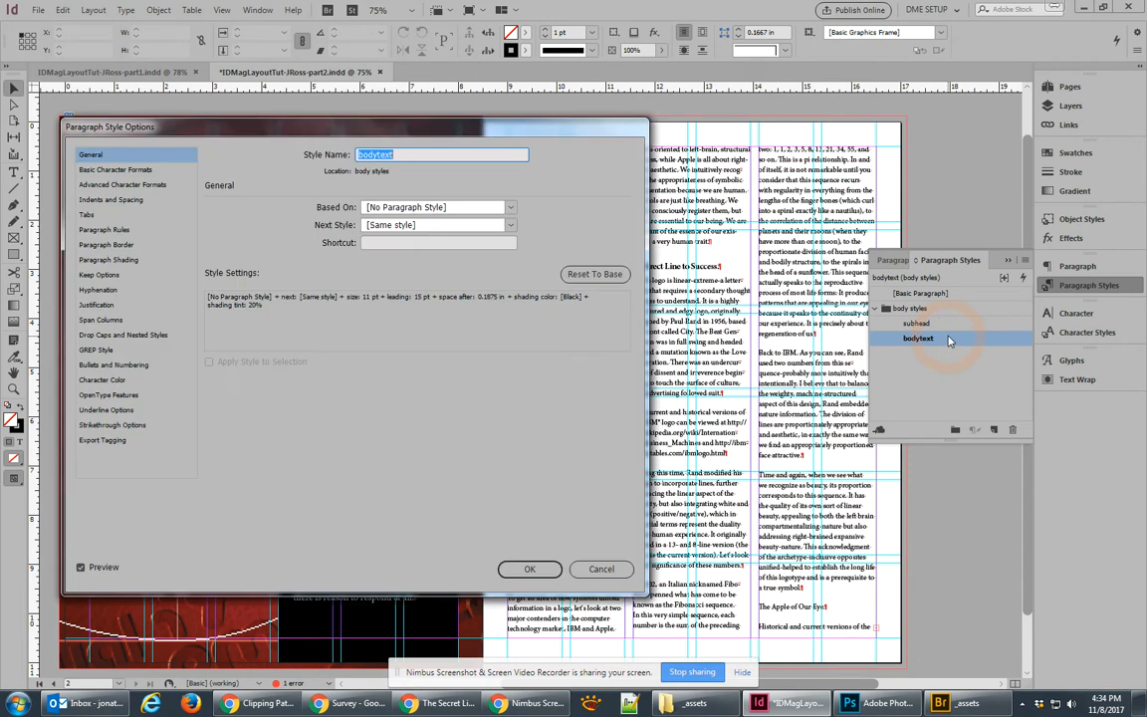
{"action": "left_click", "coordinate": [89, 171]}
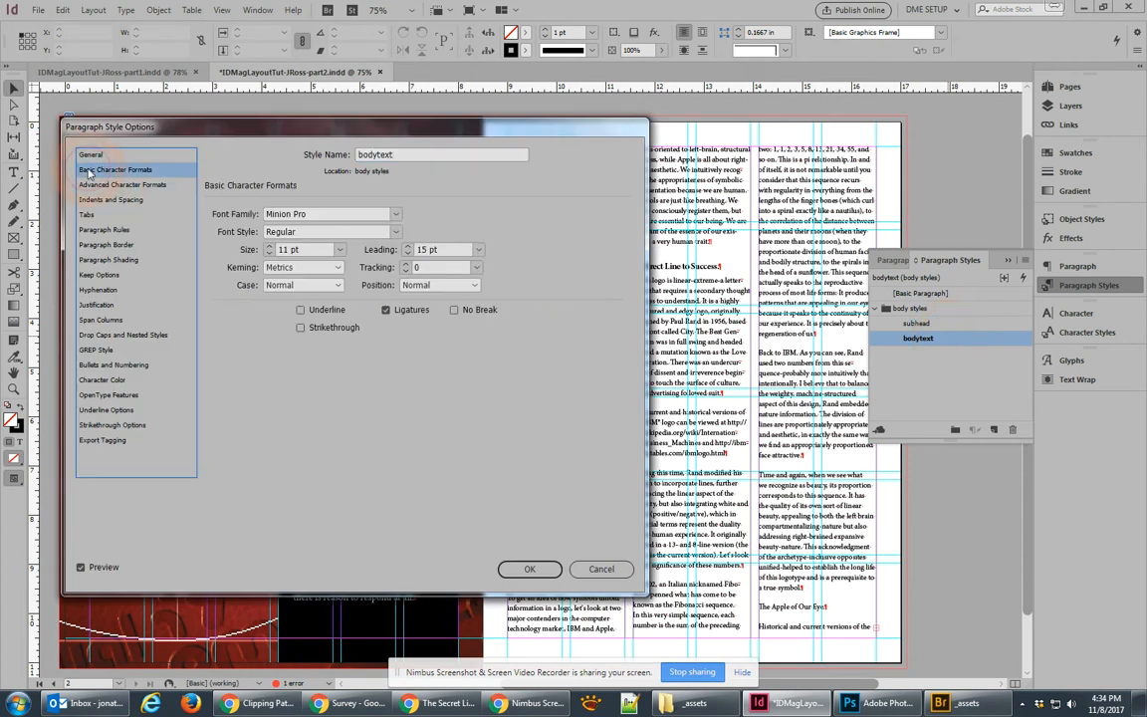
{"action": "left_click", "coordinate": [396, 214]}
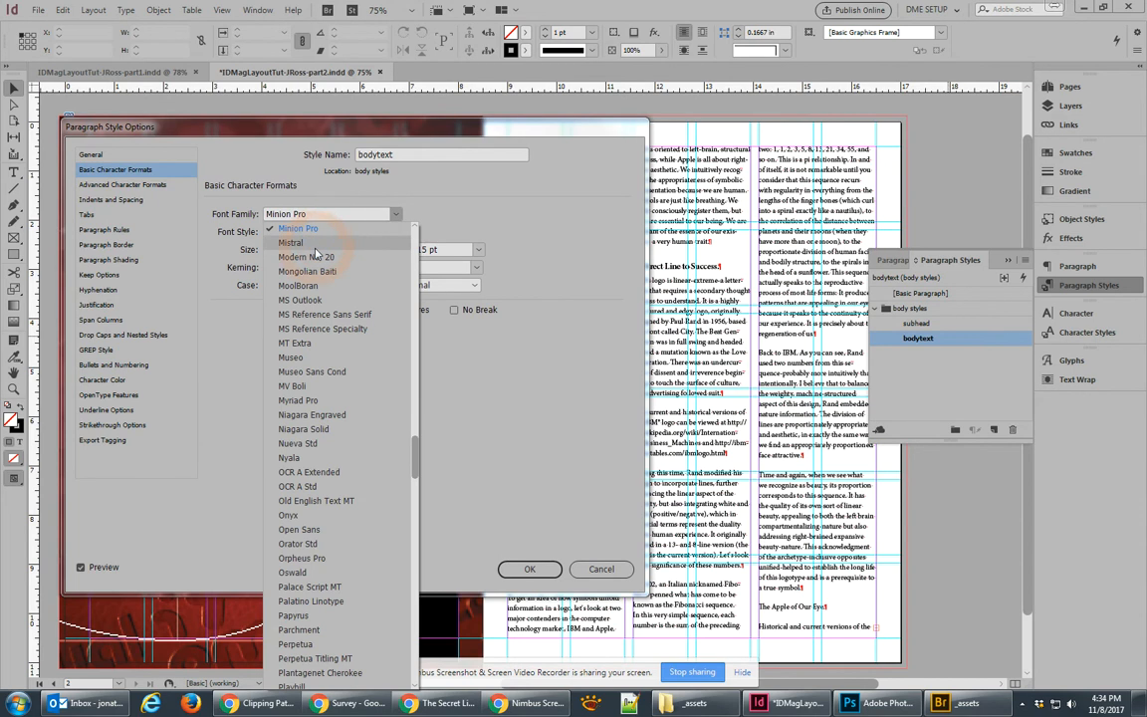
{"action": "left_click", "coordinate": [313, 212]}
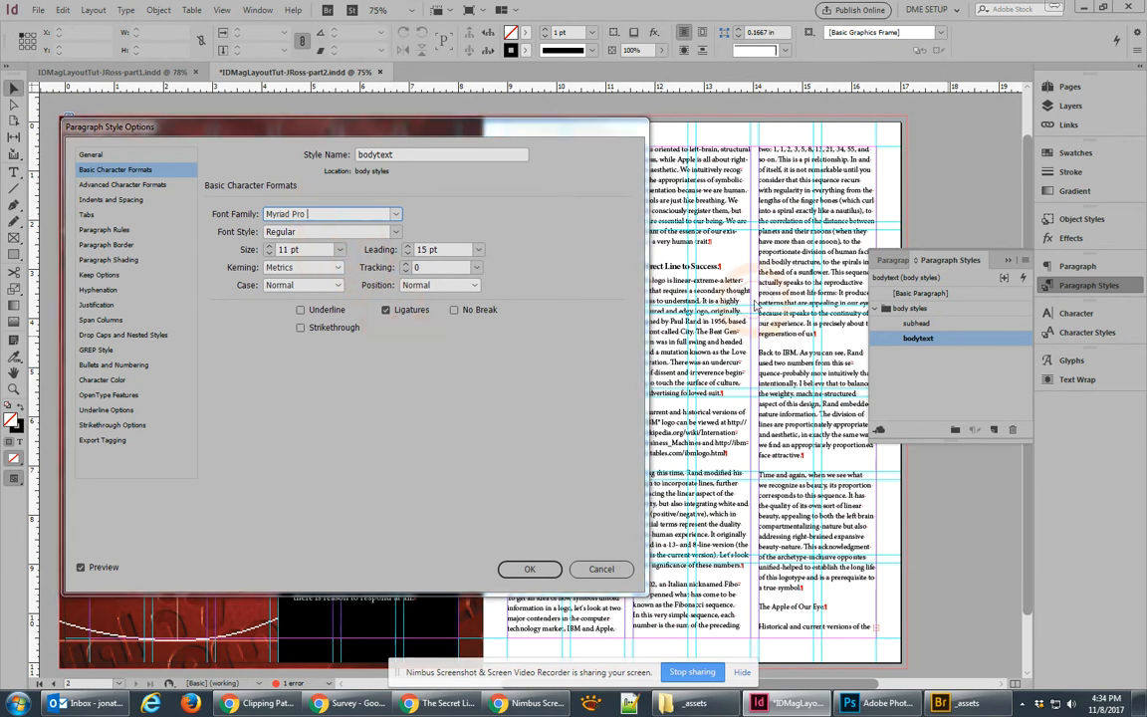
{"action": "left_click", "coordinate": [307, 230]}
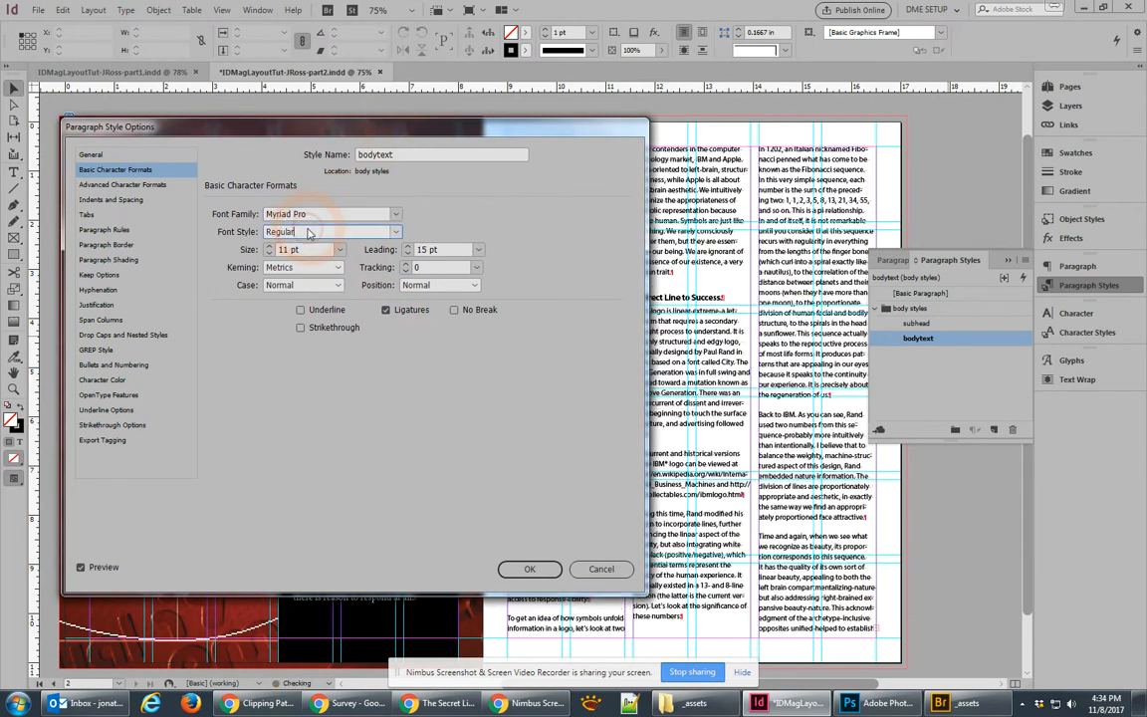
{"action": "left_click_drag", "start_coordinate": [419, 135], "coordinate": [356, 147]}
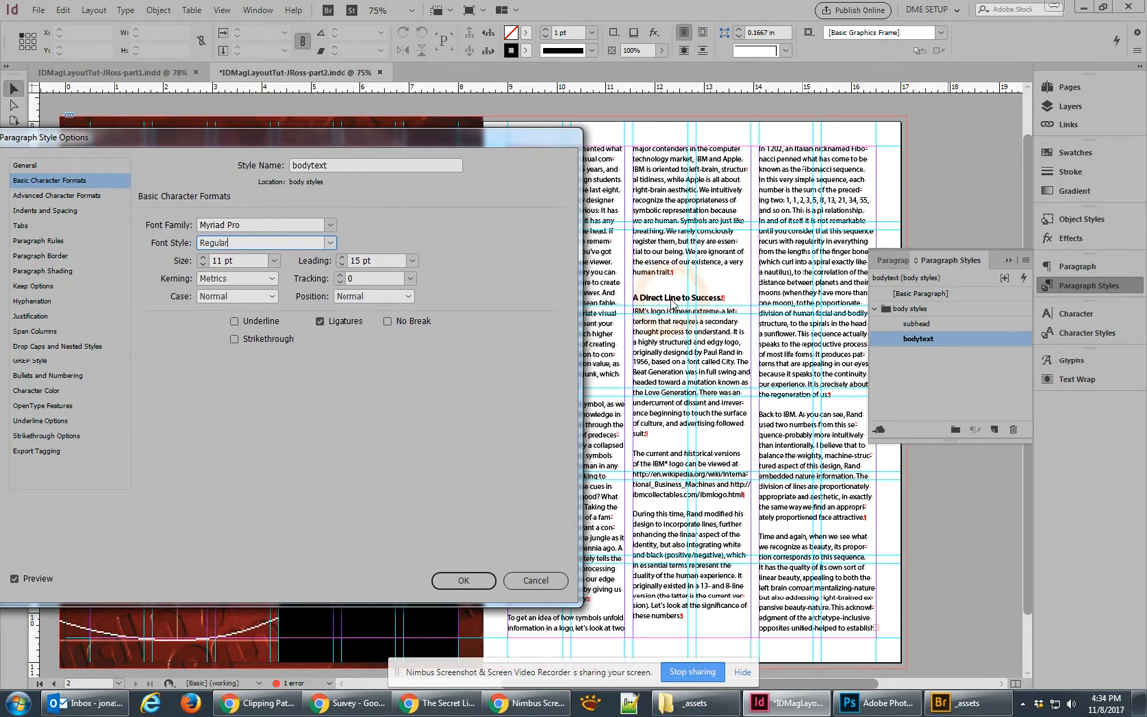
Step: Try 16 pt and 14 pt leading, settle on 15 pt, and confirm the bodytext style
{"action": "left_click", "coordinate": [329, 243]}
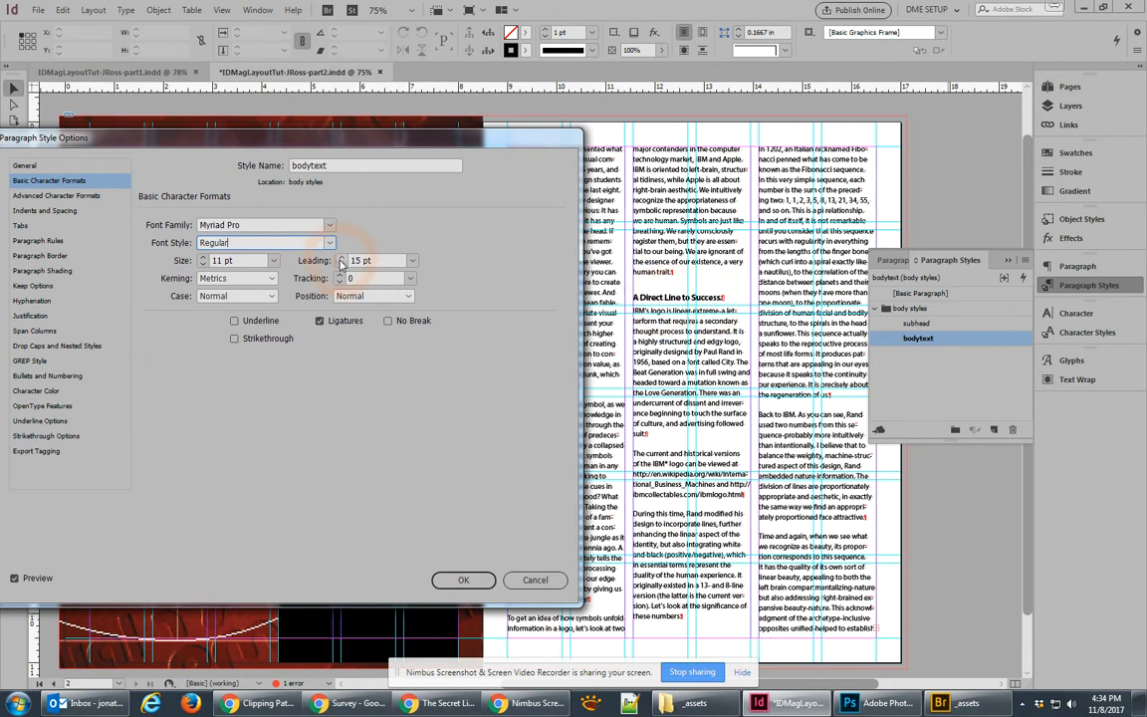
{"action": "left_click", "coordinate": [340, 258]}
{"action": "left_click", "coordinate": [342, 264]}
{"action": "left_click", "coordinate": [341, 264]}
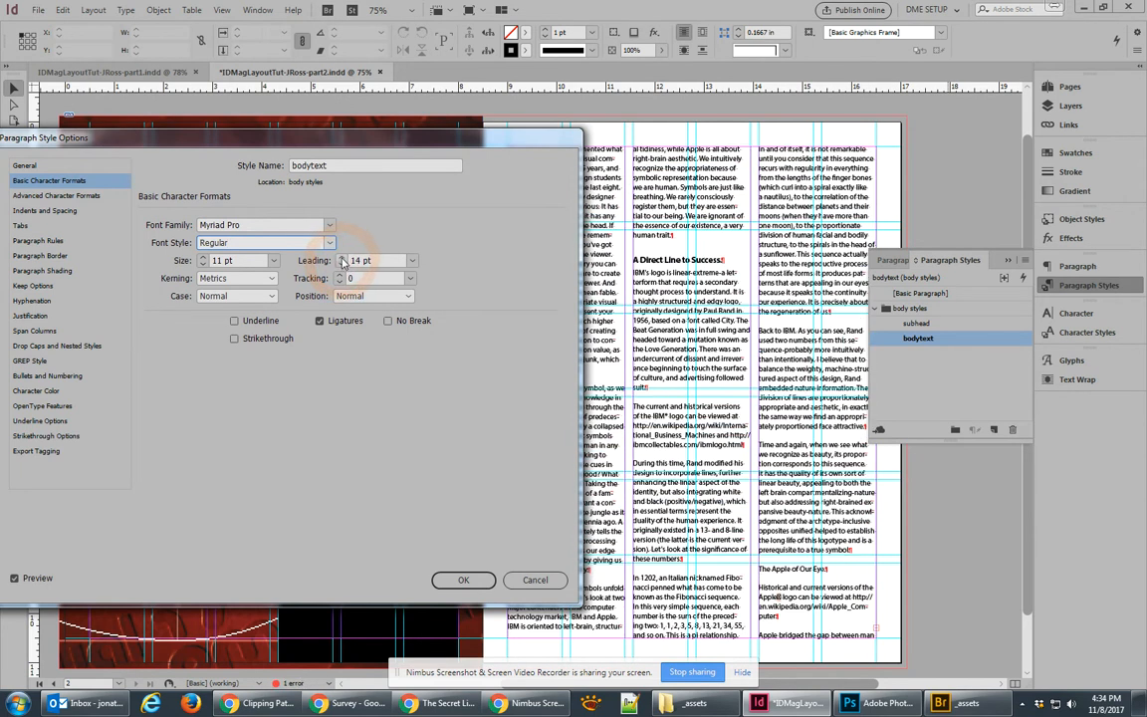
{"action": "left_click", "coordinate": [341, 258]}
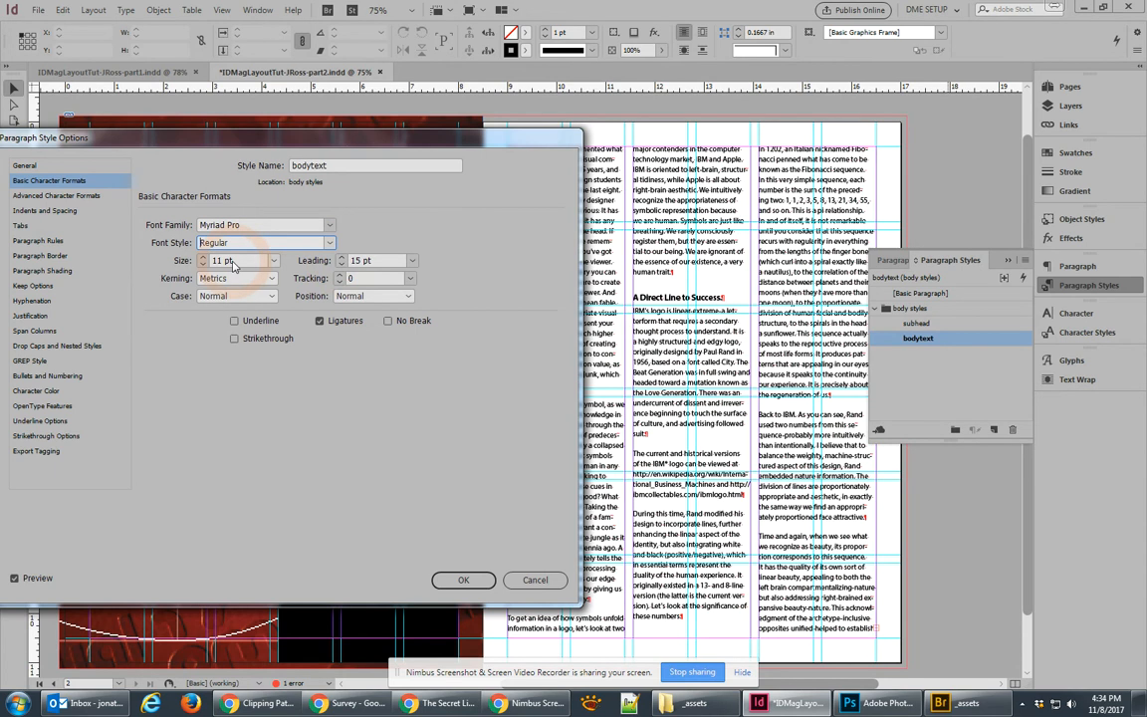
{"action": "left_click", "coordinate": [464, 578]}
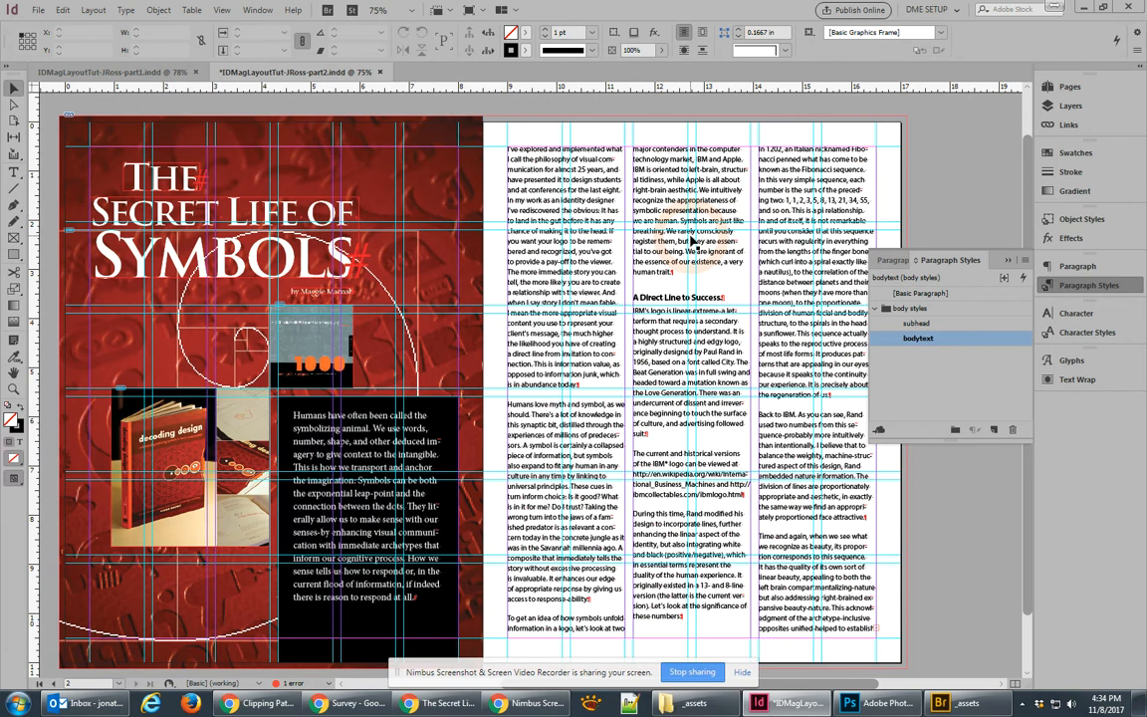
Step: Insert 'a' before 'highly structured' and load the story's overflow text for placing
{"action": "type", "text": "a"}
{"action": "scroll", "coordinate": [818, 560], "scroll_direction": "down", "scroll_amount": 1}
{"action": "scroll", "coordinate": [806, 547], "scroll_direction": "right", "scroll_amount": 3}
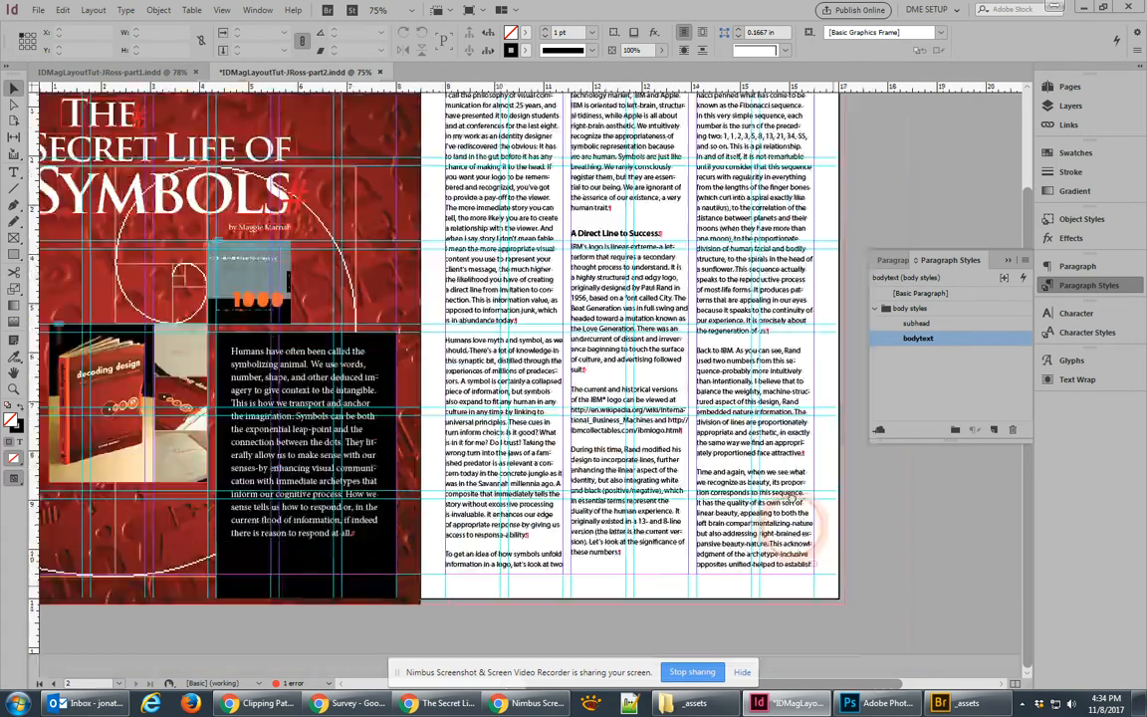
{"action": "left_click", "coordinate": [681, 565]}
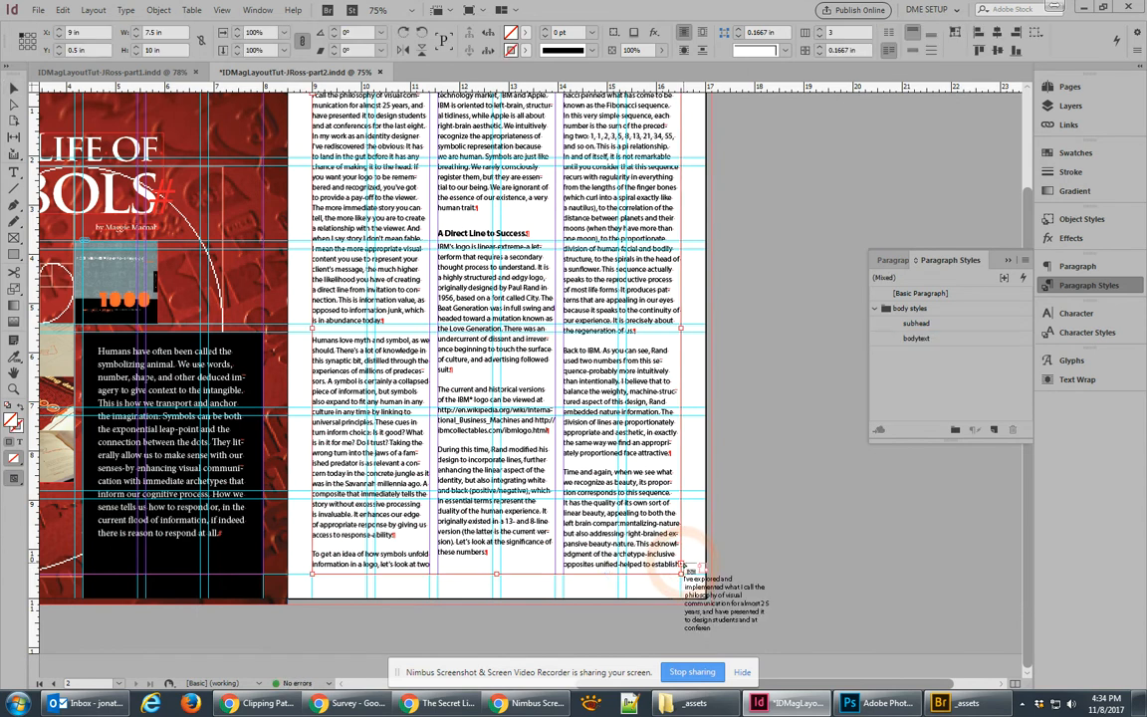
{"action": "scroll", "coordinate": [602, 229], "scroll_direction": "left", "scroll_amount": 3}
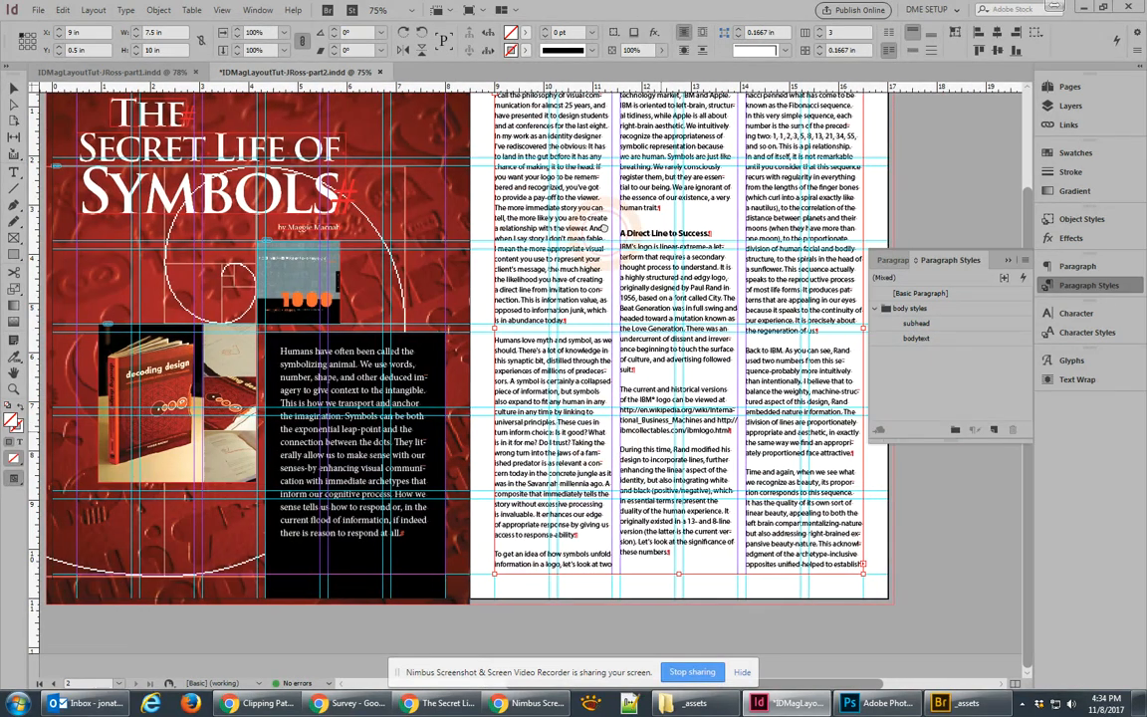
{"action": "left_click_drag", "start_coordinate": [603, 228], "coordinate": [579, 228]}
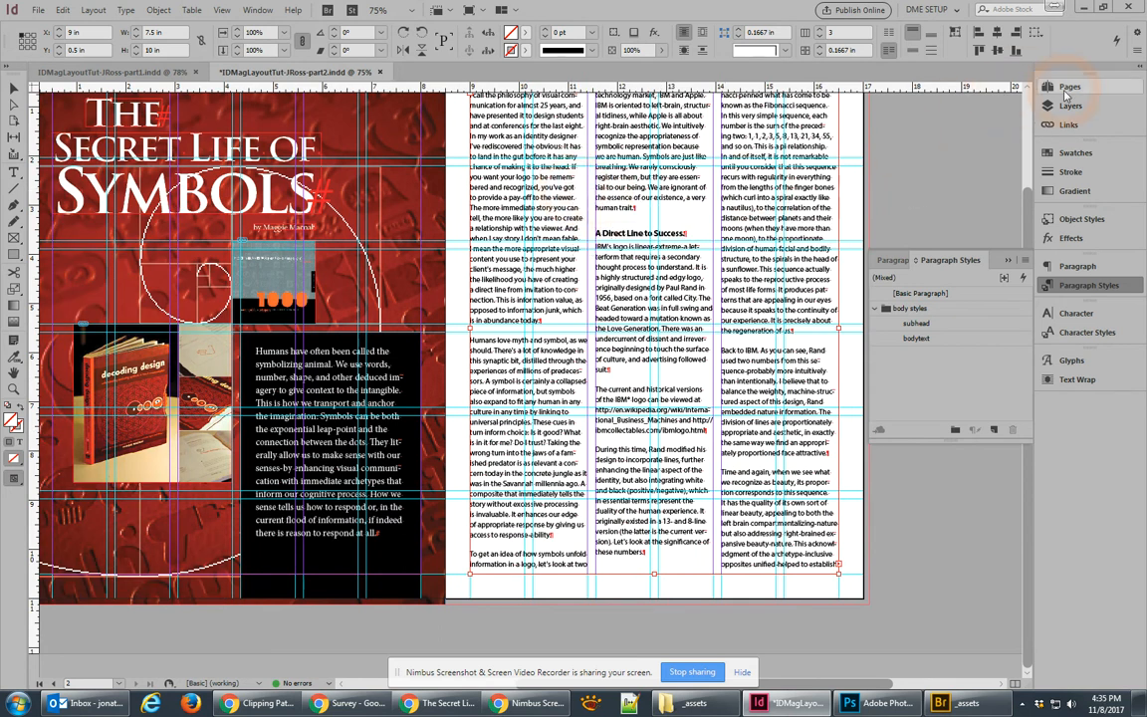
{"action": "left_click", "coordinate": [1062, 88]}
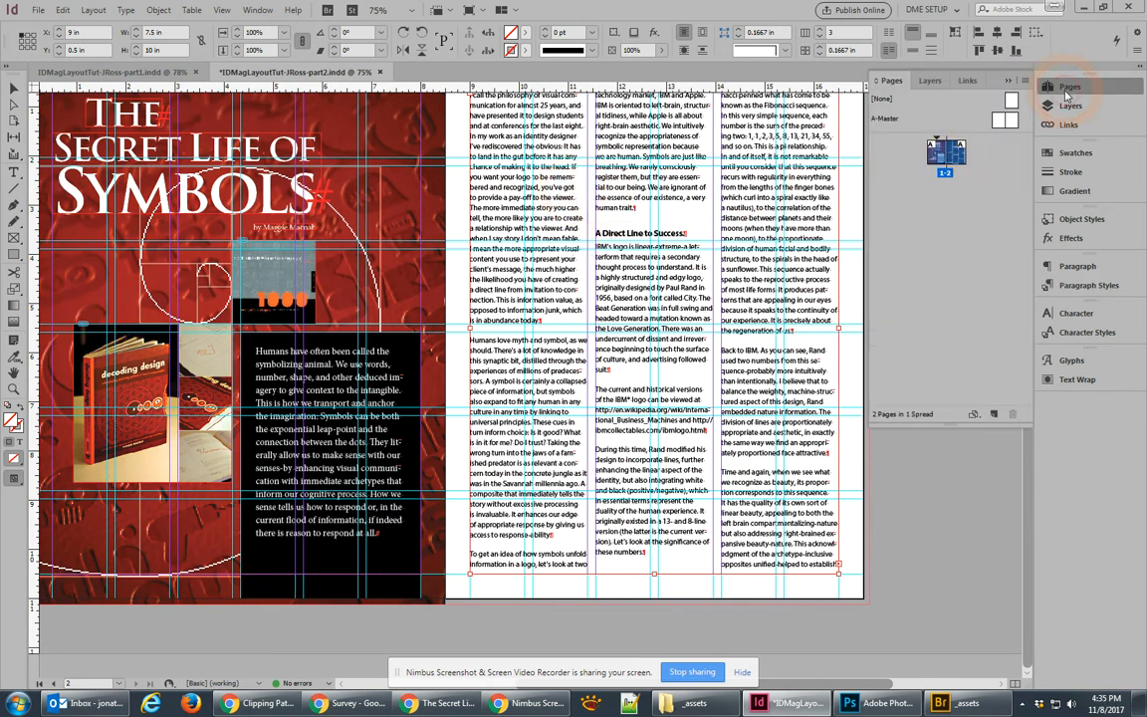
Step: Add two pages to create the pages 3–4 spread and go to page 3
{"action": "left_click", "coordinate": [992, 415]}
{"action": "left_click", "coordinate": [996, 412]}
{"action": "left_click", "coordinate": [964, 212]}
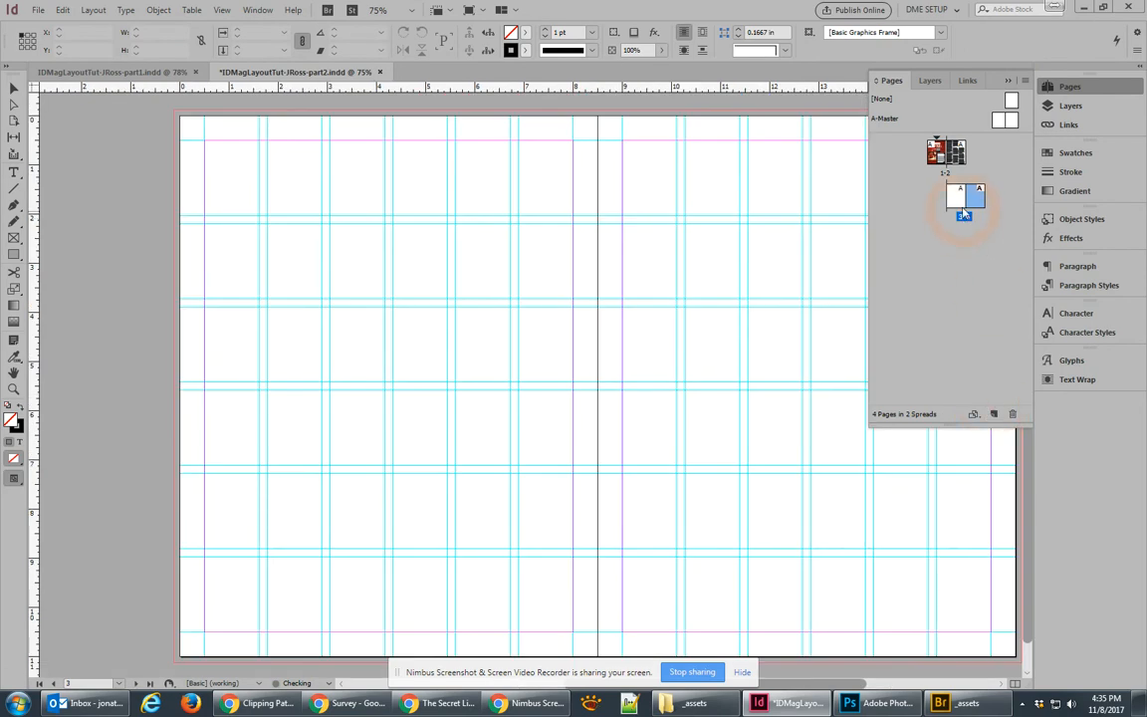
{"action": "double_click", "coordinate": [944, 197]}
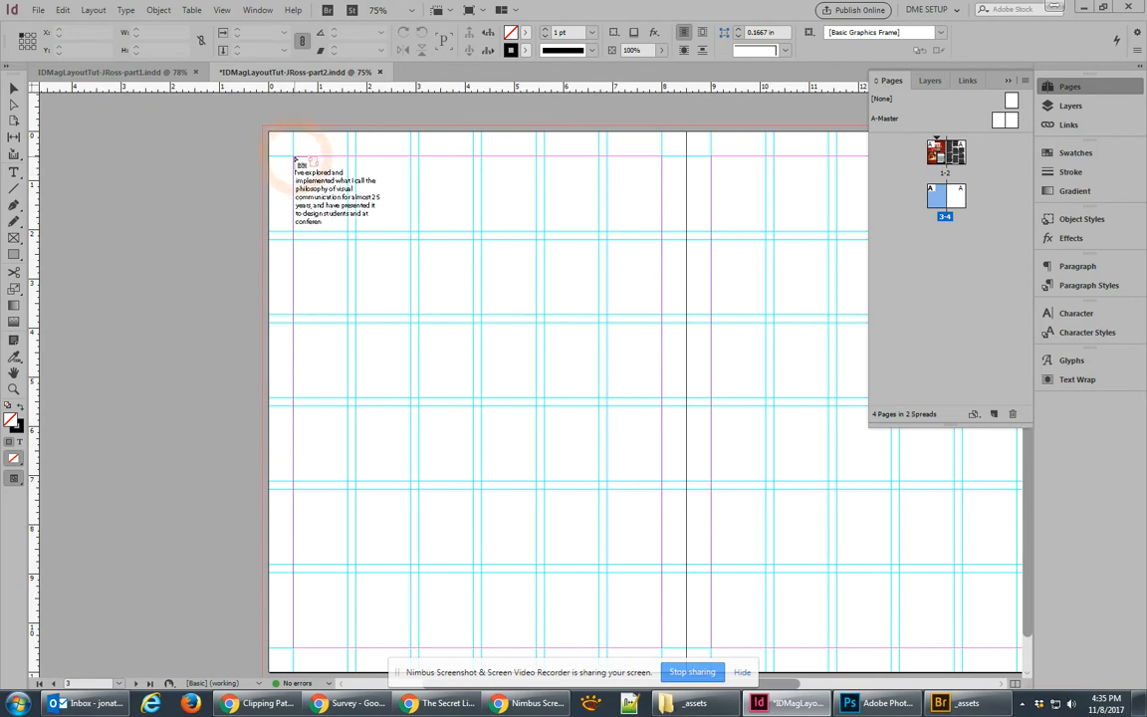
Step: Place the overflow text in a three-column frame filling page 3
{"action": "left_click_drag", "start_coordinate": [294, 159], "coordinate": [661, 647]}
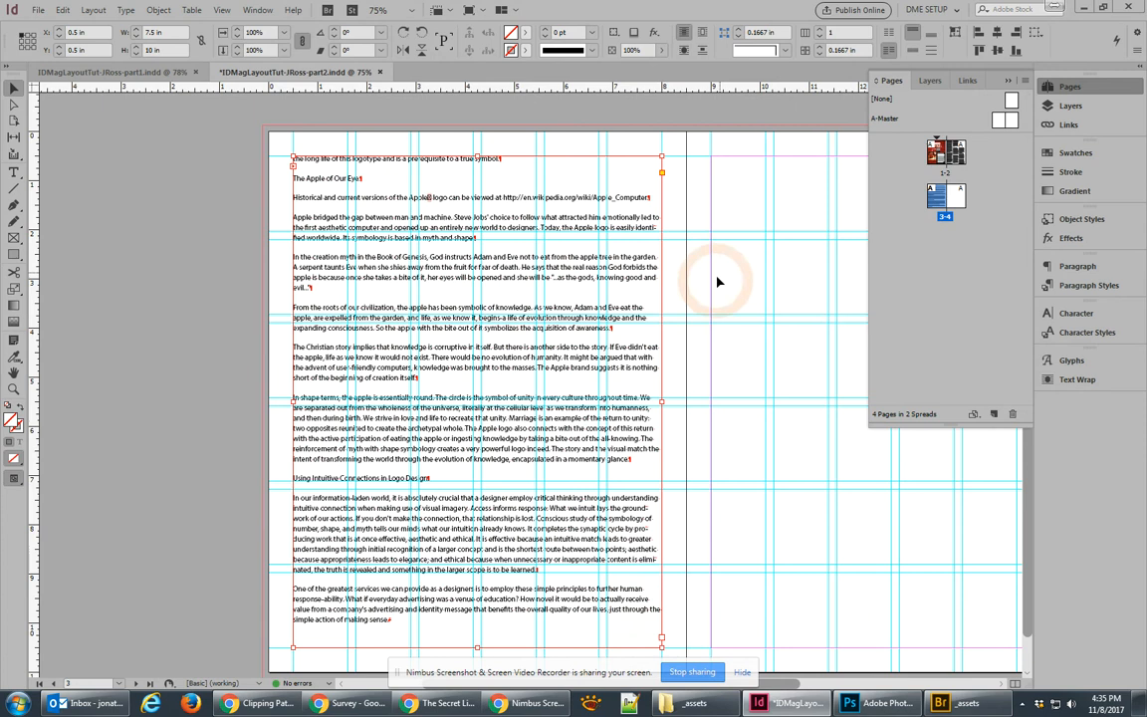
{"action": "left_click", "coordinate": [820, 31]}
{"action": "left_click", "coordinate": [820, 32]}
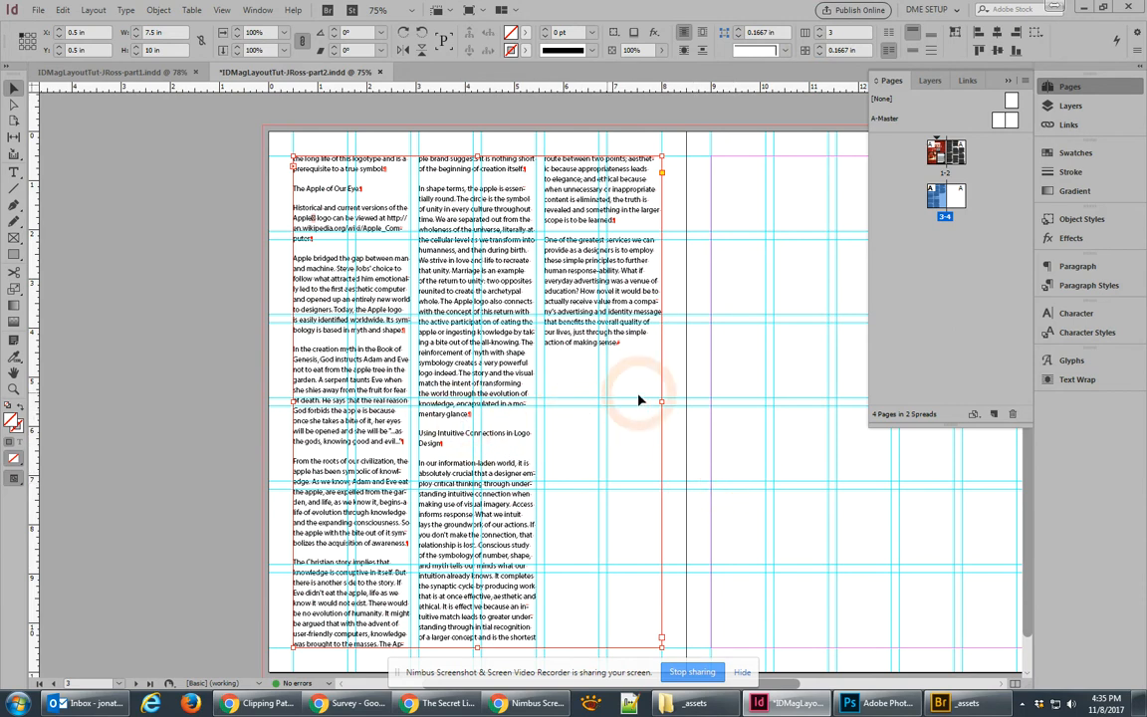
Step: Apply the subhead style to 'The Apple of Our Eye' and 'Using Intuitive Connections in Logo Design'
{"action": "double_click", "coordinate": [310, 186]}
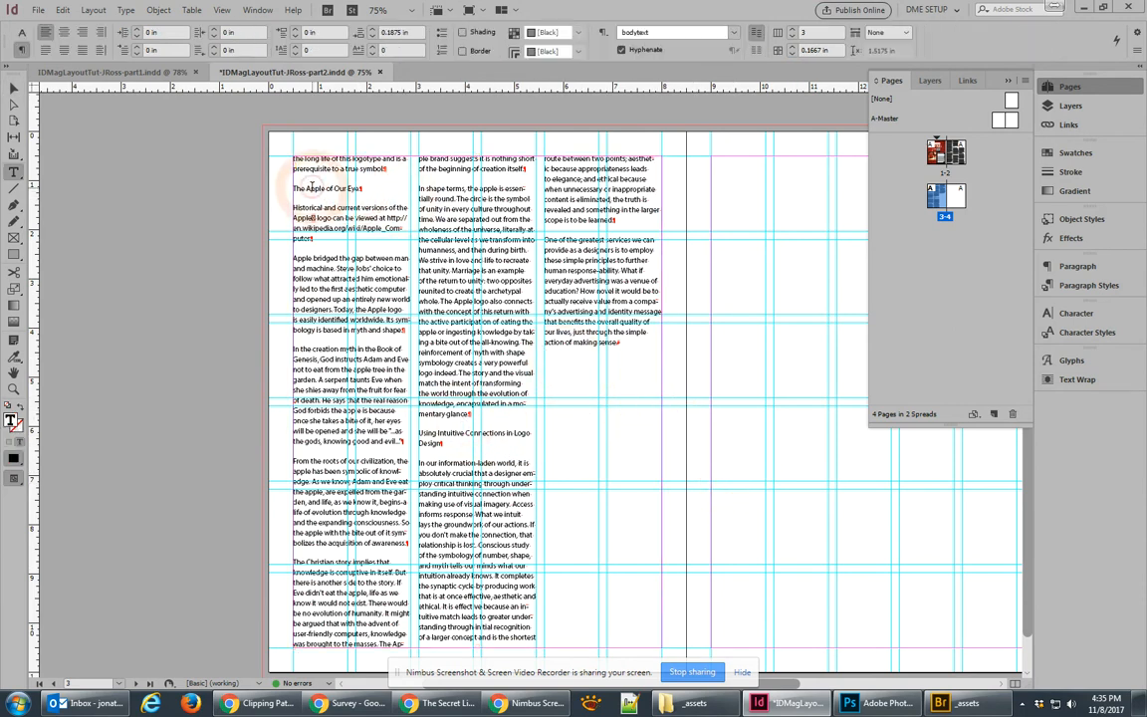
{"action": "left_click", "coordinate": [946, 188]}
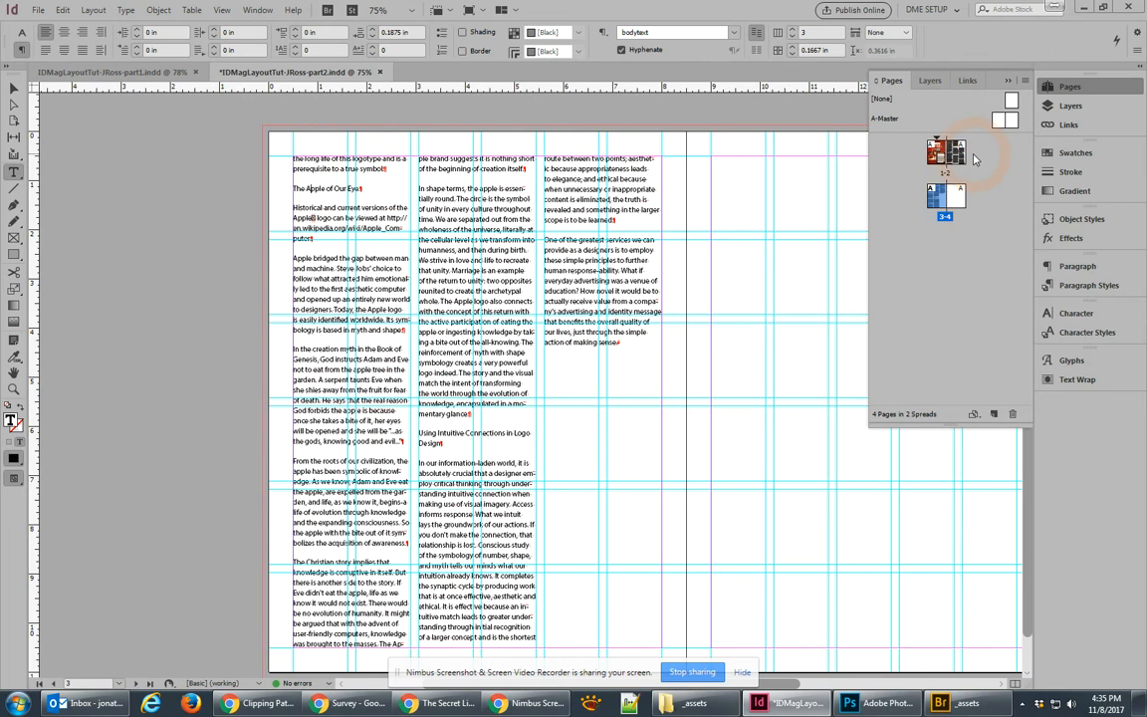
{"action": "left_click", "coordinate": [1046, 286]}
{"action": "left_click", "coordinate": [1075, 287]}
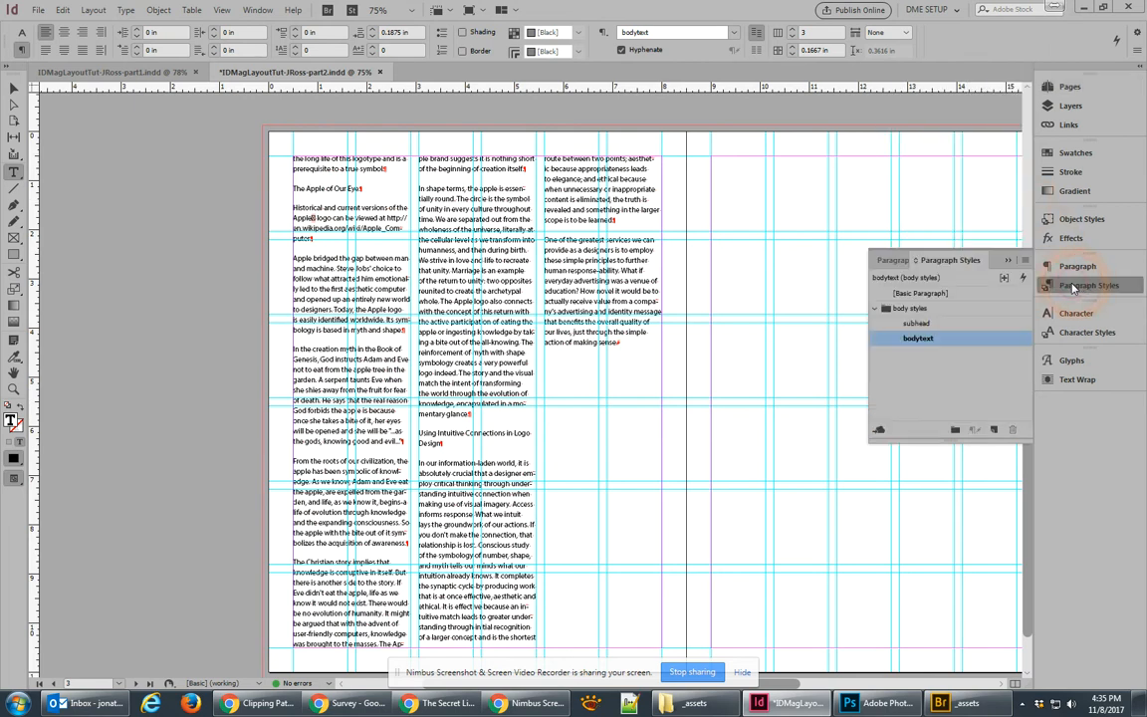
{"action": "left_click", "coordinate": [952, 324]}
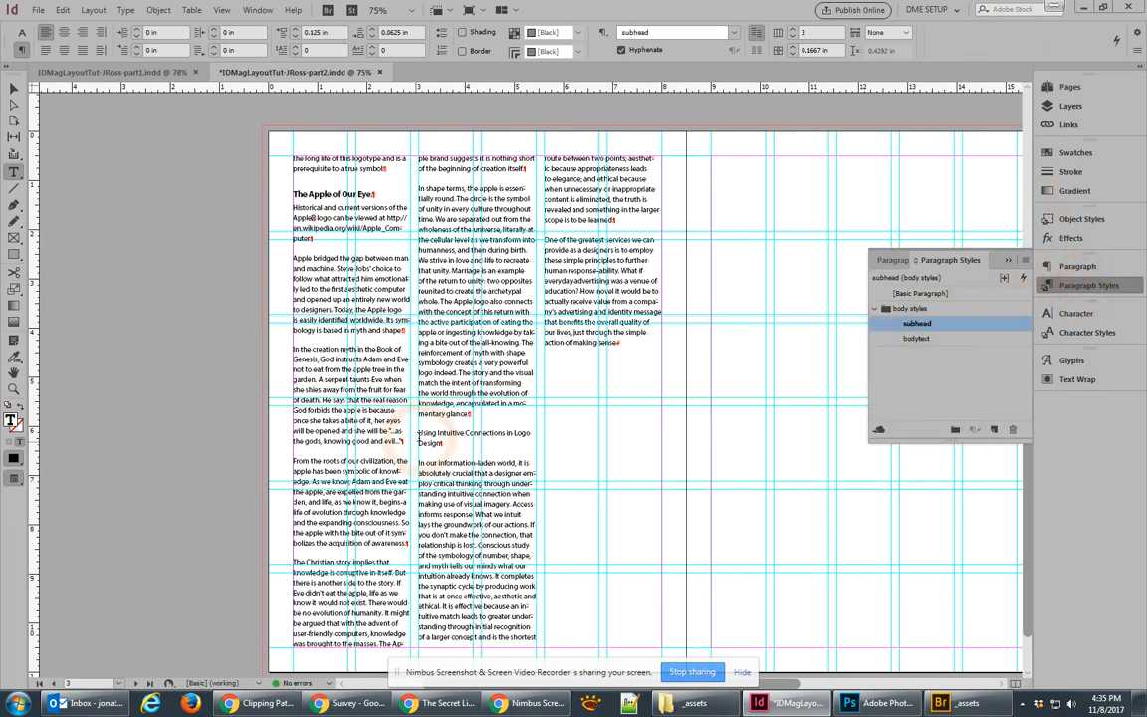
{"action": "left_click", "coordinate": [433, 432]}
{"action": "left_click", "coordinate": [937, 325]}
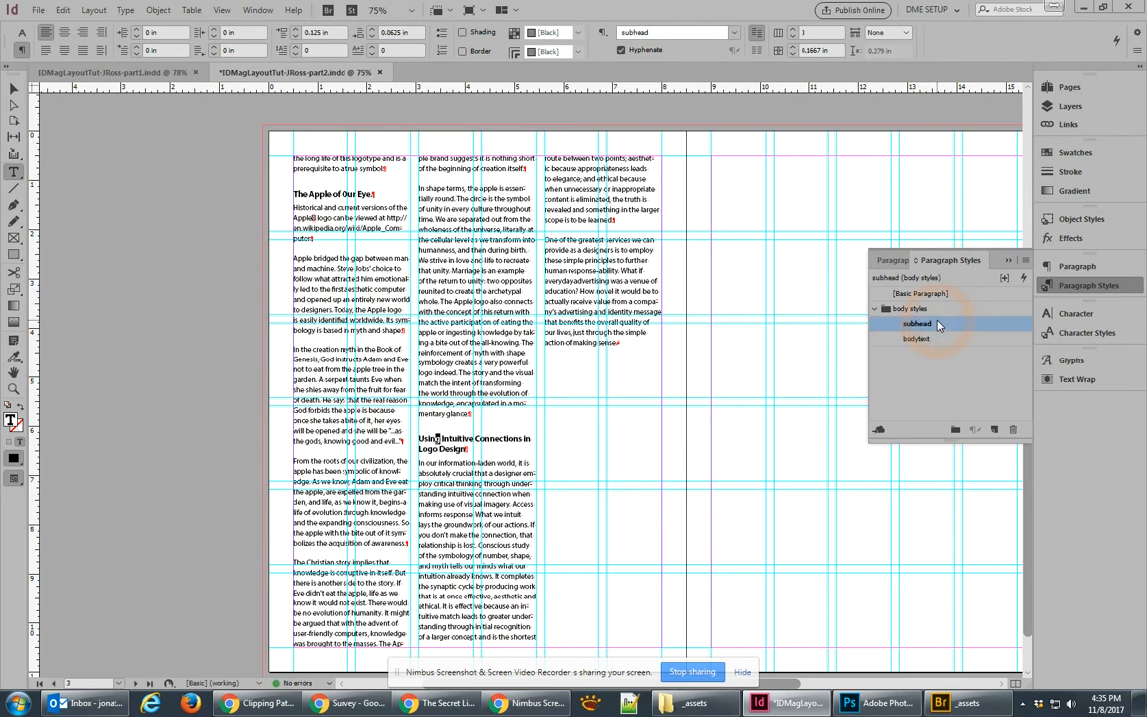
{"action": "left_click", "coordinate": [432, 707]}
Step: Copy the copyright line and author bio from the end of the logolounge article, then return to InDesign
{"action": "scroll", "coordinate": [529, 465], "scroll_direction": "down", "scroll_amount": 5}
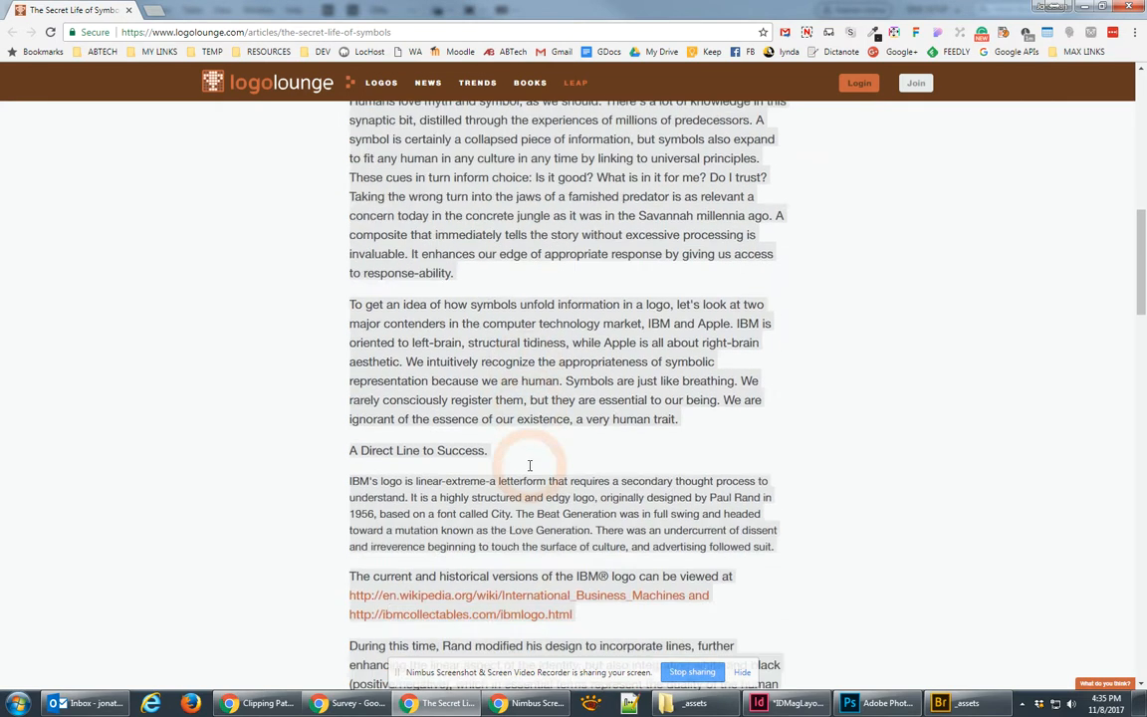
{"action": "scroll", "coordinate": [530, 464], "scroll_direction": "down", "scroll_amount": 18}
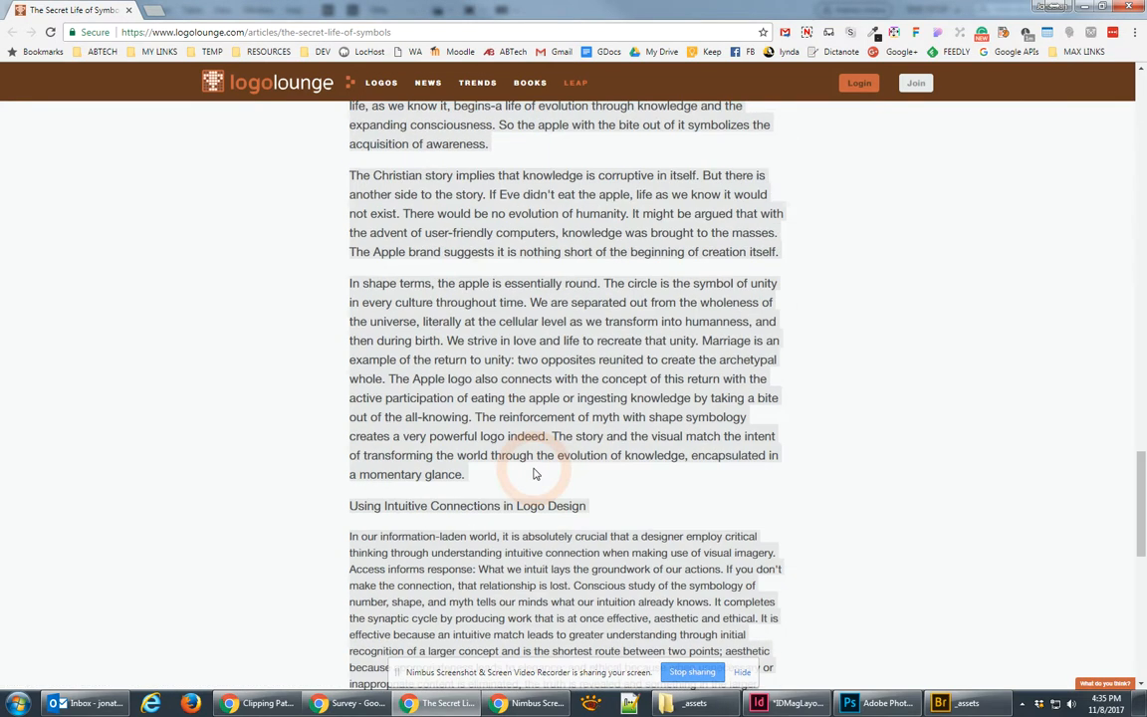
{"action": "scroll", "coordinate": [533, 474], "scroll_direction": "down", "scroll_amount": 7}
{"action": "scroll", "coordinate": [538, 470], "scroll_direction": "up", "scroll_amount": 1}
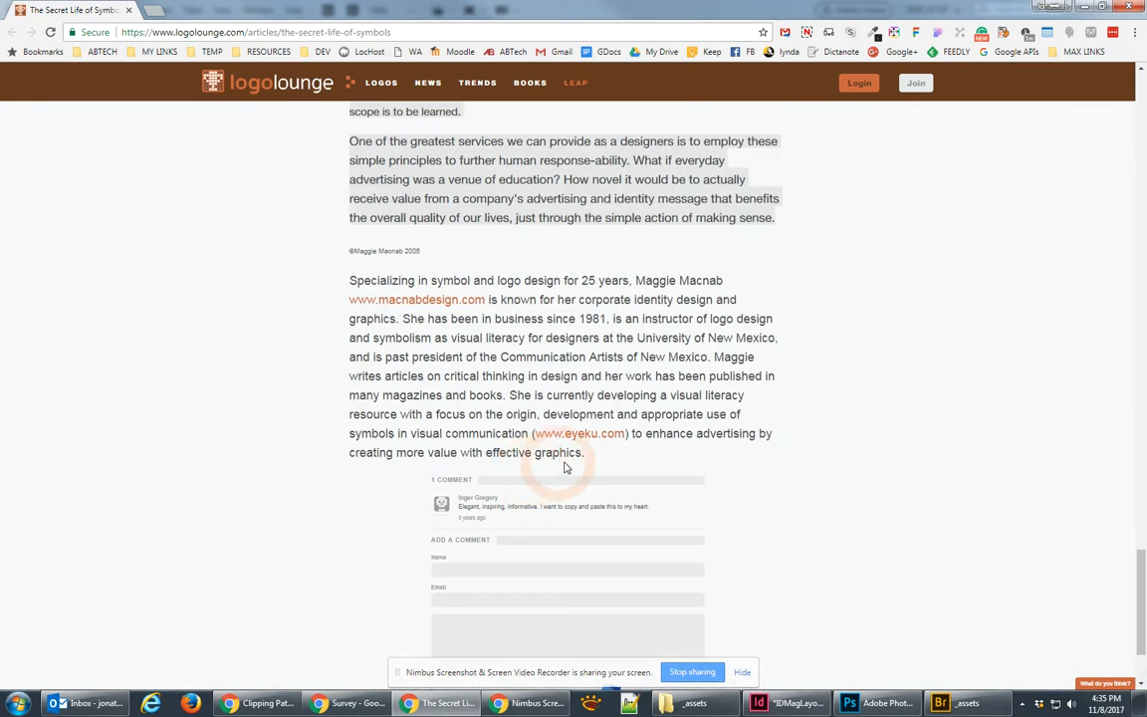
{"action": "mouse_move", "coordinate": [586, 453]}
{"action": "left_mouse_down"}
{"action": "mouse_move", "coordinate": [418, 309]}
{"action": "mouse_move", "coordinate": [348, 283]}
{"action": "mouse_move", "coordinate": [348, 255]}
{"action": "mouse_move", "coordinate": [468, 304]}
{"action": "mouse_move", "coordinate": [607, 454]}
{"action": "left_mouse_up"}
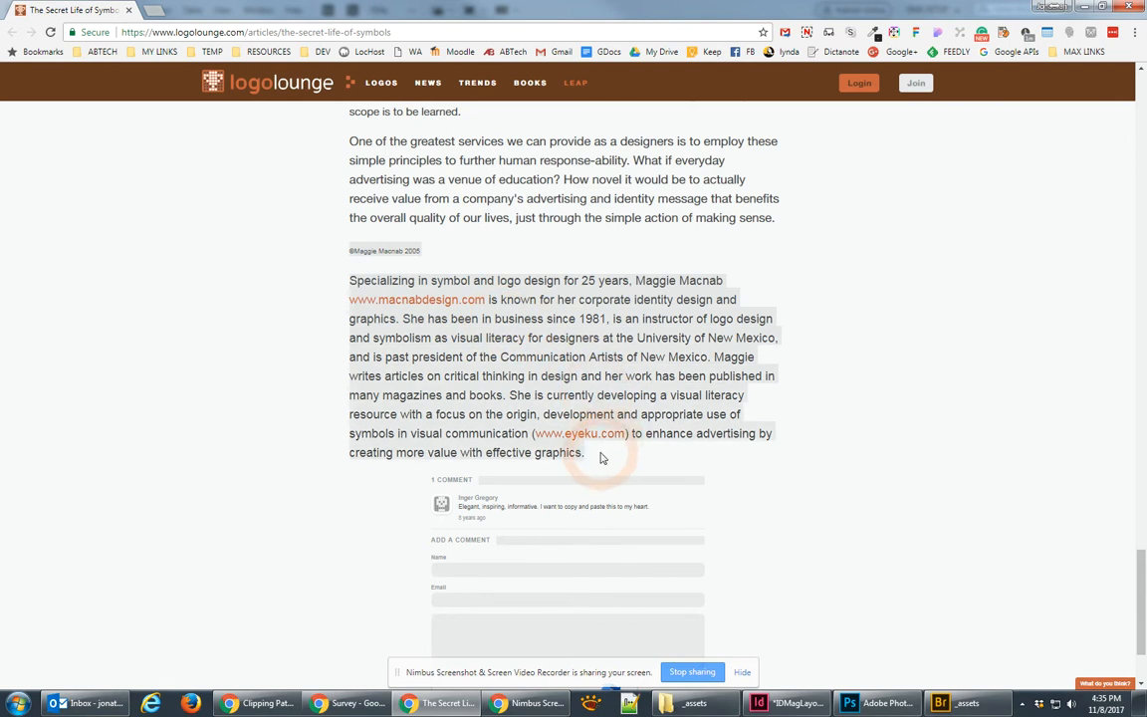
{"action": "left_click", "coordinate": [786, 703]}
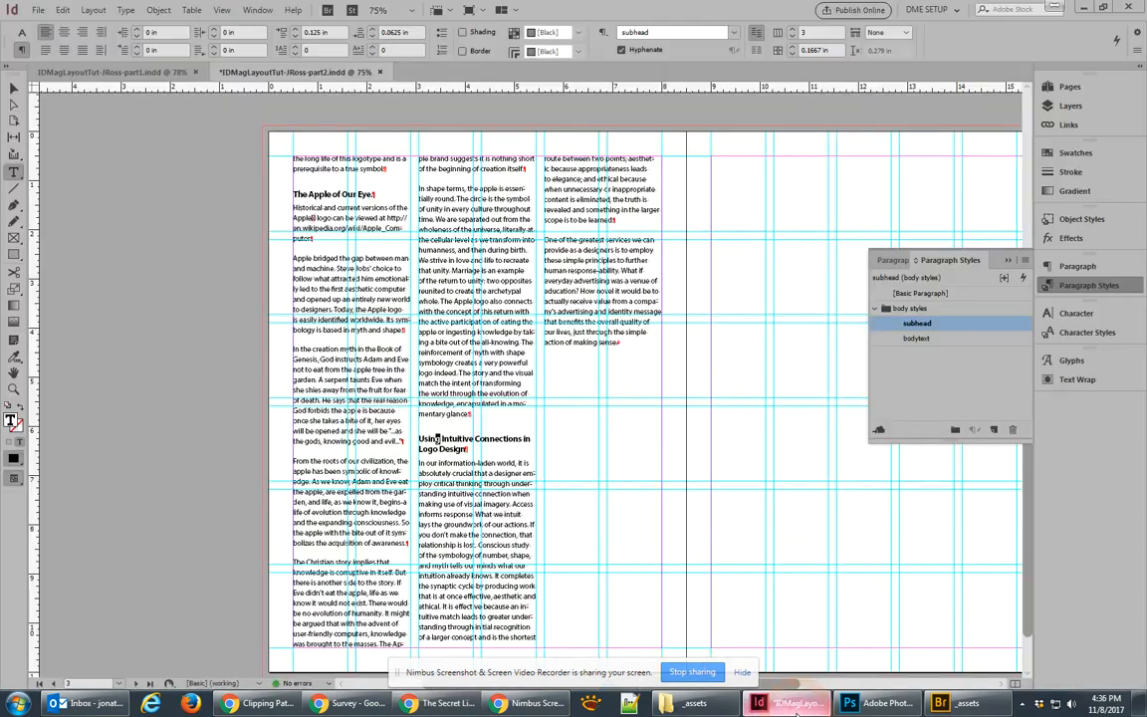
Step: Paste the author bio into a new text frame, moving the copyright line to the end
{"action": "left_click_drag", "start_coordinate": [747, 345], "coordinate": [951, 488]}
{"action": "key", "text": "ctrl+v"}
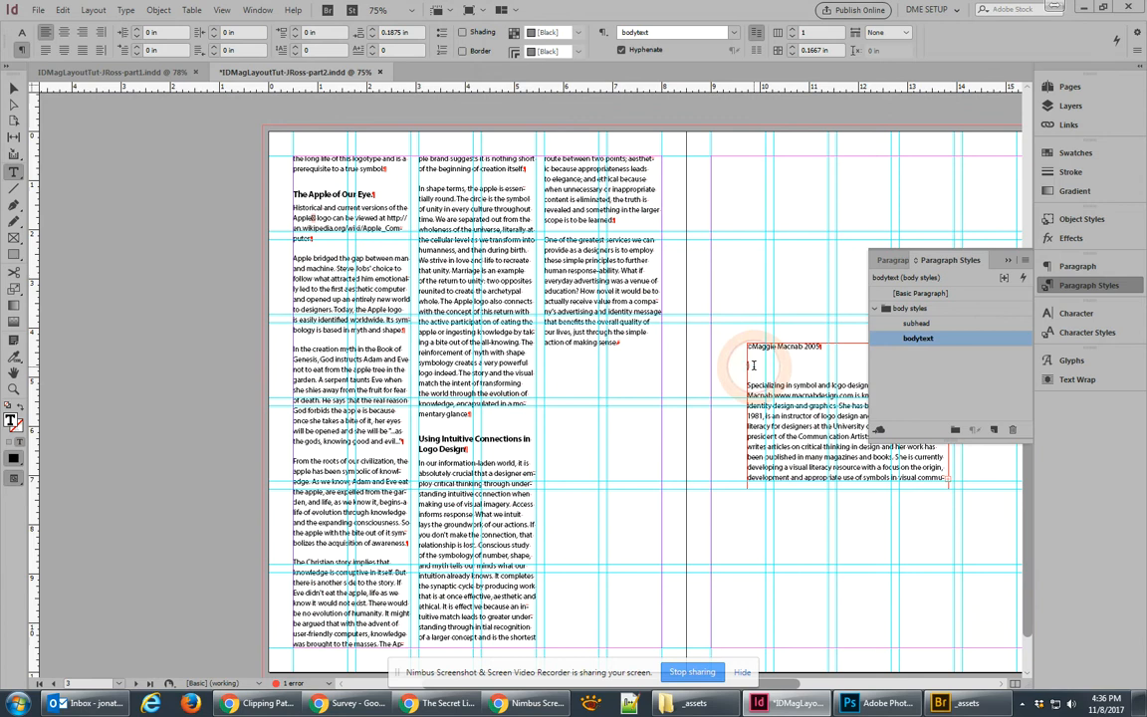
{"action": "left_click_drag", "start_coordinate": [753, 365], "coordinate": [746, 341]}
{"action": "key", "text": "ctrl+c"}
{"action": "key", "text": "BackSpace"}
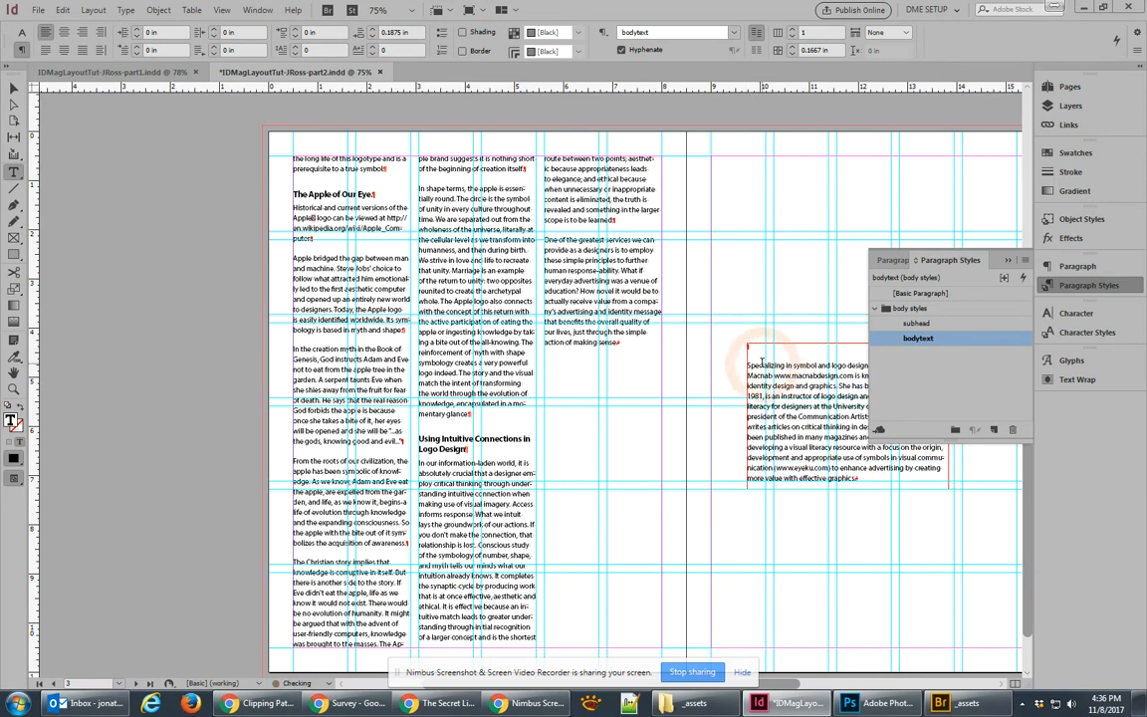
{"action": "key", "text": "BackSpace"}
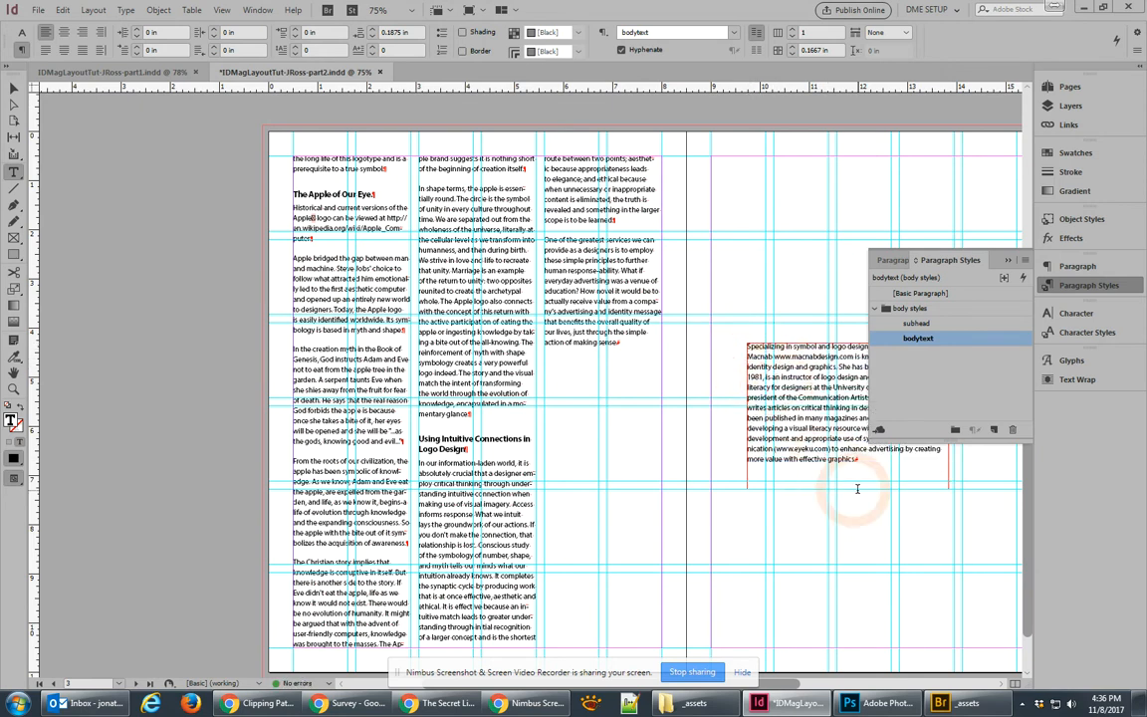
{"action": "key", "text": "ctrl+v"}
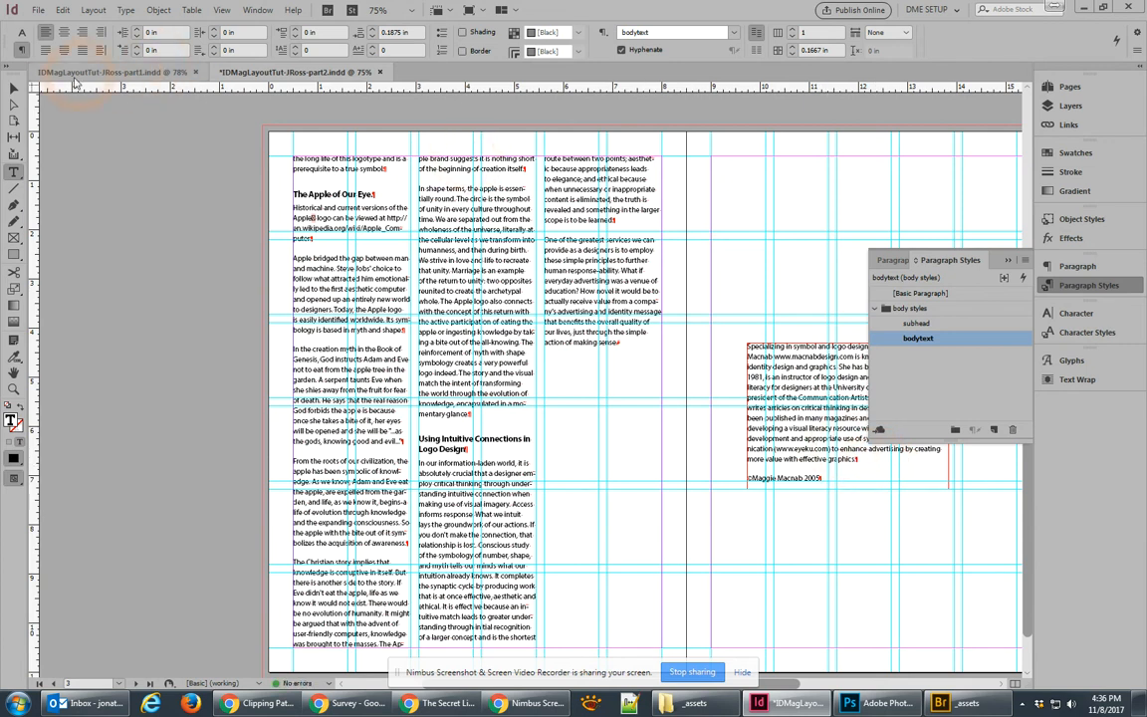
Step: Move the bio frame right and up, then enlarge it so the text runs wider
{"action": "left_click", "coordinate": [14, 89]}
{"action": "left_click_drag", "start_coordinate": [548, 350], "coordinate": [318, 276]}
{"action": "left_click_drag", "start_coordinate": [555, 304], "coordinate": [582, 282]}
{"action": "left_click_drag", "start_coordinate": [743, 393], "coordinate": [785, 403]}
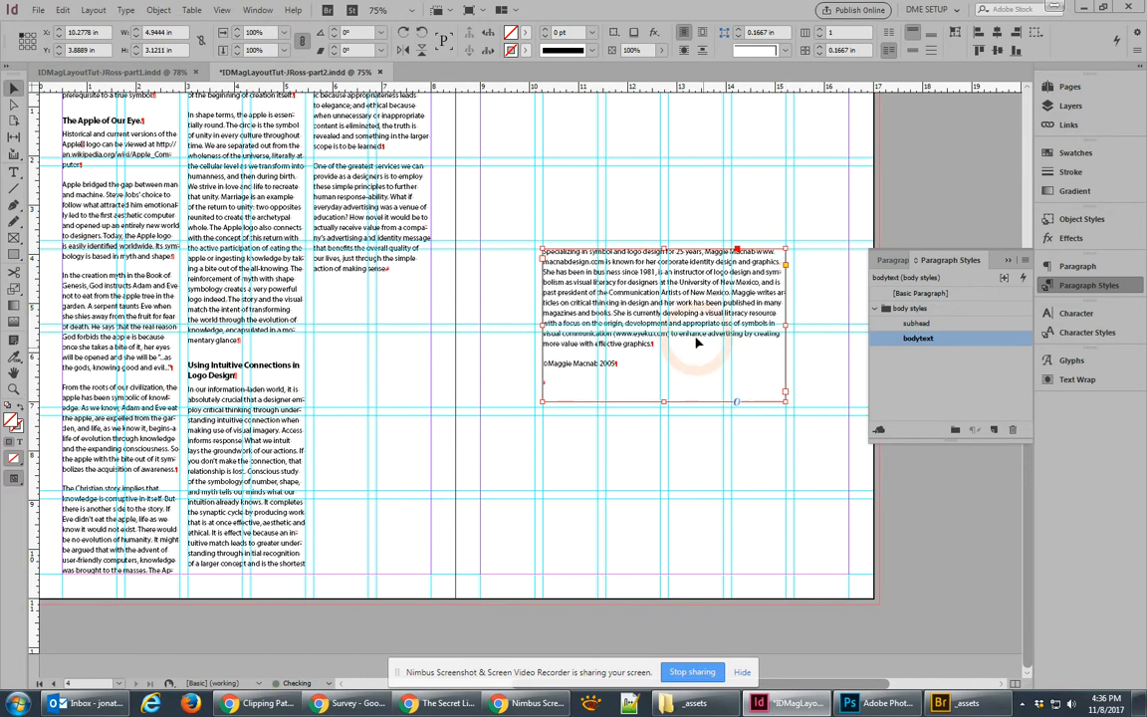
Step: Drag the bio frame down the page and pan around the spreads to check the layout
{"action": "left_click_drag", "start_coordinate": [697, 302], "coordinate": [757, 472]}
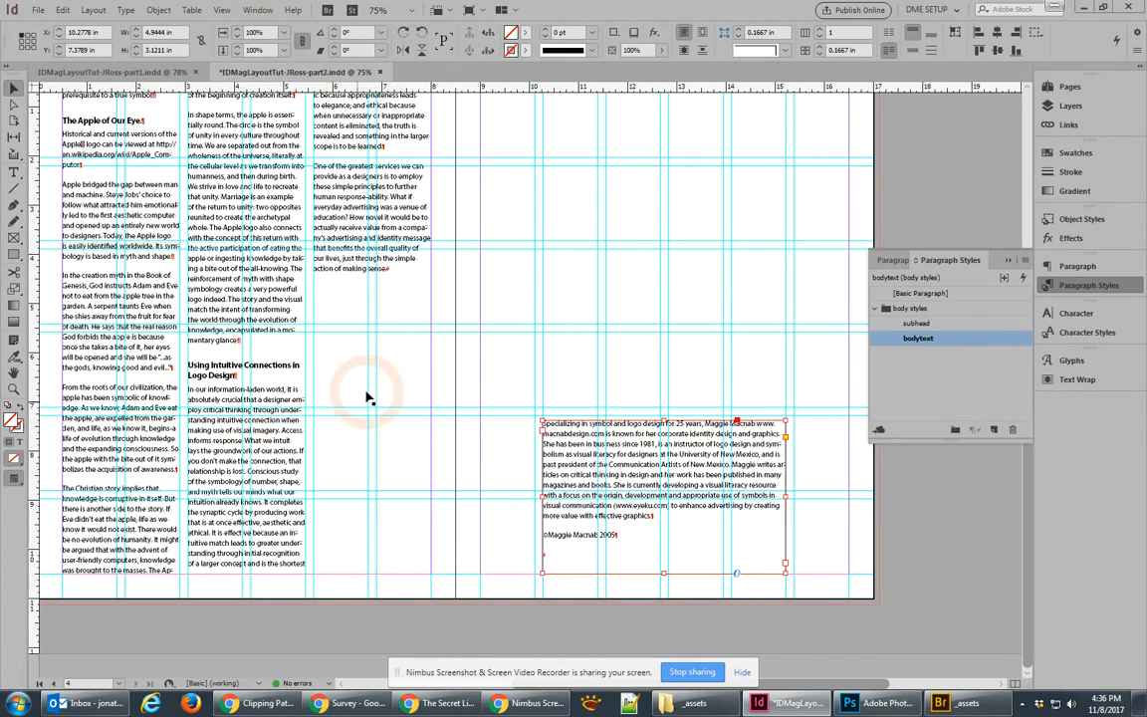
{"action": "scroll", "coordinate": [309, 350], "scroll_direction": "up", "scroll_amount": 15}
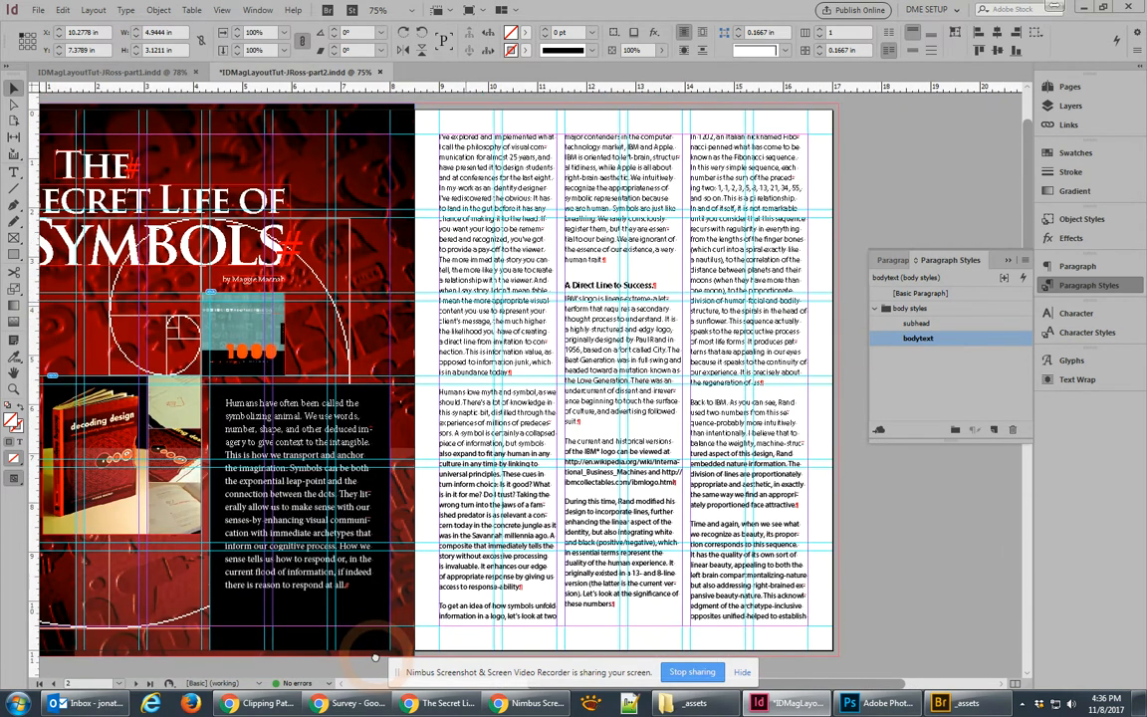
{"action": "left_click_drag", "start_coordinate": [375, 657], "coordinate": [336, 430]}
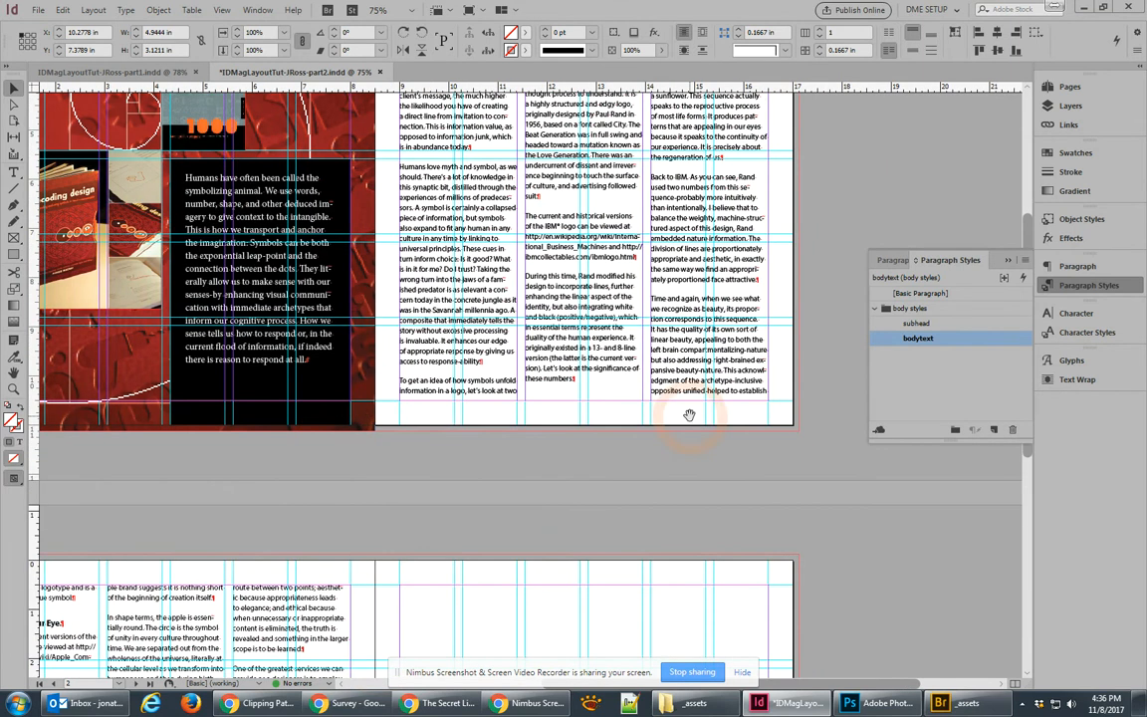
{"action": "left_click_drag", "start_coordinate": [688, 415], "coordinate": [618, 400]}
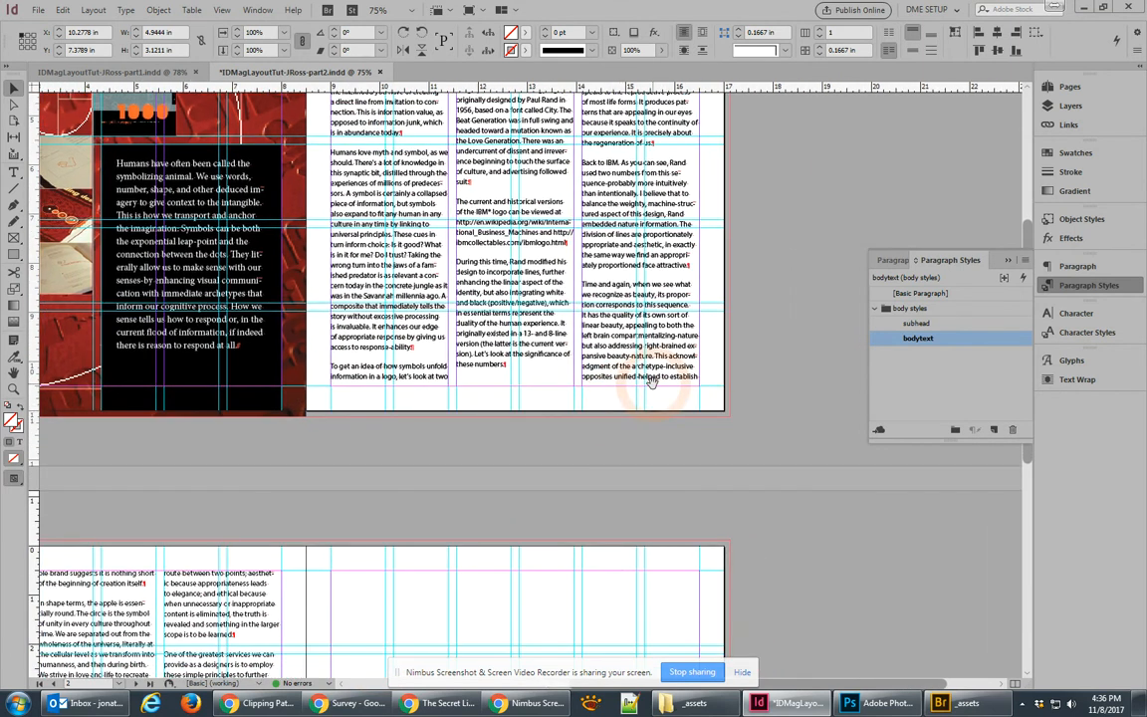
{"action": "left_click_drag", "start_coordinate": [522, 486], "coordinate": [669, 143]}
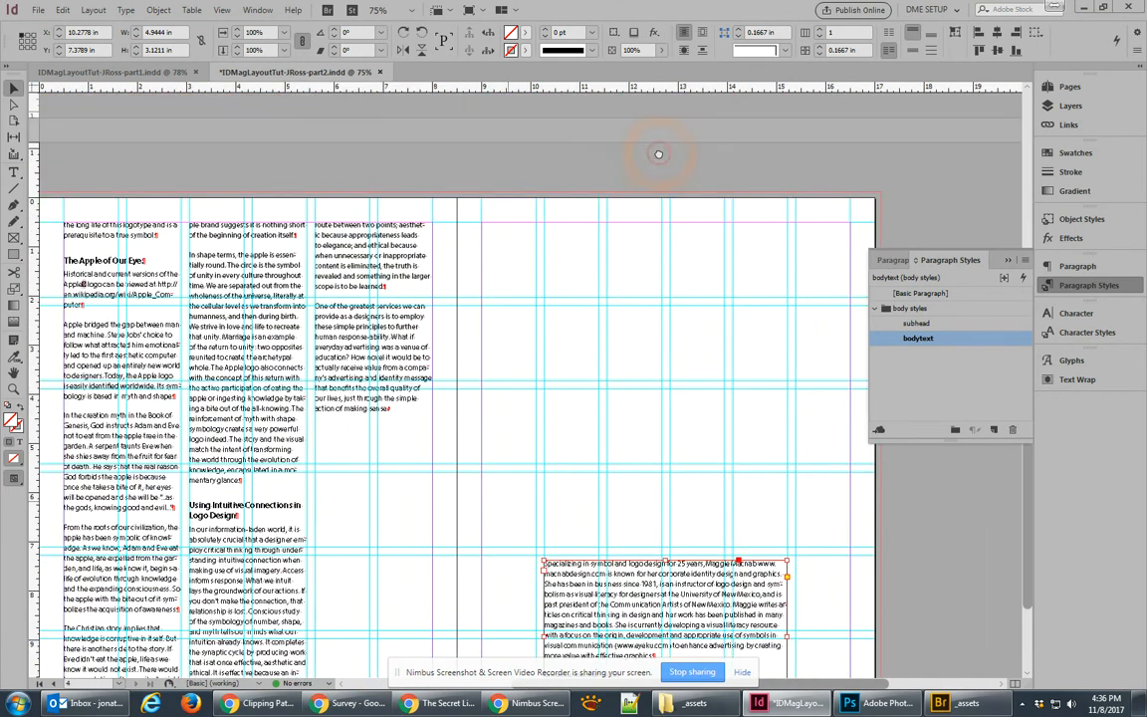
{"action": "left_click", "coordinate": [818, 283]}
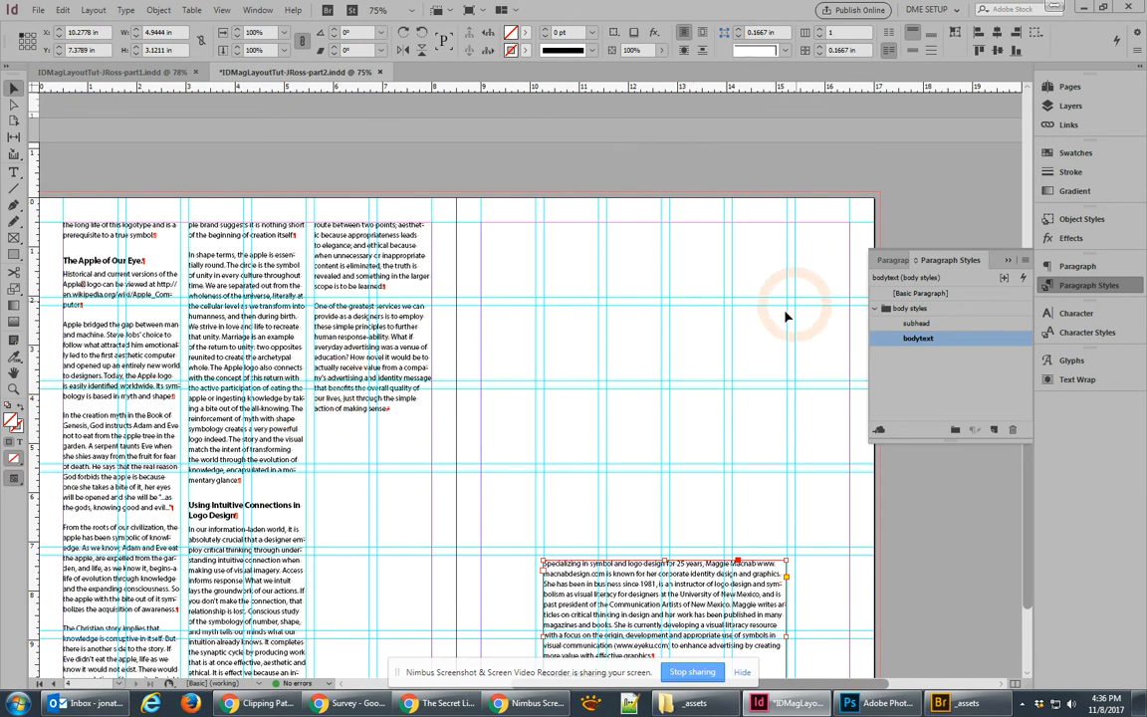
{"action": "left_click_drag", "start_coordinate": [749, 430], "coordinate": [755, 166]}
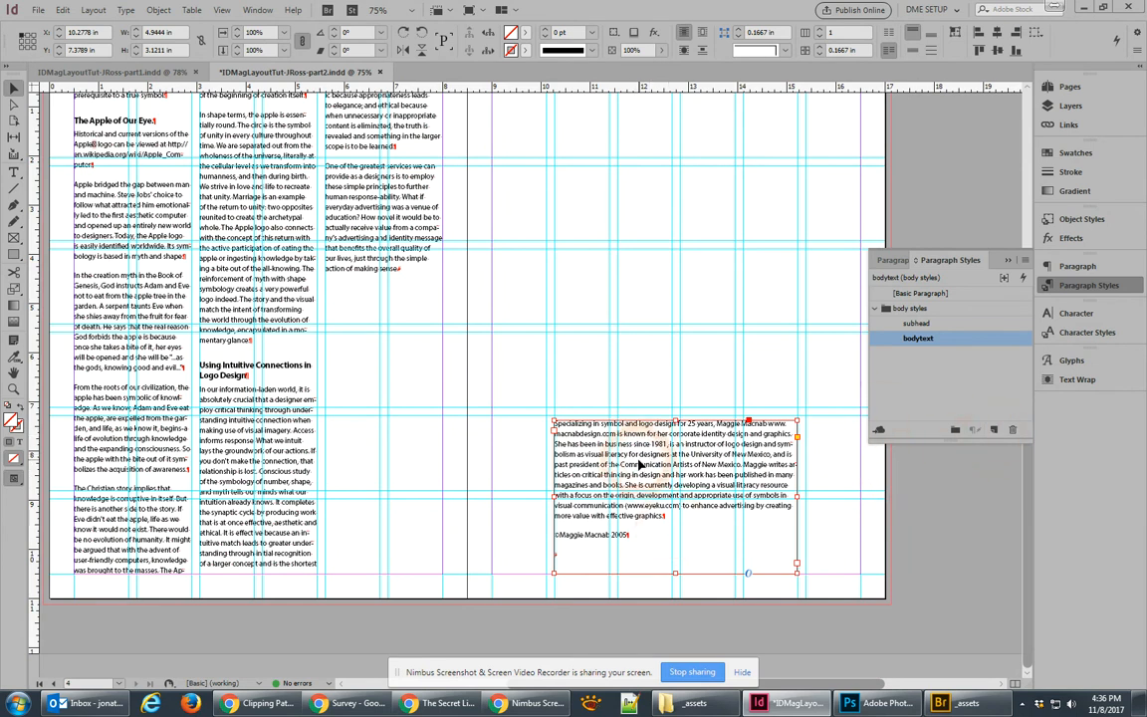
{"action": "left_click", "coordinate": [956, 430]}
Step: Create a paragraph style group above body styles and name it 'author info'
{"action": "left_click", "coordinate": [957, 431]}
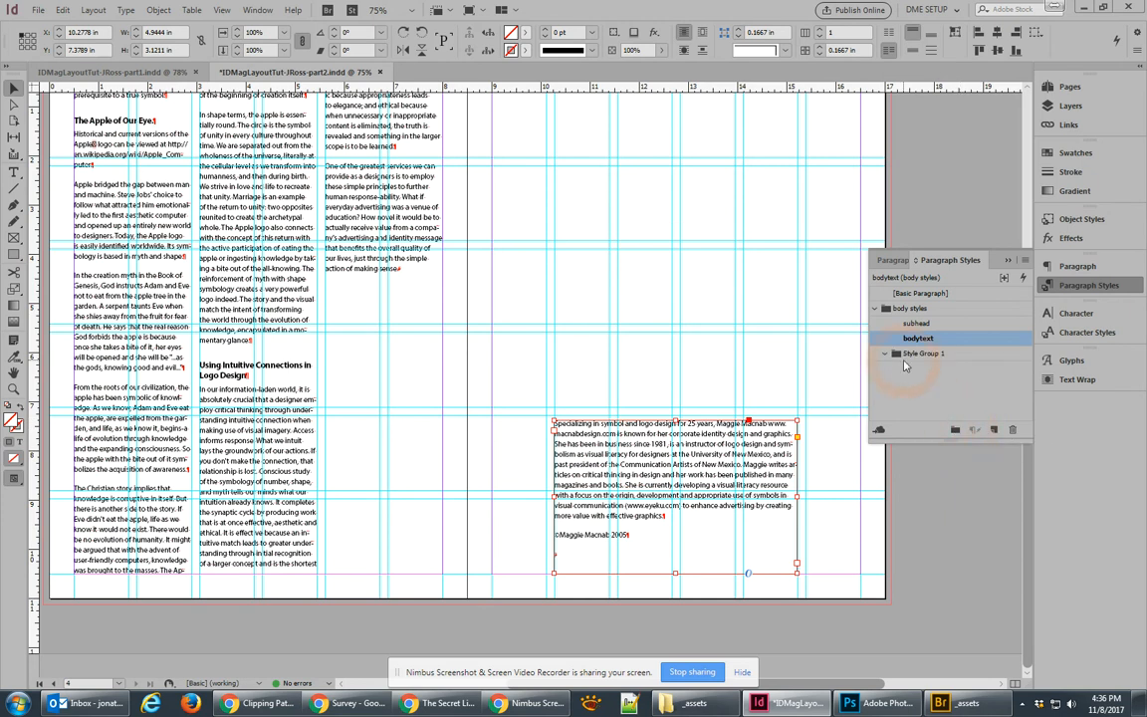
{"action": "left_click_drag", "start_coordinate": [893, 355], "coordinate": [880, 302]}
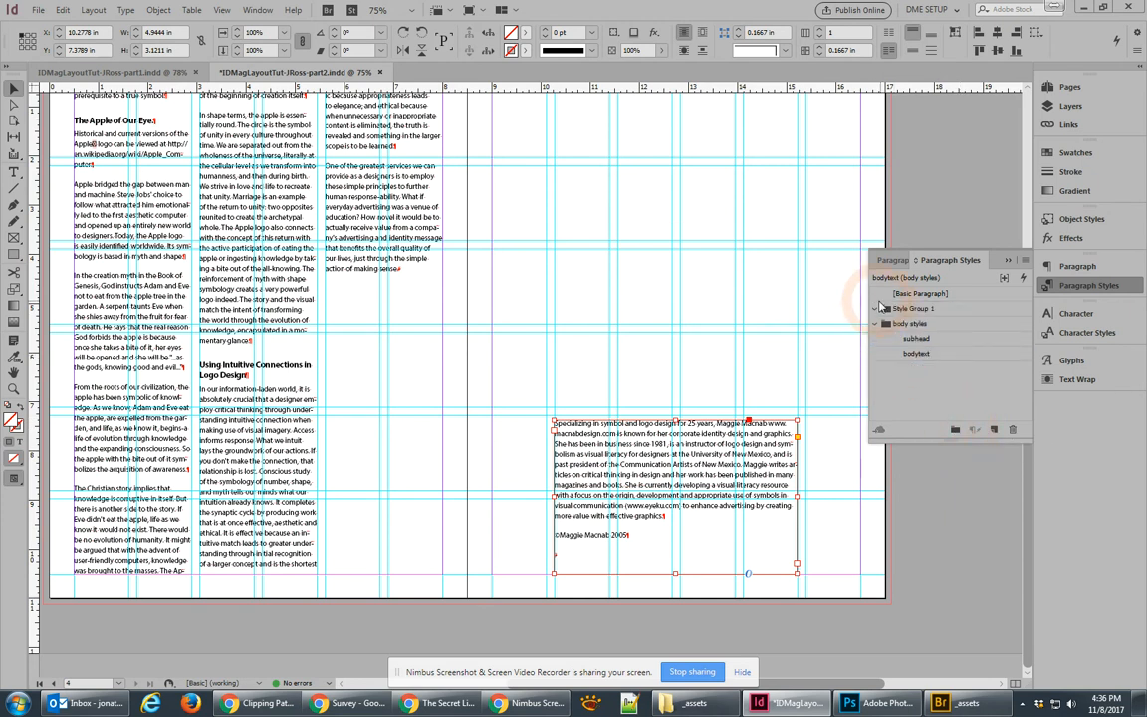
{"action": "double_click", "coordinate": [908, 310]}
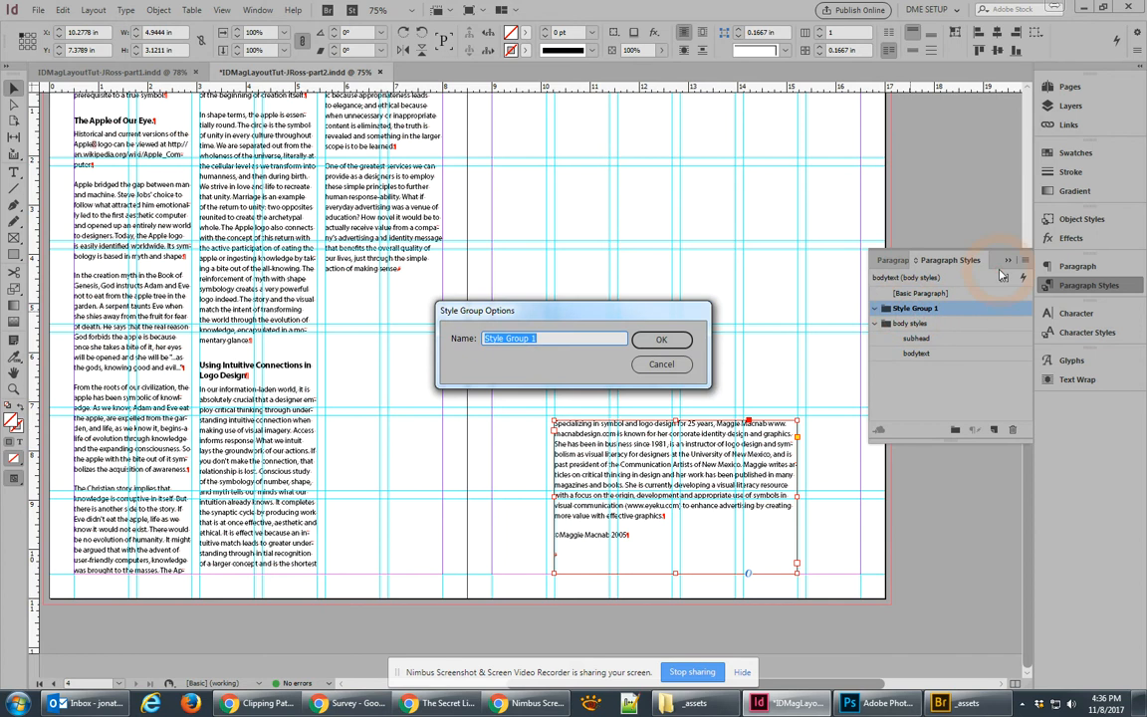
{"action": "type", "text": "author info"}
{"action": "key", "text": "Return"}
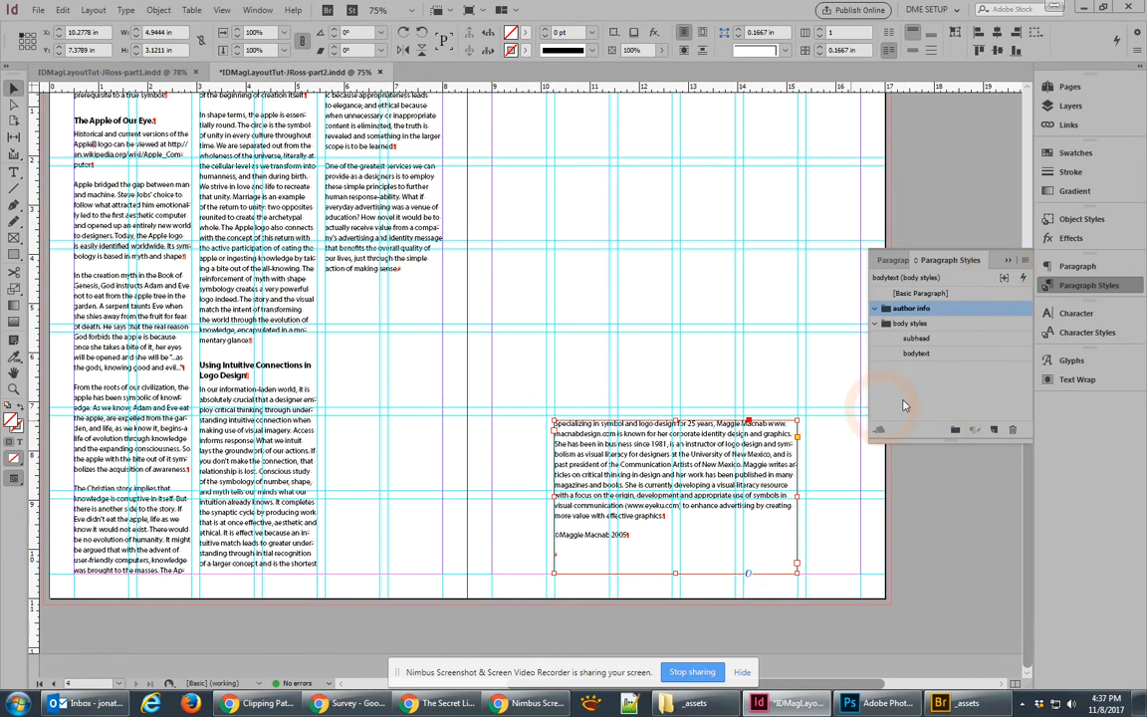
{"action": "double_click", "coordinate": [648, 492]}
Step: Set all the author bio text to Minion Pro, 13 pt on 17 pt leading
{"action": "key", "text": "ctrl+a"}
{"action": "left_click", "coordinate": [22, 33]}
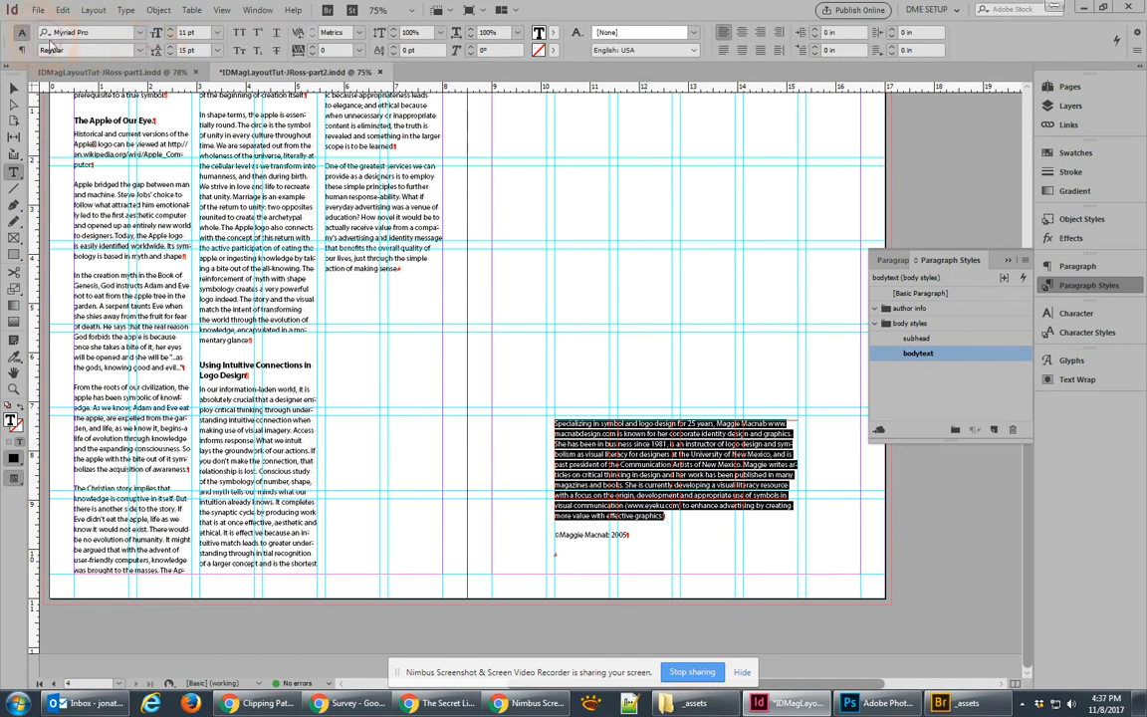
{"action": "left_click", "coordinate": [171, 30]}
{"action": "left_click", "coordinate": [171, 30]}
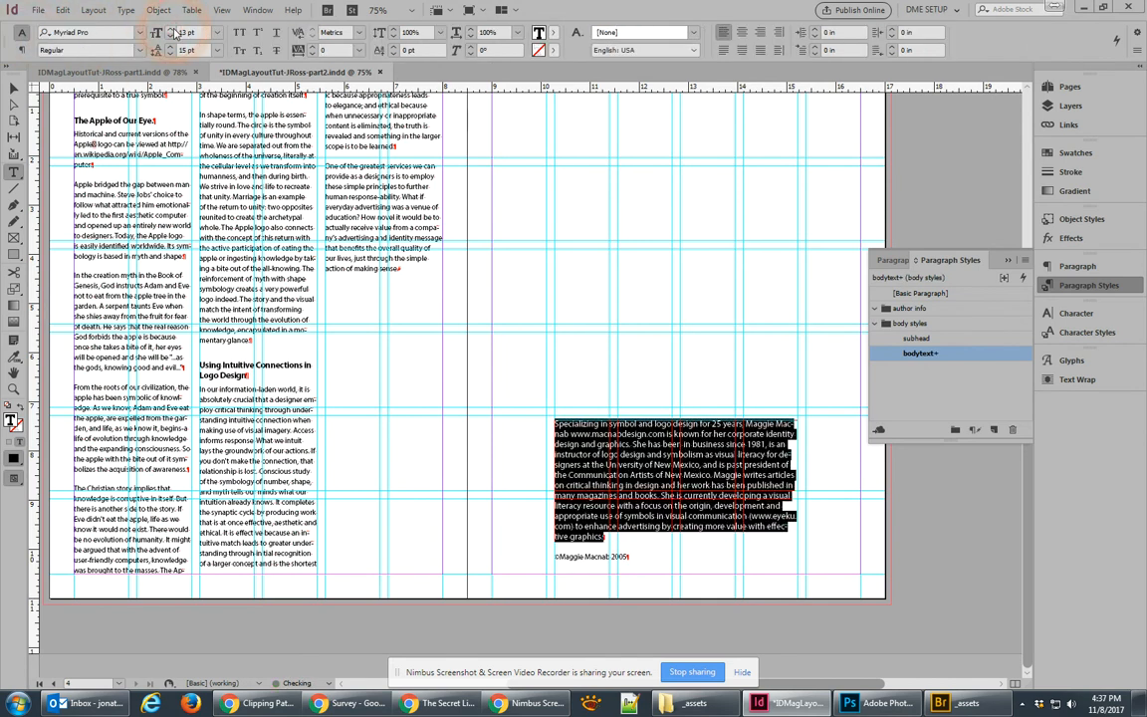
{"action": "left_click", "coordinate": [170, 45]}
{"action": "left_click", "coordinate": [170, 45]}
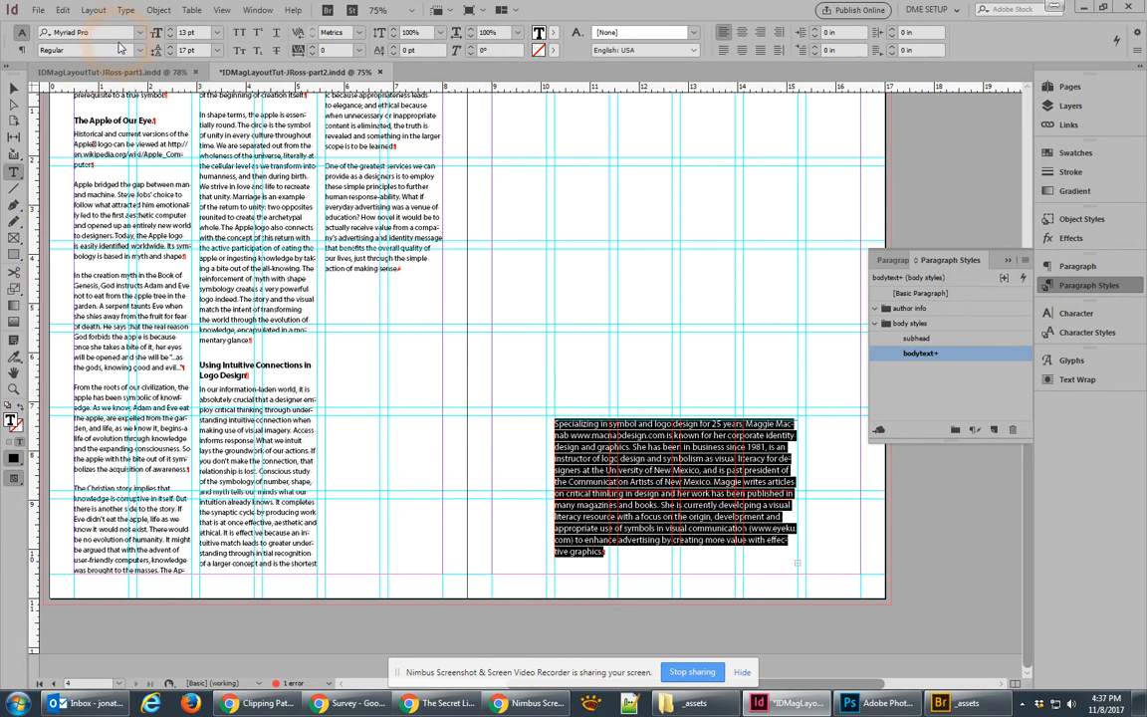
{"action": "left_click", "coordinate": [139, 31]}
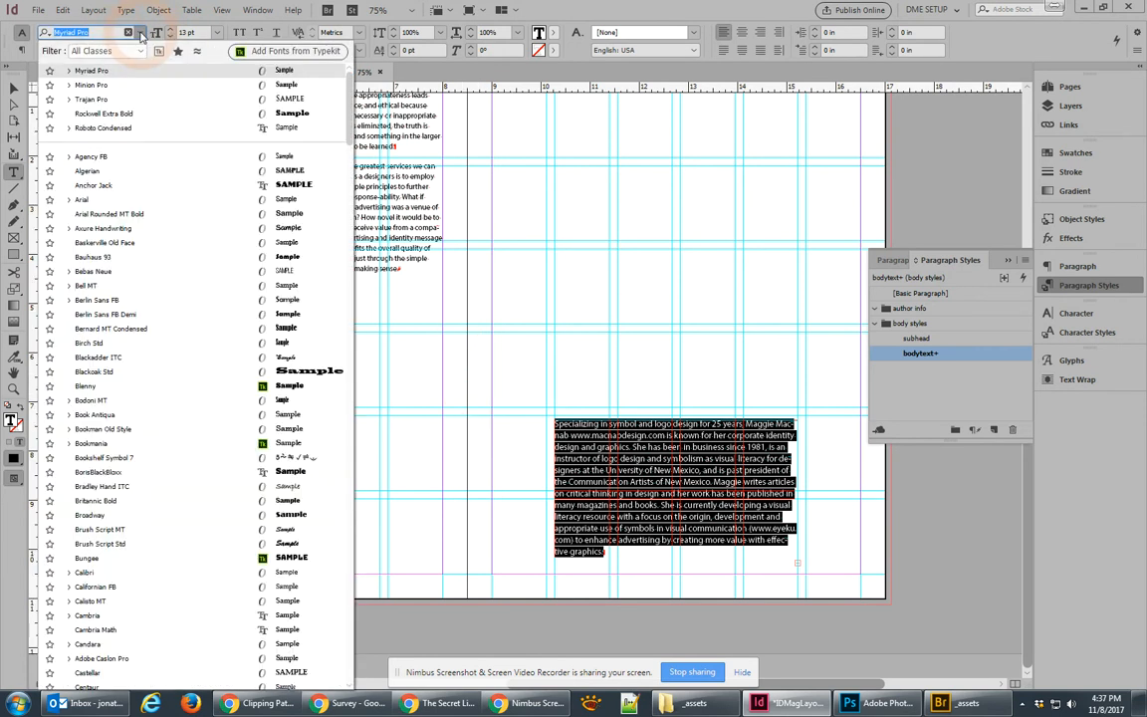
{"action": "left_click", "coordinate": [111, 85]}
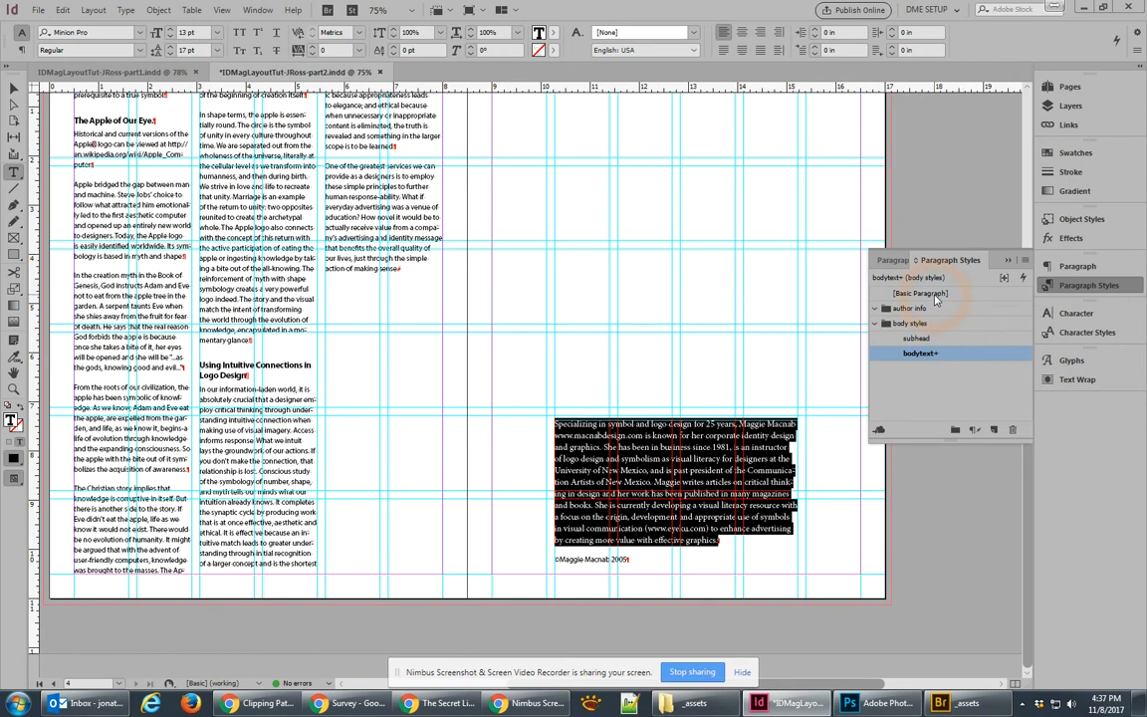
{"action": "left_click", "coordinate": [917, 312]}
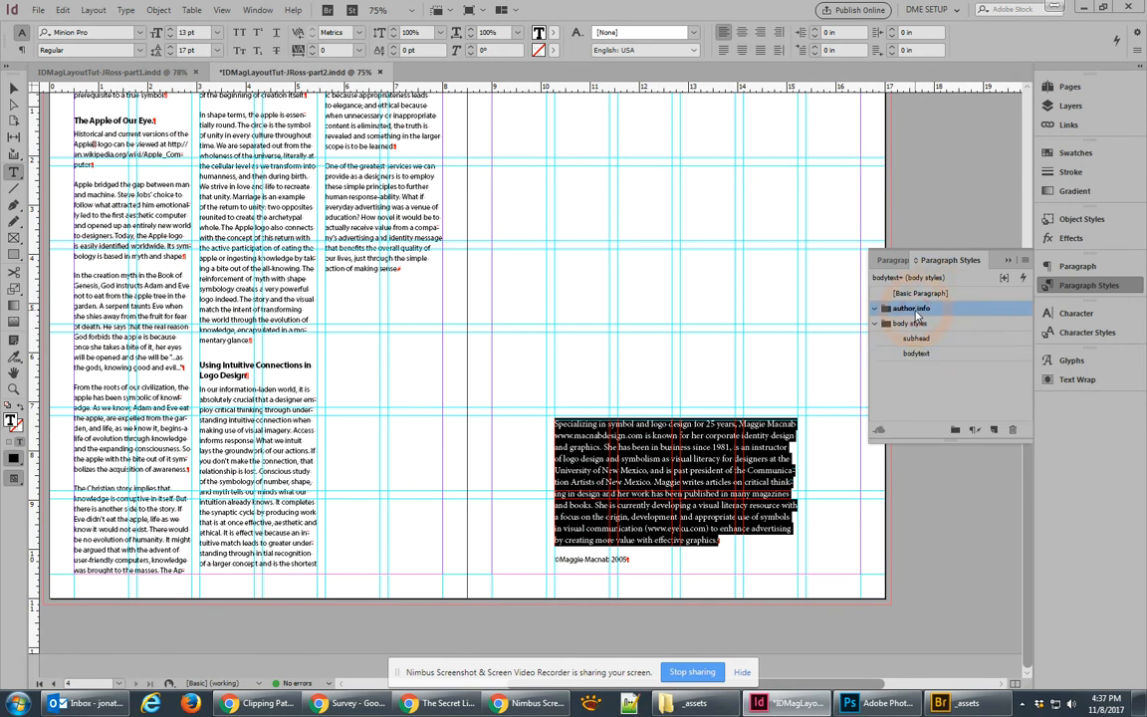
Step: Create an 'author bio' paragraph style from the bio text, based on [No Paragraph Style]
{"action": "left_click", "coordinate": [993, 430]}
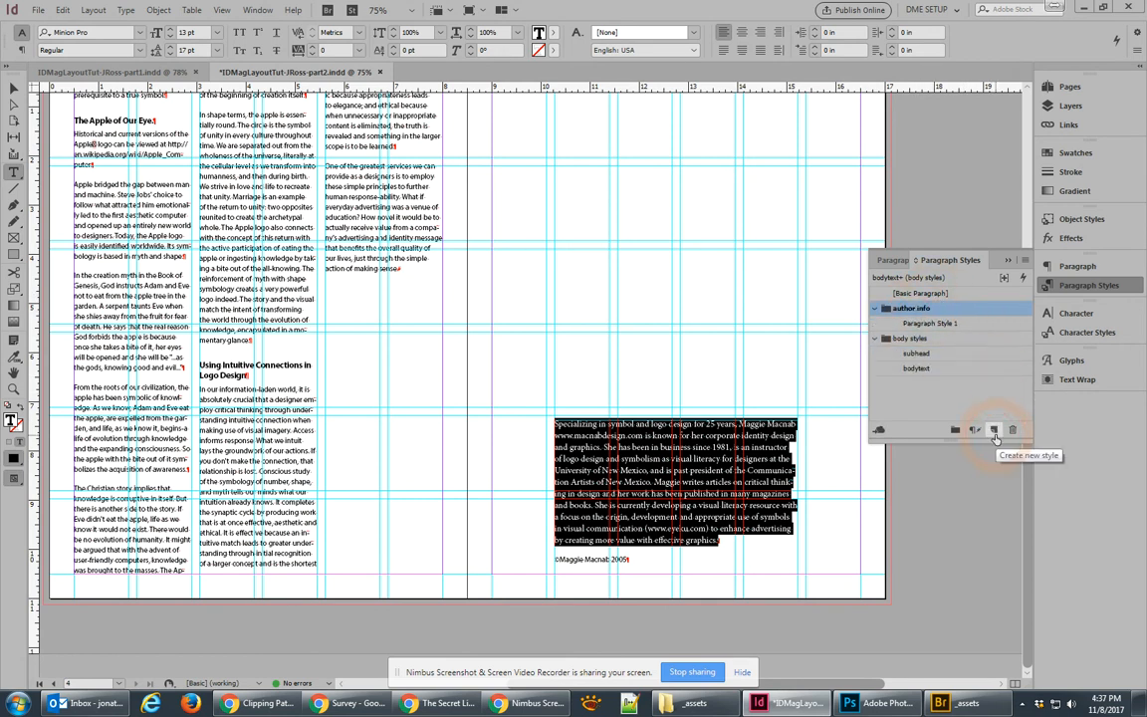
{"action": "double_click", "coordinate": [930, 323]}
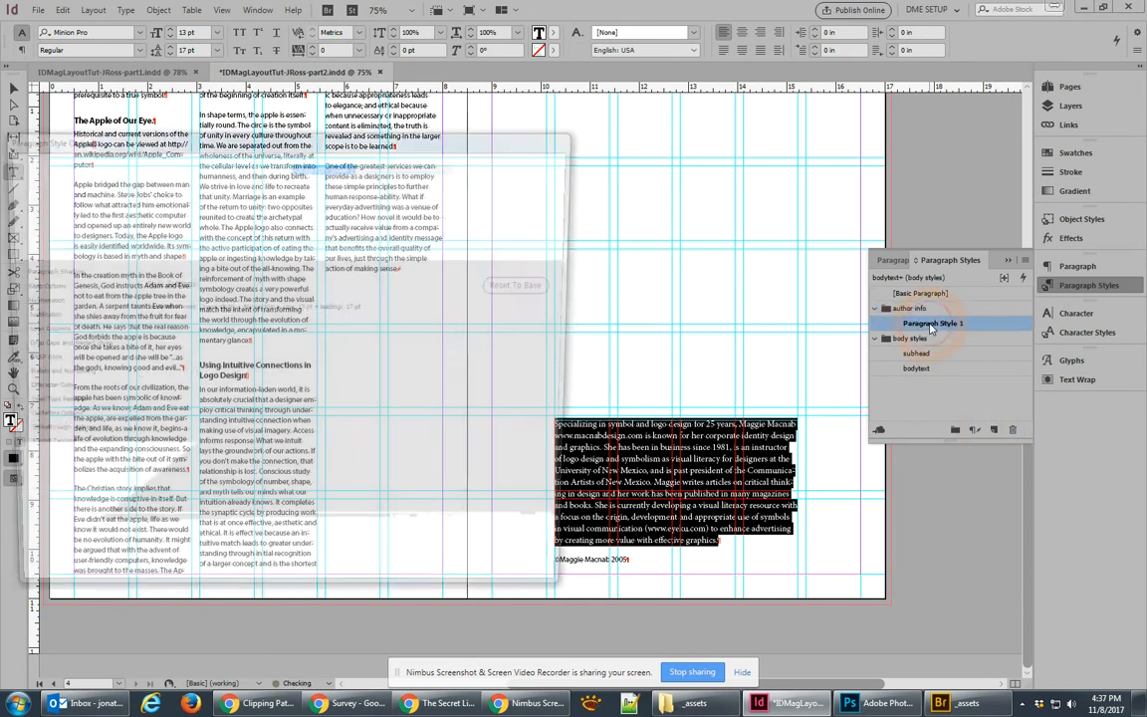
{"action": "left_click", "coordinate": [338, 218]}
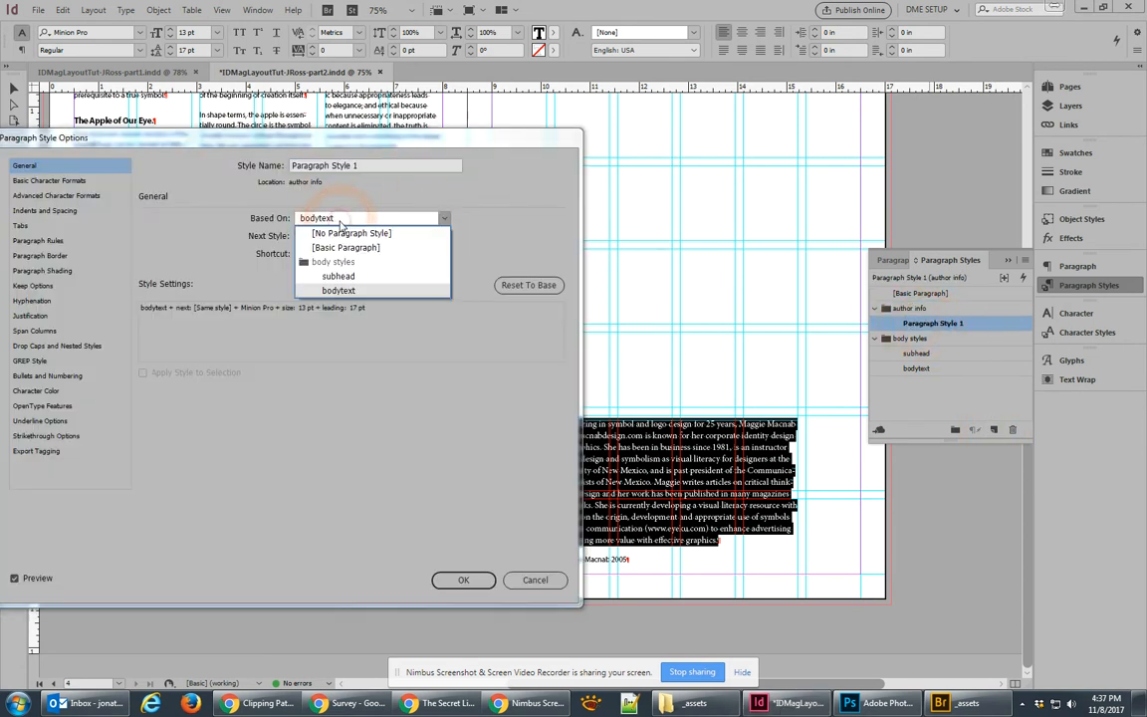
{"action": "left_click", "coordinate": [342, 232]}
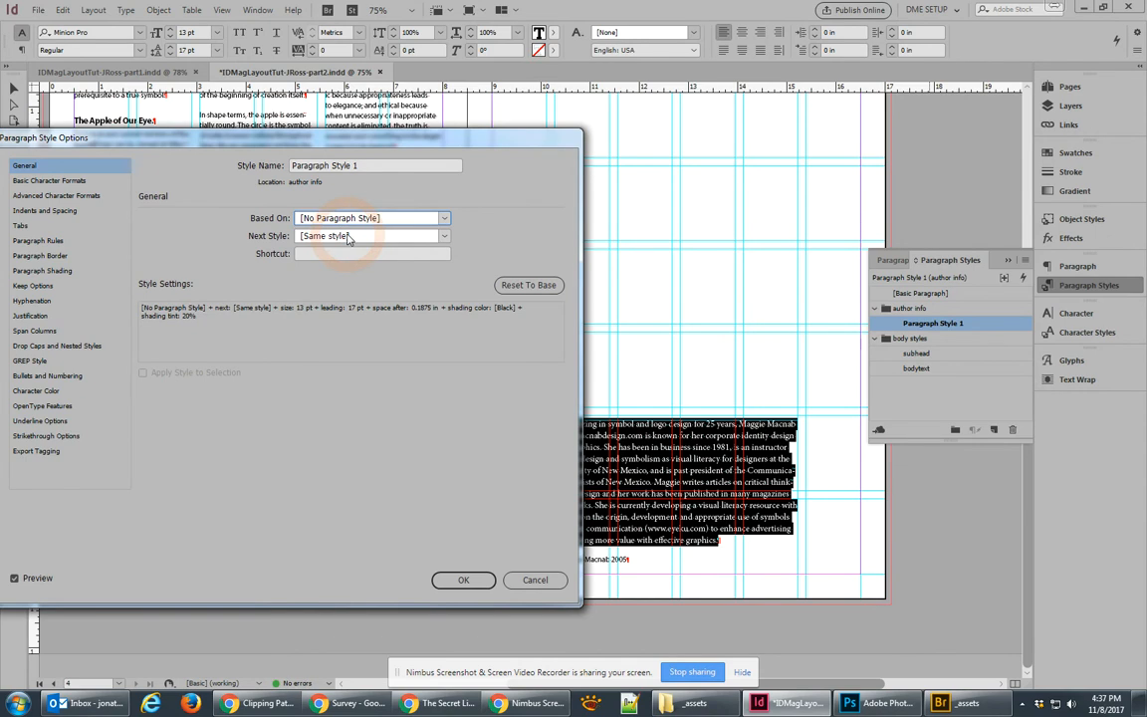
{"action": "left_click_drag", "start_coordinate": [354, 142], "coordinate": [390, 157]}
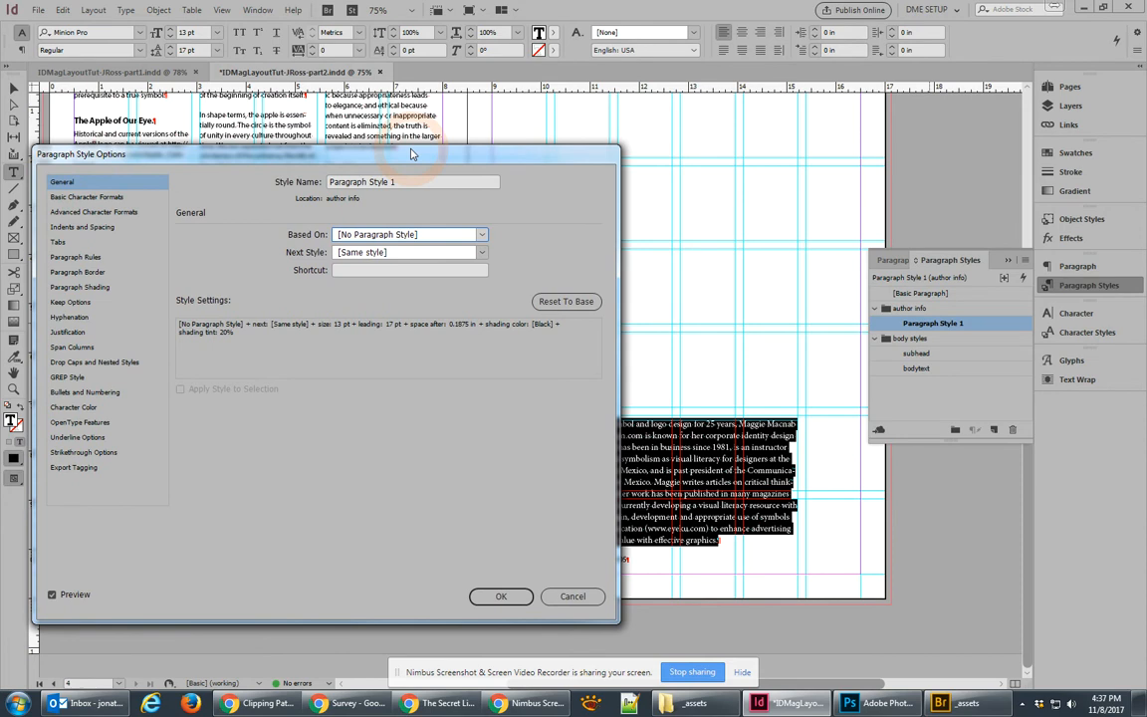
{"action": "left_click_drag", "start_coordinate": [430, 182], "coordinate": [216, 180]}
{"action": "type", "text": "author bio"}
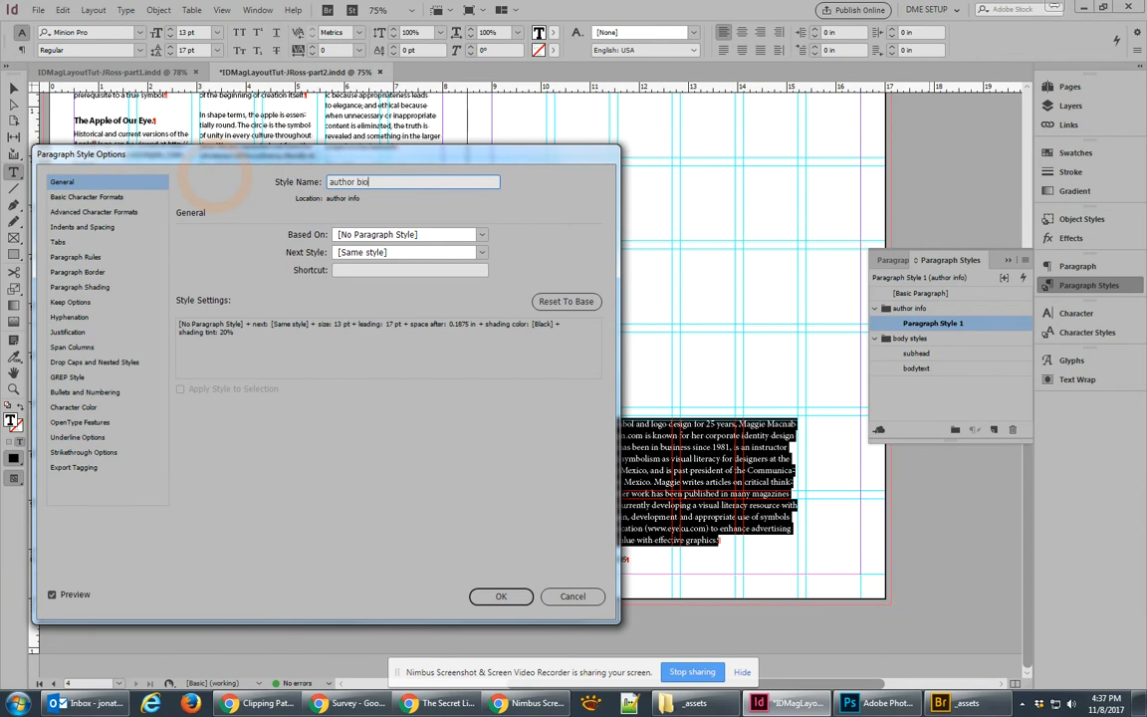
{"action": "left_click", "coordinate": [503, 595]}
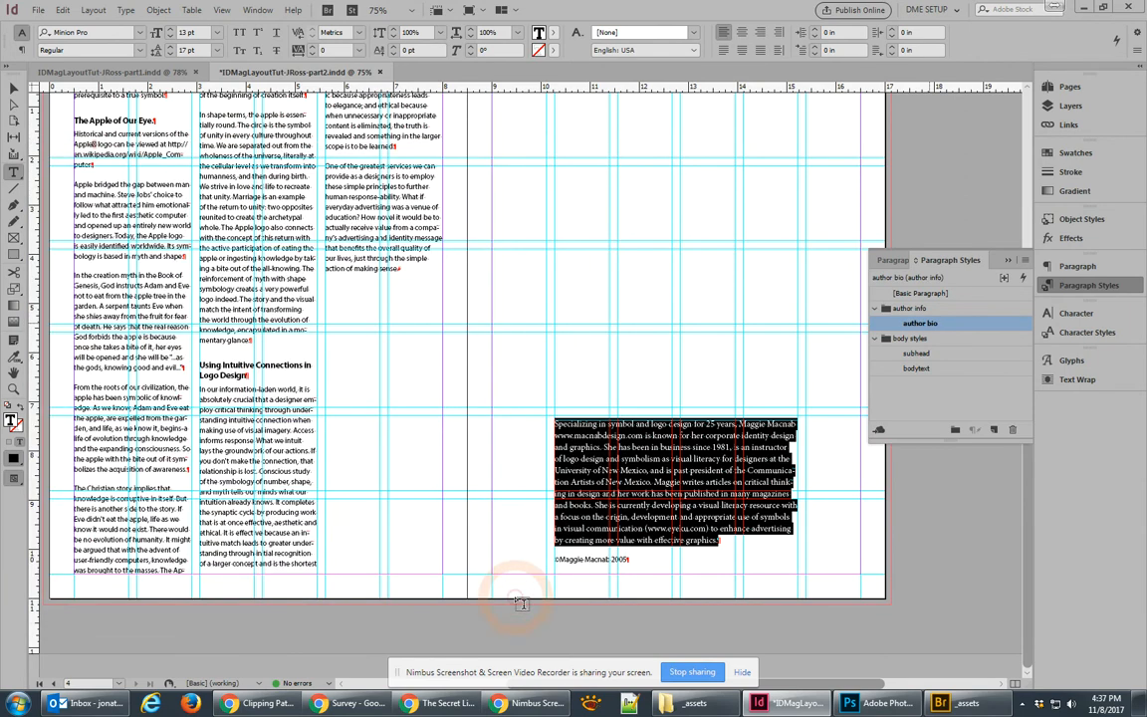
Step: Apply author bio to the copyright line and reduce its font size to 9 pt
{"action": "left_click", "coordinate": [624, 559]}
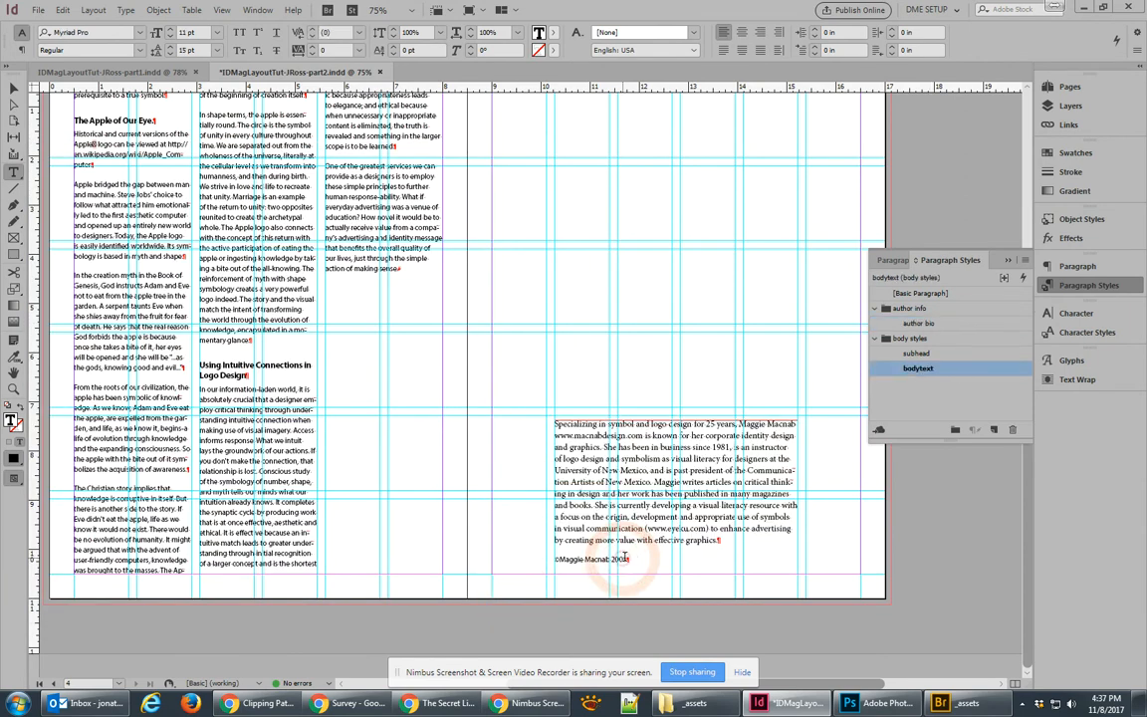
{"action": "left_click", "coordinate": [920, 324]}
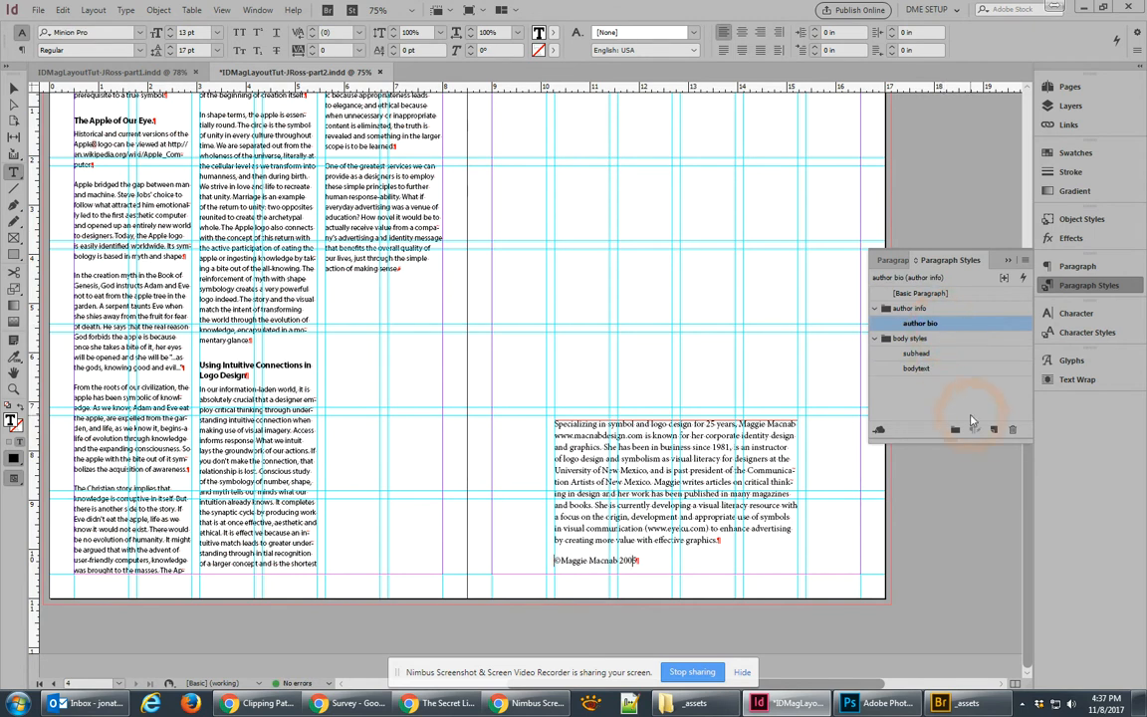
{"action": "left_click", "coordinate": [605, 560]}
{"action": "triple_click", "coordinate": [606, 560]}
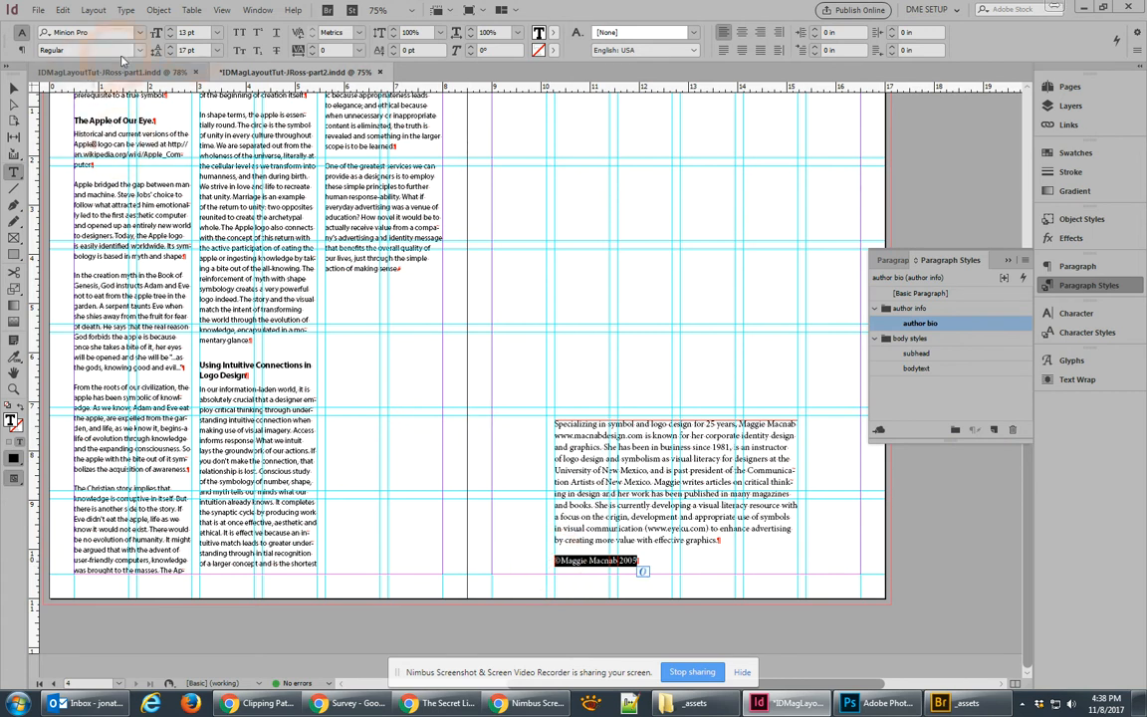
{"action": "left_click", "coordinate": [171, 37]}
{"action": "left_click", "coordinate": [171, 38]}
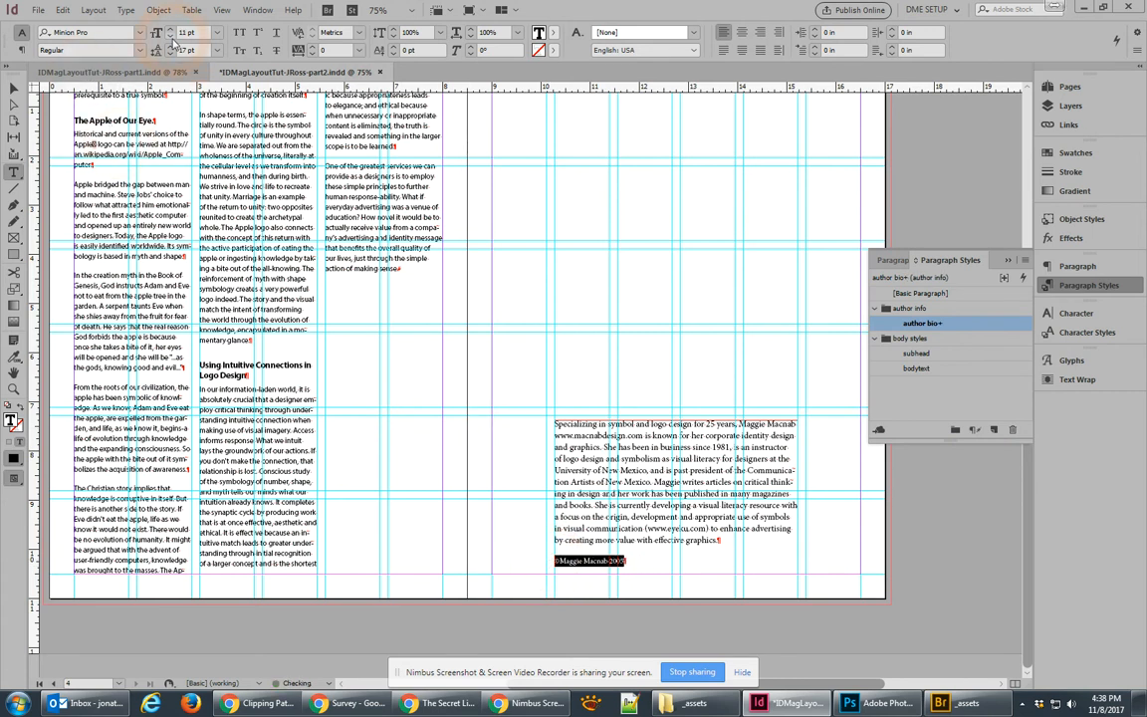
{"action": "left_click", "coordinate": [171, 37]}
{"action": "left_click", "coordinate": [171, 38]}
Step: Save the copyright line's formatting as a new paragraph style named 'author copyright'
{"action": "left_click", "coordinate": [992, 430]}
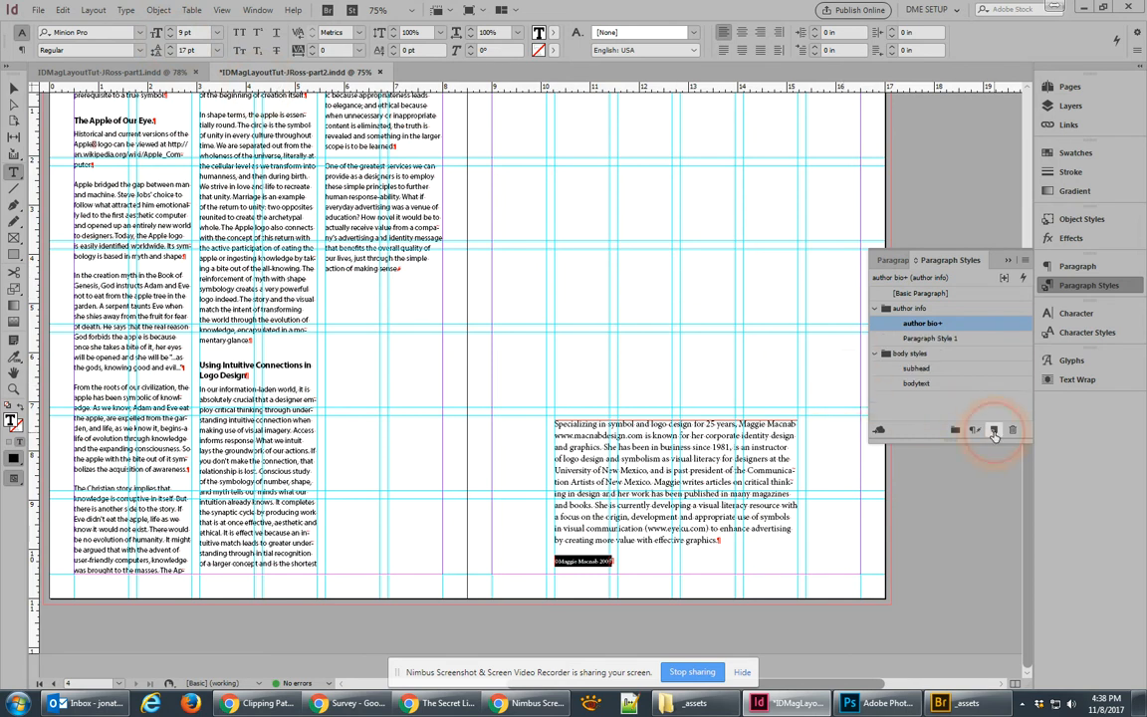
{"action": "double_click", "coordinate": [934, 339]}
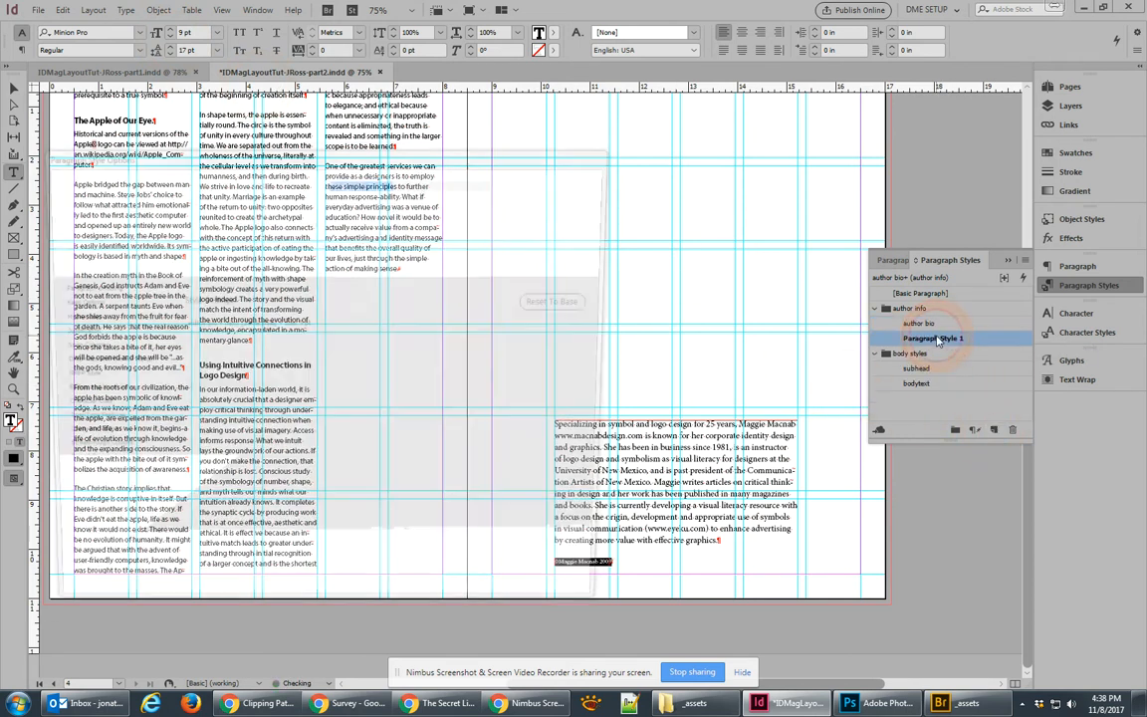
{"action": "type", "text": "author copyright"}
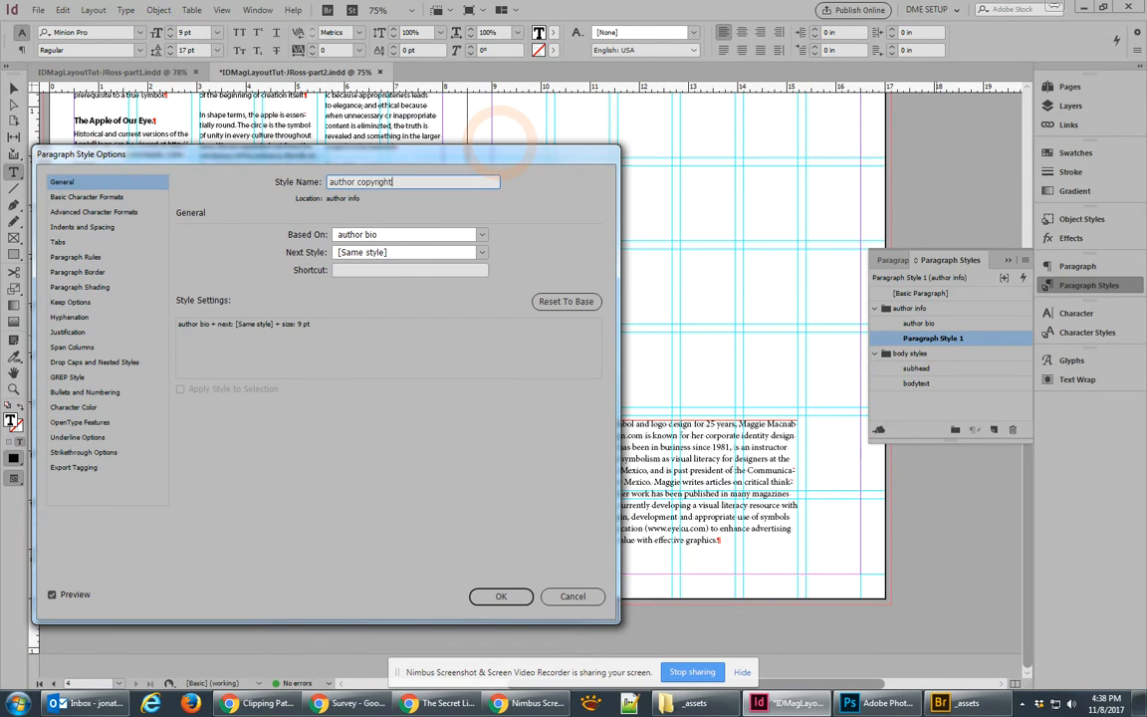
{"action": "left_click", "coordinate": [501, 596]}
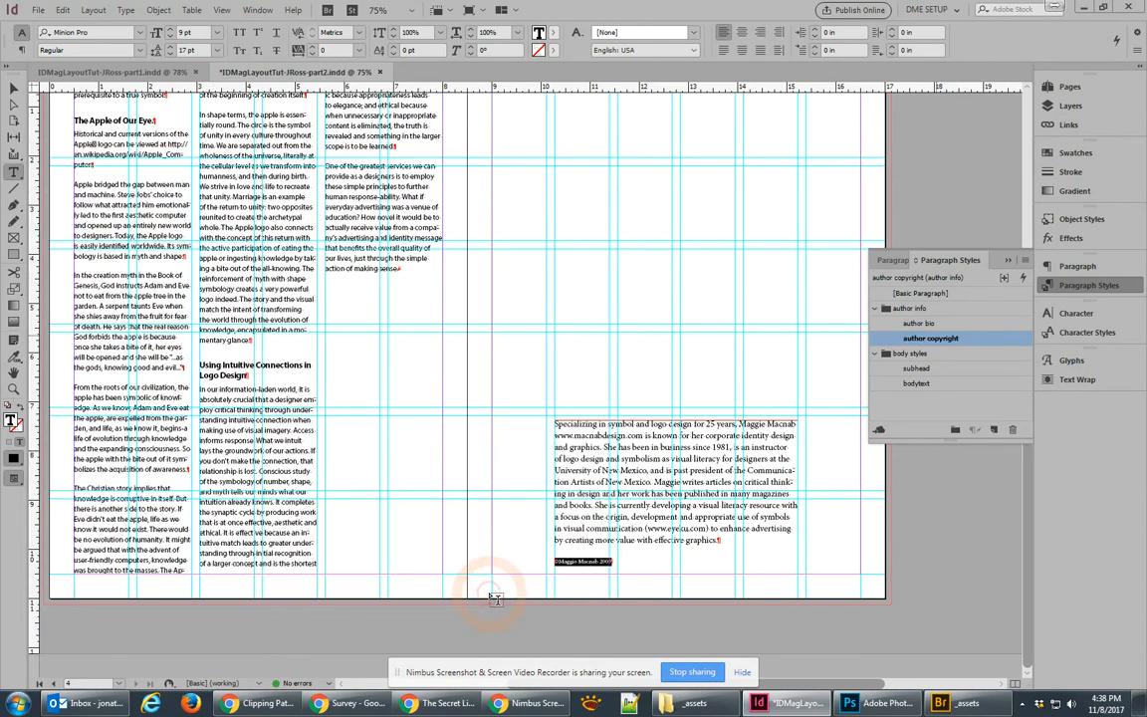
Step: Nudge the author text frame up slightly on the page
{"action": "left_click", "coordinate": [14, 88]}
{"action": "left_click_drag", "start_coordinate": [658, 472], "coordinate": [658, 410]}
{"action": "left_click", "coordinate": [802, 540]}
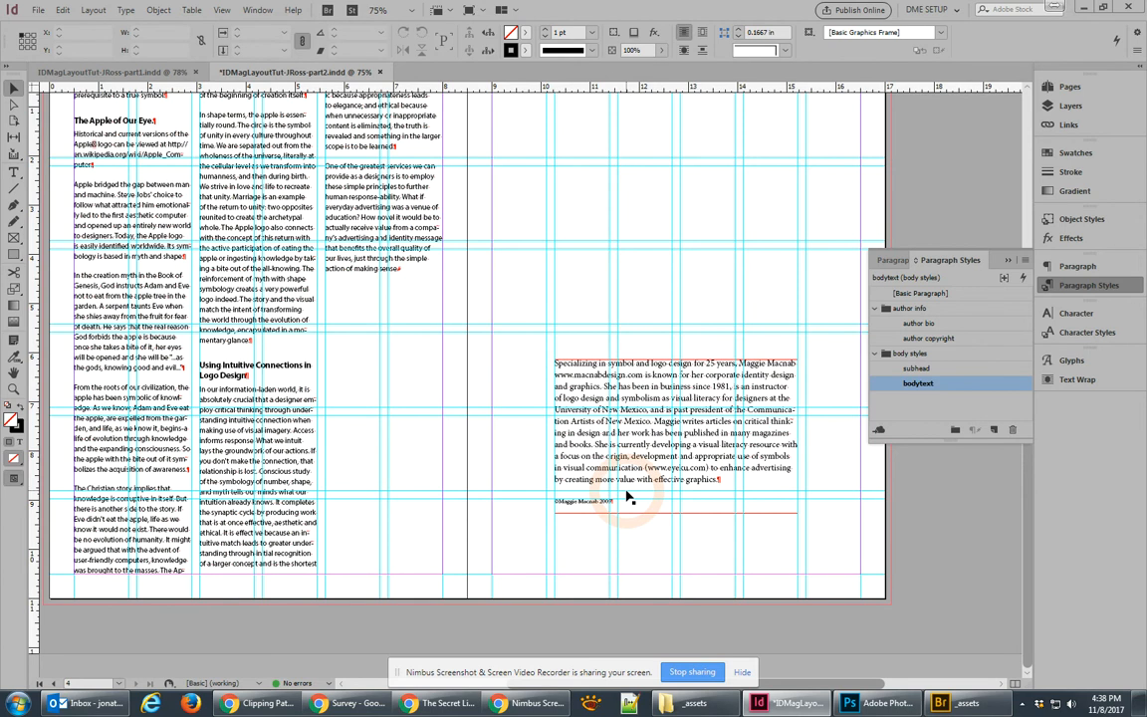
{"action": "left_click", "coordinate": [622, 415]}
Step: Add a 'cover styles' paragraph style group and a new paragraph style for the opening spread
{"action": "left_click_drag", "start_coordinate": [256, 384], "coordinate": [670, 551]}
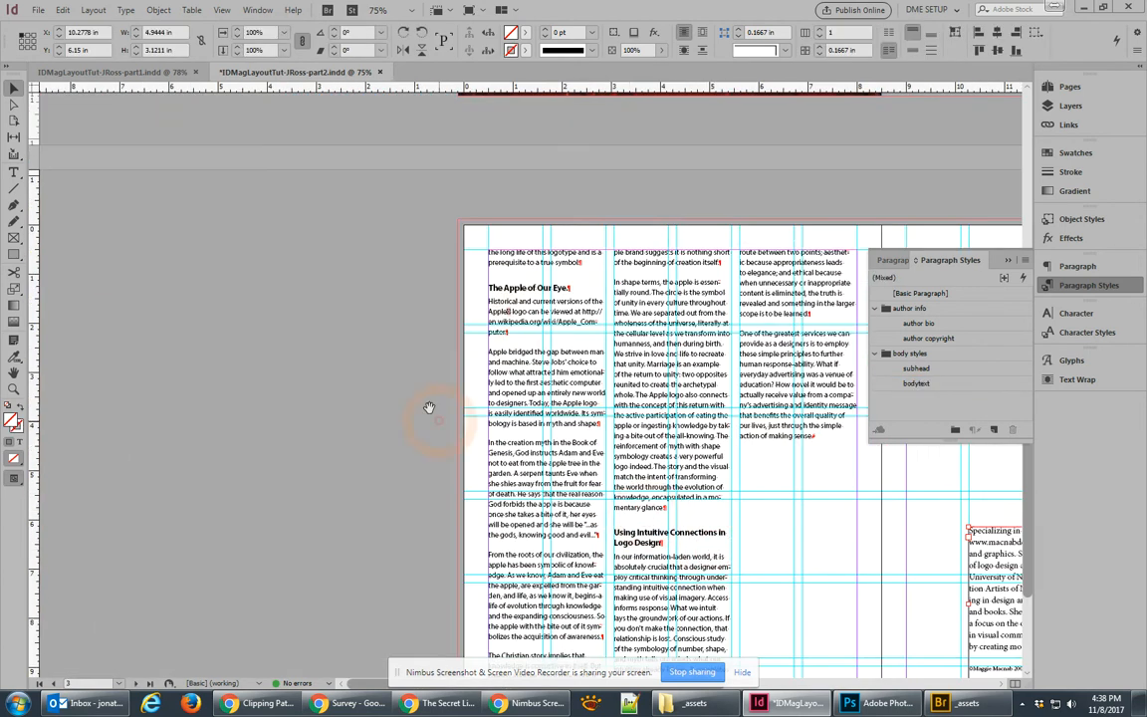
{"action": "scroll", "coordinate": [513, 469], "scroll_direction": "up", "scroll_amount": 10}
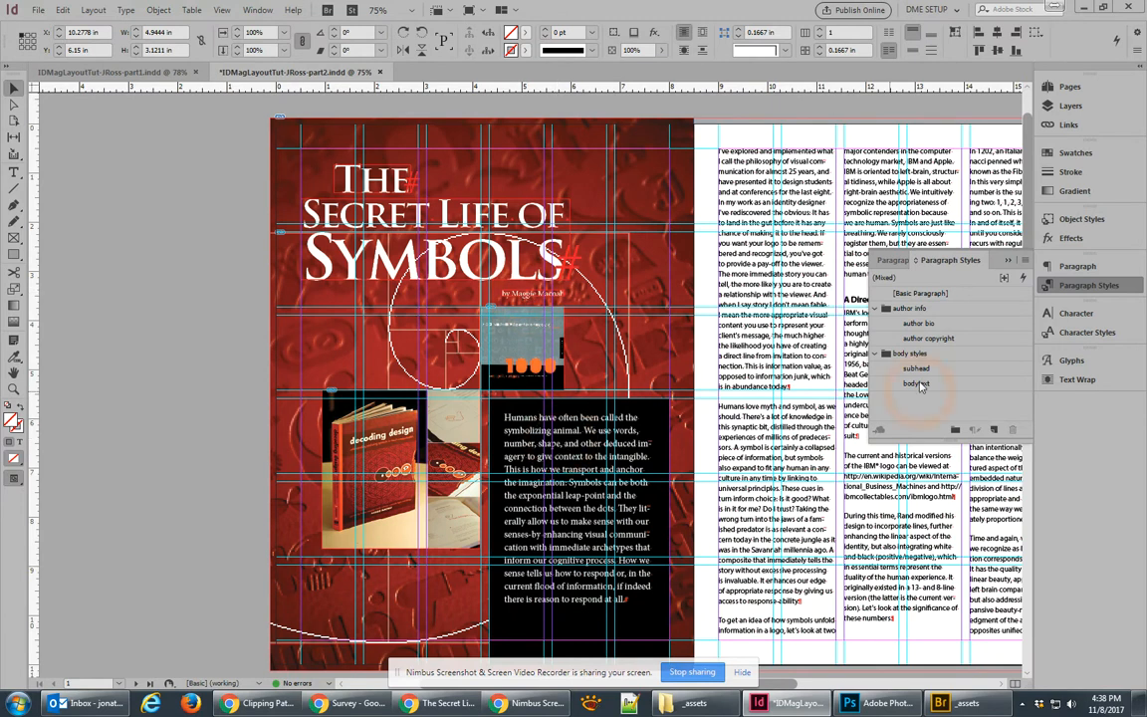
{"action": "left_click", "coordinate": [954, 429]}
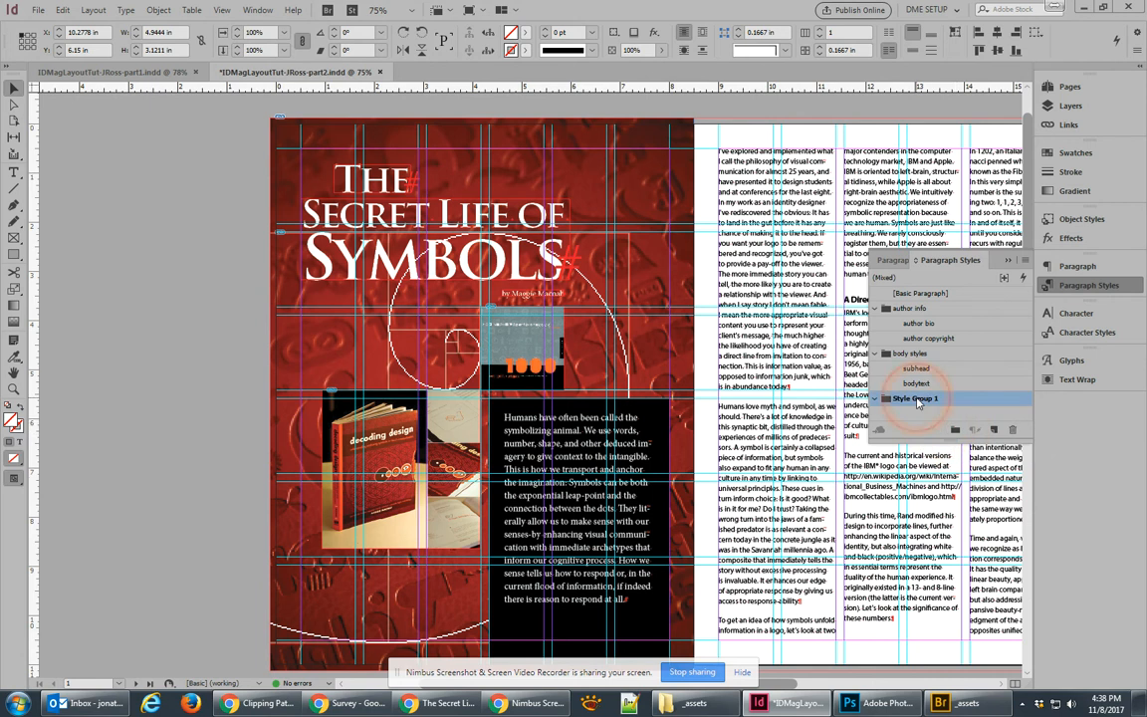
{"action": "double_click", "coordinate": [918, 400]}
{"action": "type", "text": "cover styles"}
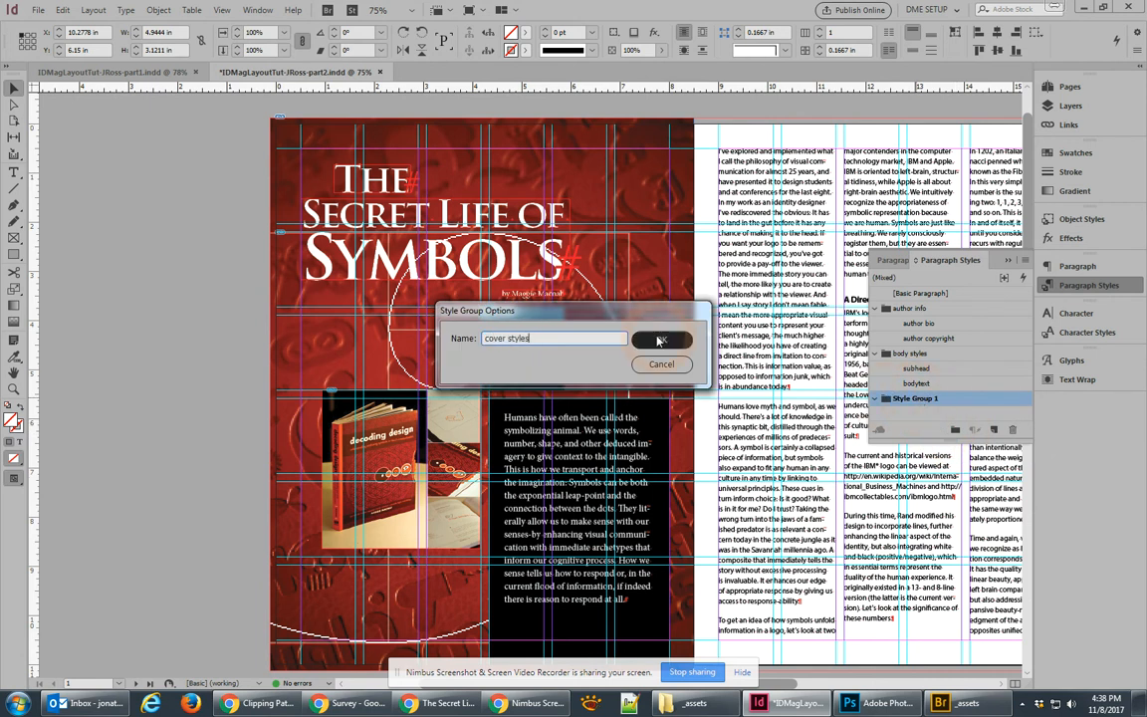
{"action": "left_click", "coordinate": [660, 338]}
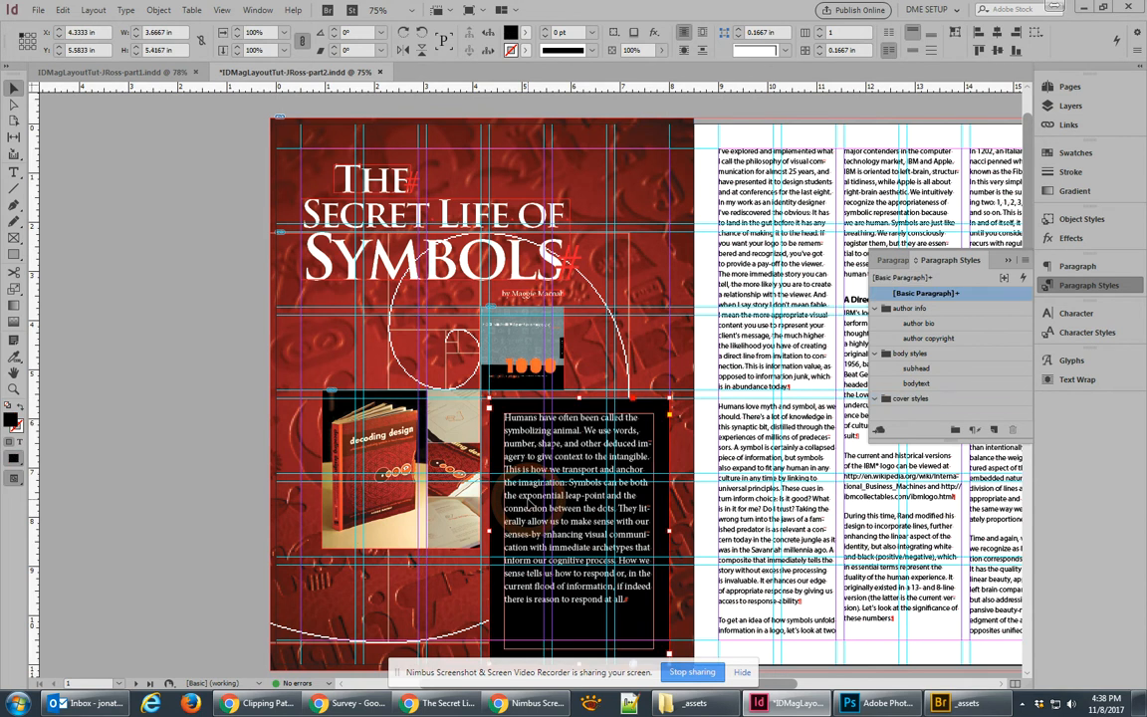
{"action": "left_click", "coordinate": [993, 429]}
Step: Name the new paragraph style 'deck' and create a second style named 'byline'
{"action": "double_click", "coordinate": [941, 309]}
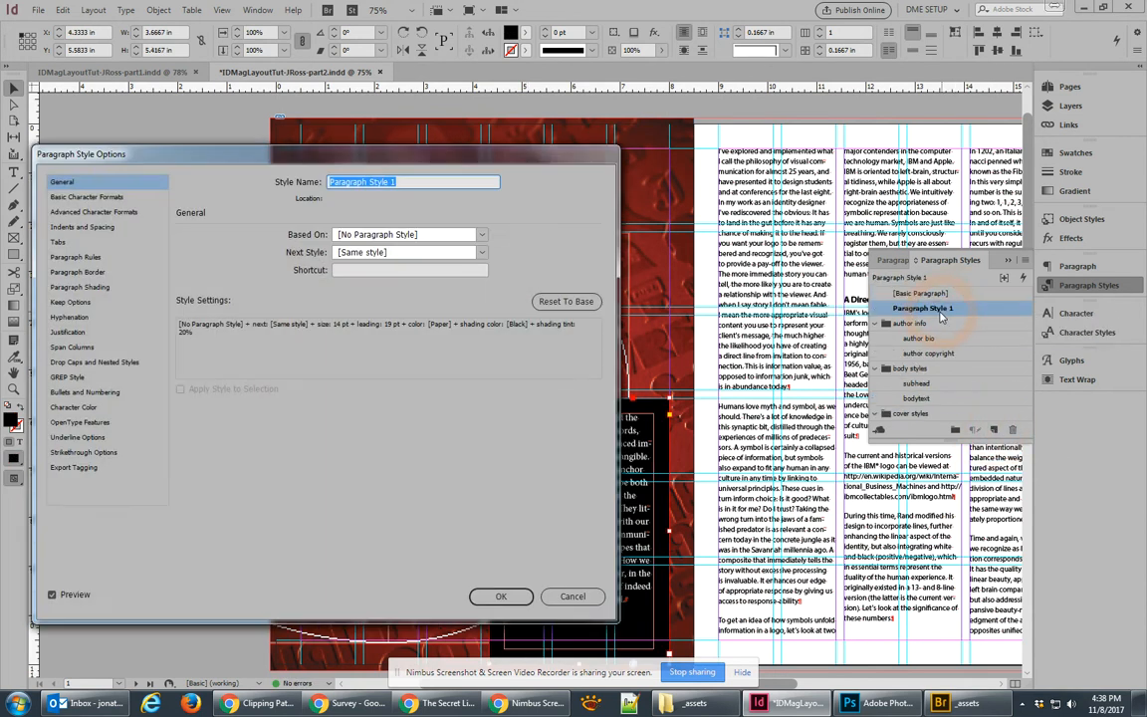
{"action": "type", "text": "deck"}
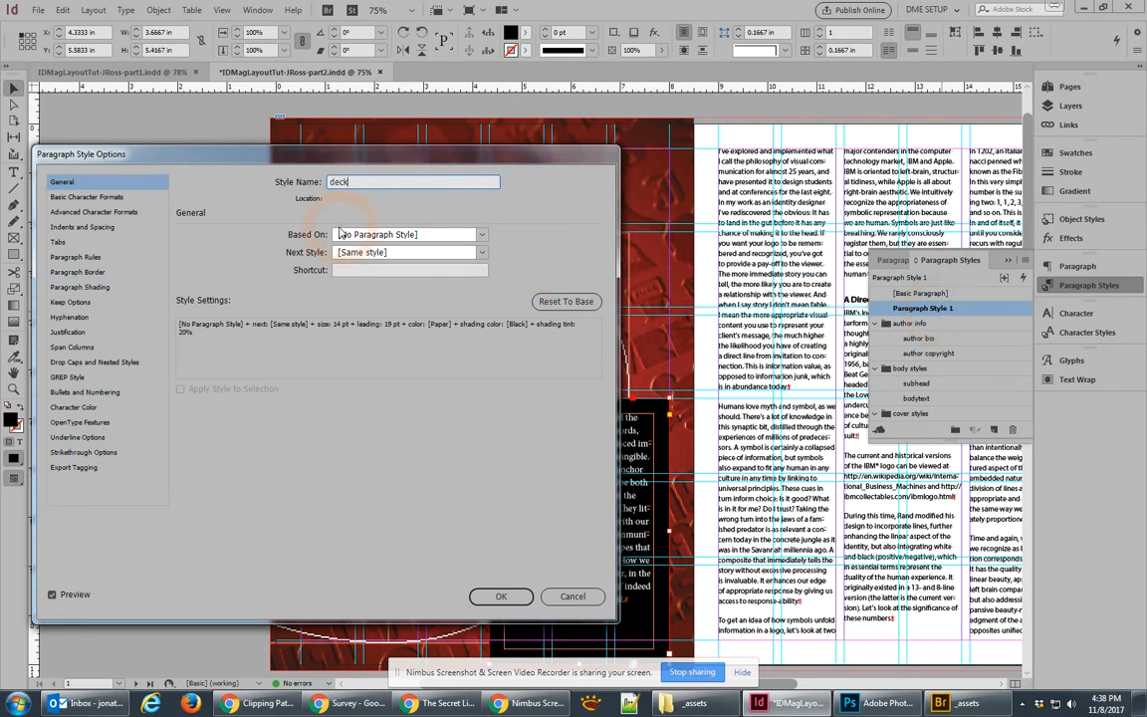
{"action": "left_click", "coordinate": [513, 600]}
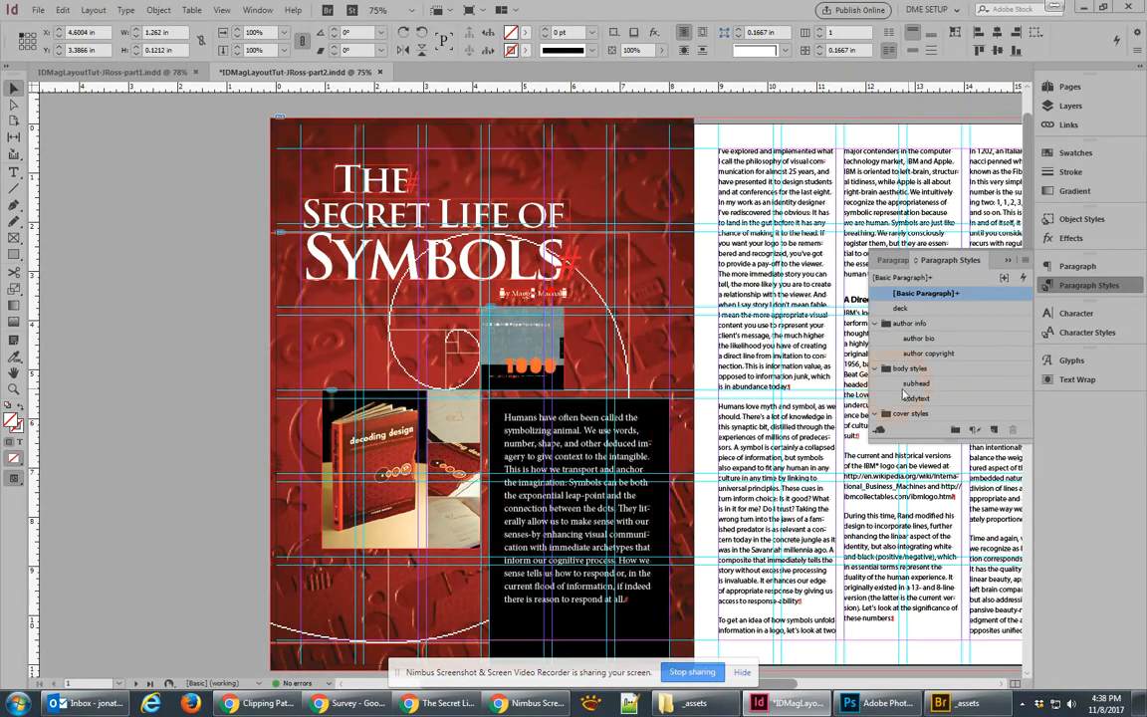
{"action": "left_click", "coordinate": [995, 430]}
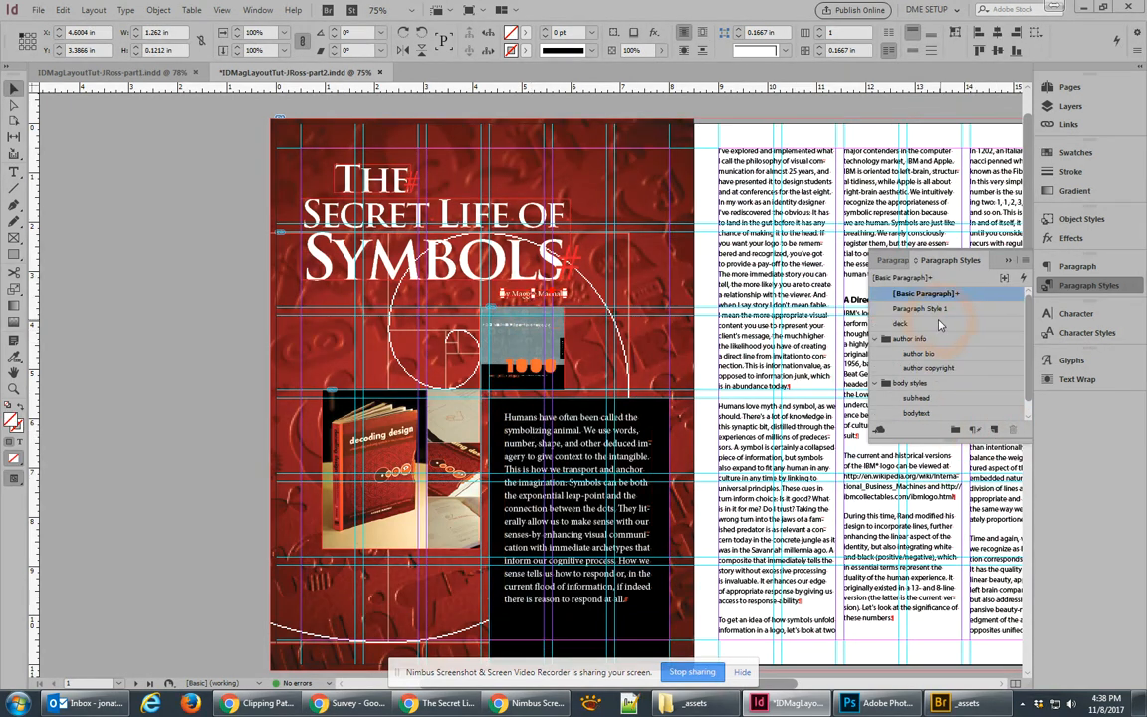
{"action": "double_click", "coordinate": [920, 309]}
{"action": "type", "text": "byline"}
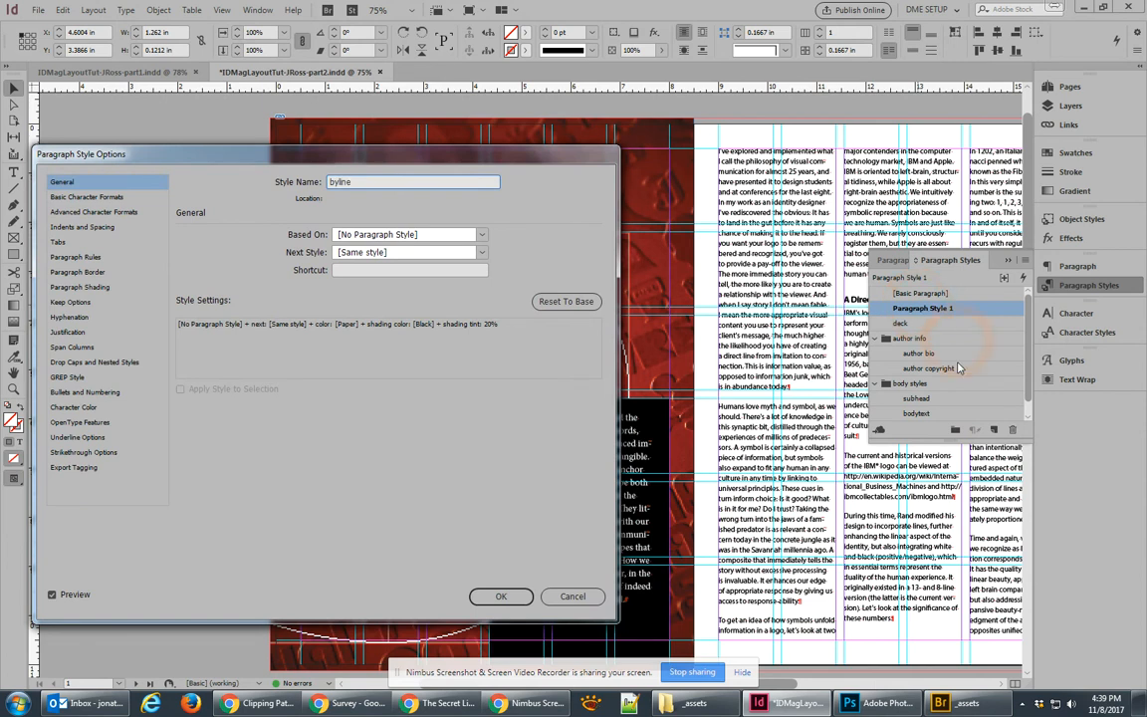
{"action": "left_click", "coordinate": [500, 596]}
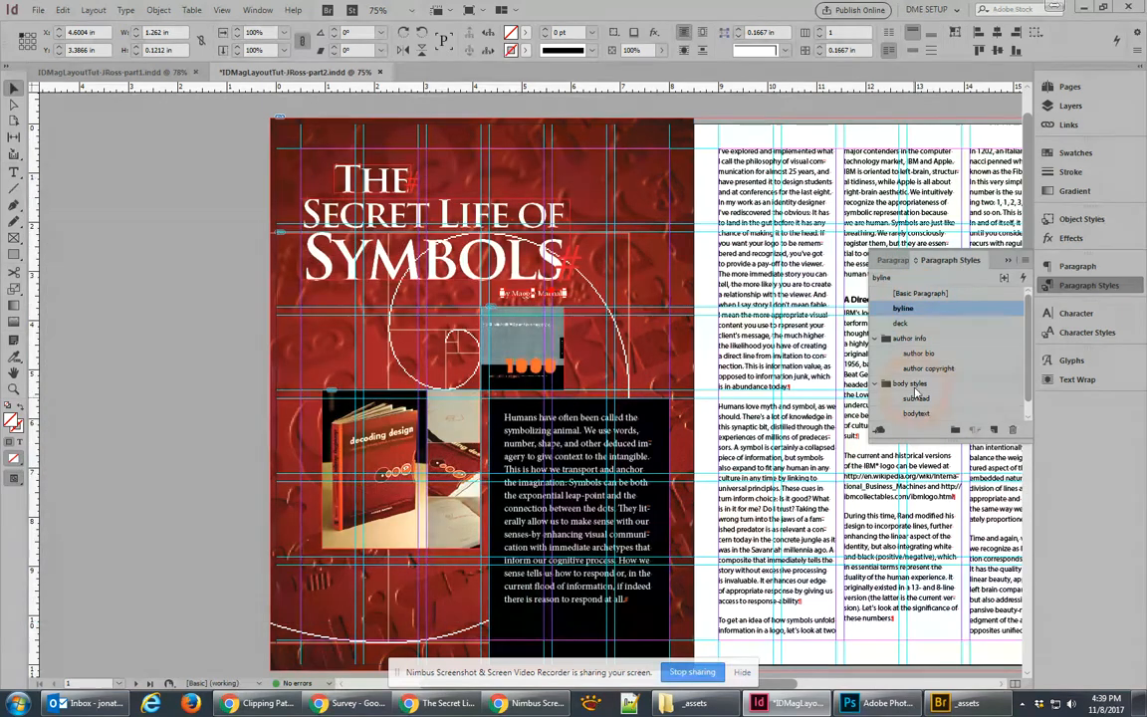
Step: Move the deck and byline styles into the cover styles group
{"action": "left_click", "coordinate": [875, 338]}
{"action": "left_click", "coordinate": [875, 354]}
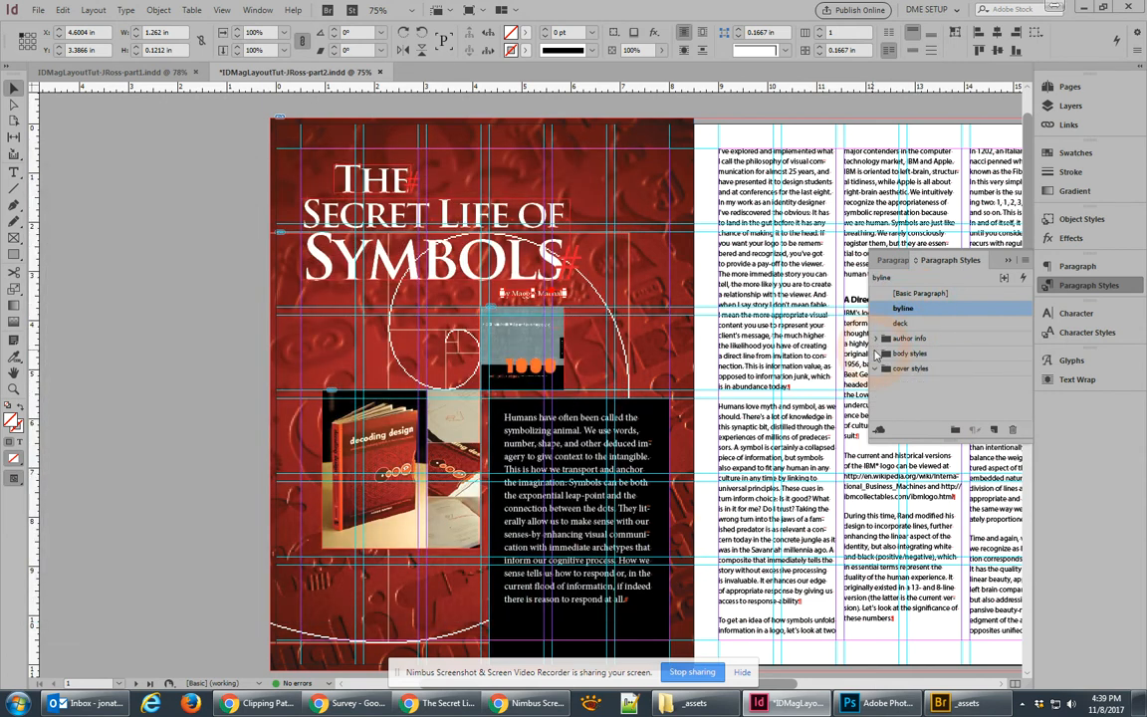
{"action": "left_click_drag", "start_coordinate": [926, 328], "coordinate": [912, 359]}
{"action": "left_click", "coordinate": [875, 323]}
{"action": "left_click", "coordinate": [878, 309]}
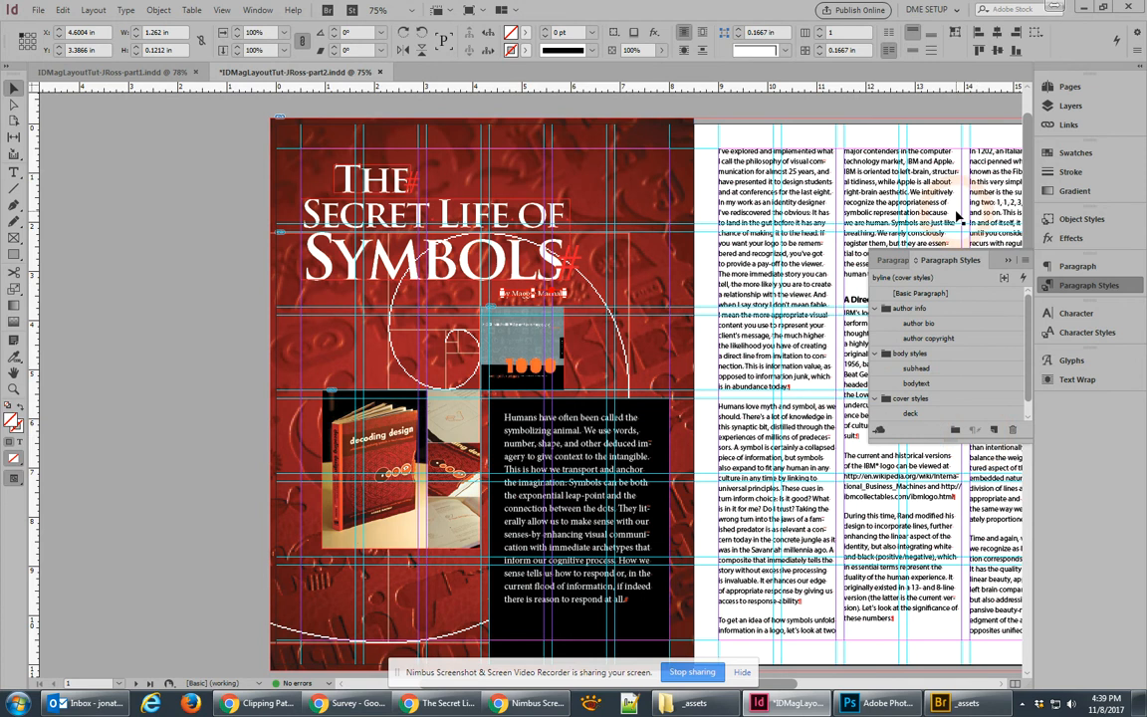
{"action": "left_click_drag", "start_coordinate": [1023, 441], "coordinate": [1022, 576]}
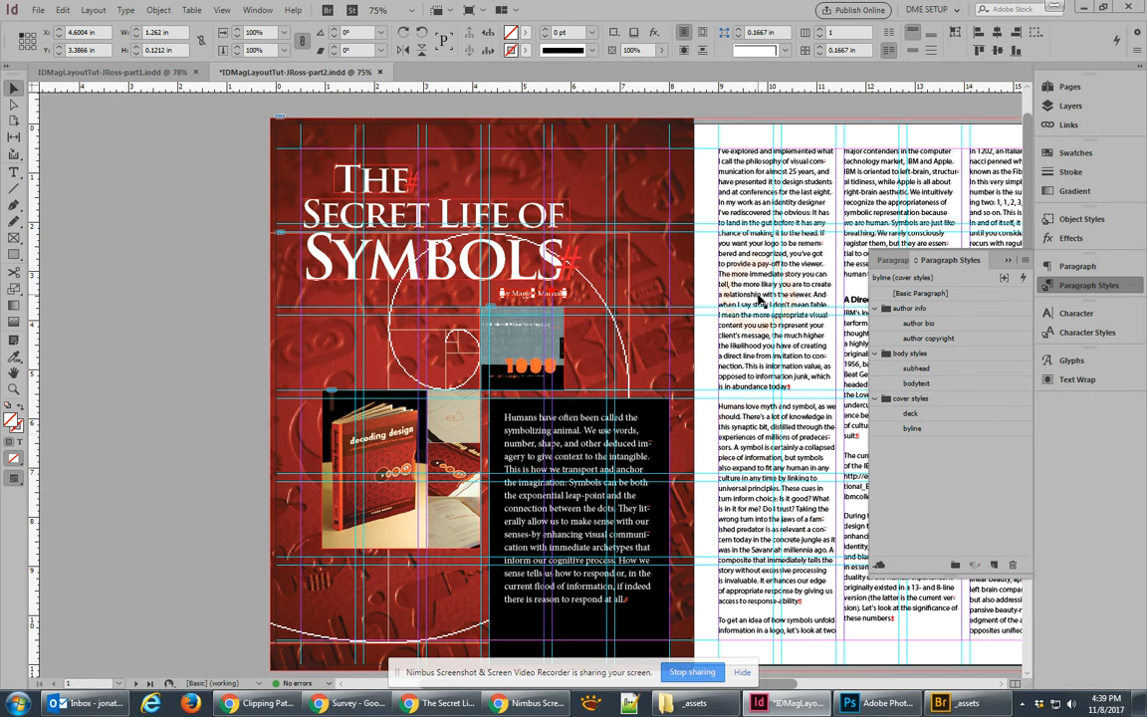
{"action": "left_click_drag", "start_coordinate": [759, 299], "coordinate": [489, 287]}
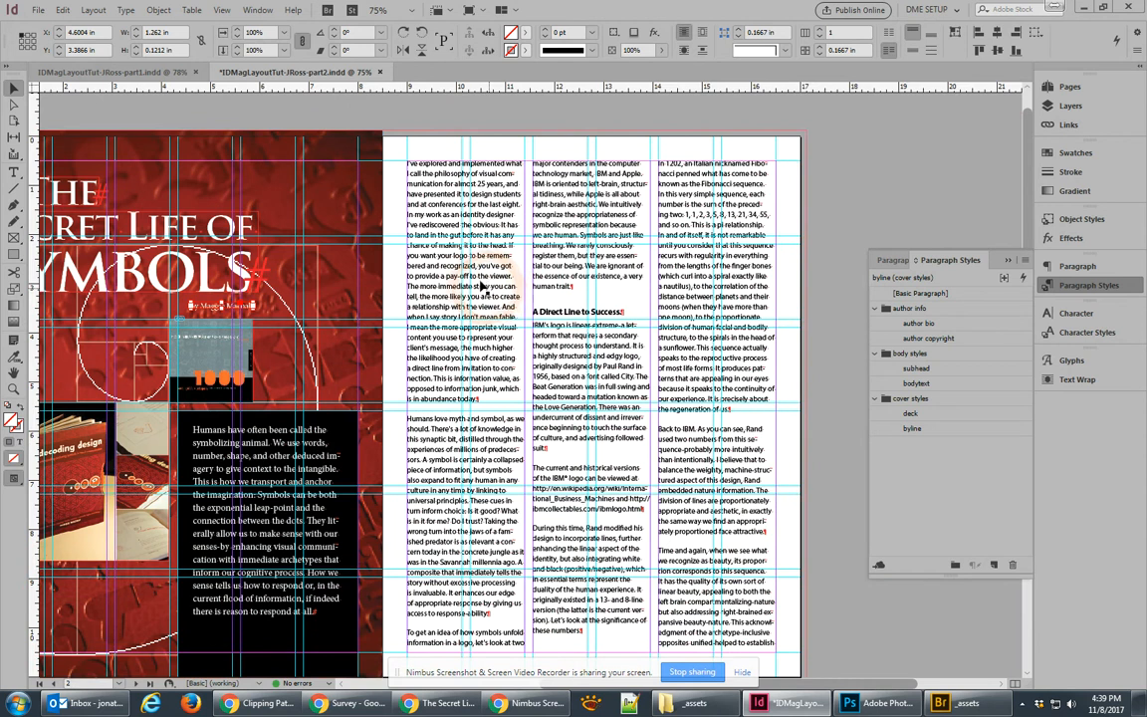
Step: Give the article's opening paragraph a 3-line drop cap from the Paragraph panel
{"action": "left_click", "coordinate": [426, 167]}
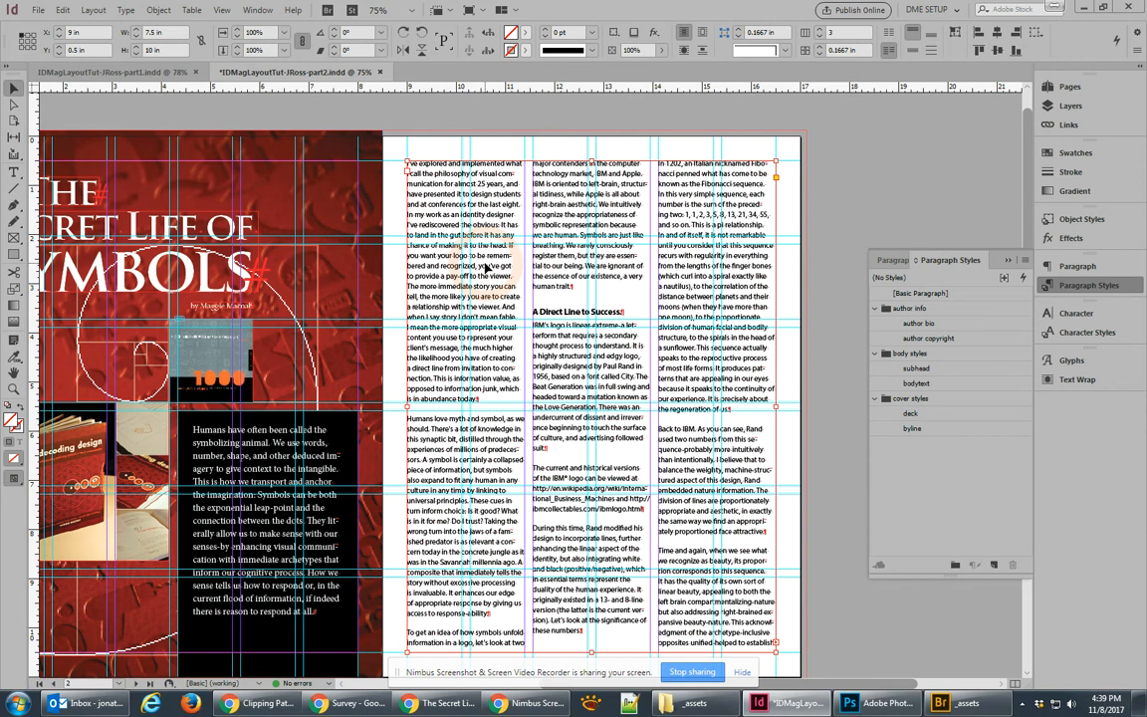
{"action": "double_click", "coordinate": [435, 189]}
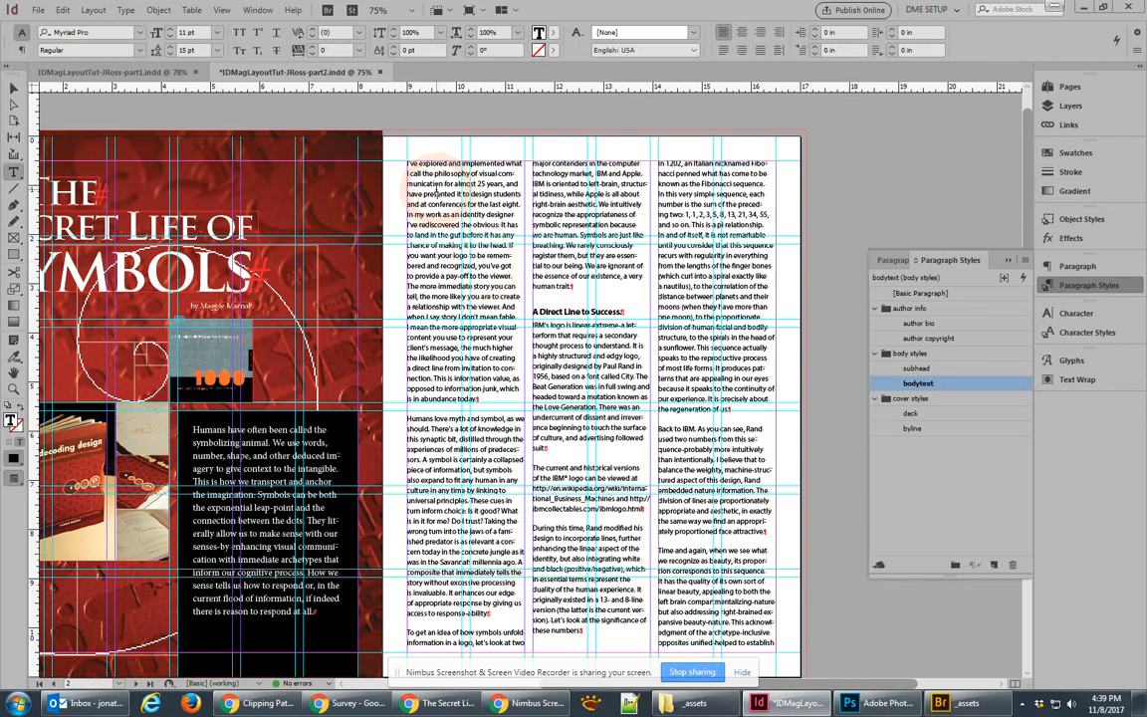
{"action": "left_click_drag", "start_coordinate": [436, 189], "coordinate": [396, 147]}
{"action": "left_click", "coordinate": [441, 196]}
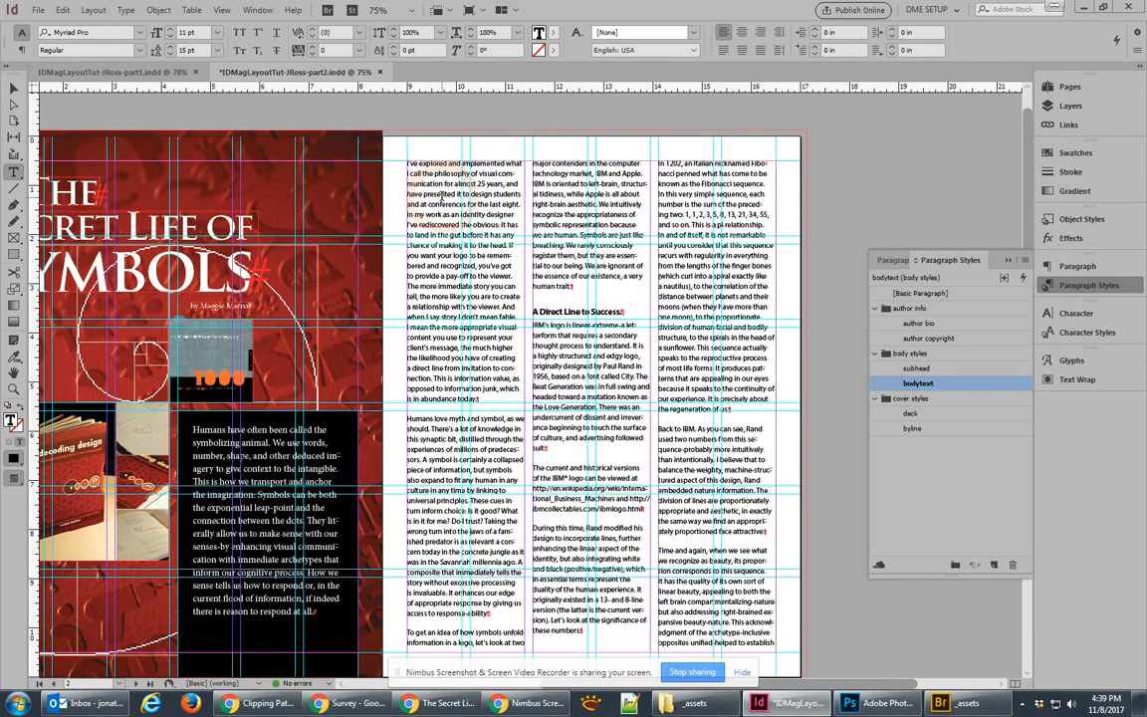
{"action": "left_click", "coordinate": [20, 49]}
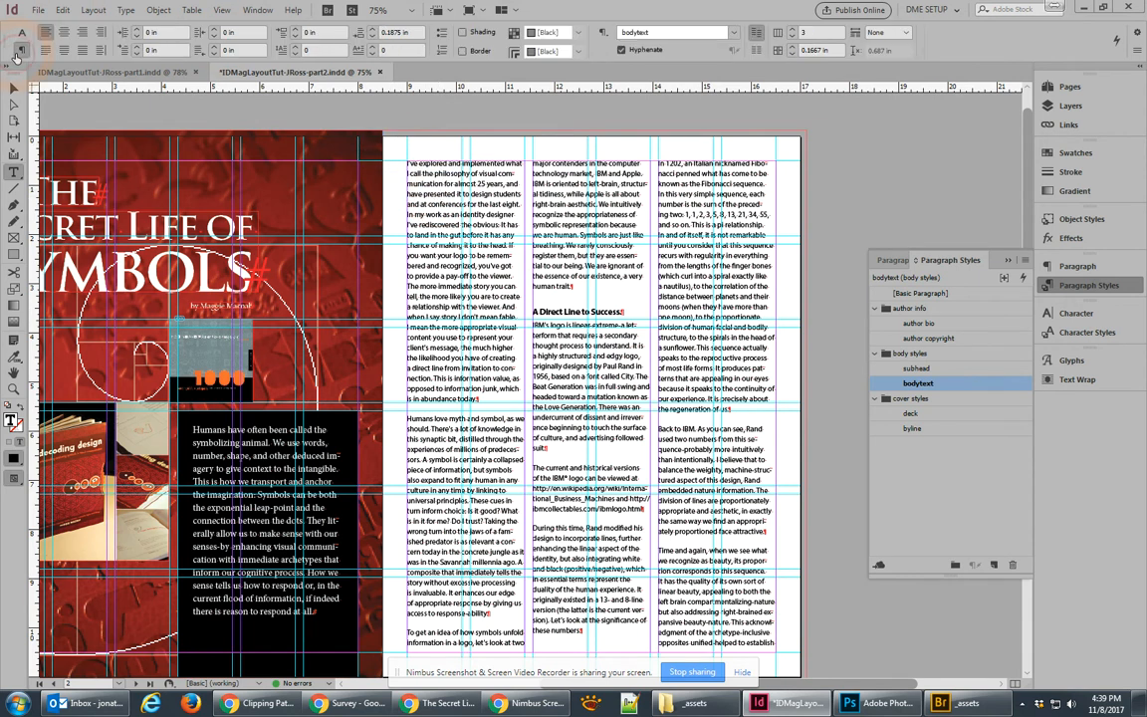
{"action": "left_click", "coordinate": [1090, 269]}
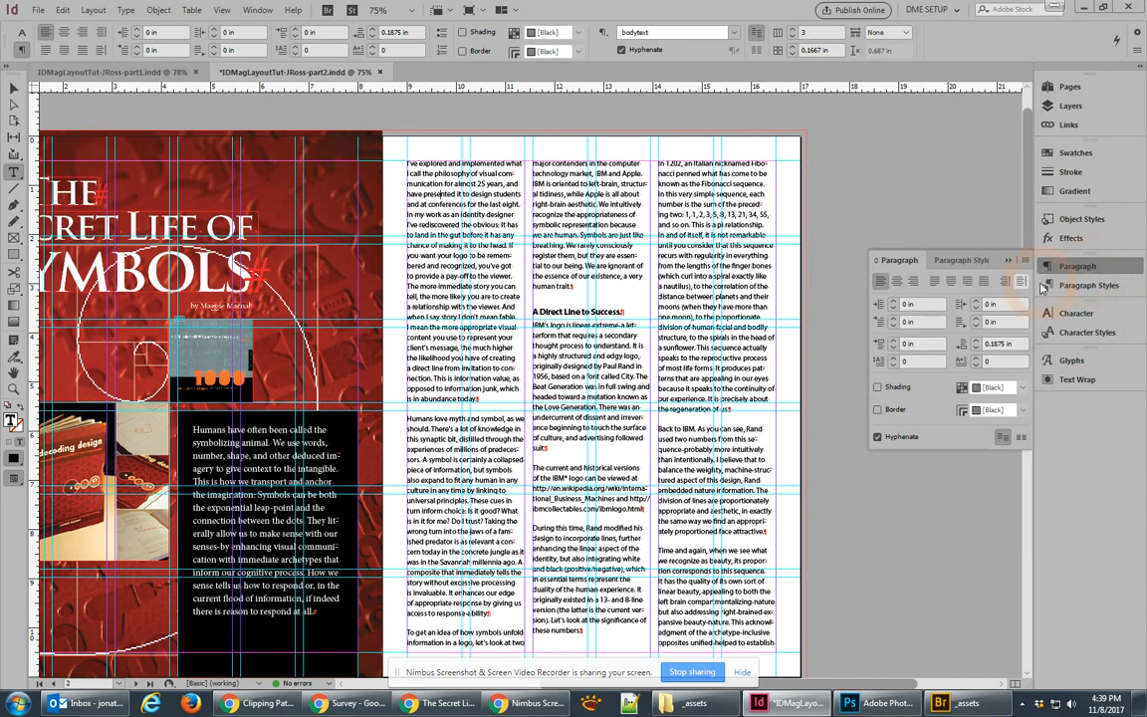
{"action": "left_click", "coordinate": [894, 357]}
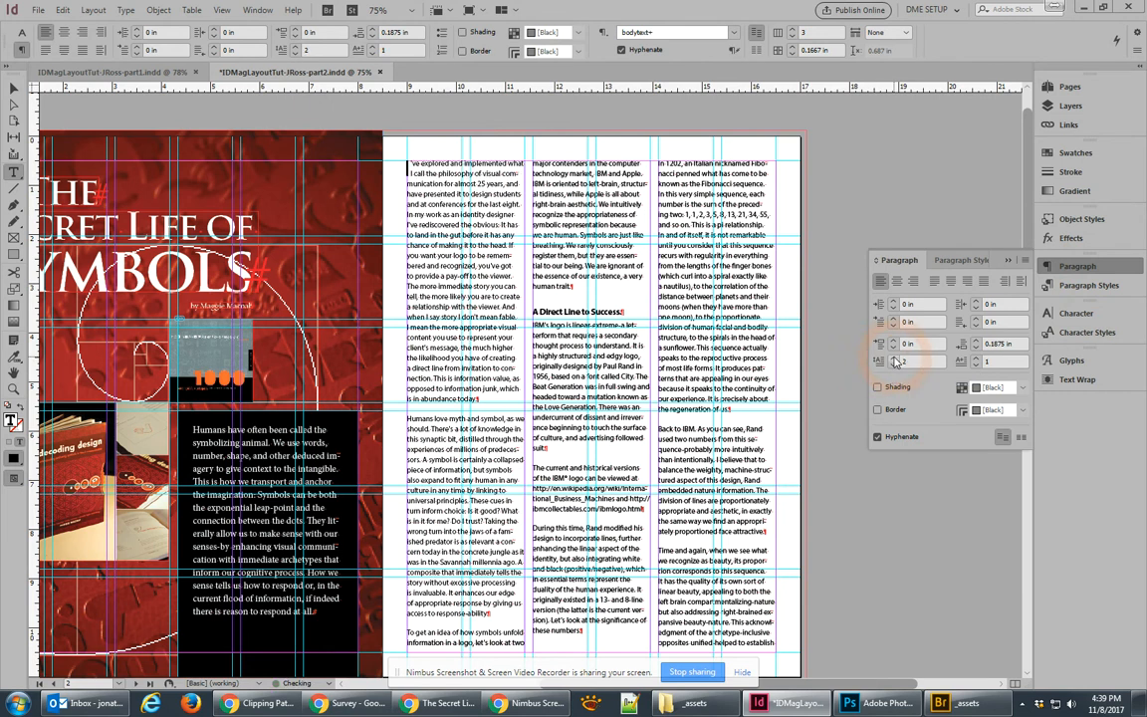
{"action": "left_click", "coordinate": [894, 359]}
{"action": "left_click", "coordinate": [894, 359]}
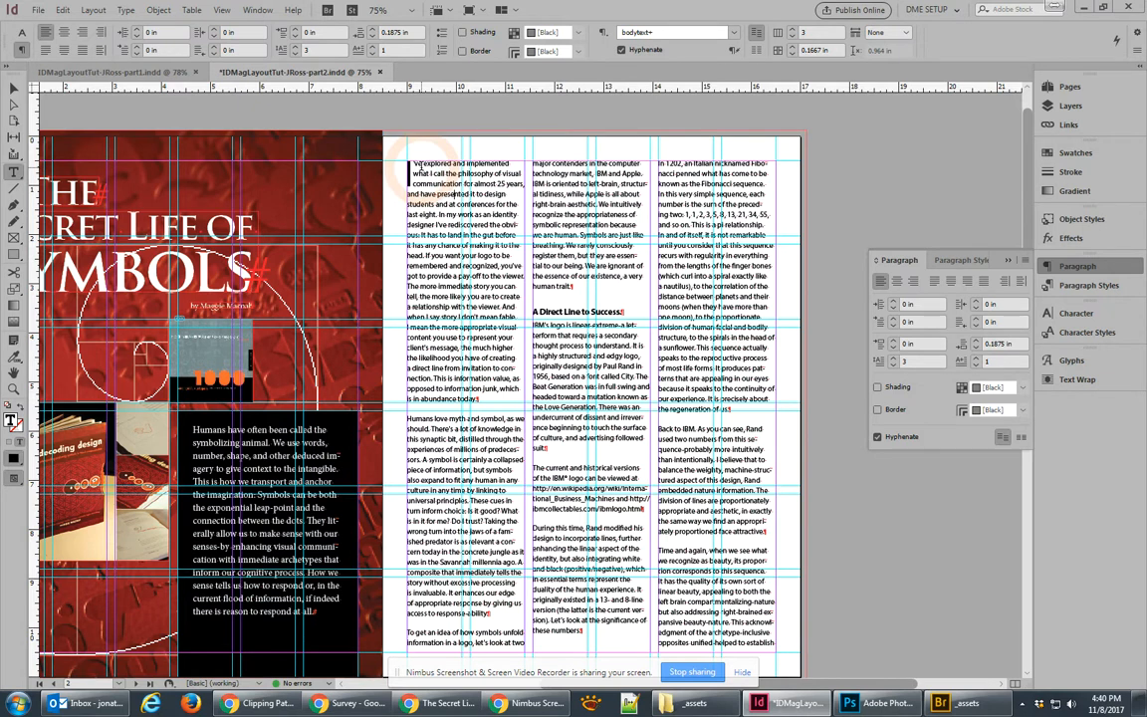
{"action": "left_click", "coordinate": [1065, 288]}
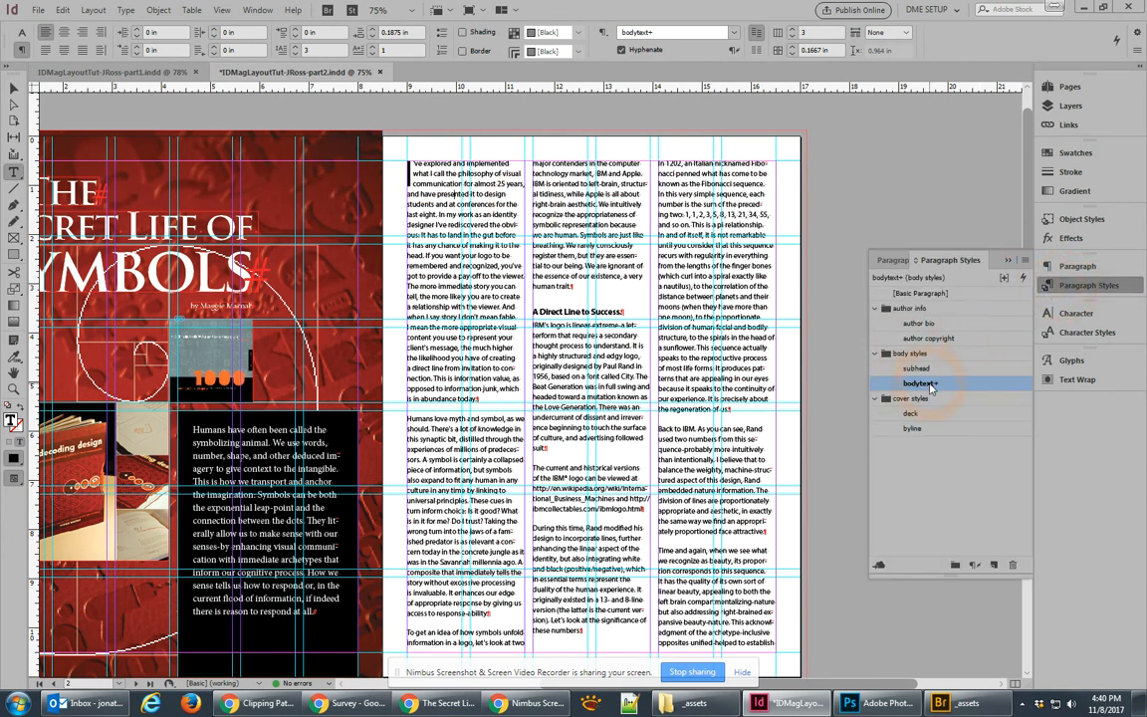
Step: Create a paragraph style from the drop-cap paragraph and name it 'bodytext w dropcap'
{"action": "left_click", "coordinate": [993, 566]}
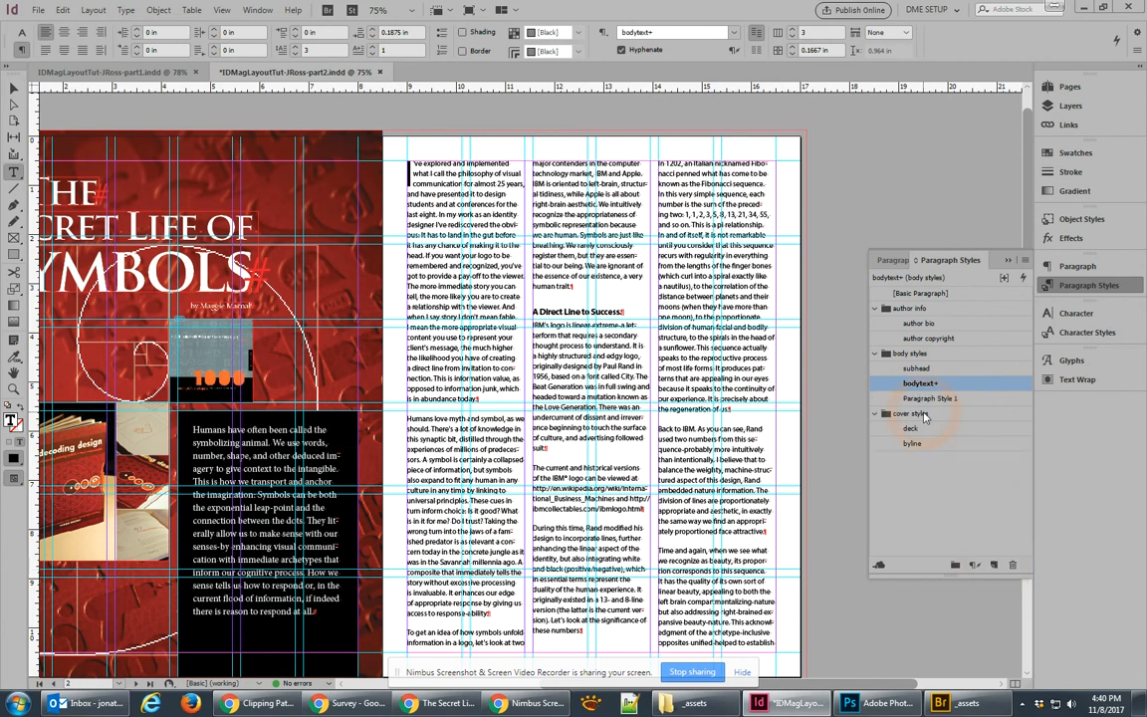
{"action": "double_click", "coordinate": [925, 399]}
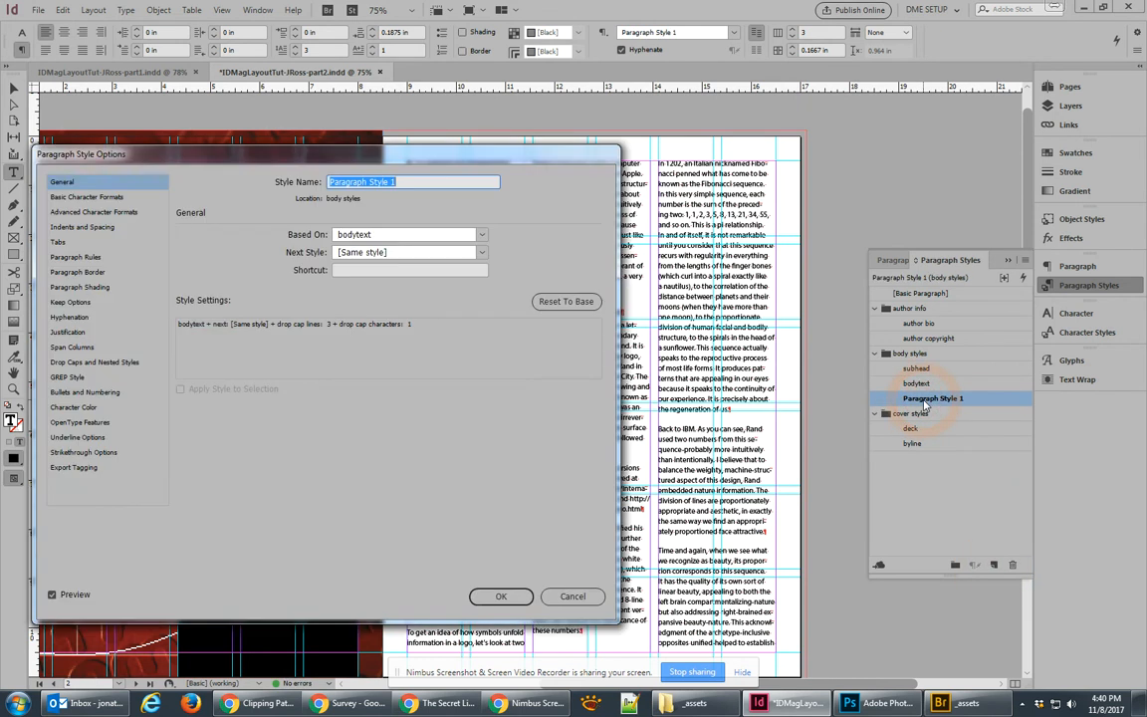
{"action": "type", "text": "body"}
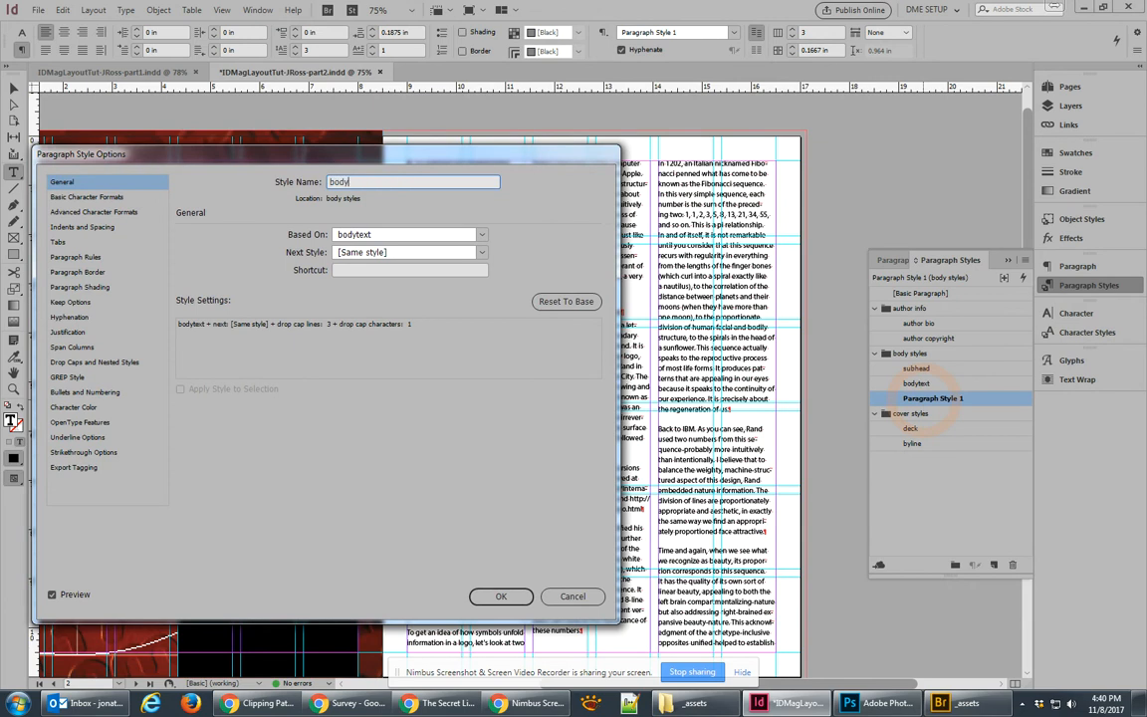
{"action": "type", "text": "text plus dropcap"}
{"action": "double_click", "coordinate": [375, 182]}
{"action": "type", "text": "w"}
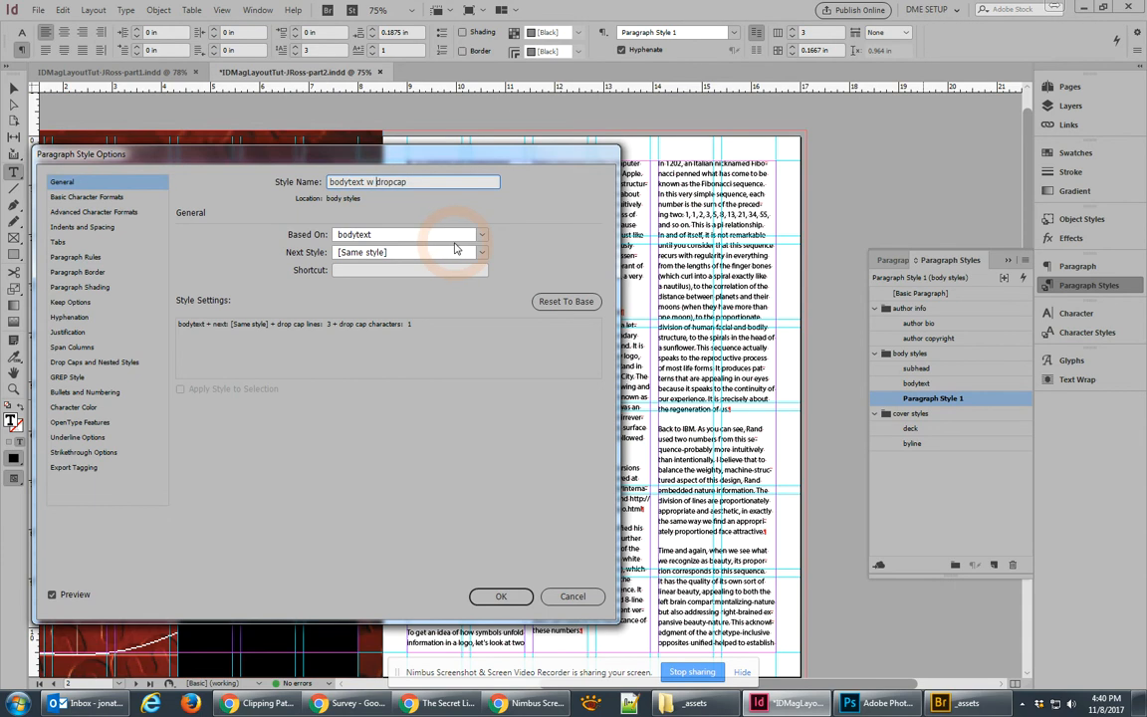
{"action": "left_click", "coordinate": [503, 595]}
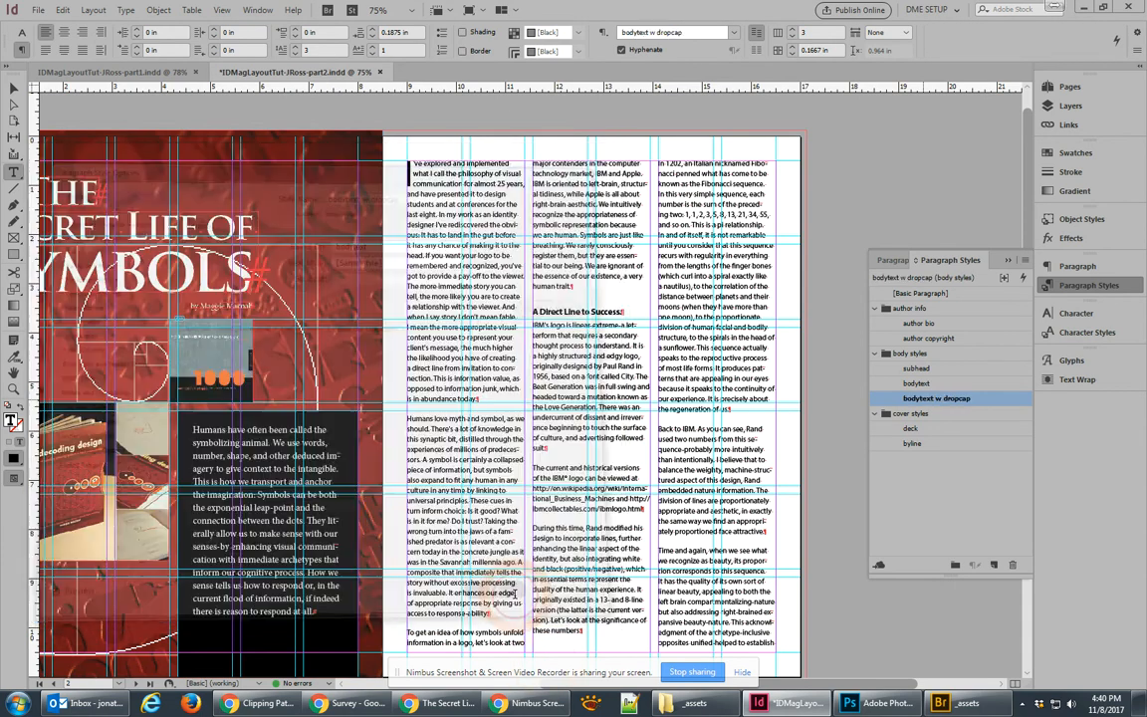
{"action": "left_click", "coordinate": [565, 337]}
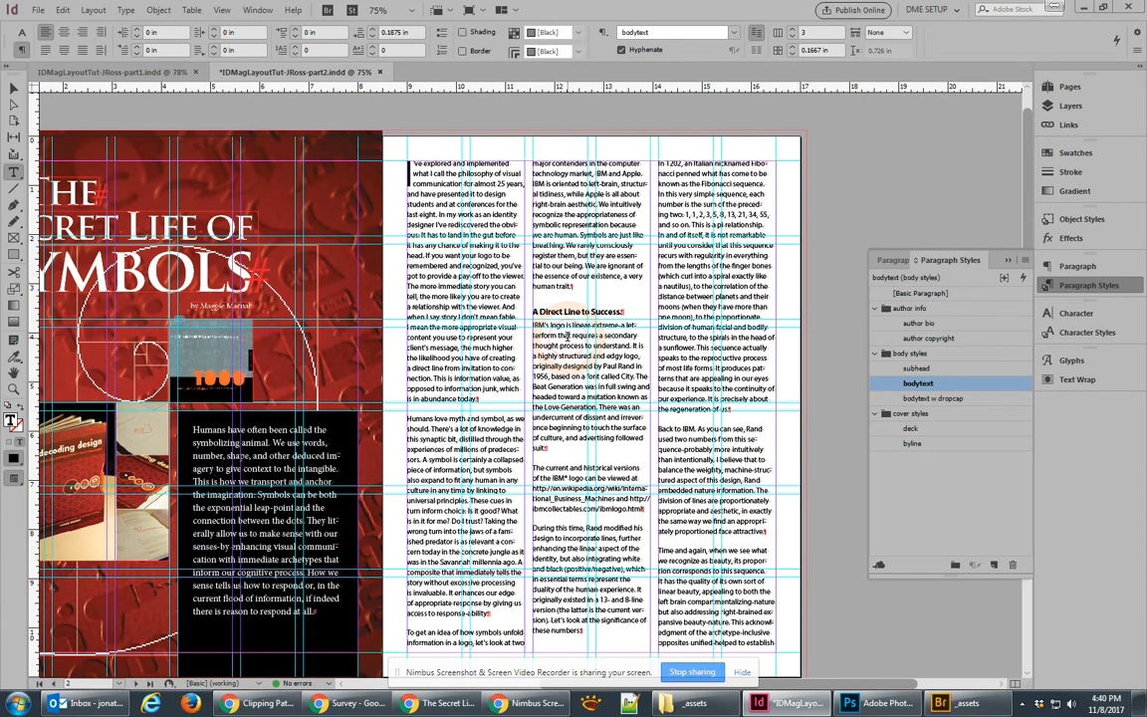
{"action": "left_click", "coordinate": [725, 430]}
{"action": "left_click", "coordinate": [936, 398]}
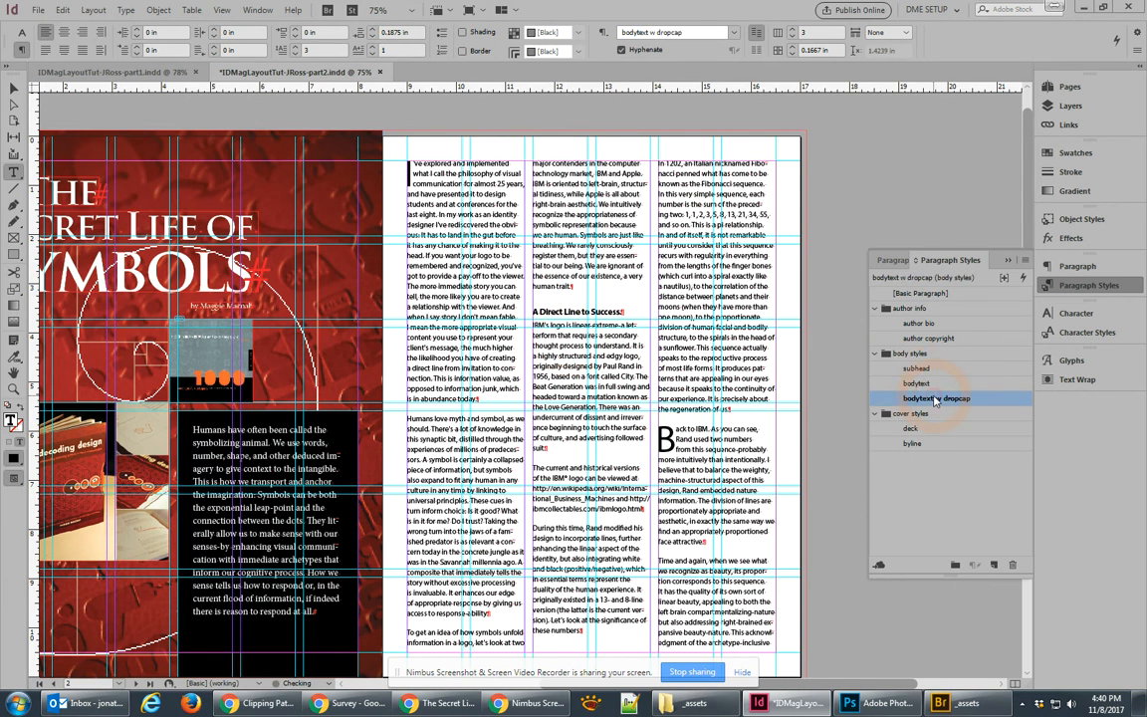
{"action": "left_click", "coordinate": [918, 384]}
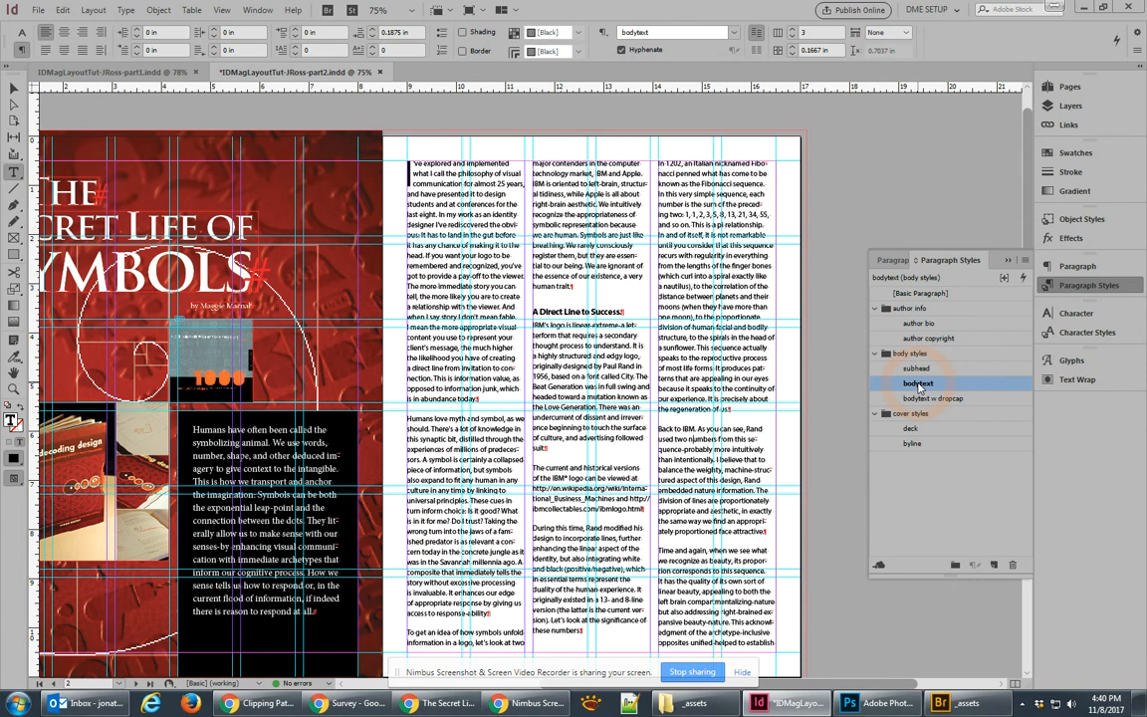
{"action": "left_click", "coordinate": [415, 169]}
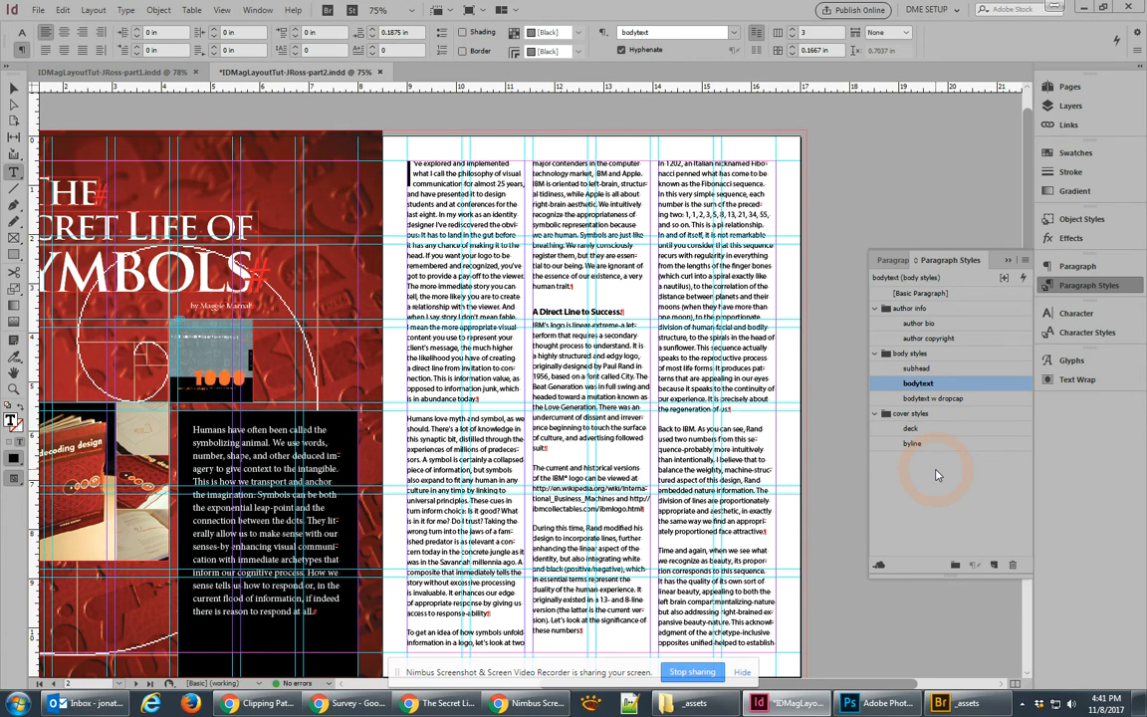
Step: Switch to the Character Styles panel, then zoom in and select 'IBM' in the middle column
{"action": "left_click", "coordinate": [1083, 334]}
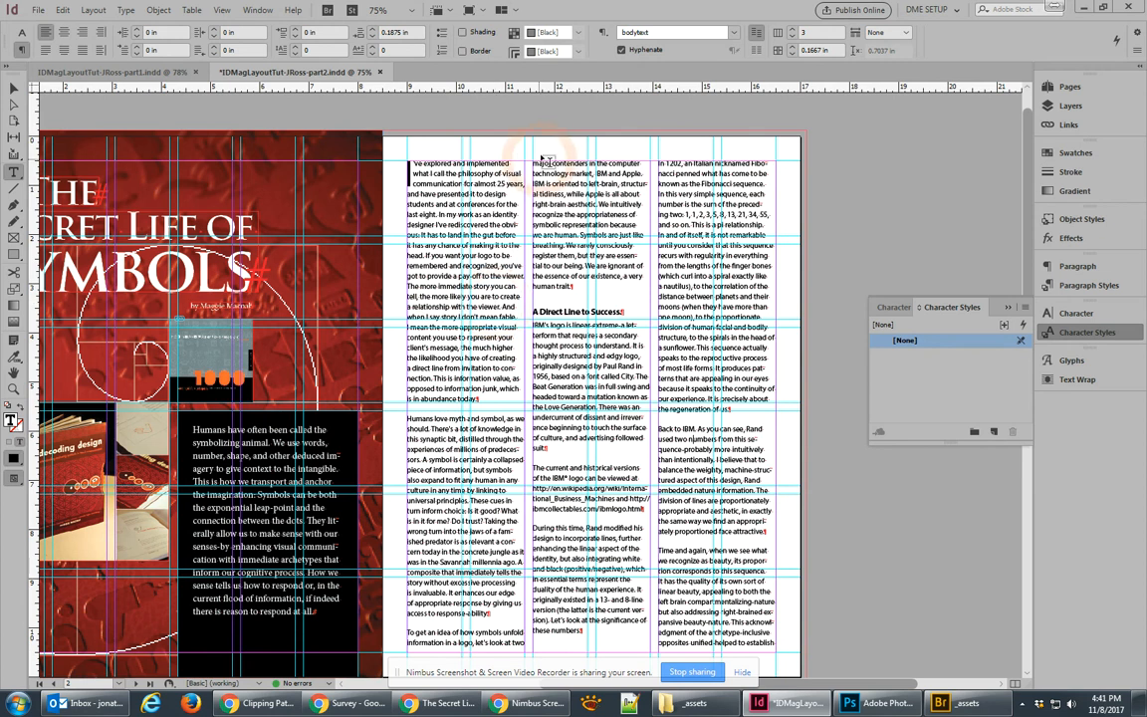
{"action": "scroll", "coordinate": [613, 205], "scroll_direction": "up", "scroll_amount": 2}
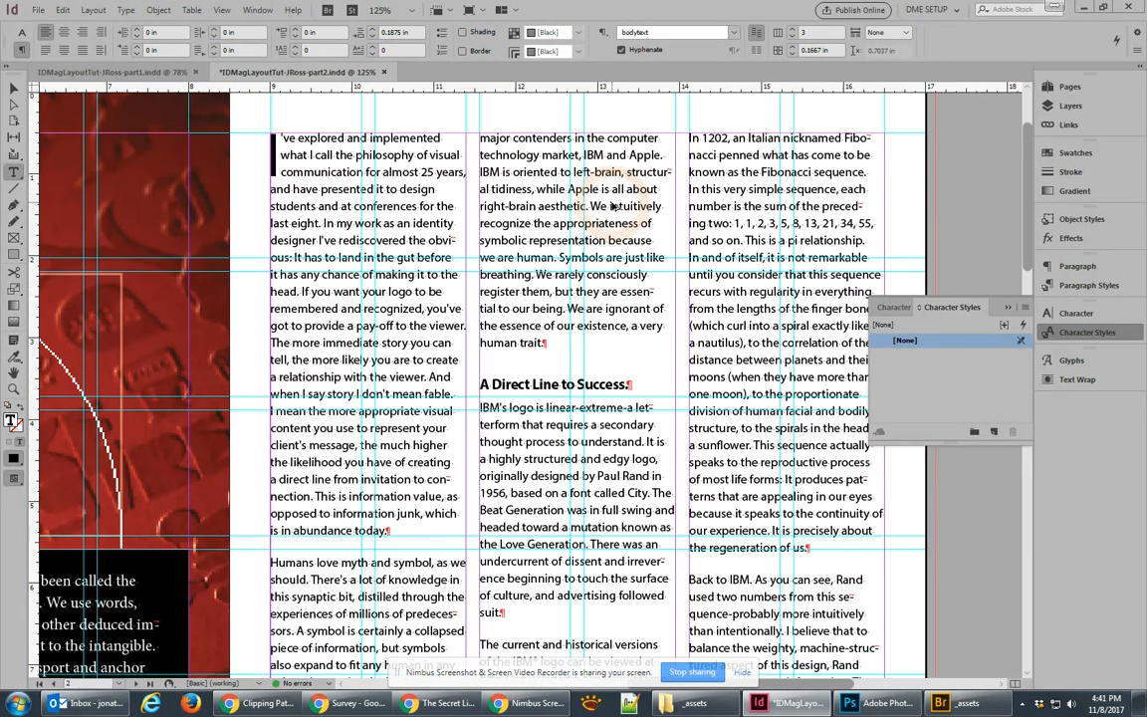
{"action": "scroll", "coordinate": [613, 205], "scroll_direction": "up", "scroll_amount": 2}
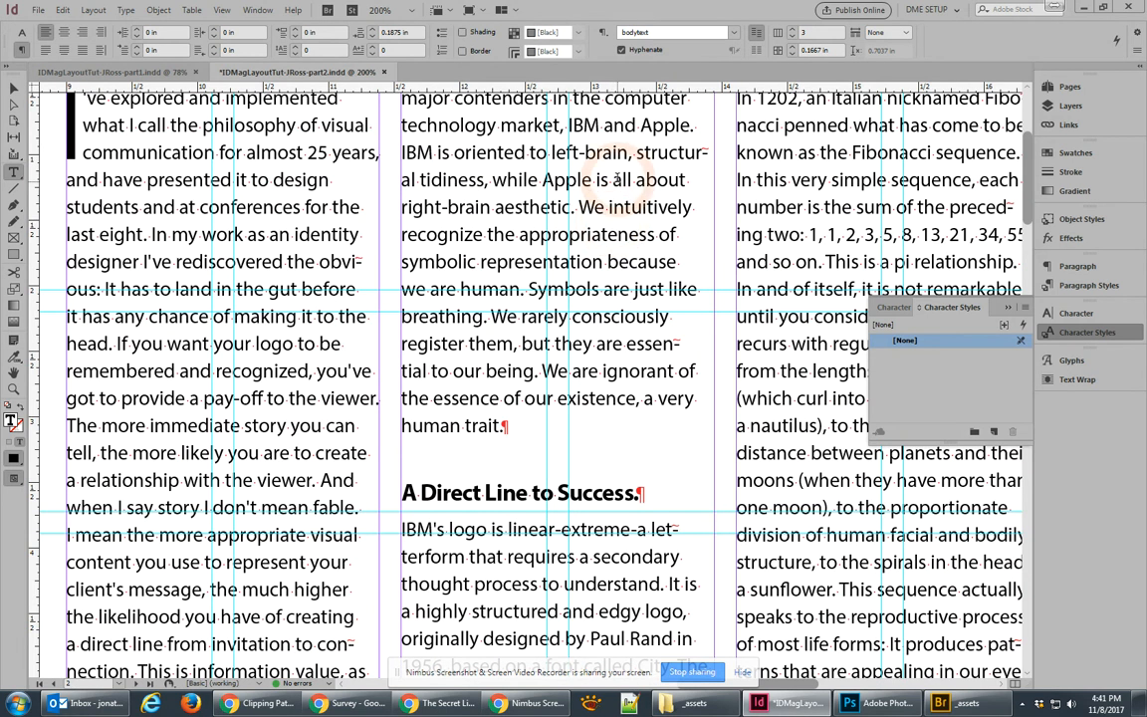
{"action": "scroll", "coordinate": [612, 224], "scroll_direction": "down", "scroll_amount": 3}
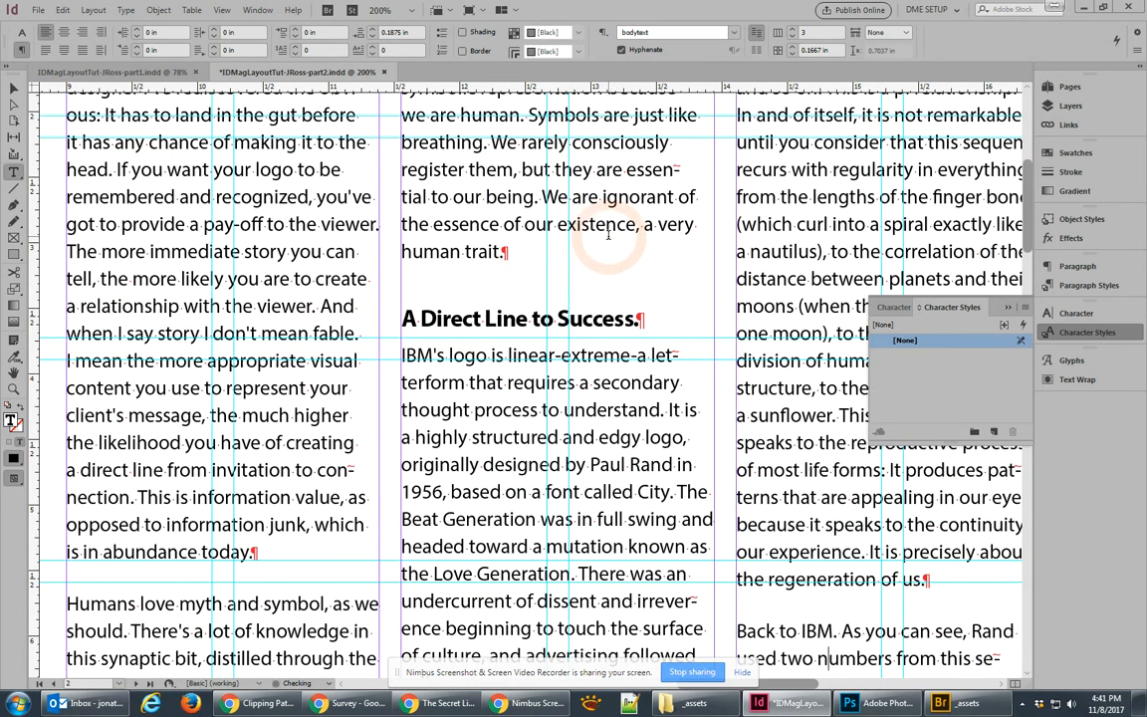
{"action": "left_click", "coordinate": [602, 282]}
{"action": "scroll", "coordinate": [605, 280], "scroll_direction": "up", "scroll_amount": 3}
{"action": "scroll", "coordinate": [608, 284], "scroll_direction": "up", "scroll_amount": 1}
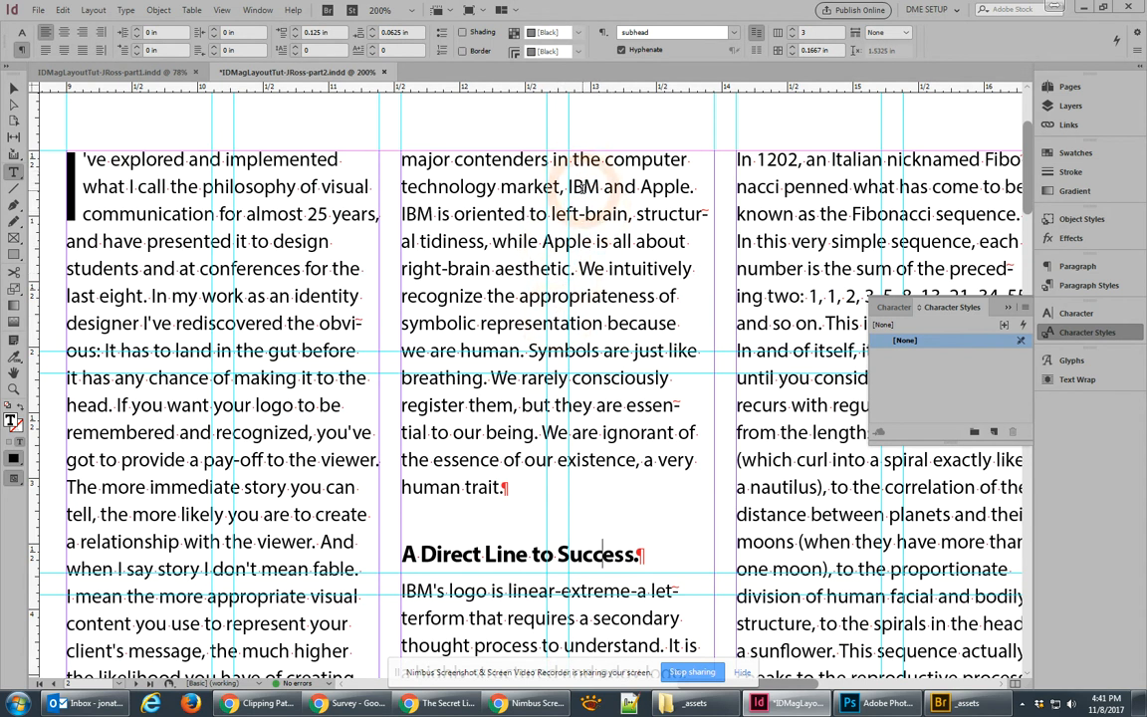
{"action": "double_click", "coordinate": [584, 186]}
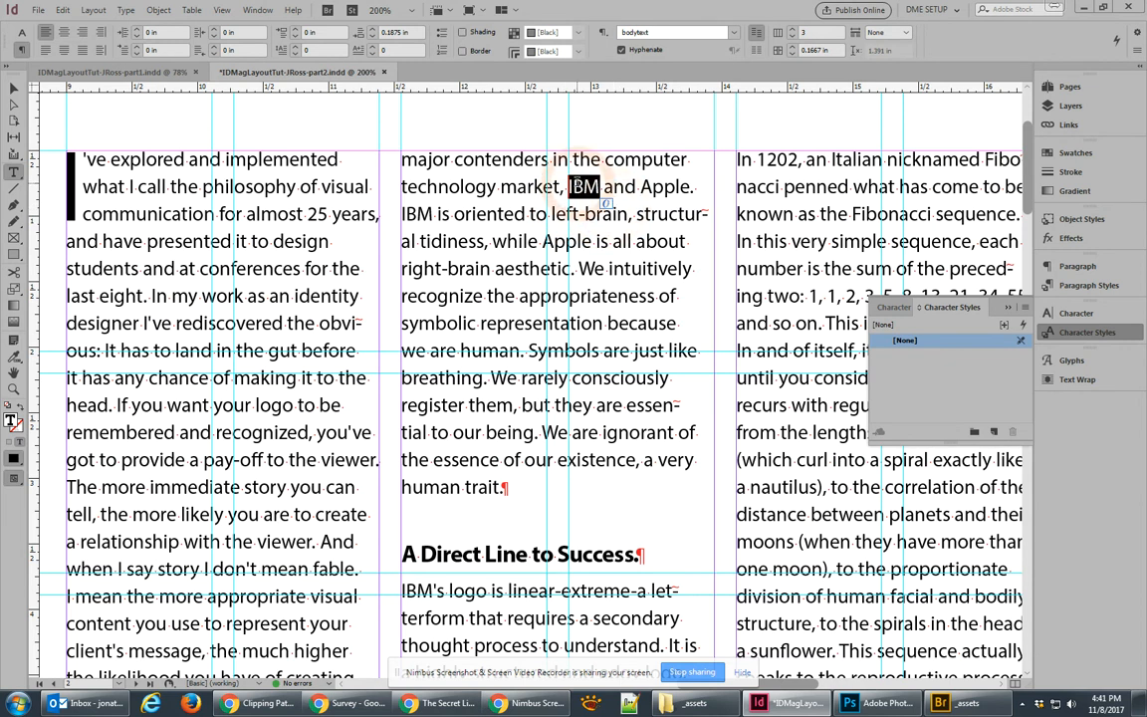
Step: Set the selected word IBM to Bold in the Character panel
{"action": "left_click", "coordinate": [1076, 314]}
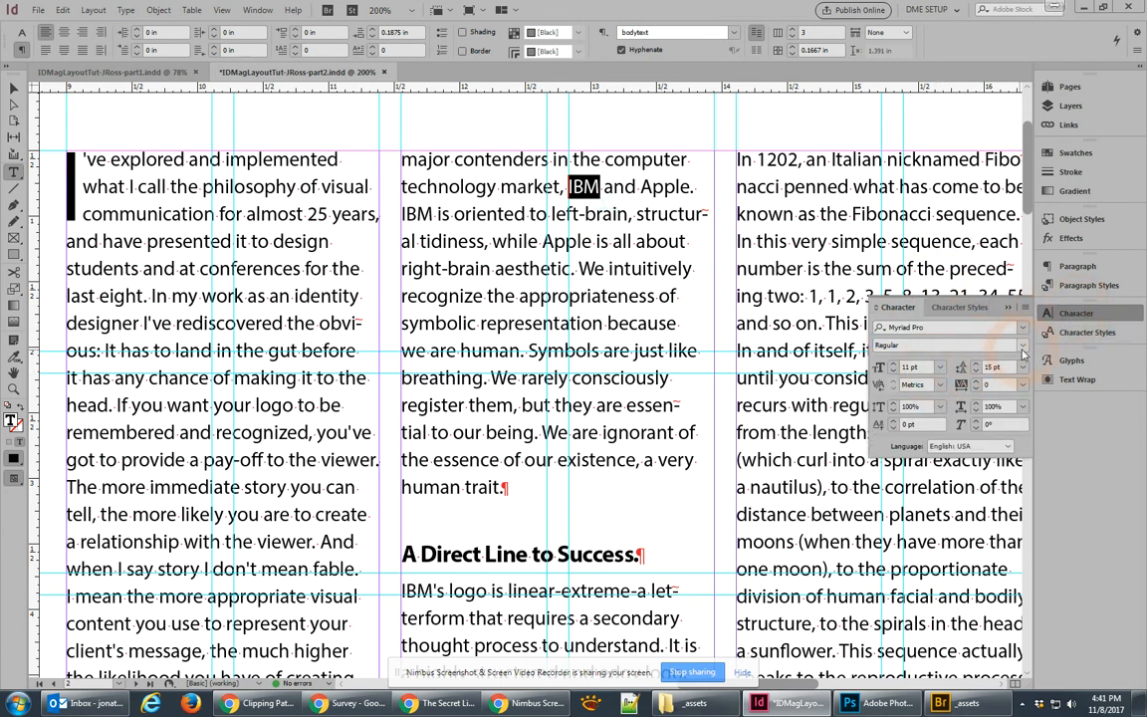
{"action": "left_click", "coordinate": [1024, 346]}
{"action": "left_click", "coordinate": [901, 474]}
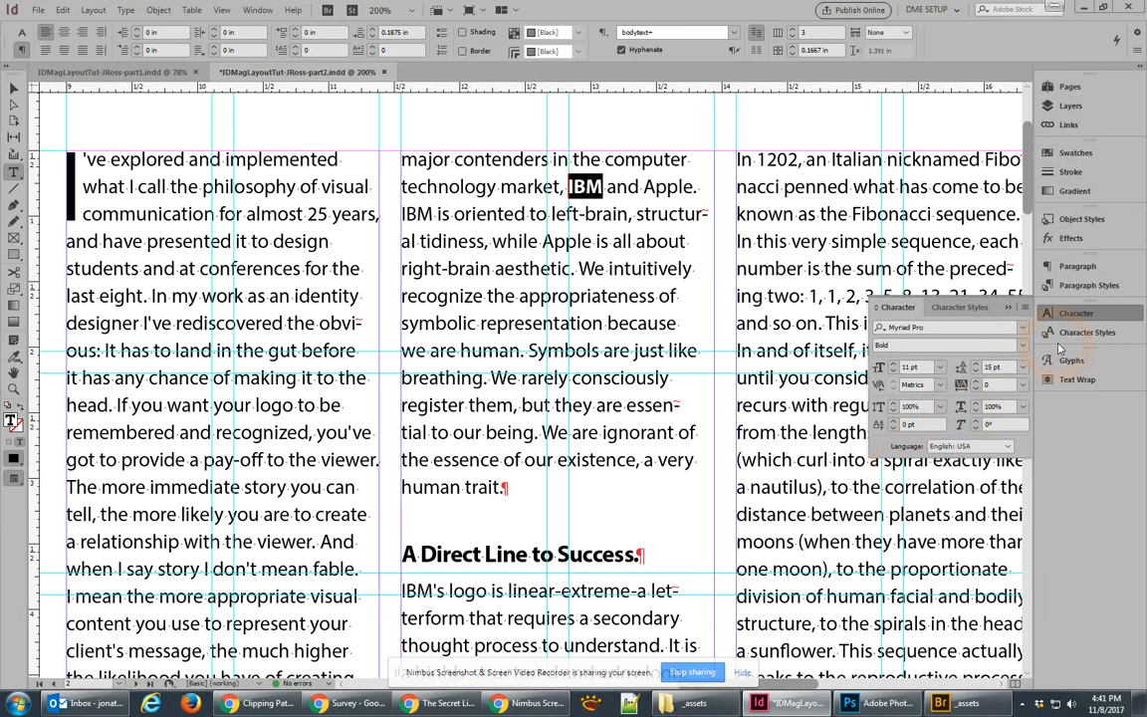
Step: Save the bold formatting as a new character style named 'bodytext bold'
{"action": "left_click", "coordinate": [1086, 332]}
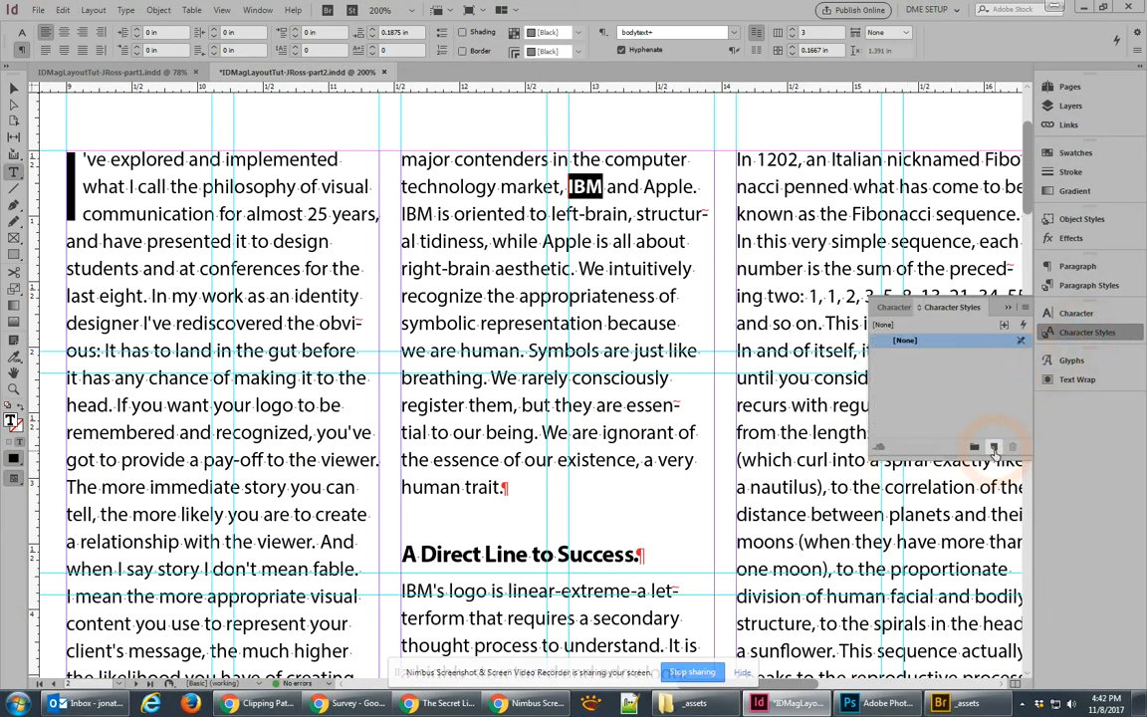
{"action": "left_click", "coordinate": [993, 450]}
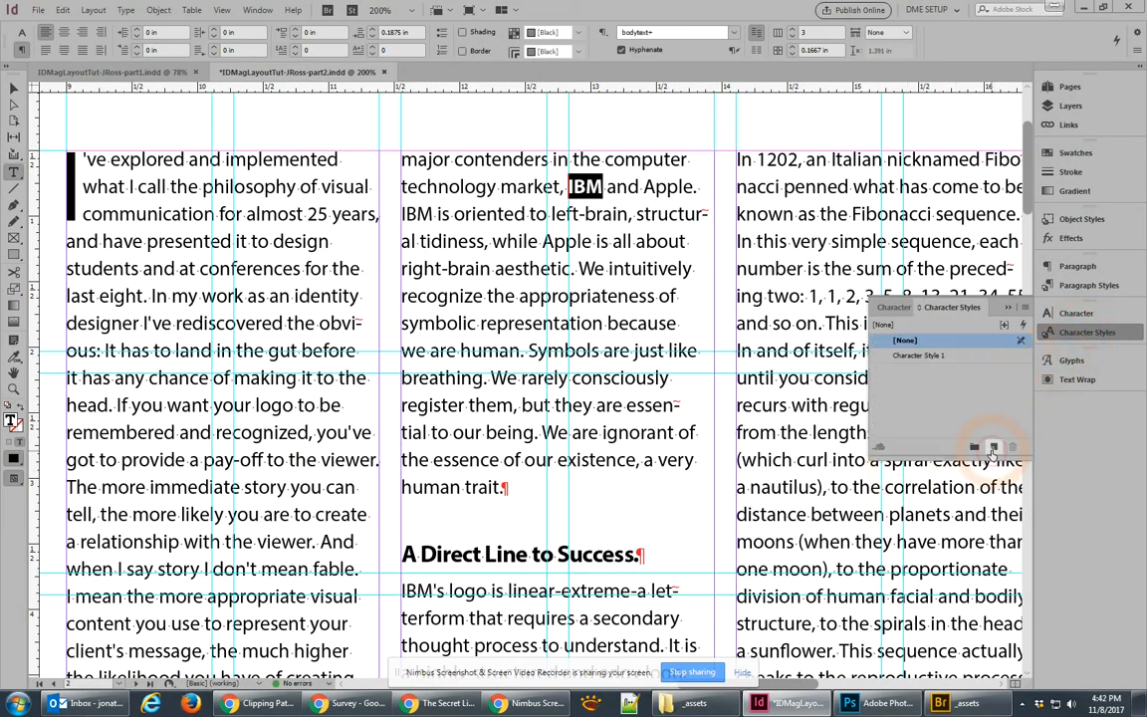
{"action": "double_click", "coordinate": [921, 357]}
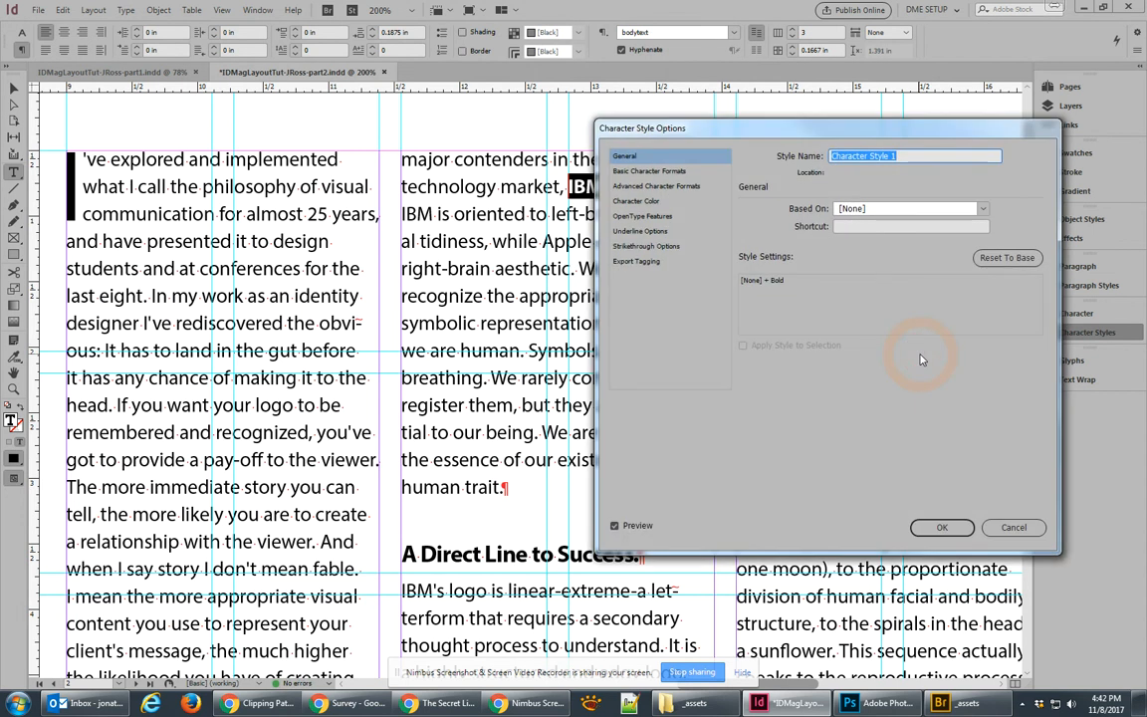
{"action": "type", "text": "bodytext bold"}
{"action": "left_click", "coordinate": [949, 529]}
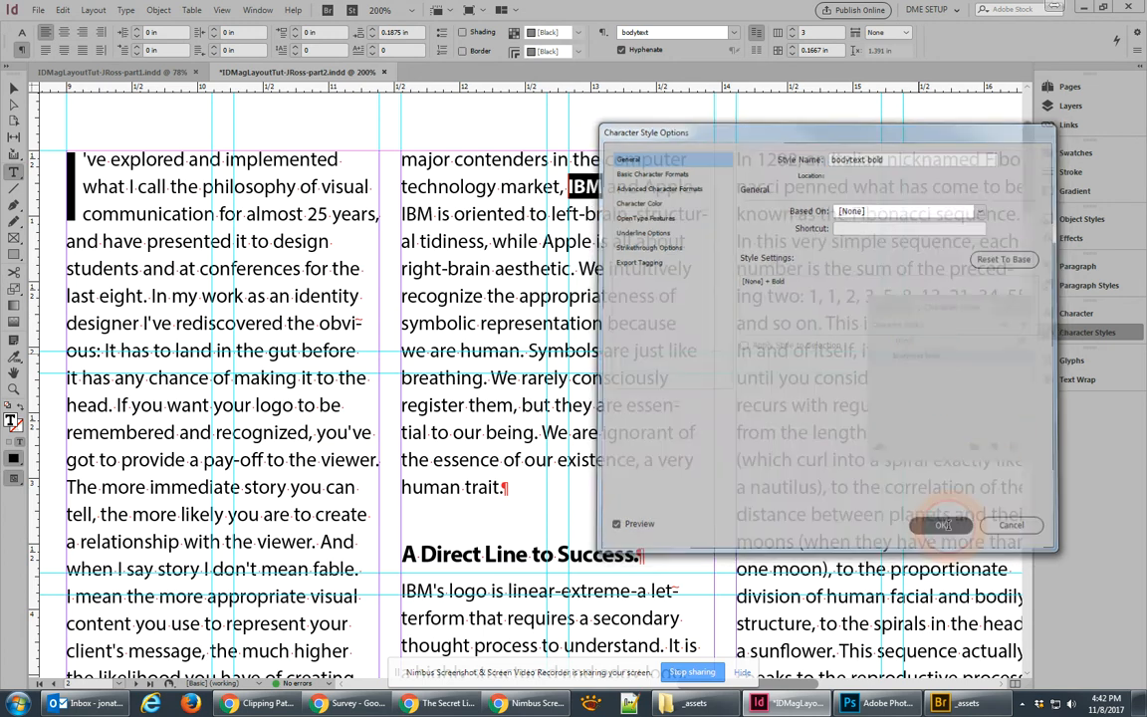
{"action": "left_click_drag", "start_coordinate": [644, 188], "coordinate": [694, 187]}
Step: Apply bodytext bold to Apple and to the IBM opening the next paragraph
{"action": "left_click", "coordinate": [920, 355]}
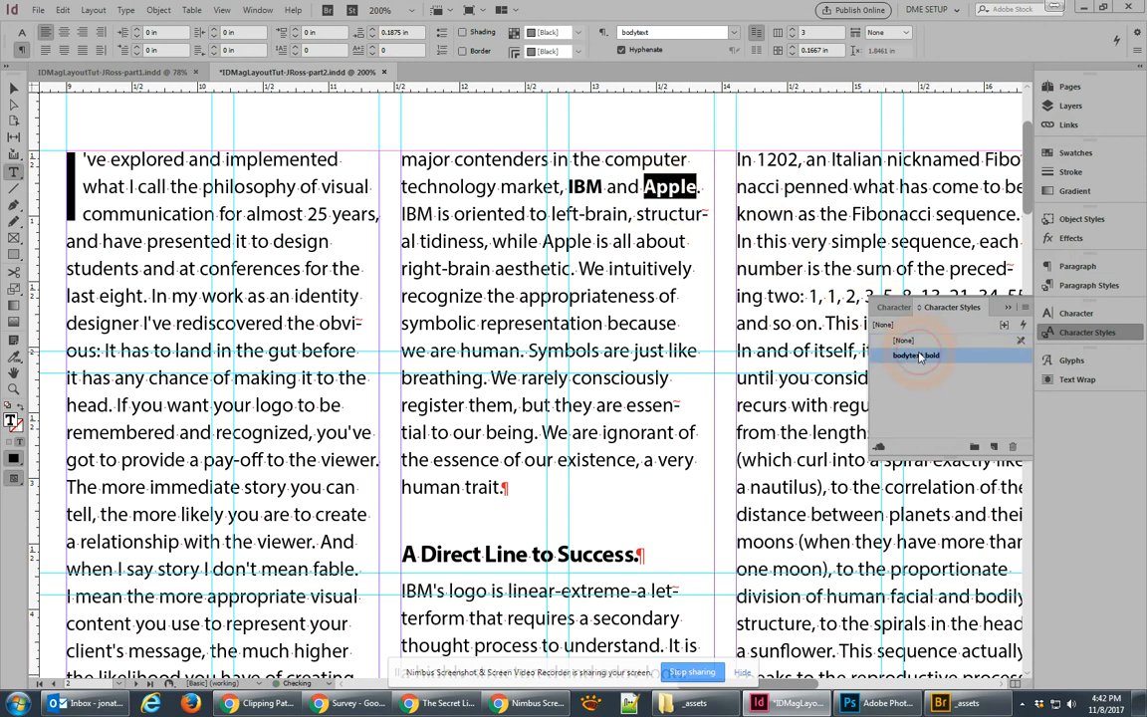
{"action": "scroll", "coordinate": [542, 474], "scroll_direction": "down", "scroll_amount": 3}
{"action": "left_click_drag", "start_coordinate": [435, 357], "coordinate": [402, 356]}
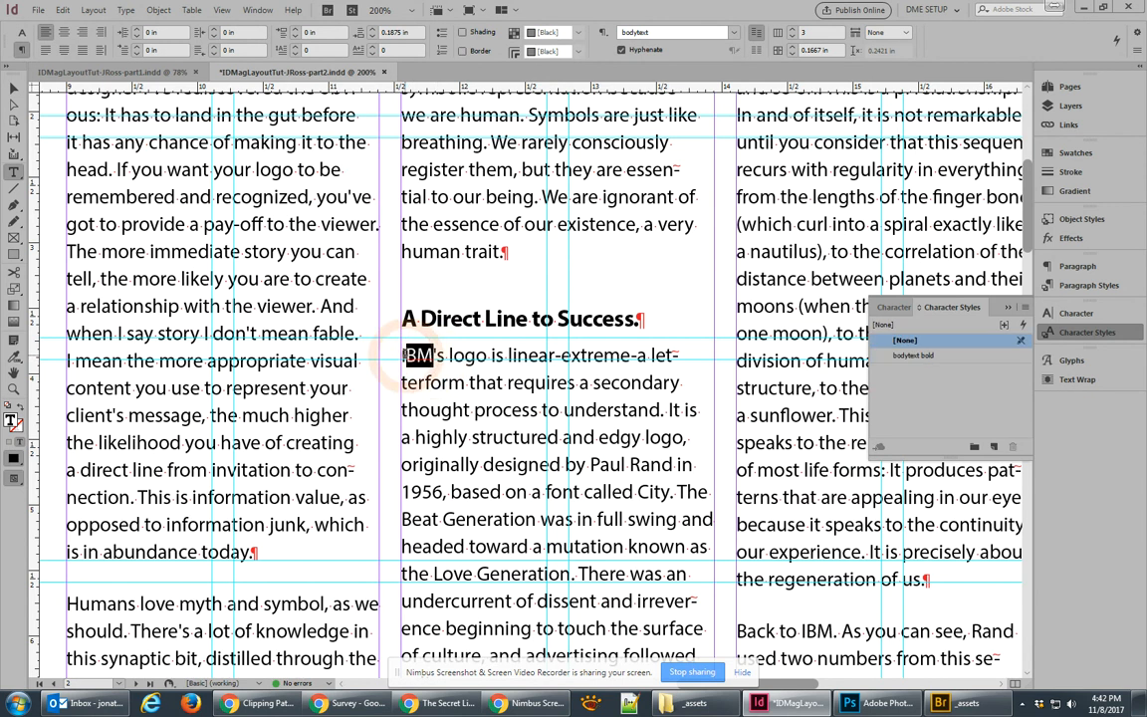
{"action": "left_click", "coordinate": [917, 358]}
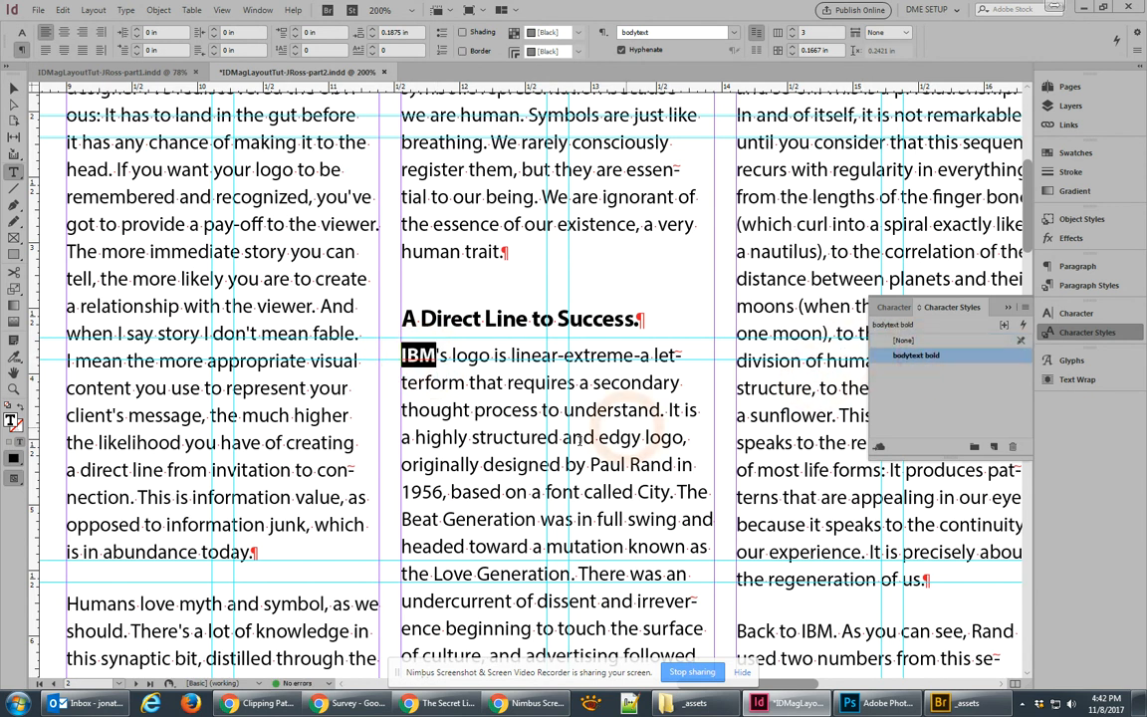
{"action": "scroll", "coordinate": [576, 523], "scroll_direction": "down", "scroll_amount": 2}
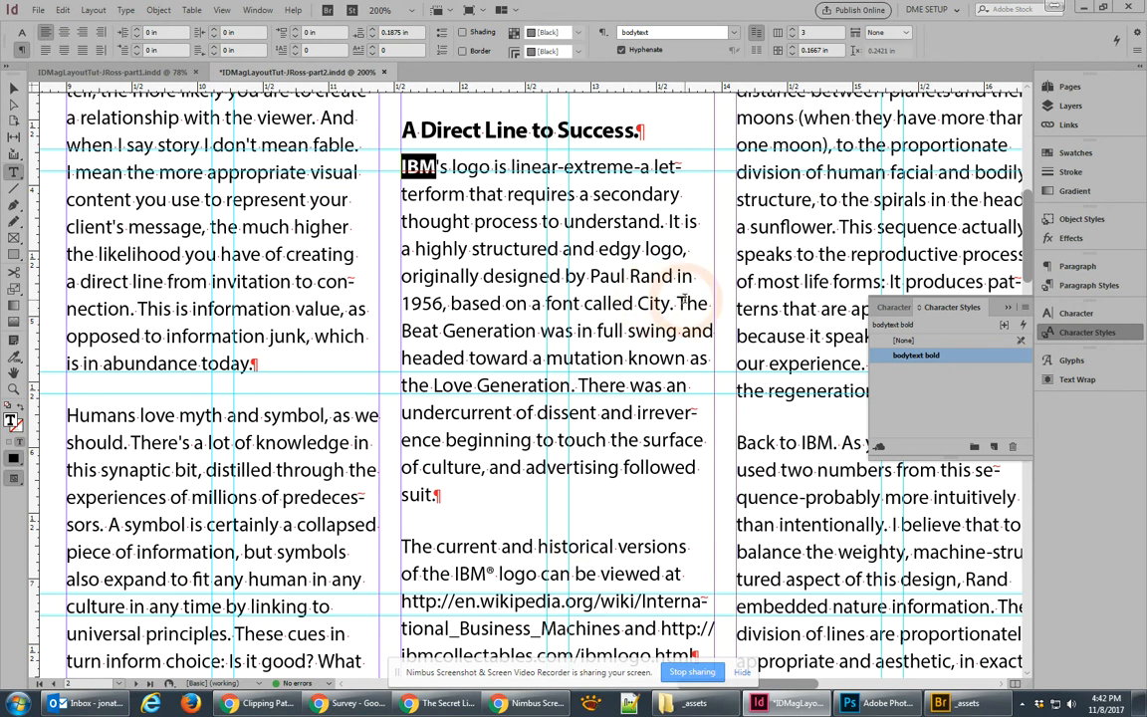
{"action": "left_click_drag", "start_coordinate": [675, 303], "coordinate": [538, 330]}
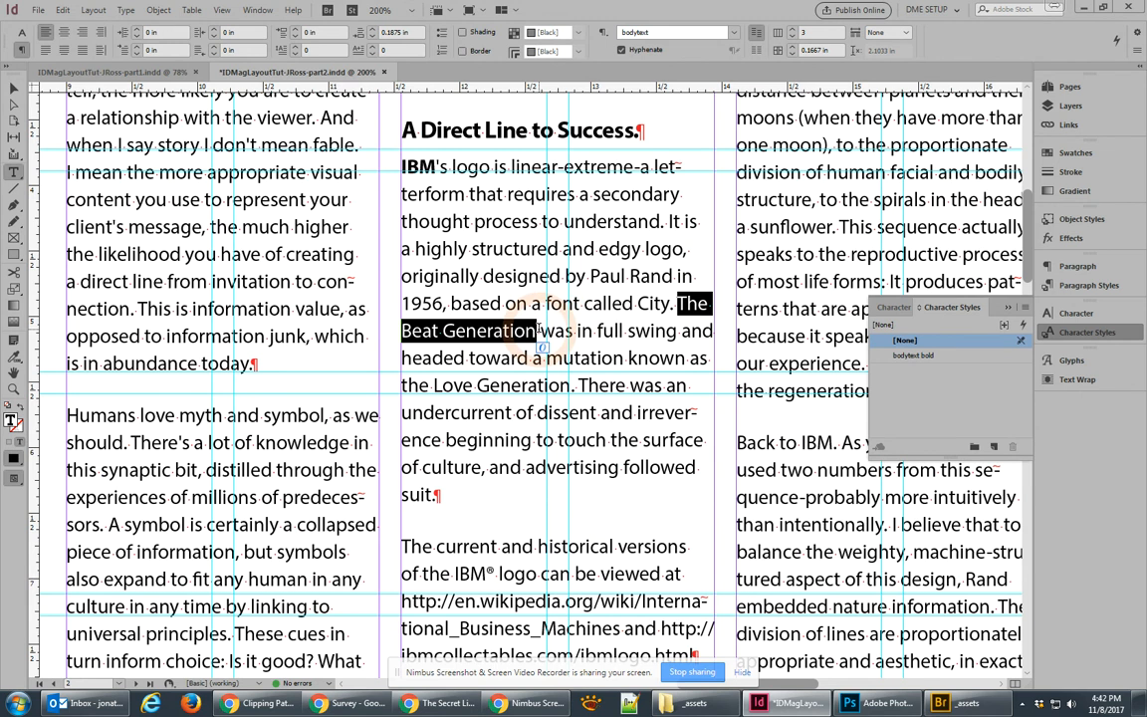
Step: Create a 'bodytext italic' character style with Italic font style, applied to The Beat Generation
{"action": "left_click", "coordinate": [993, 448]}
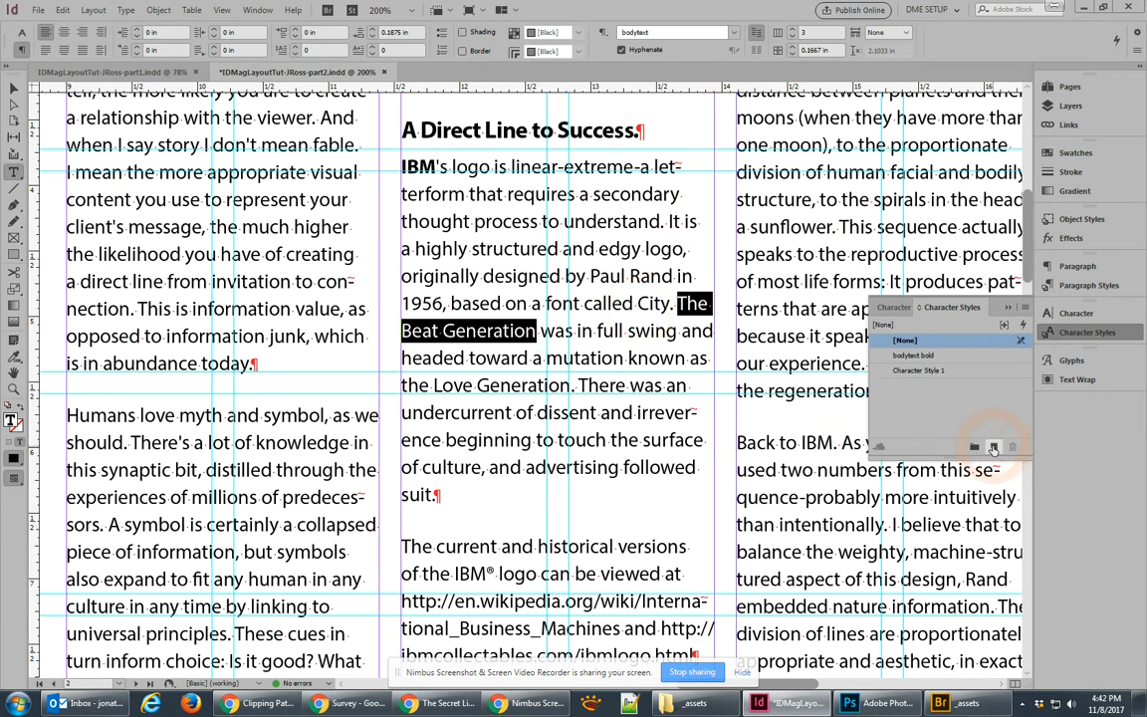
{"action": "left_click", "coordinate": [915, 371]}
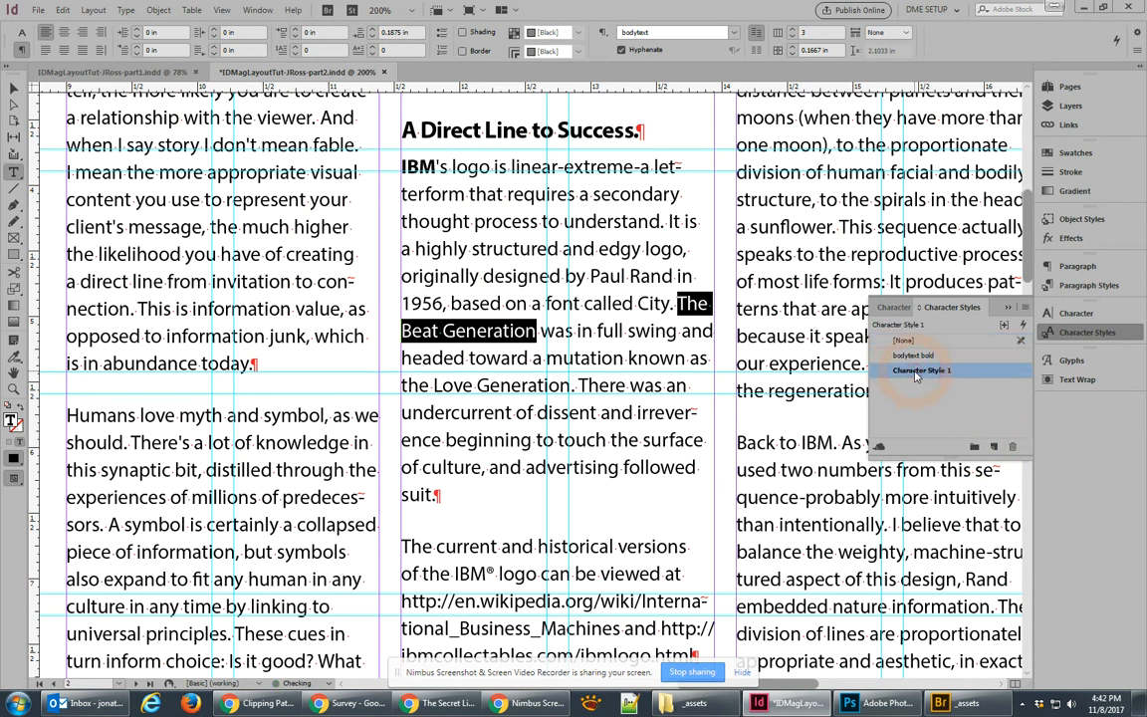
{"action": "left_click", "coordinate": [917, 371]}
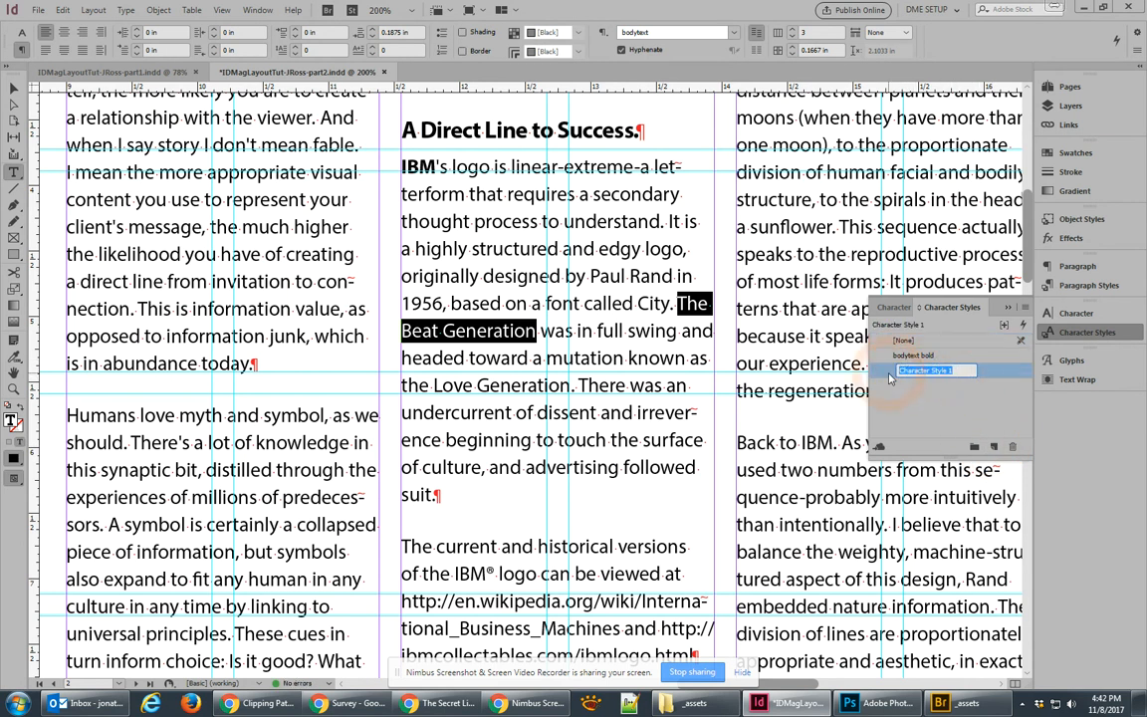
{"action": "type", "text": "bodyte"}
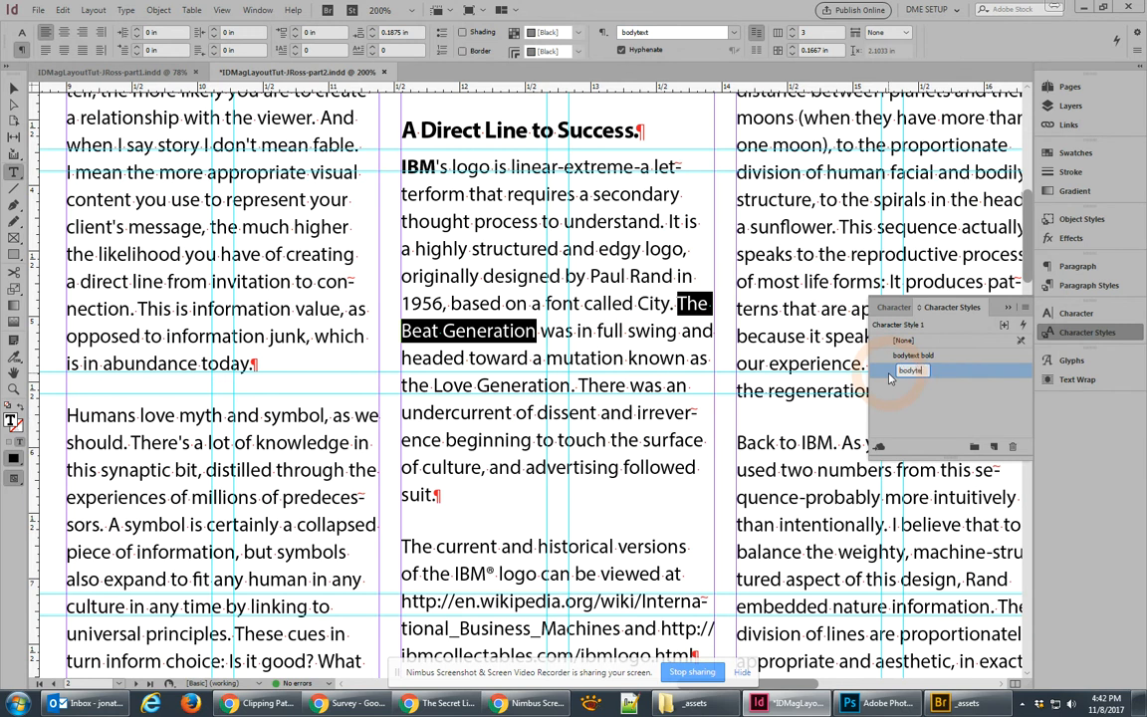
{"action": "type", "text": "xt italic"}
{"action": "double_click", "coordinate": [914, 375]}
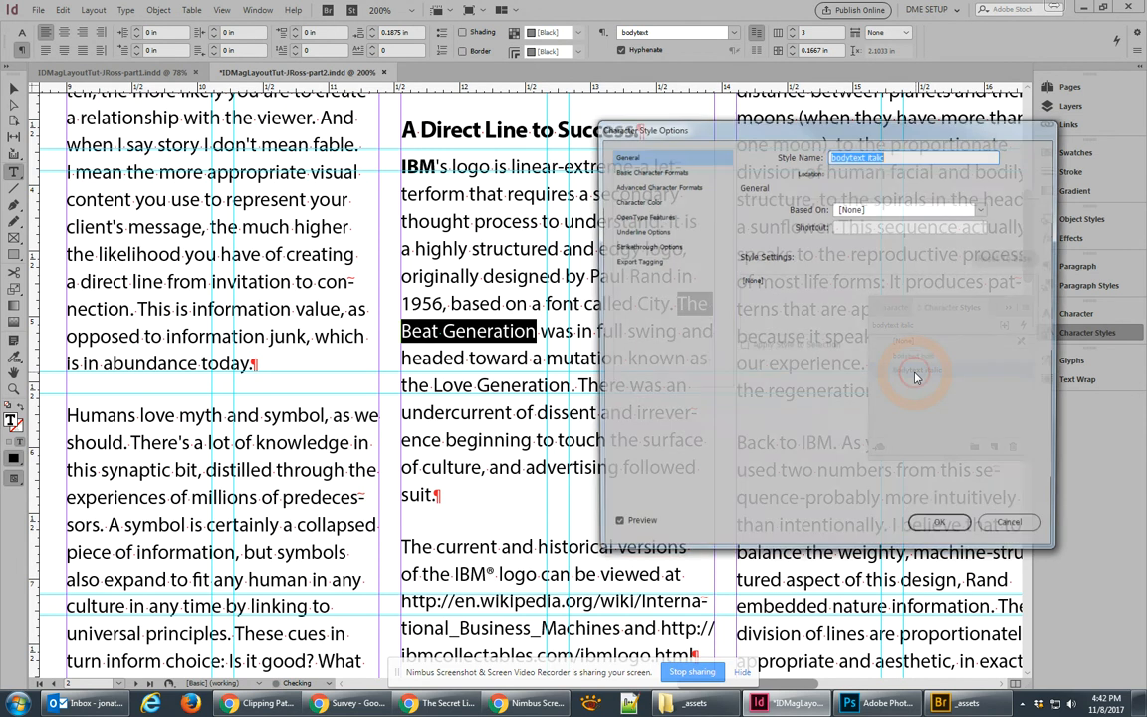
{"action": "left_click", "coordinate": [662, 171]}
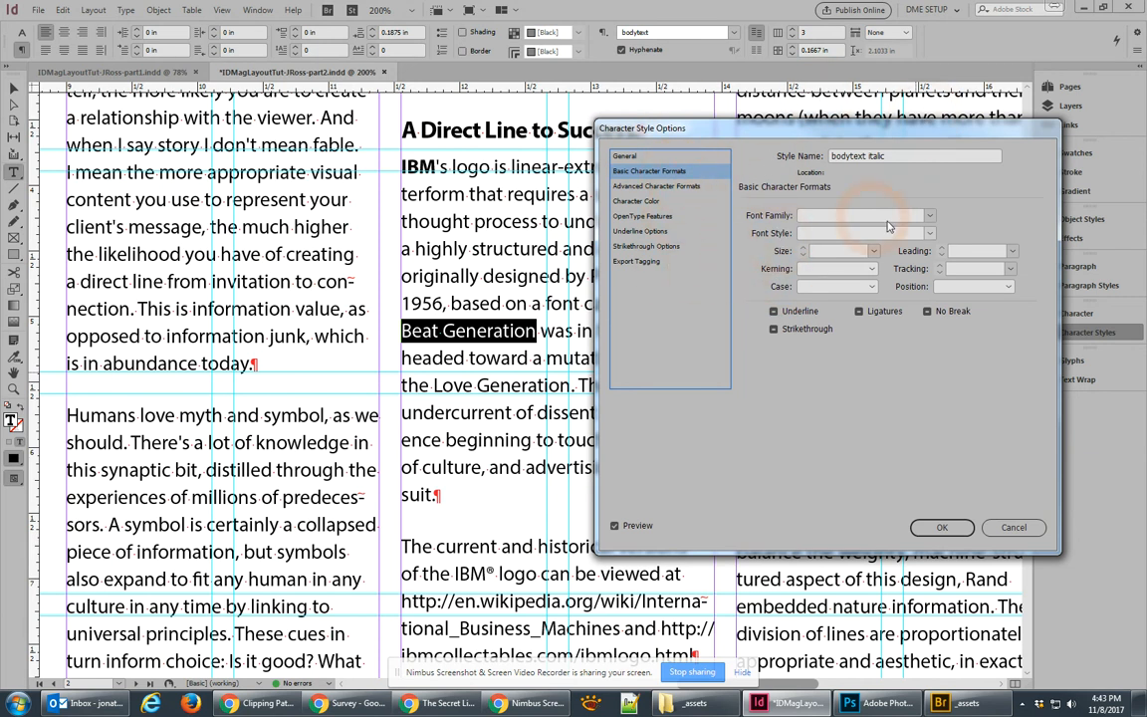
{"action": "left_click", "coordinate": [929, 235]}
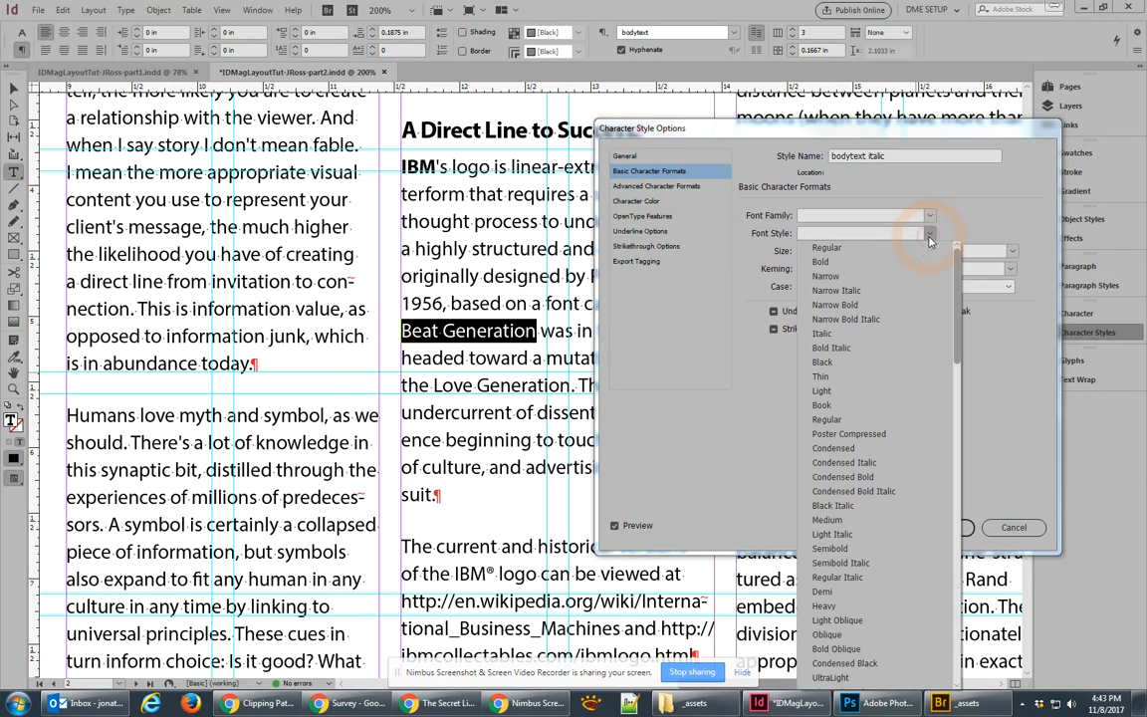
{"action": "left_click", "coordinate": [819, 334]}
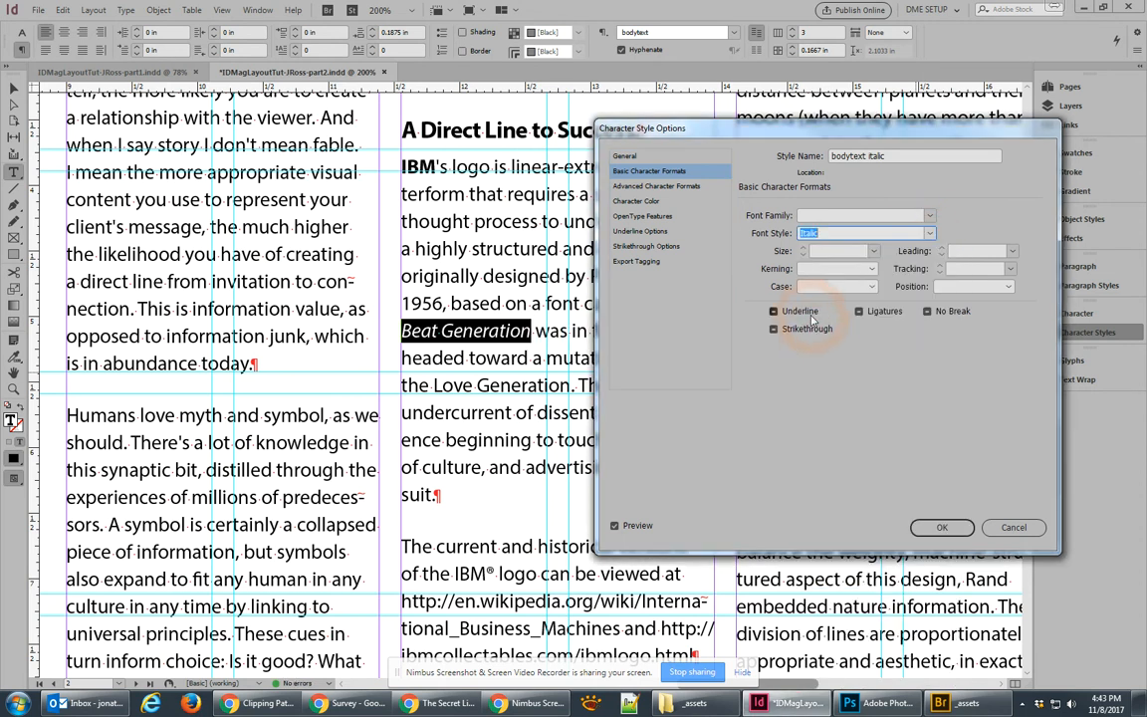
{"action": "left_click", "coordinate": [625, 156]}
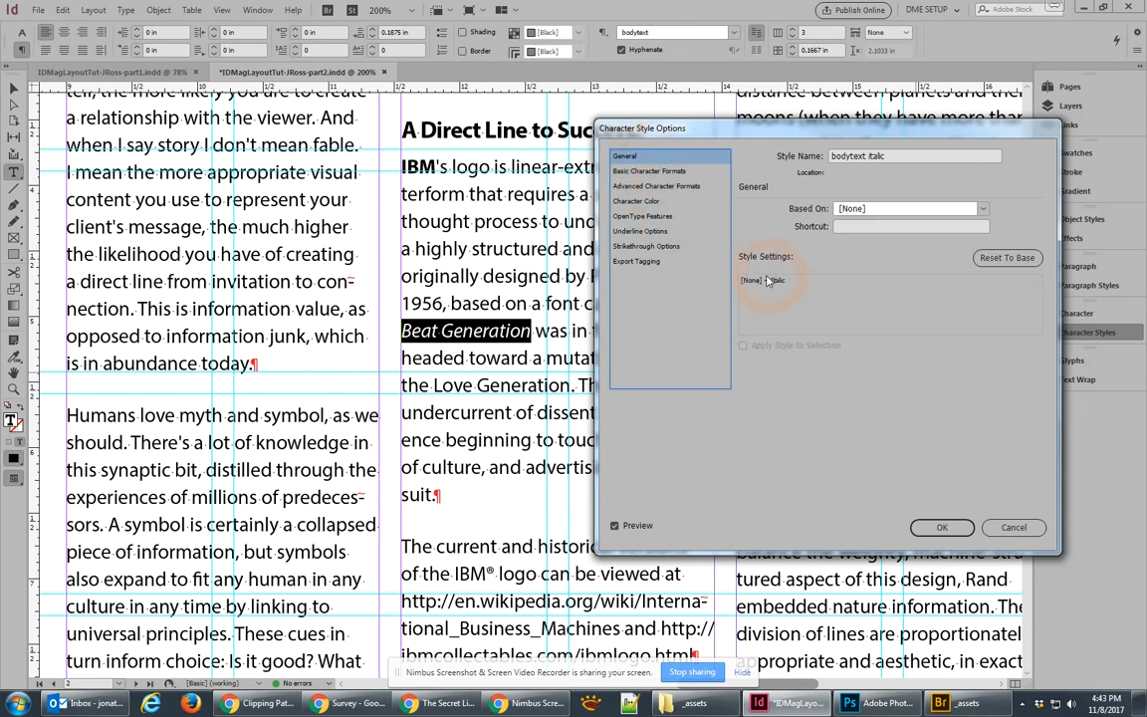
{"action": "left_click", "coordinate": [936, 527]}
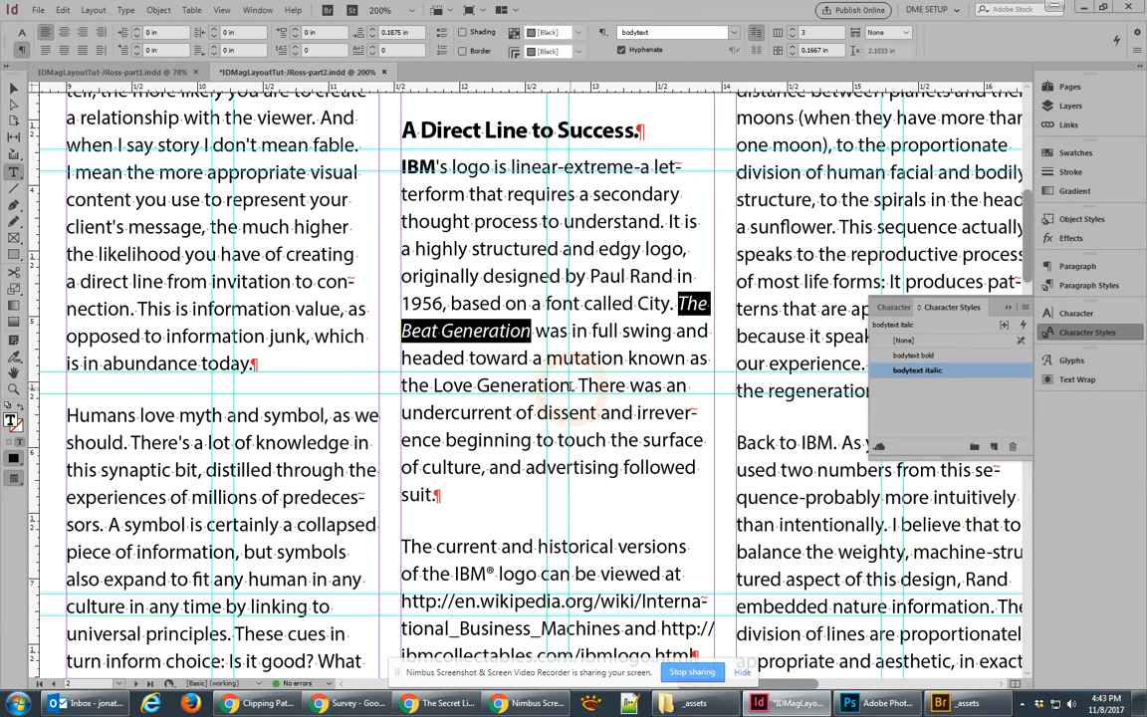
Step: Apply the bodytext italic character style to 'Love Generation'
{"action": "left_click_drag", "start_coordinate": [569, 384], "coordinate": [431, 386]}
{"action": "key", "text": "shift+Right"}
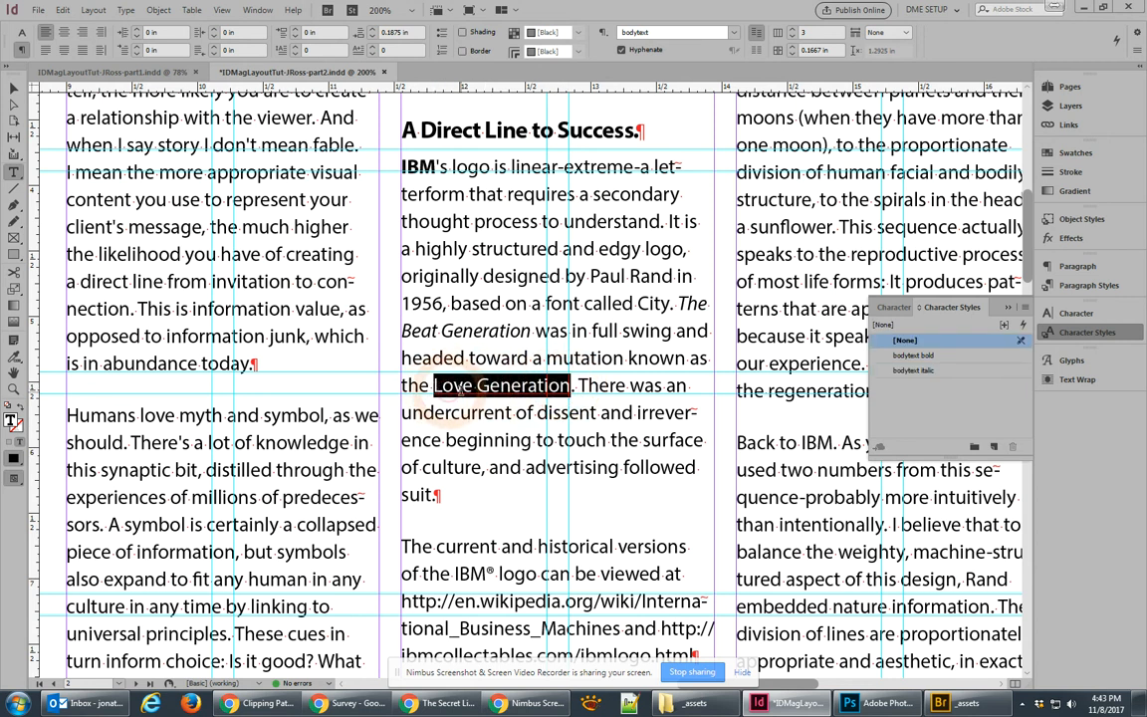
{"action": "left_click", "coordinate": [906, 370]}
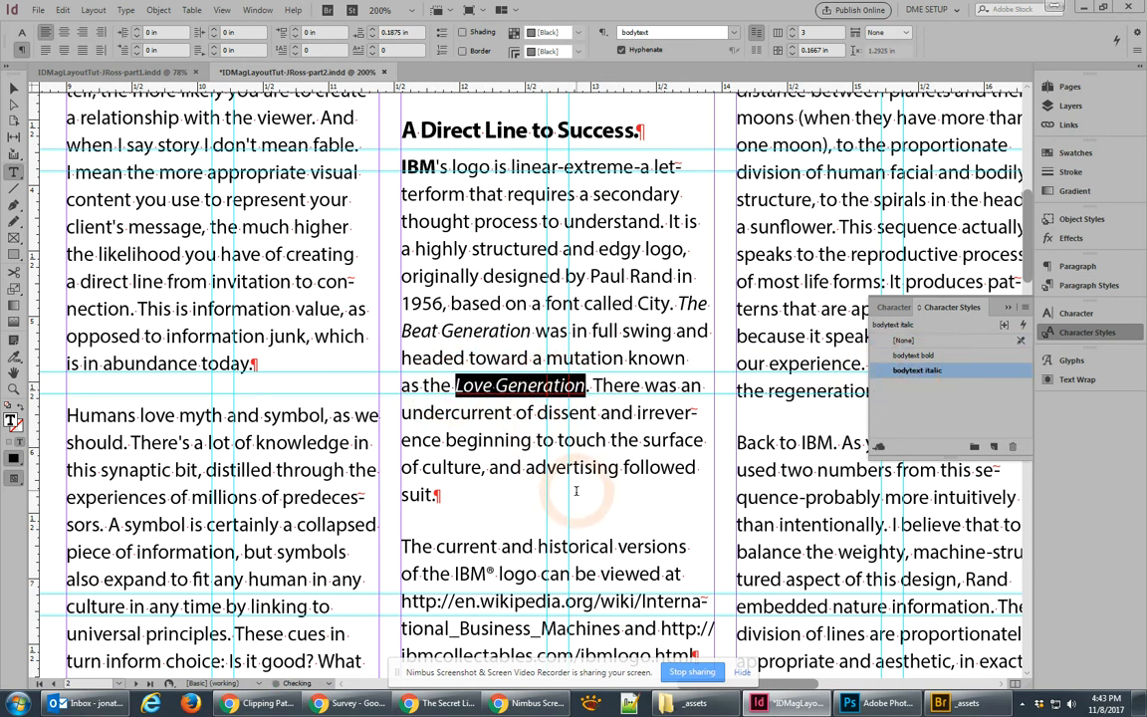
{"action": "scroll", "coordinate": [586, 508], "scroll_direction": "down", "scroll_amount": 8}
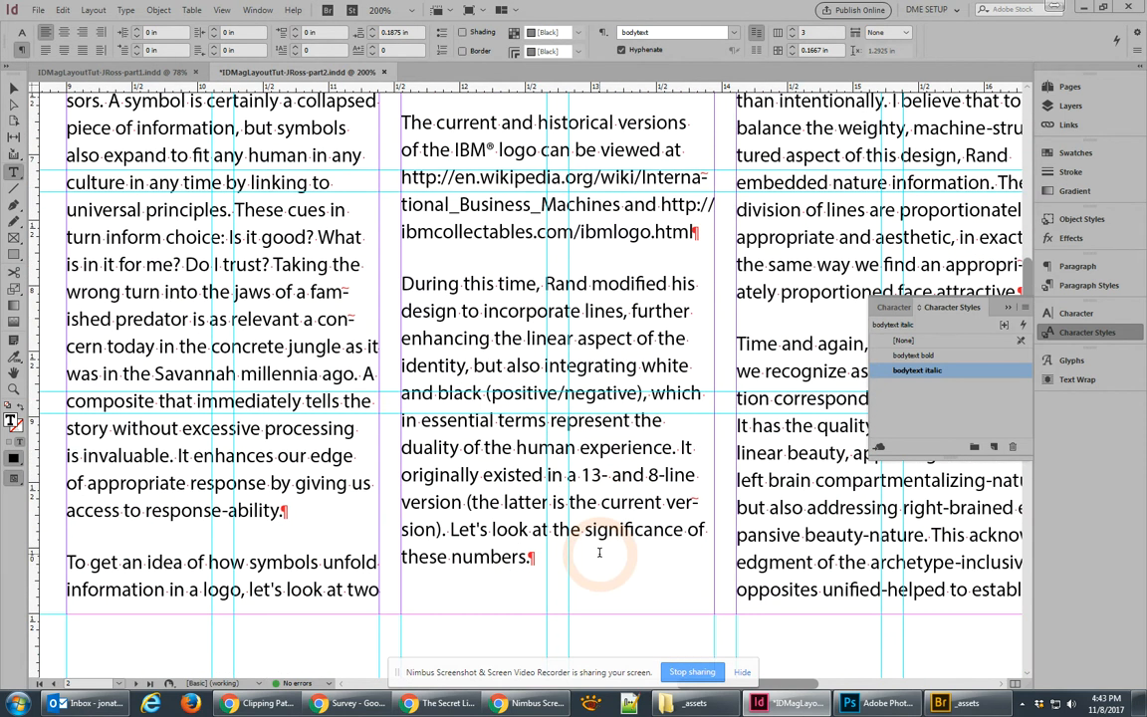
{"action": "scroll", "coordinate": [599, 552], "scroll_direction": "up", "scroll_amount": 10}
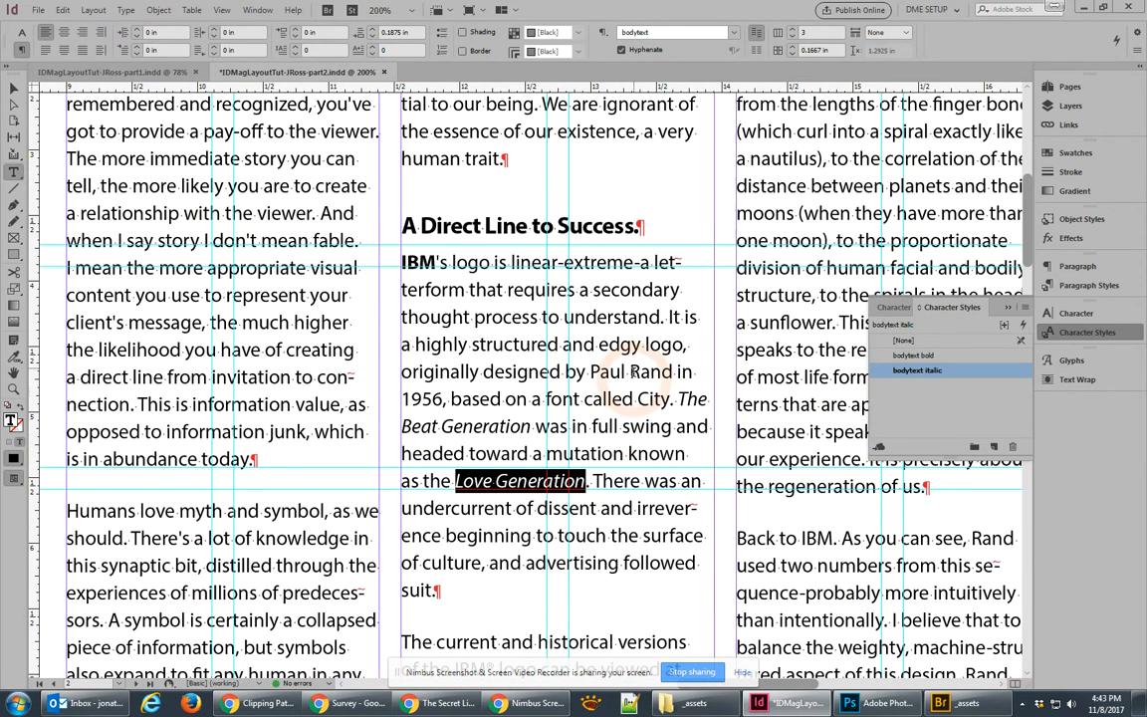
Step: Make the designer's name bodytext bold and clear the bold styling from IBM
{"action": "left_click_drag", "start_coordinate": [591, 372], "coordinate": [673, 372]}
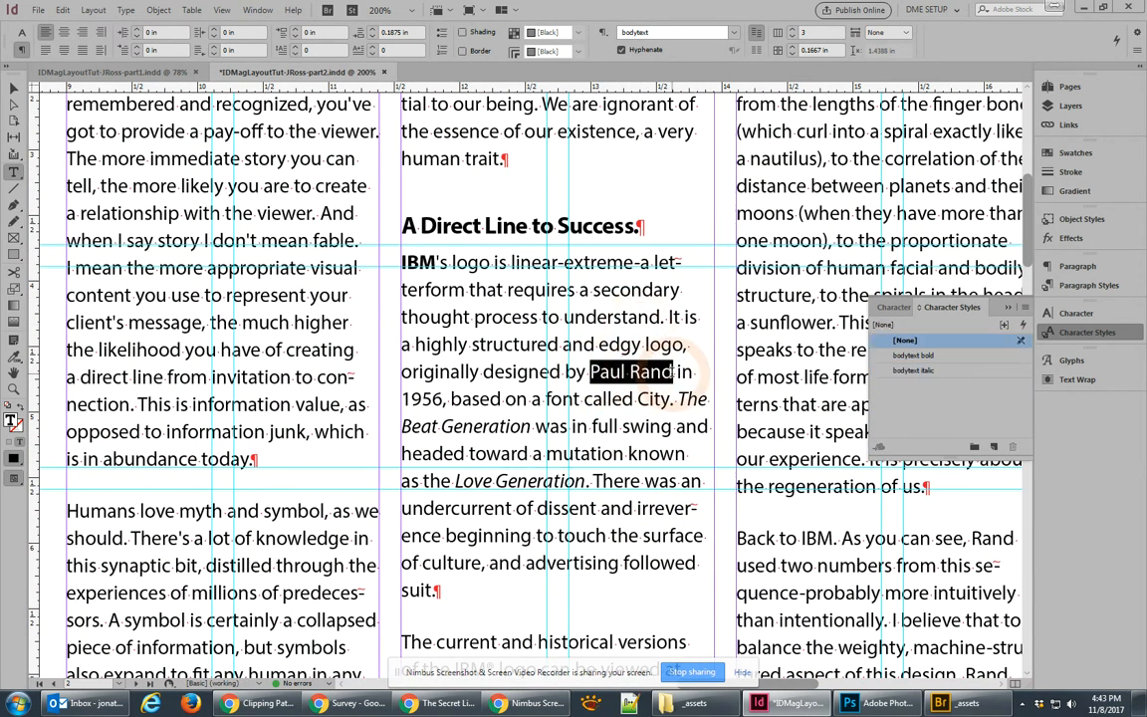
{"action": "left_click", "coordinate": [910, 355]}
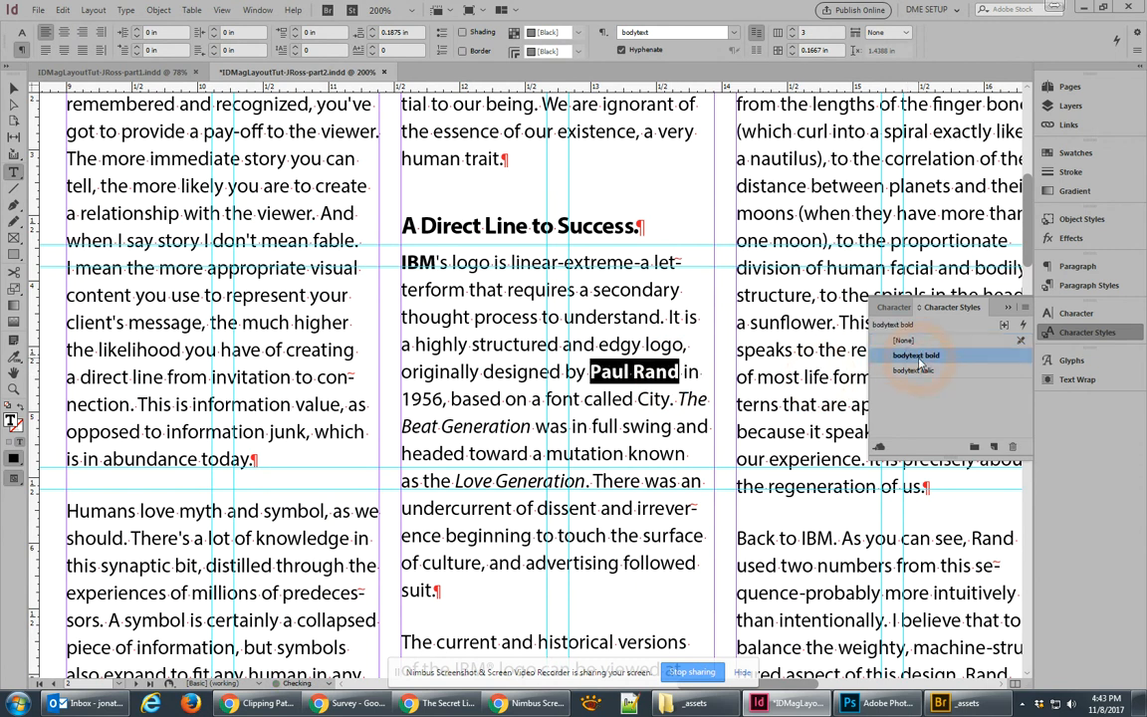
{"action": "left_click_drag", "start_coordinate": [435, 263], "coordinate": [387, 264]}
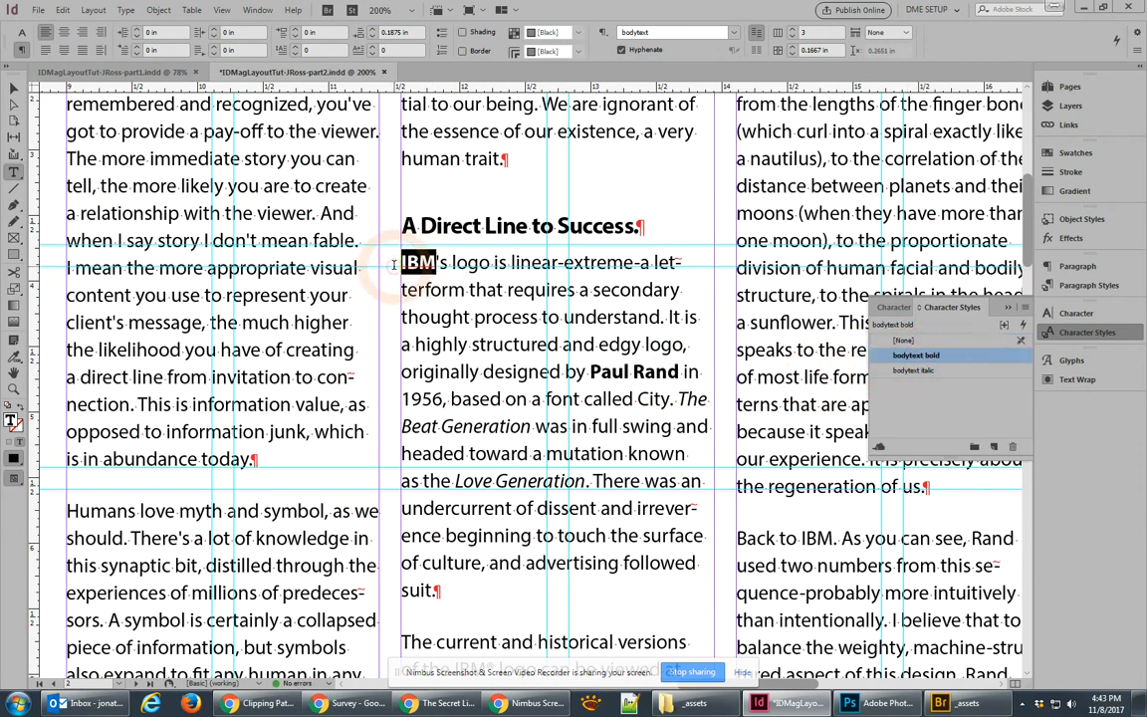
{"action": "left_click", "coordinate": [906, 341]}
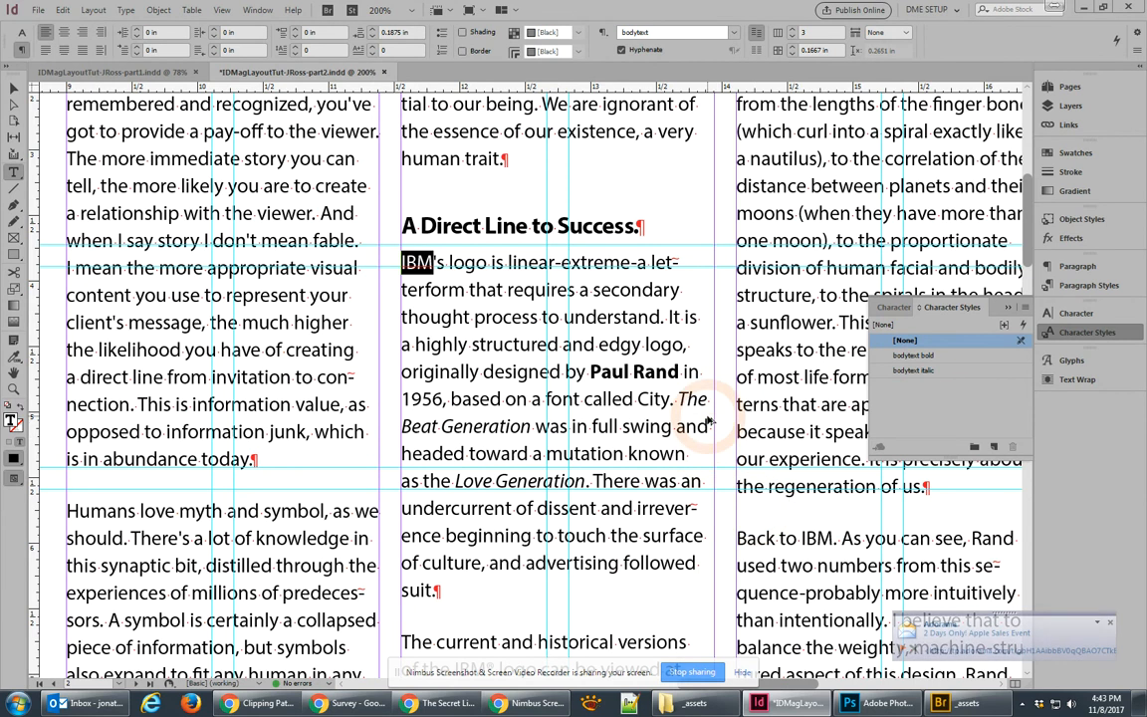
Step: Compare italic and bold on 'Fibonacci', settling on bodytext bold
{"action": "scroll", "coordinate": [709, 422], "scroll_direction": "down", "scroll_amount": 1}
{"action": "scroll", "coordinate": [710, 422], "scroll_direction": "down", "scroll_amount": 1}
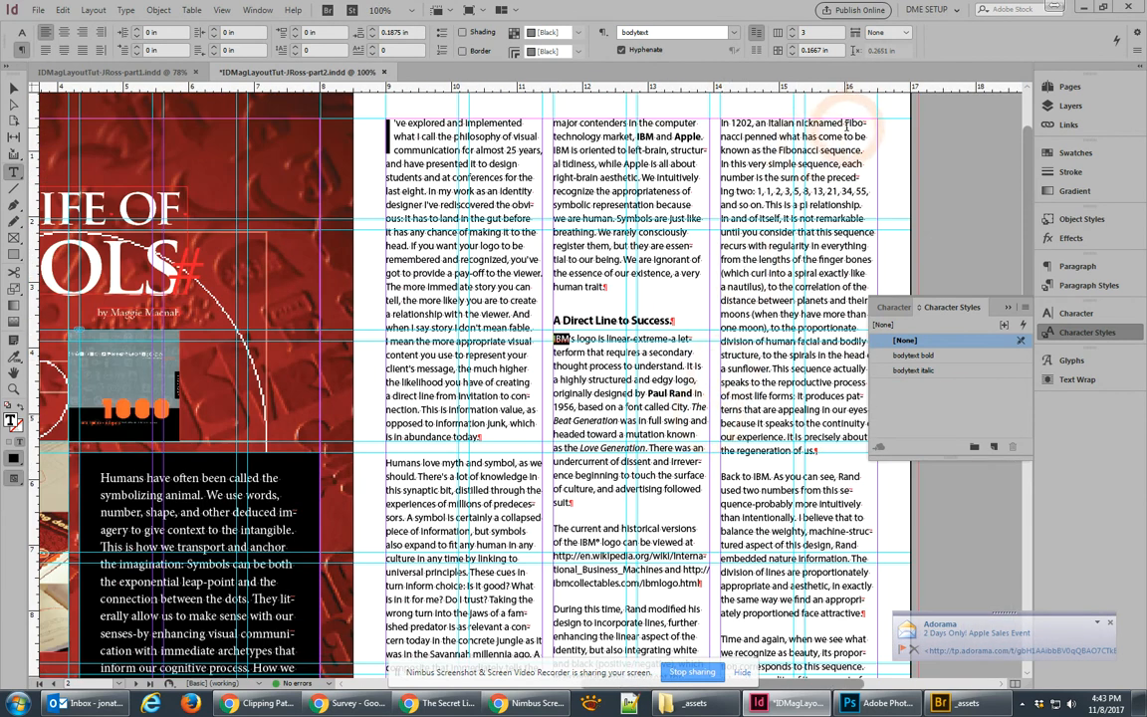
{"action": "left_click_drag", "start_coordinate": [846, 123], "coordinate": [746, 137]}
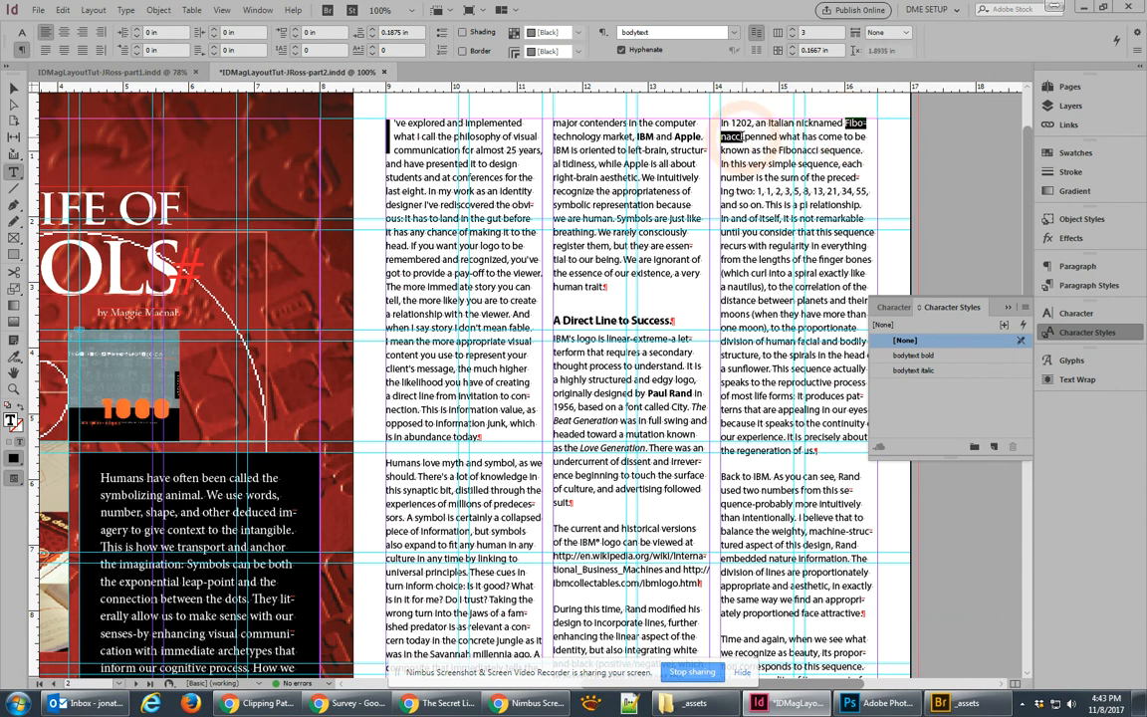
{"action": "left_click", "coordinate": [915, 356]}
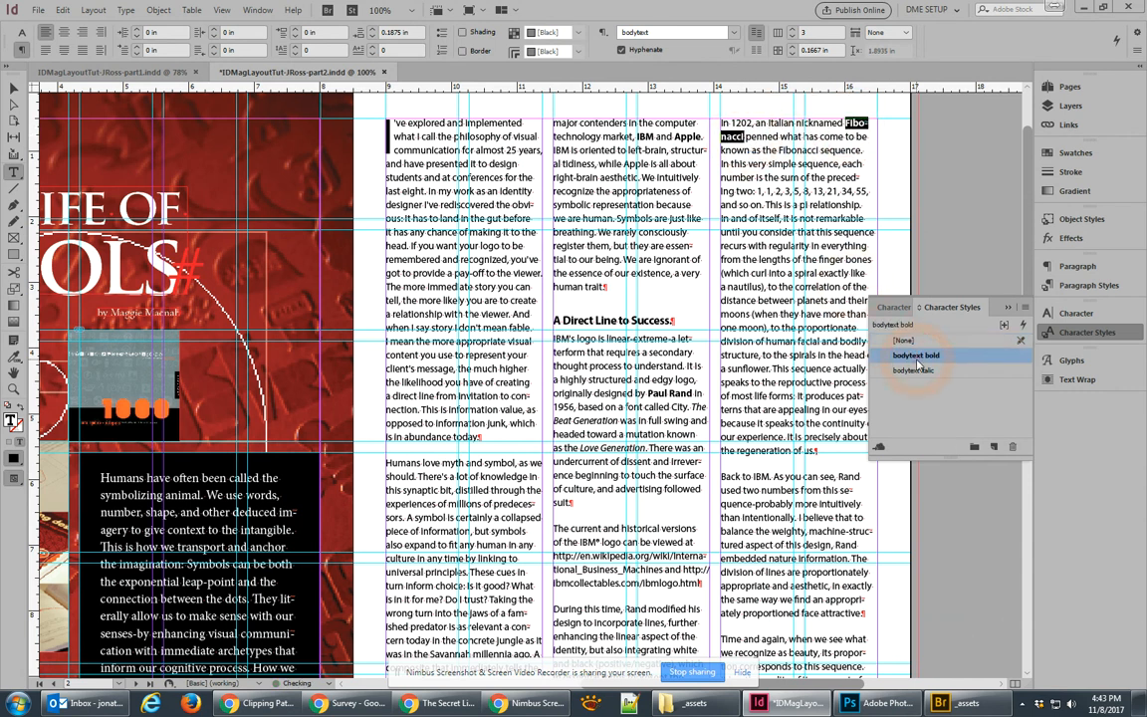
{"action": "left_click", "coordinate": [921, 372]}
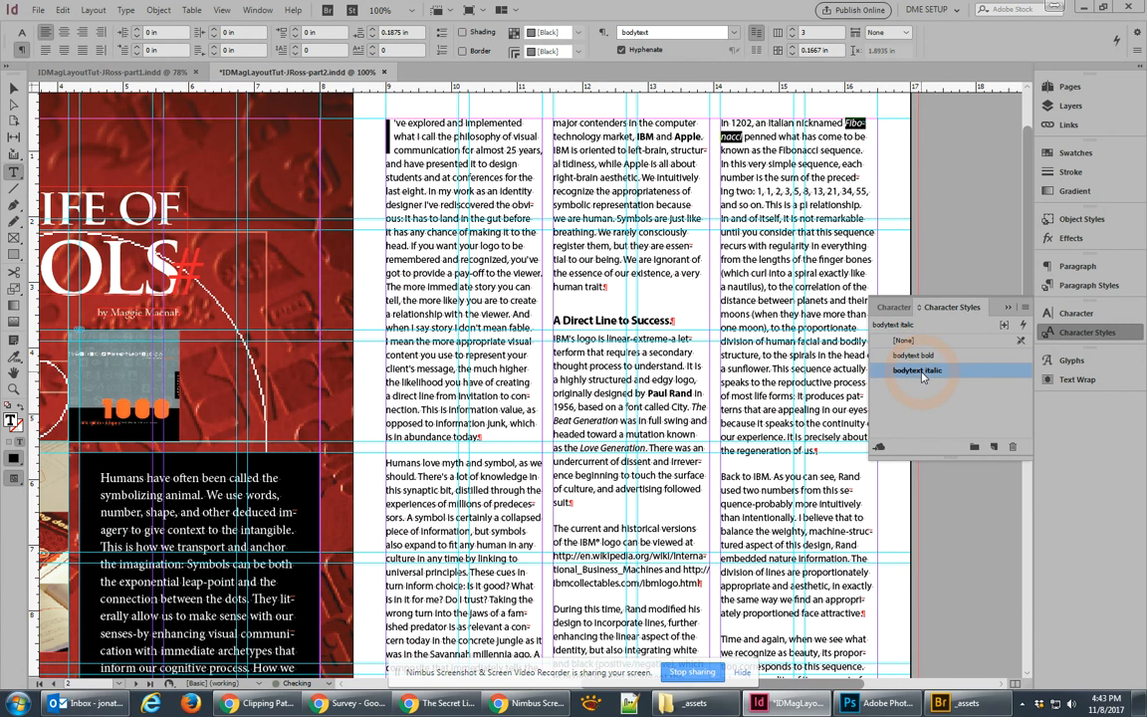
{"action": "left_click", "coordinate": [920, 357]}
{"action": "left_click", "coordinate": [922, 371]}
{"action": "left_click", "coordinate": [920, 359]}
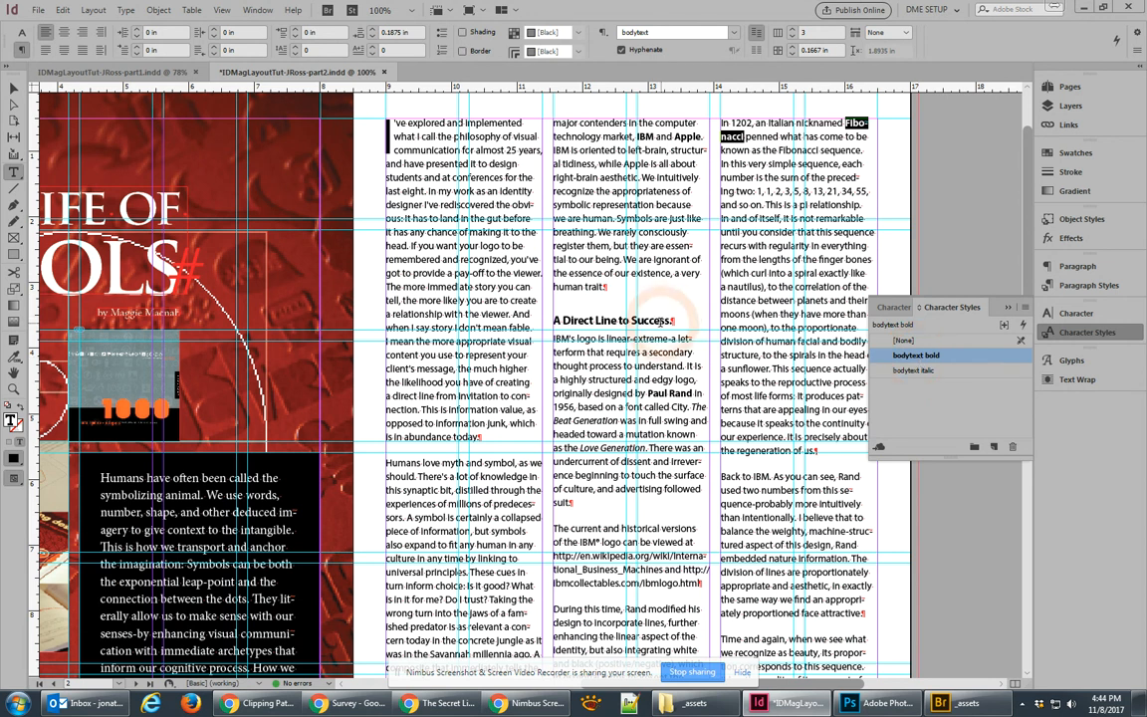
Step: Put the insertion point at the start of the article
{"action": "left_click", "coordinate": [13, 89]}
{"action": "left_click", "coordinate": [979, 173]}
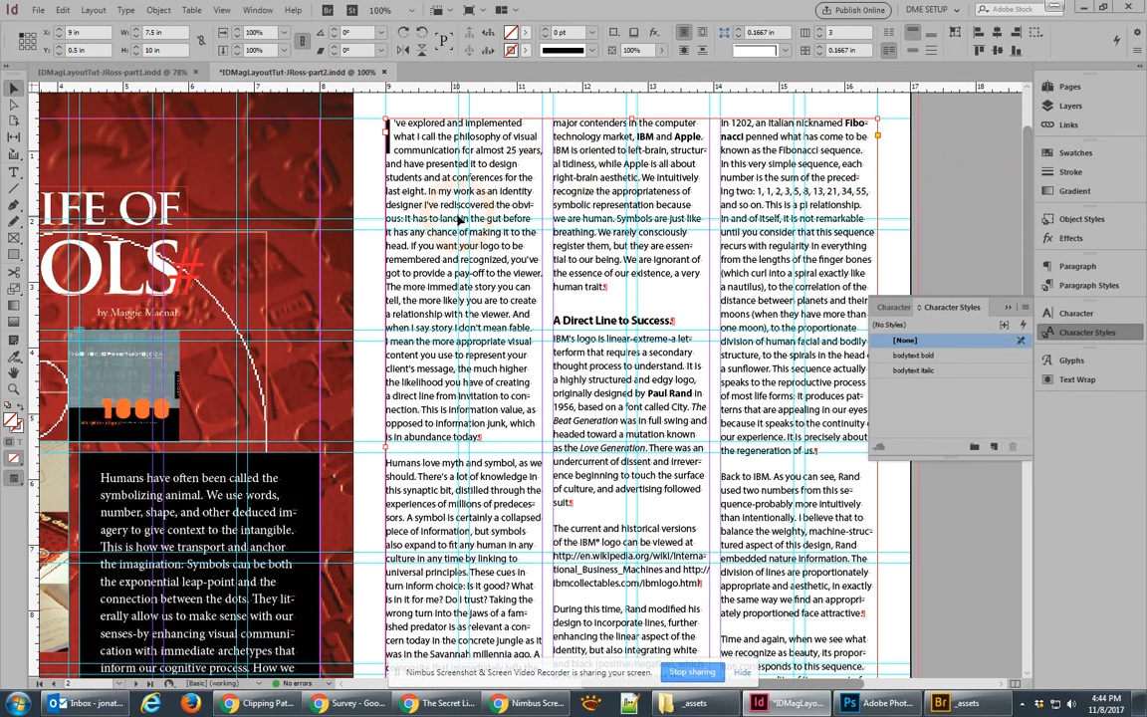
{"action": "double_click", "coordinate": [388, 130]}
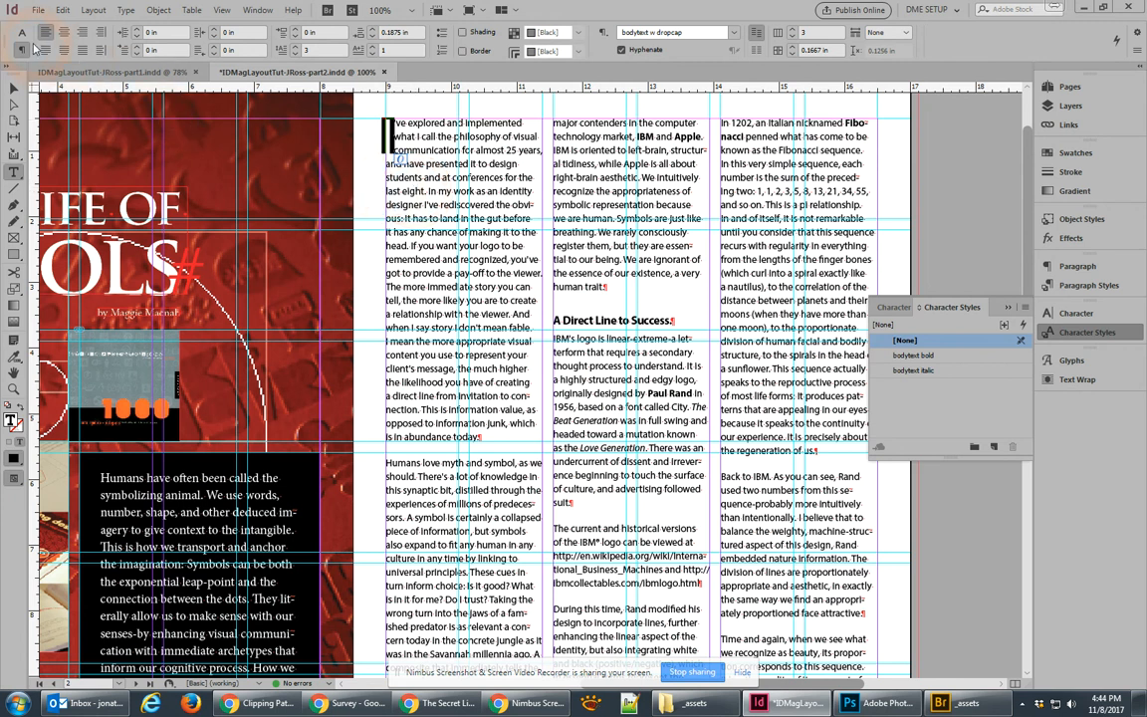
Step: Set the drop cap's font to Trajan Pro and fill it with the green swatch
{"action": "left_click", "coordinate": [21, 34]}
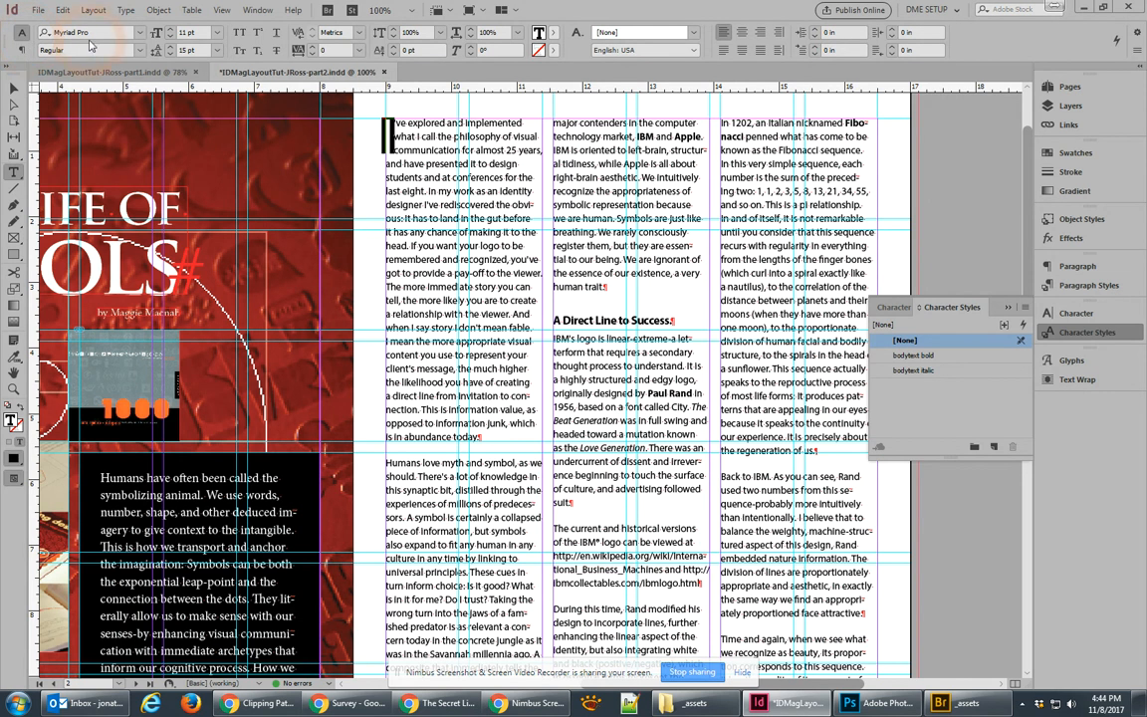
{"action": "left_click", "coordinate": [139, 32]}
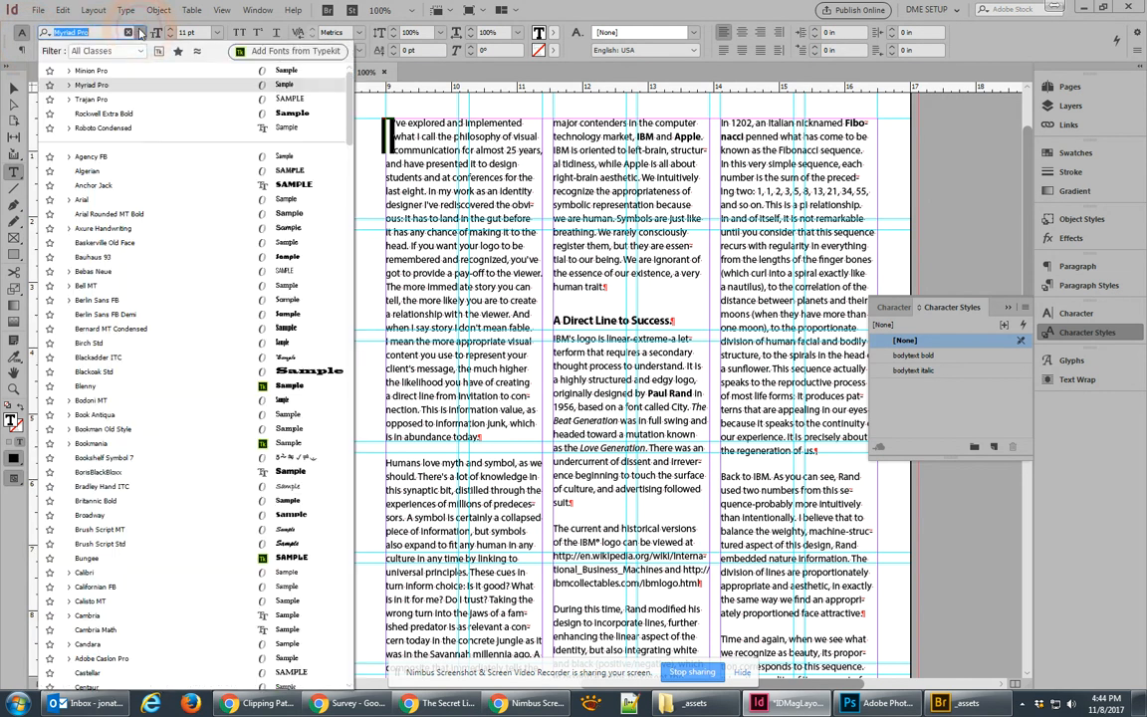
{"action": "left_click", "coordinate": [99, 99]}
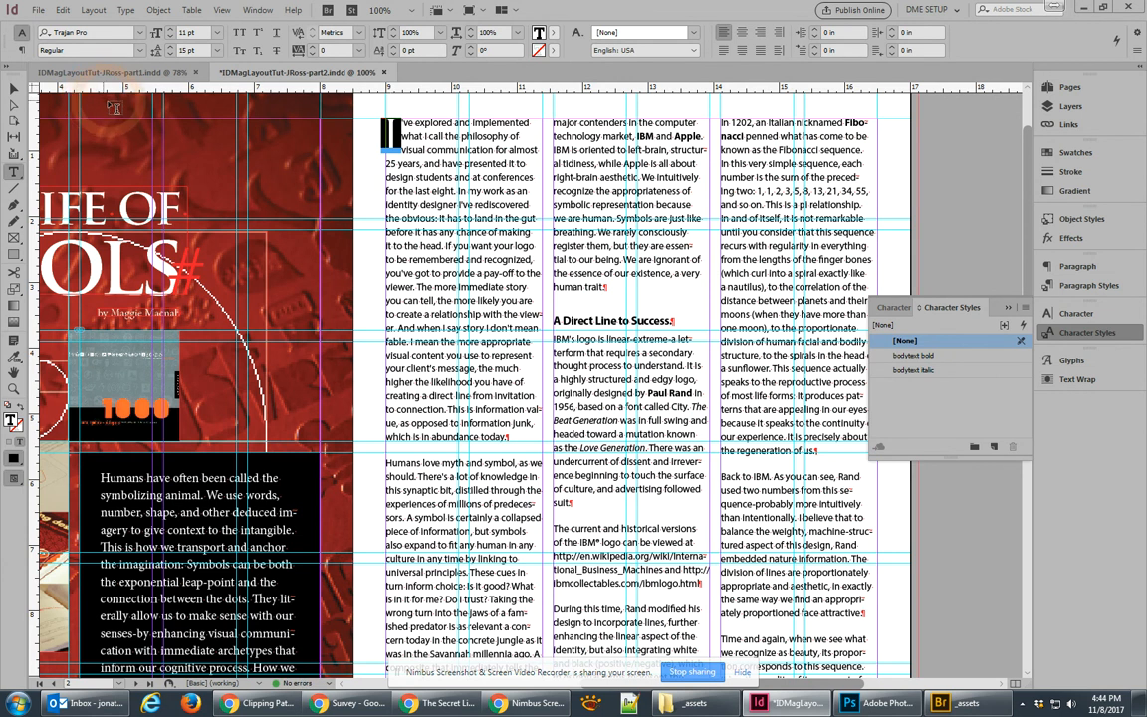
{"action": "left_click", "coordinate": [554, 36]}
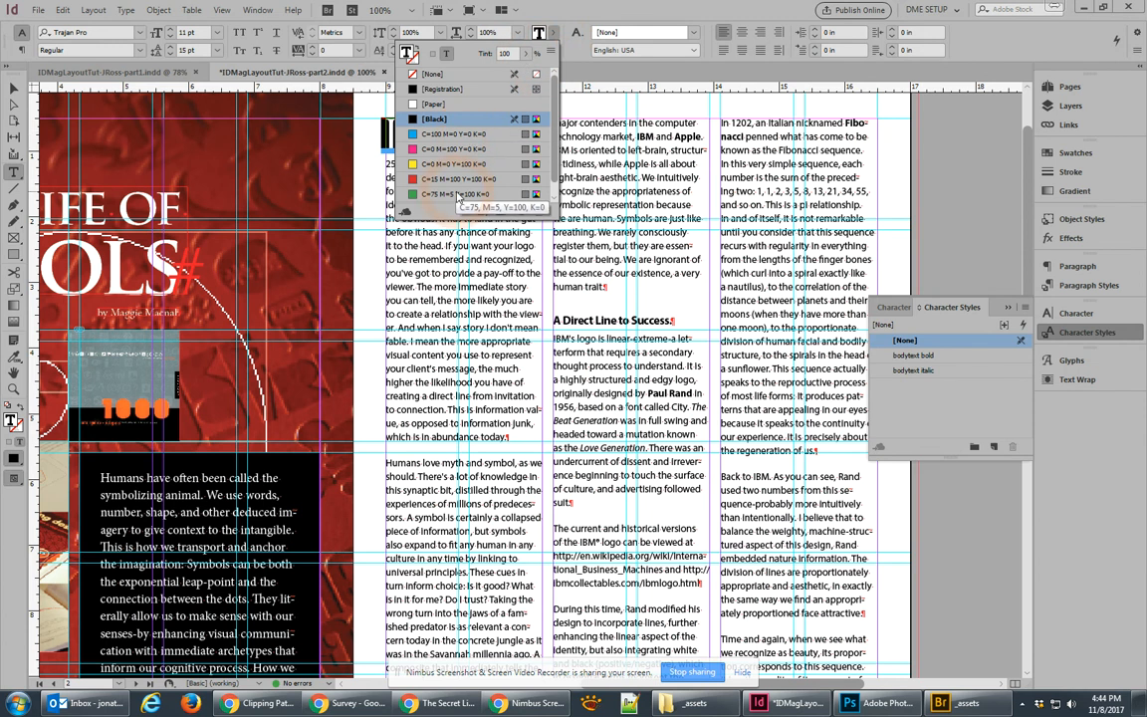
{"action": "left_click", "coordinate": [457, 196]}
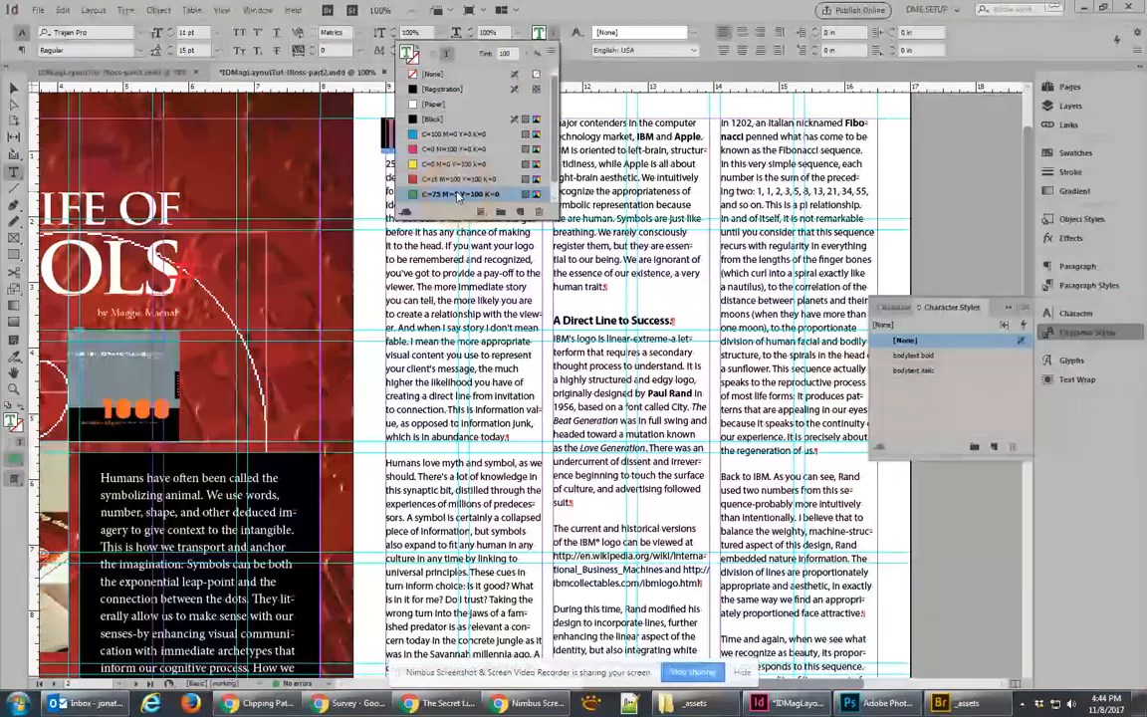
{"action": "left_click", "coordinate": [552, 198]}
{"action": "mouse_move", "coordinate": [552, 191]}
{"action": "left_mouse_down"}
{"action": "mouse_move", "coordinate": [559, 114]}
{"action": "mouse_move", "coordinate": [569, 191]}
{"action": "left_mouse_up"}
{"action": "left_click", "coordinate": [392, 132]}
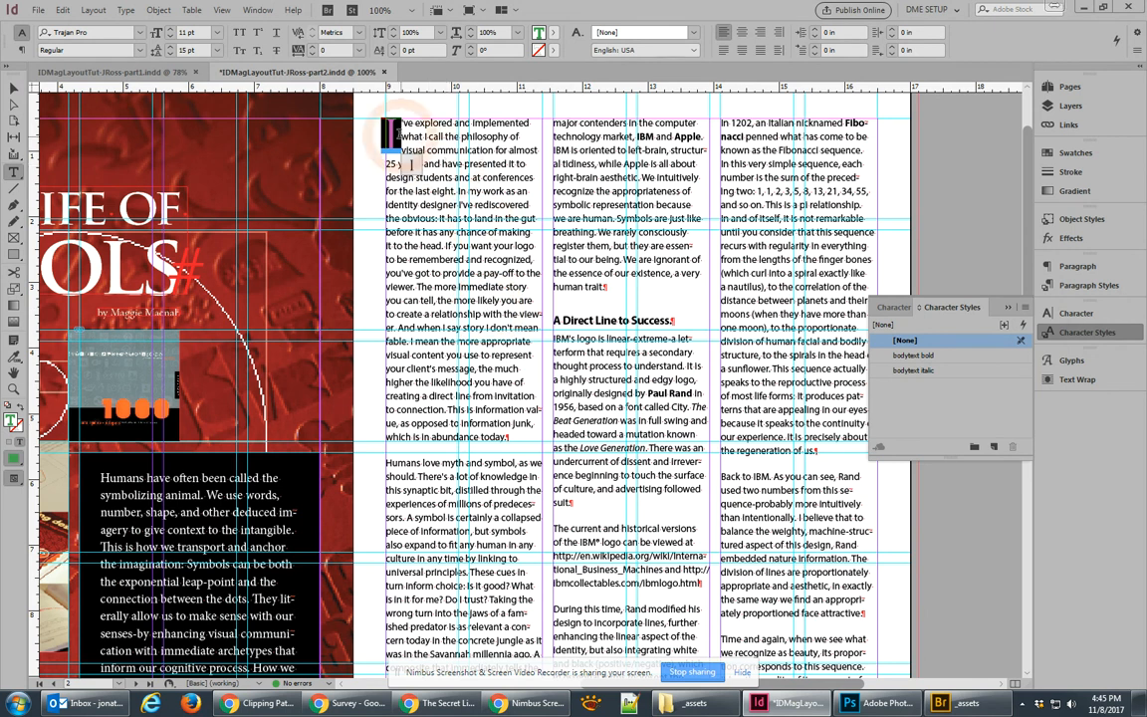
Step: Change the drop cap's font style to Bold and reselect the letter
{"action": "left_click", "coordinate": [89, 50]}
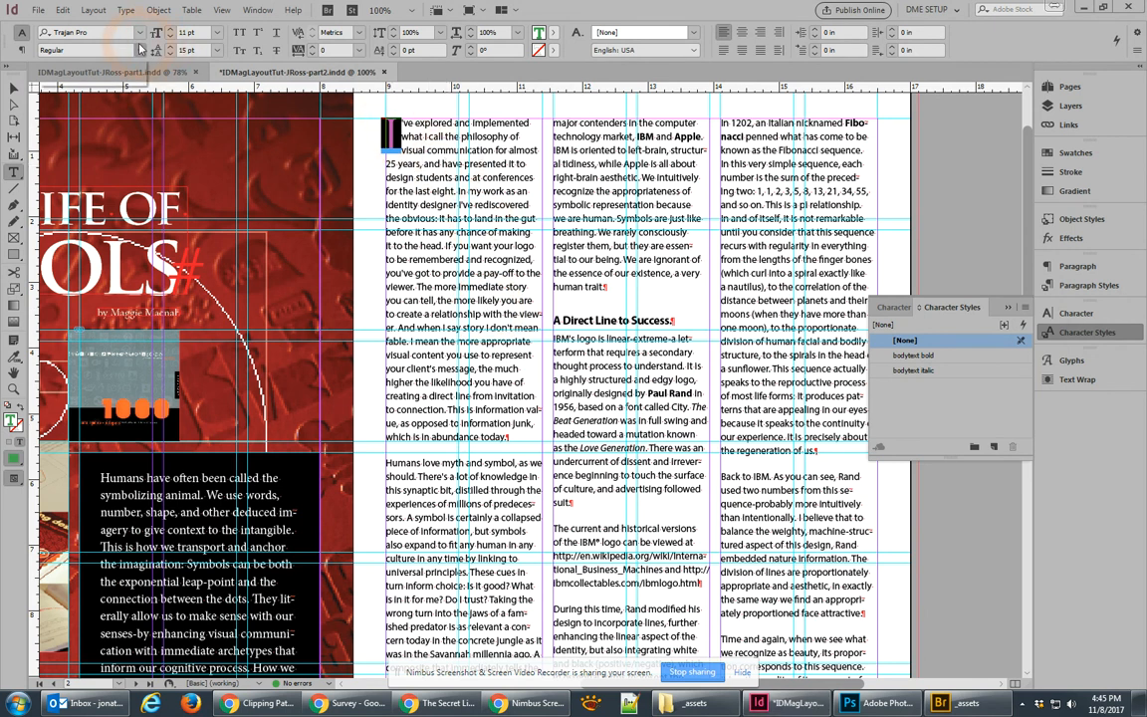
{"action": "left_click", "coordinate": [93, 80]}
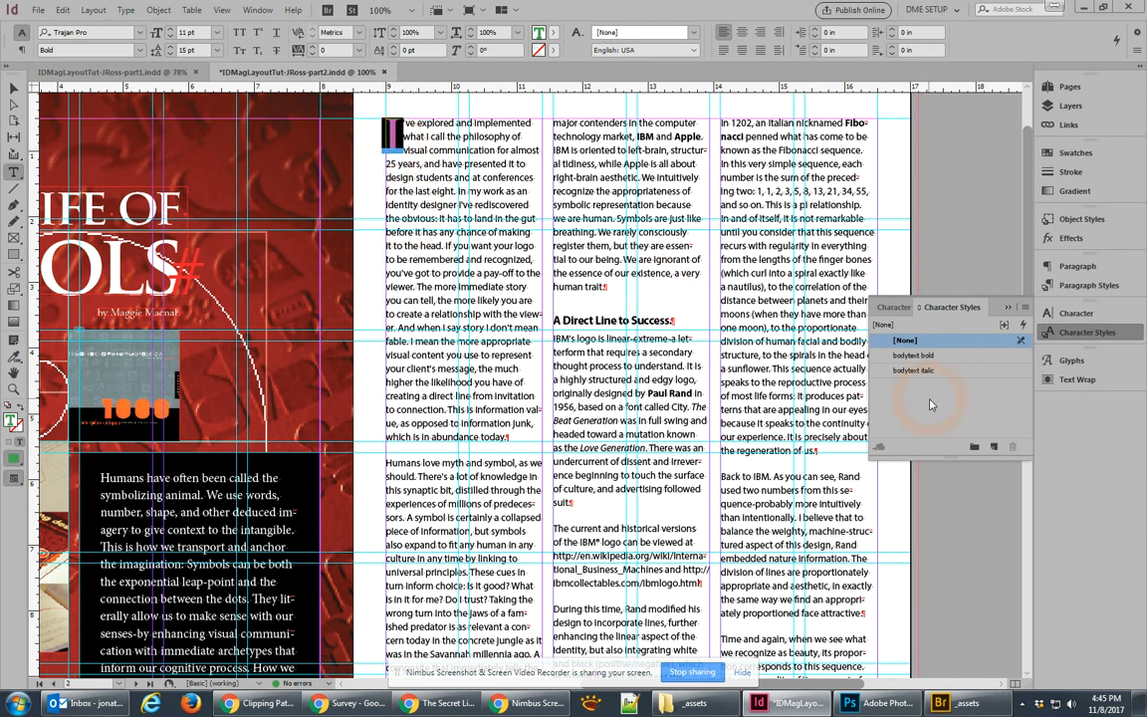
{"action": "left_click", "coordinate": [397, 131]}
{"action": "left_click_drag", "start_coordinate": [398, 132], "coordinate": [389, 132]}
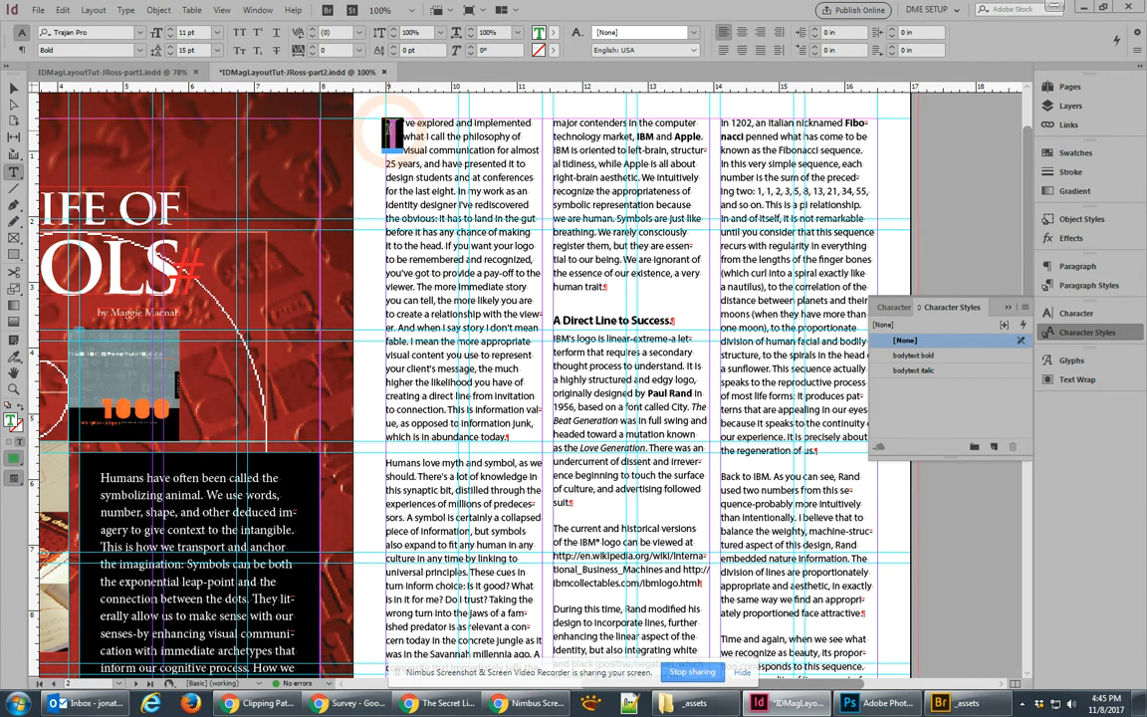
Step: Create a new character style from the green Trajan drop cap and name it 'dropcap'
{"action": "left_click", "coordinate": [993, 447]}
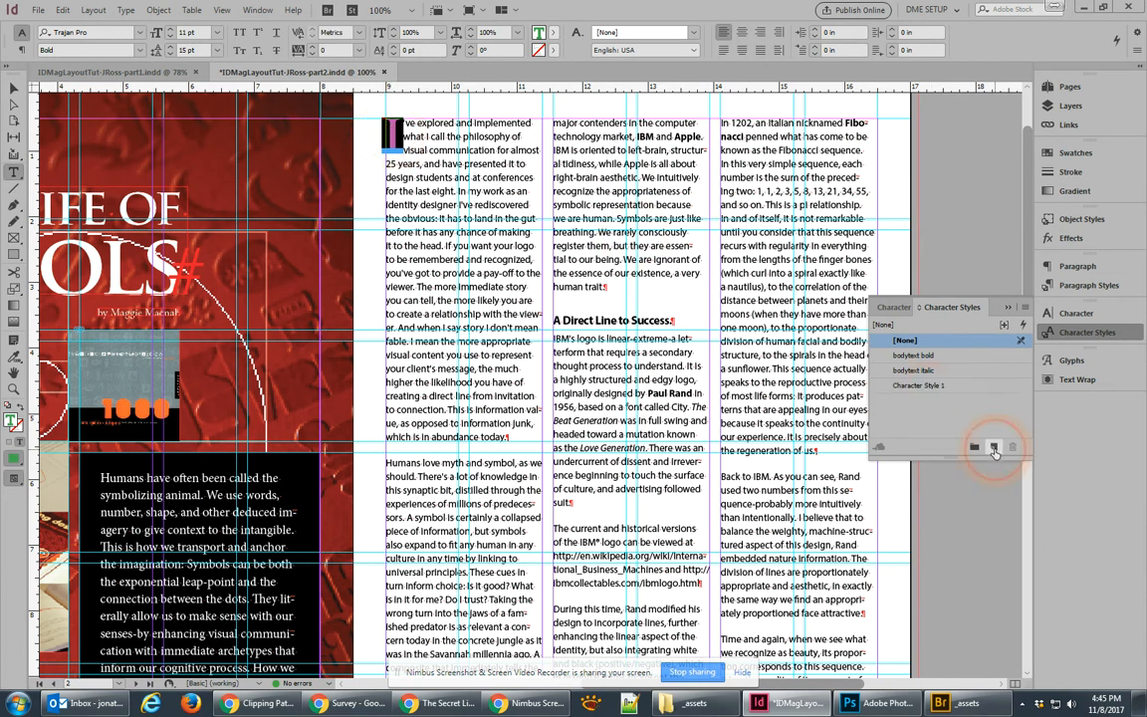
{"action": "double_click", "coordinate": [915, 385]}
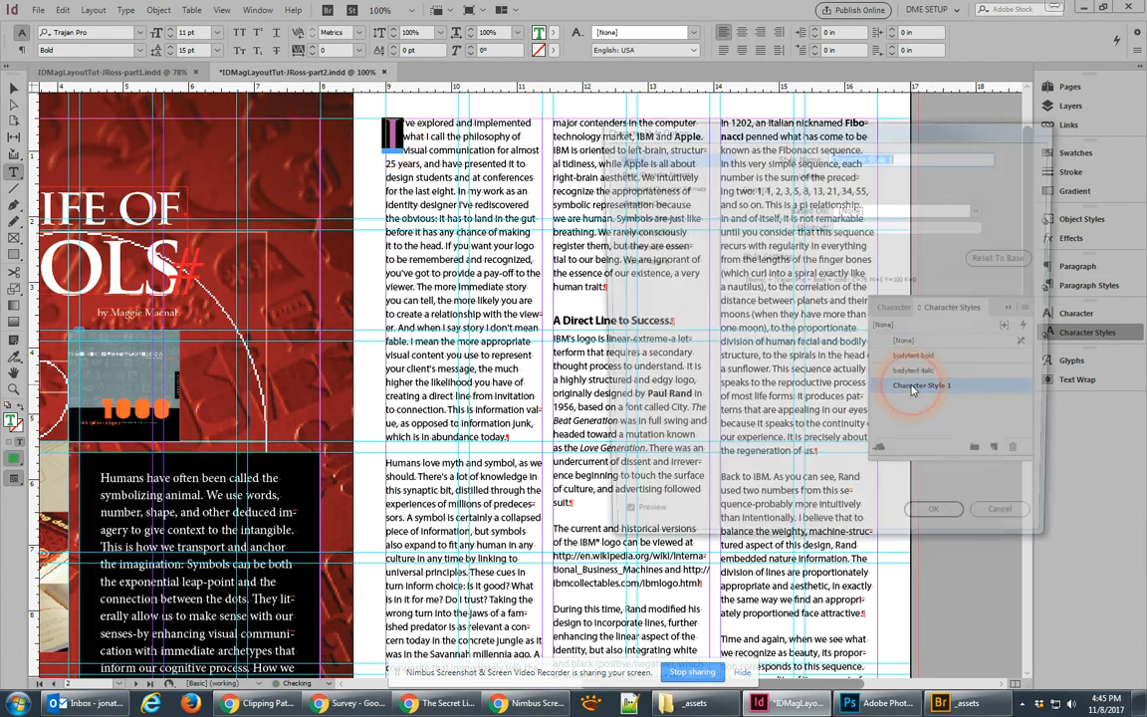
{"action": "type", "text": "dropcap"}
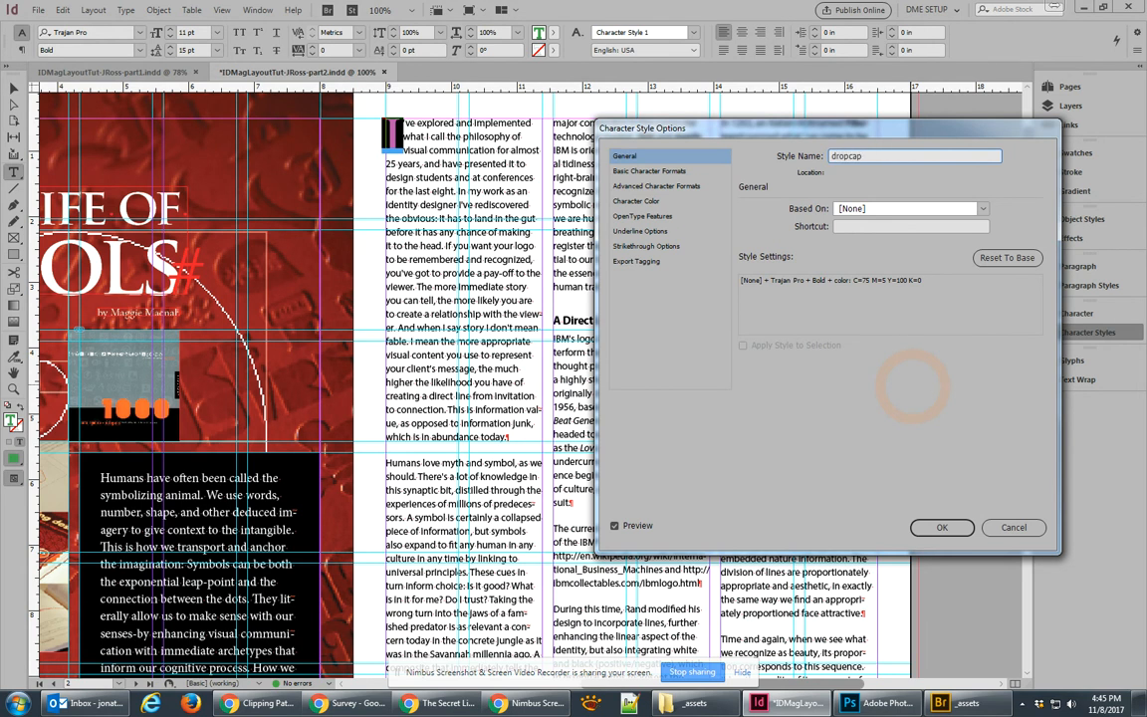
{"action": "left_click", "coordinate": [941, 526]}
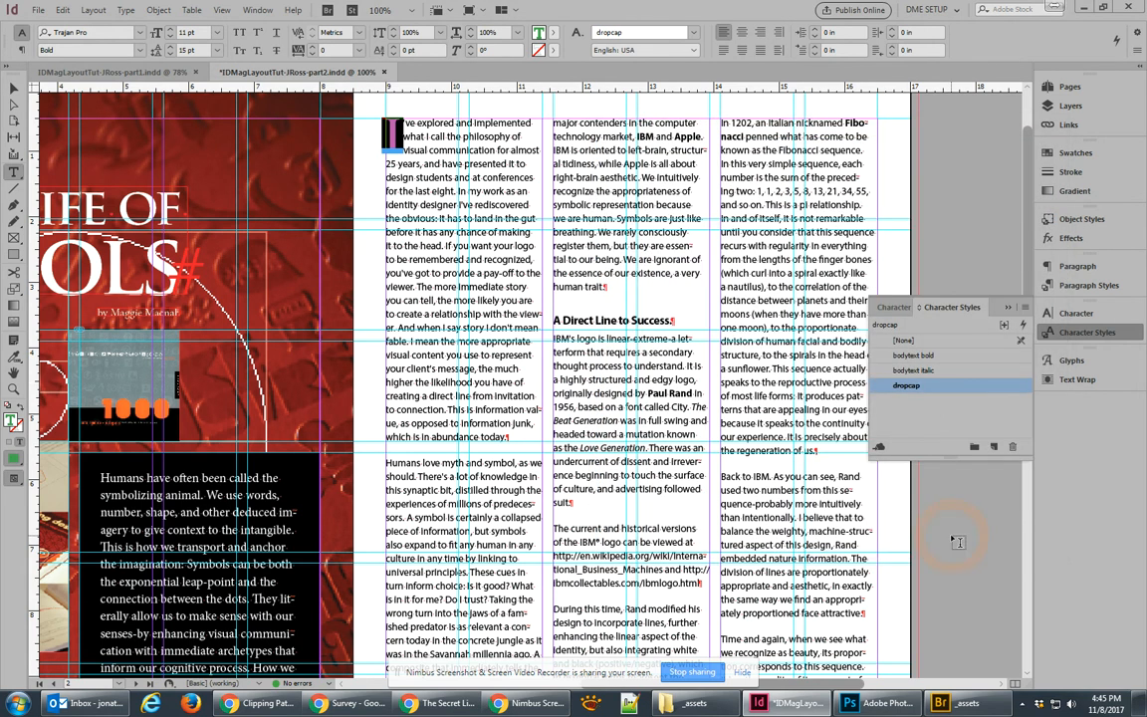
Step: Set the opening letter I back to the [None] character style
{"action": "left_click", "coordinate": [918, 341]}
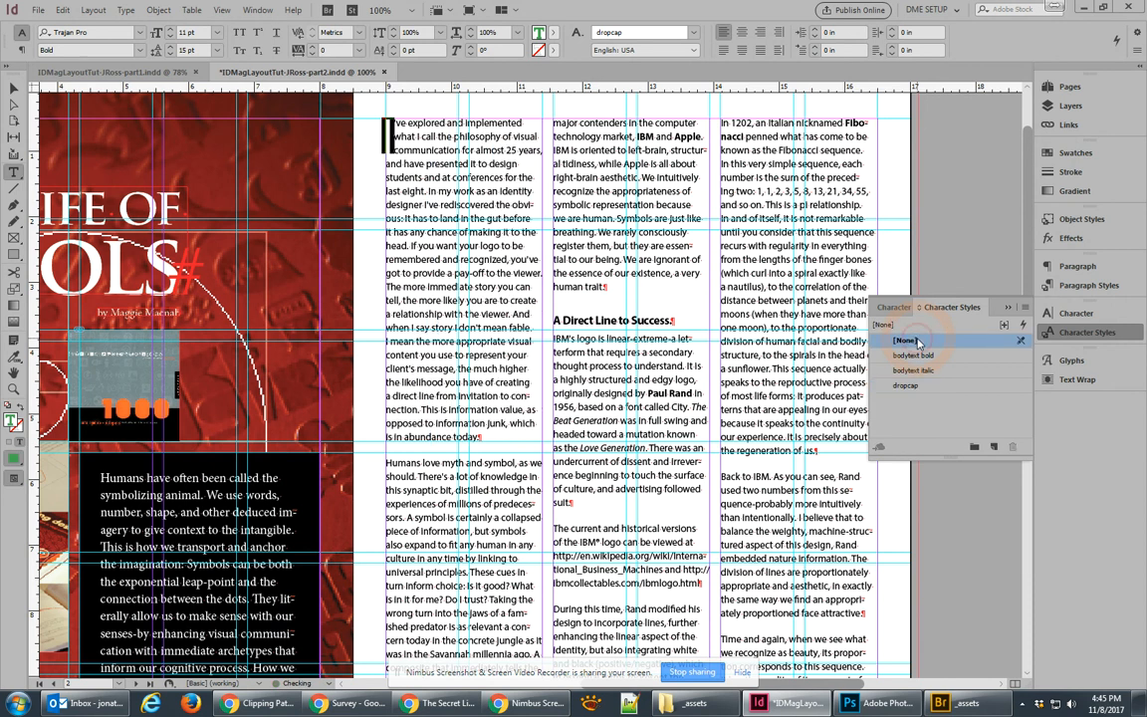
{"action": "left_click", "coordinate": [387, 139]}
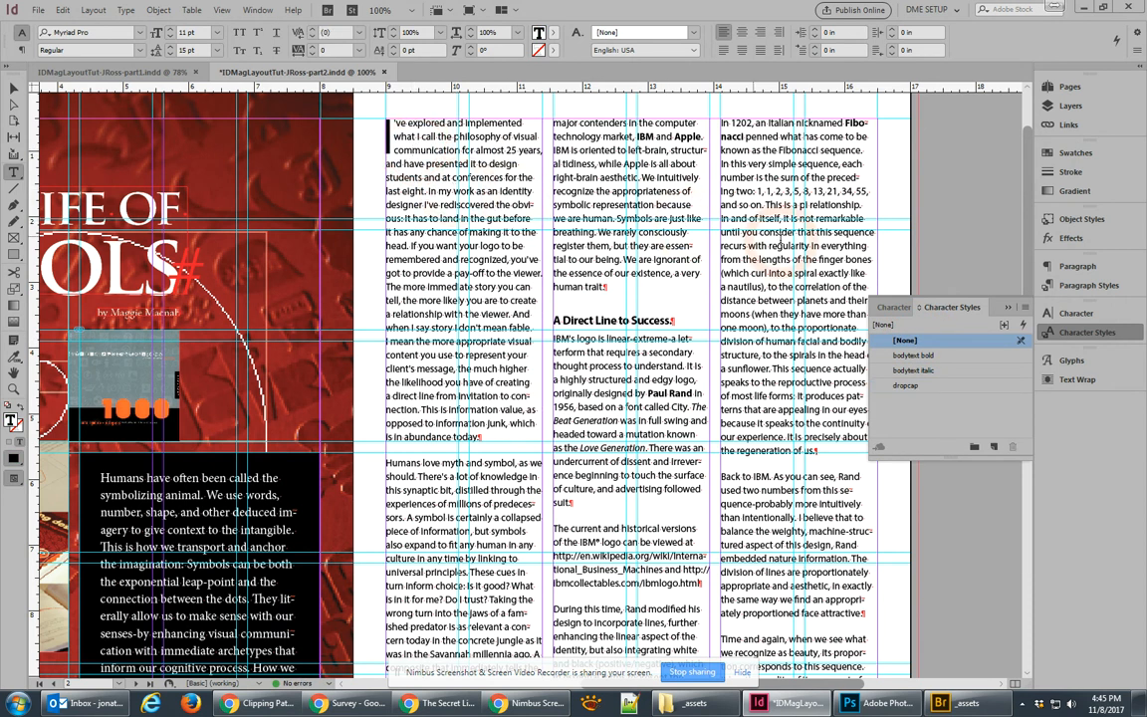
{"action": "left_click", "coordinate": [1093, 286]}
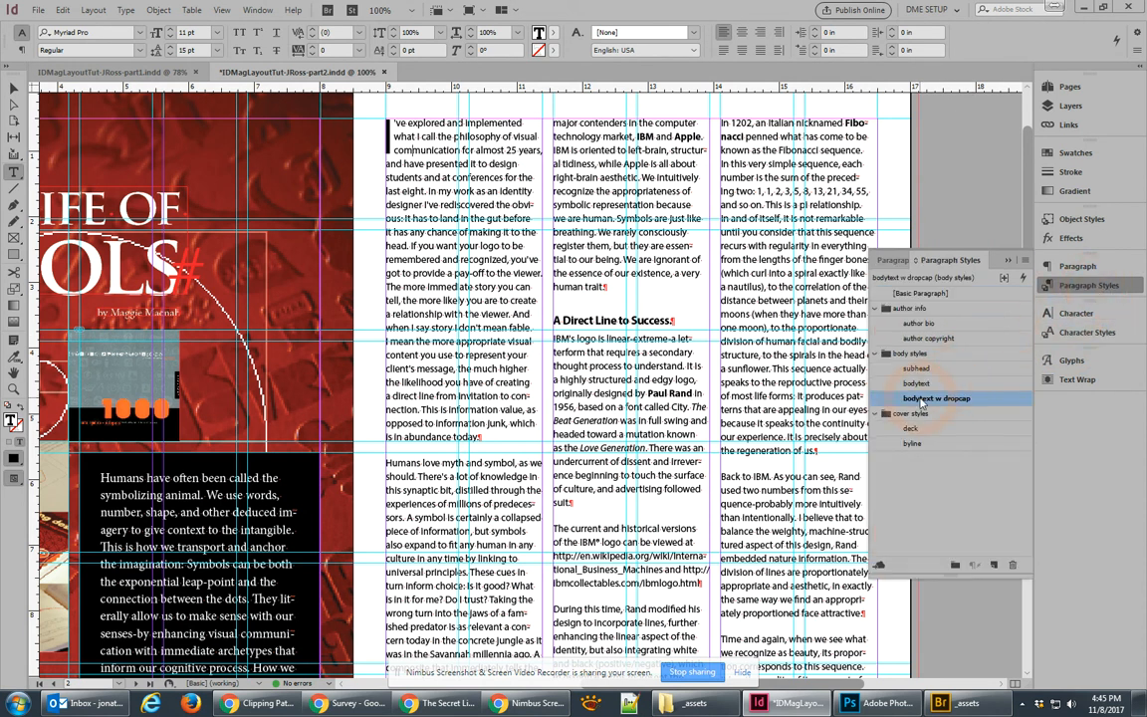
Step: In bodytext w dropcap's Drop Caps and Nested Styles, set the drop cap character style to dropcap
{"action": "double_click", "coordinate": [921, 399]}
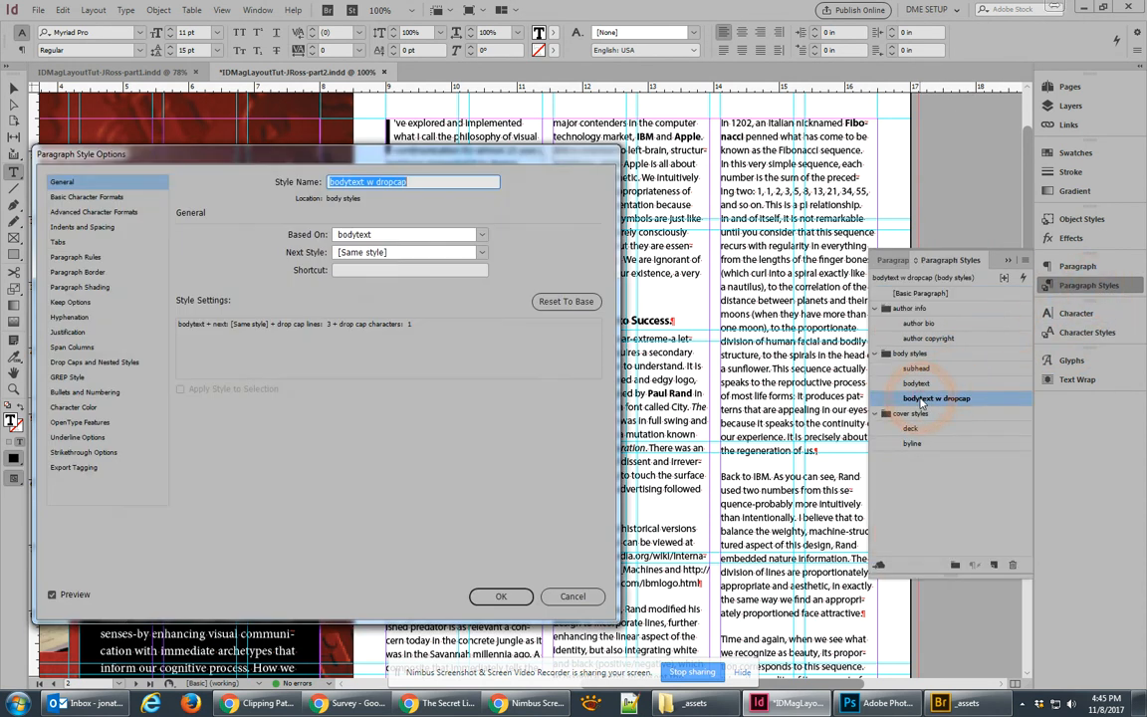
{"action": "left_click_drag", "start_coordinate": [511, 162], "coordinate": [807, 167]}
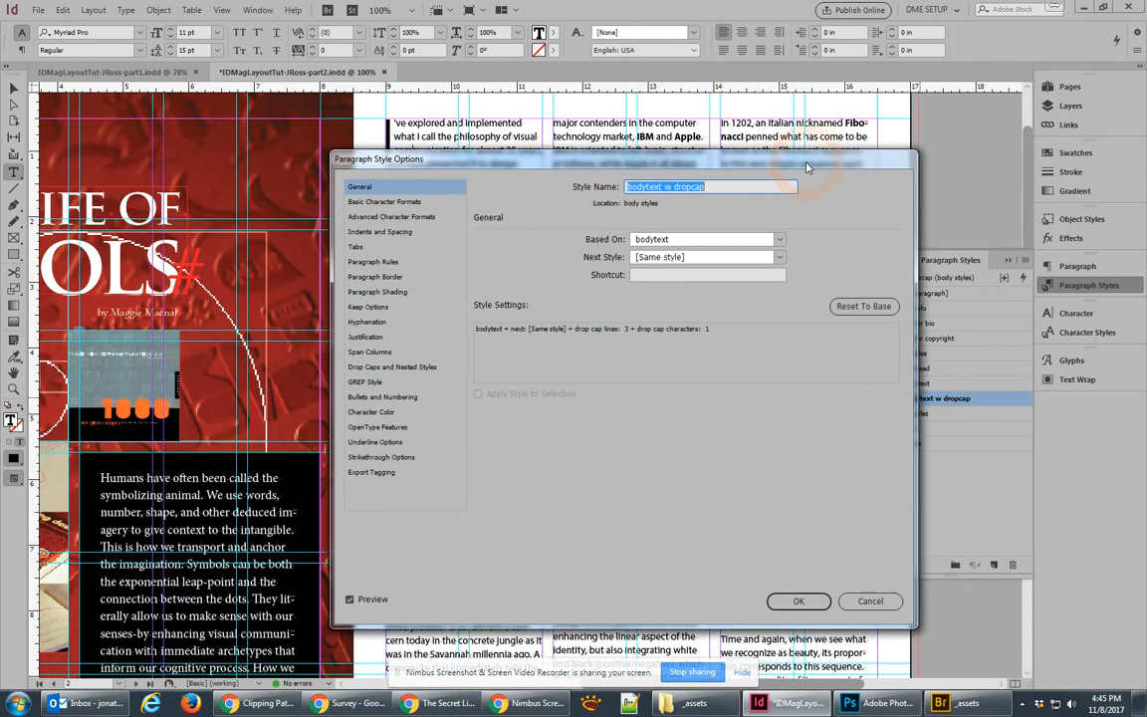
{"action": "left_click", "coordinate": [373, 367]}
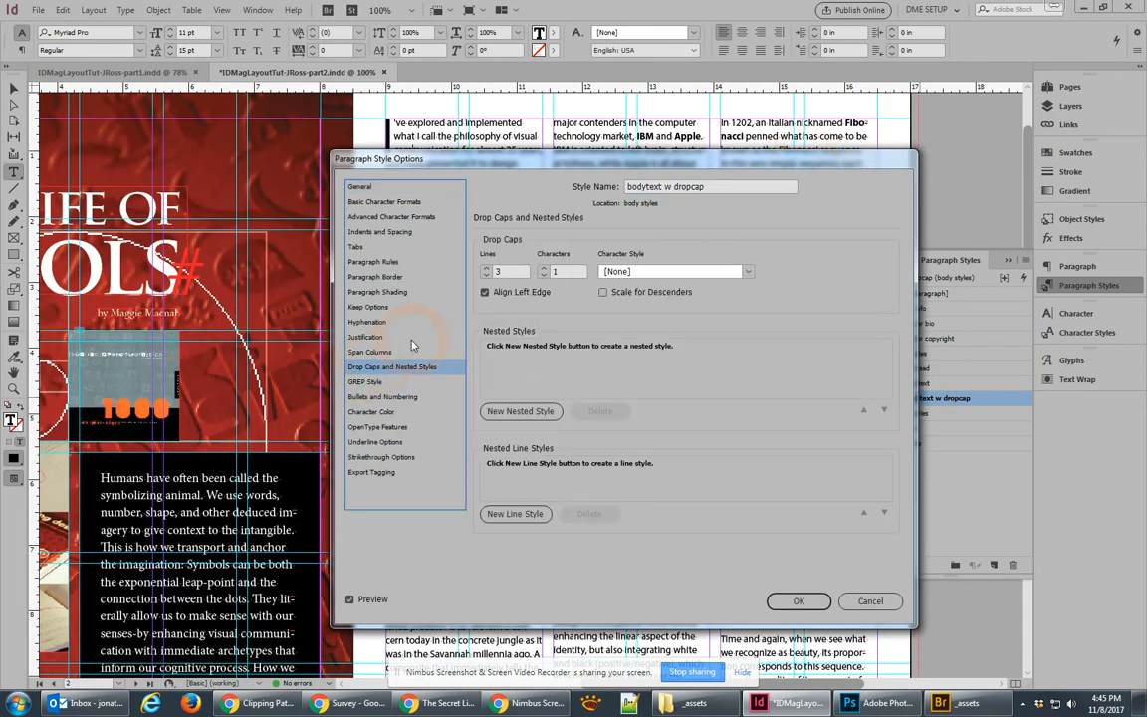
{"action": "left_click", "coordinate": [628, 271]}
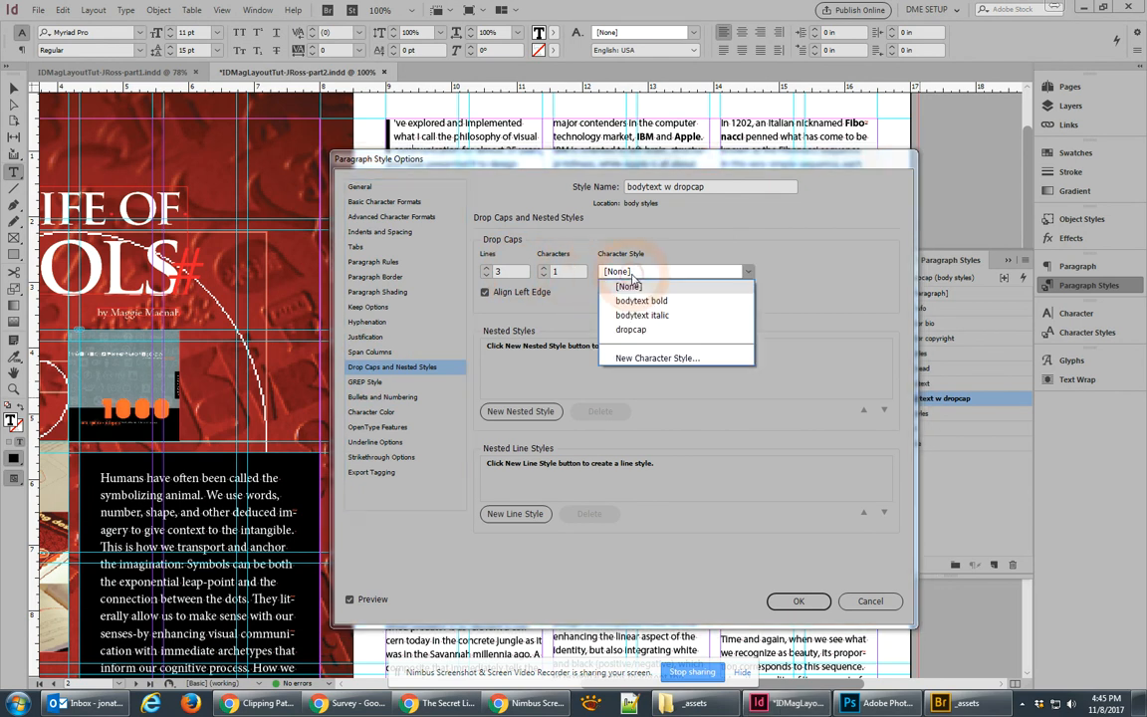
{"action": "left_click", "coordinate": [630, 329]}
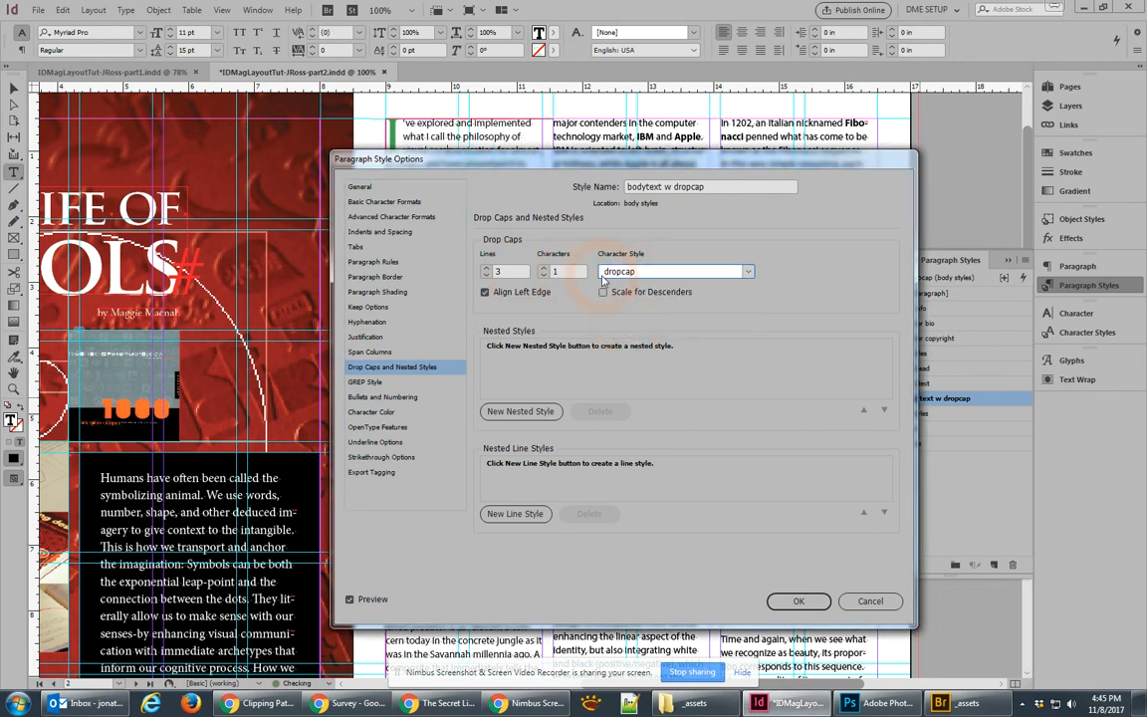
{"action": "left_click_drag", "start_coordinate": [502, 168], "coordinate": [530, 329]}
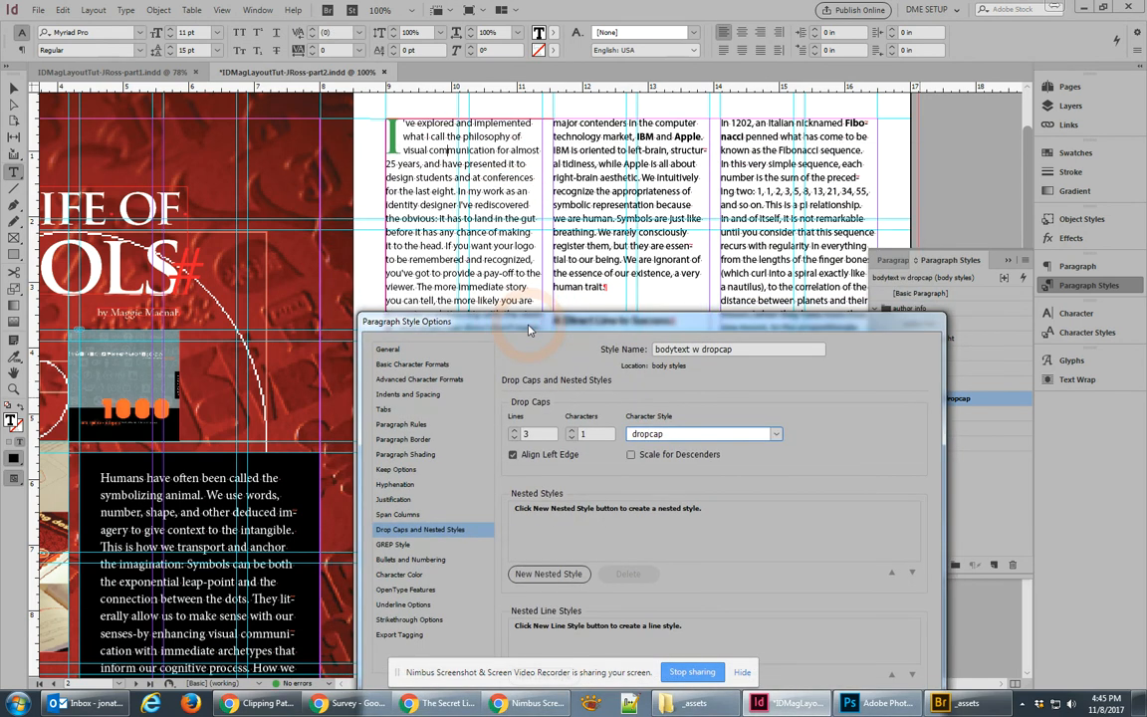
{"action": "left_click_drag", "start_coordinate": [529, 330], "coordinate": [413, 240]}
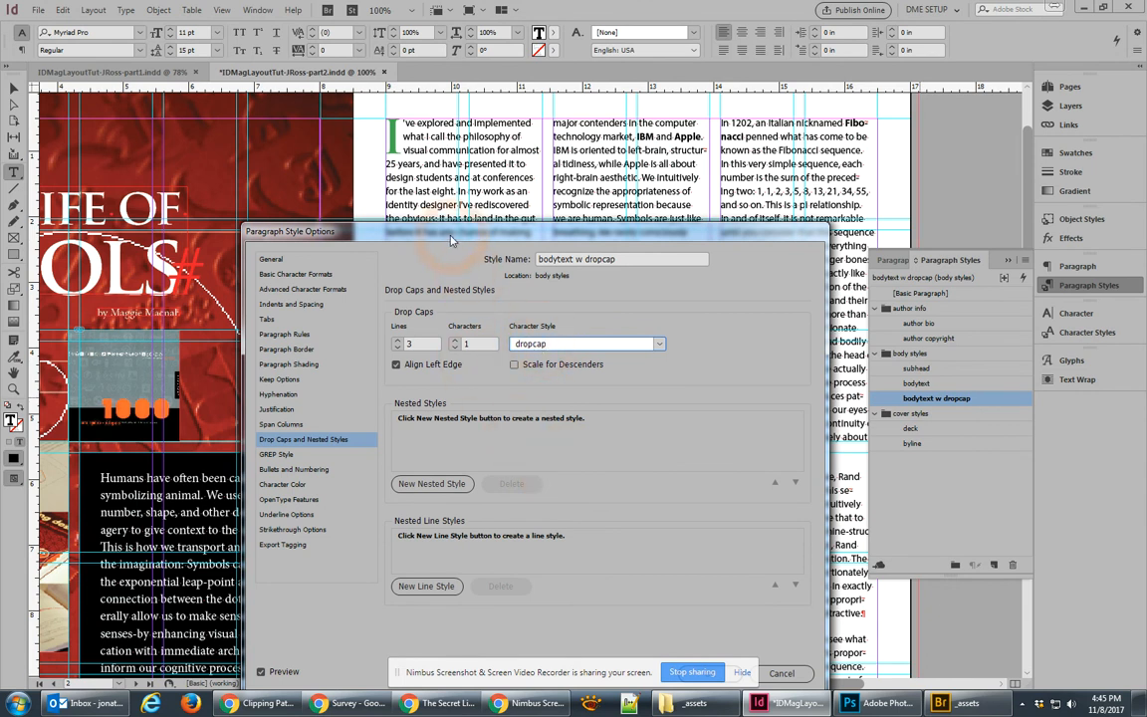
{"action": "left_click_drag", "start_coordinate": [570, 227], "coordinate": [549, 146]}
{"action": "left_click", "coordinate": [688, 592]}
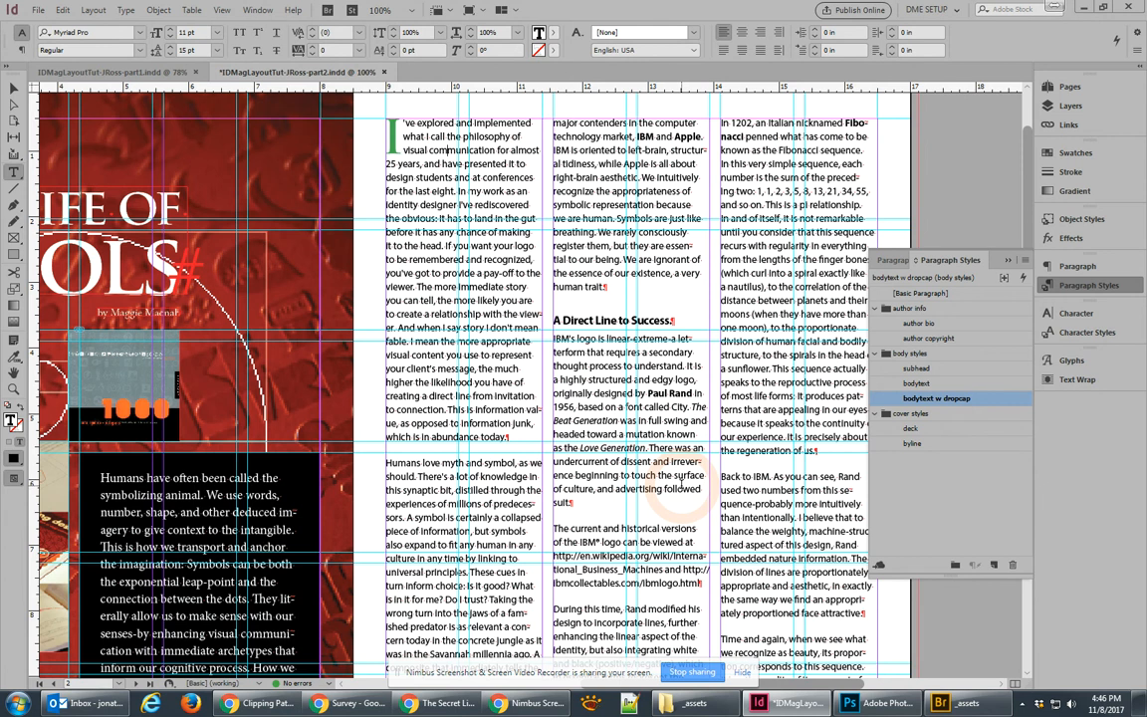
Step: Bring the page 3 text under 'The Apple of Our Eye' into view
{"action": "key", "text": "ctrl+minus"}
{"action": "key", "text": "ctrl+minus"}
{"action": "key", "text": "ctrl+minus"}
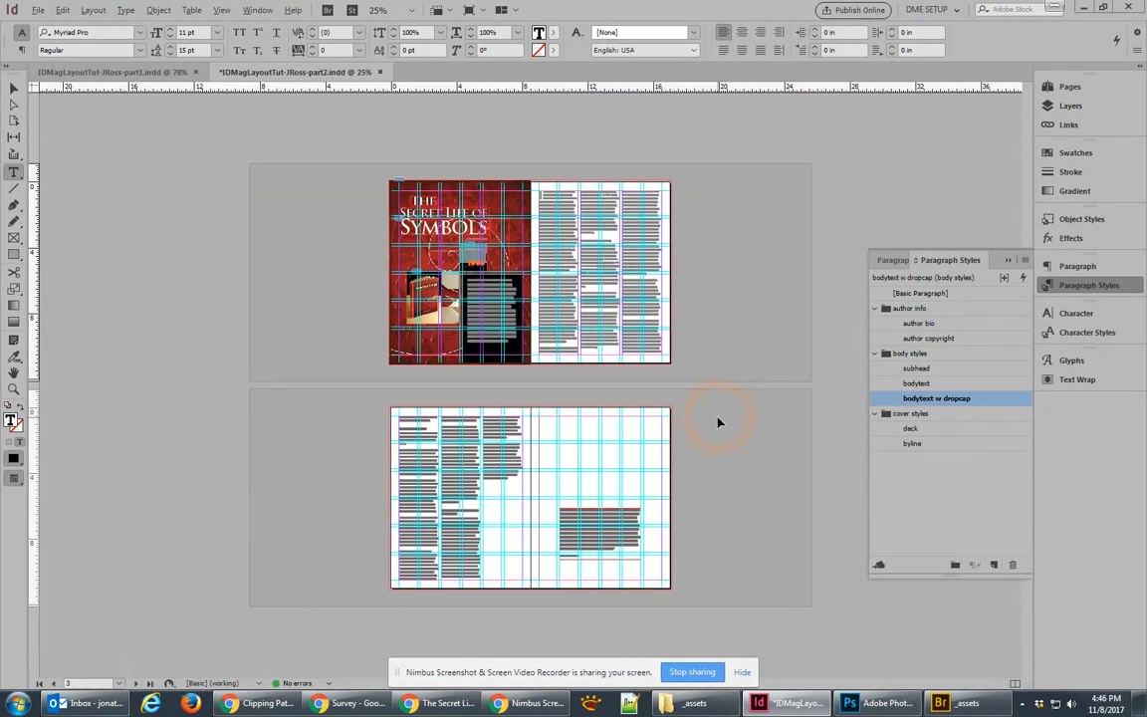
{"action": "key", "text": "ctrl+1"}
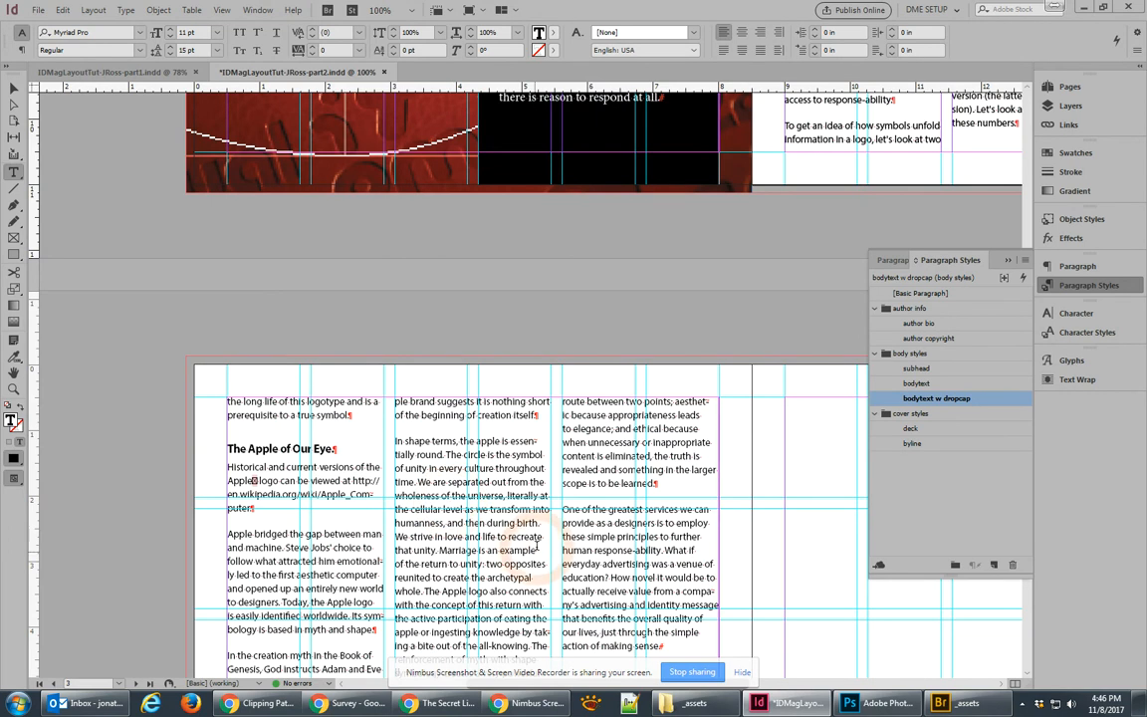
{"action": "key", "text": "ctrl+shift+a"}
{"action": "key", "text": "Page_Up"}
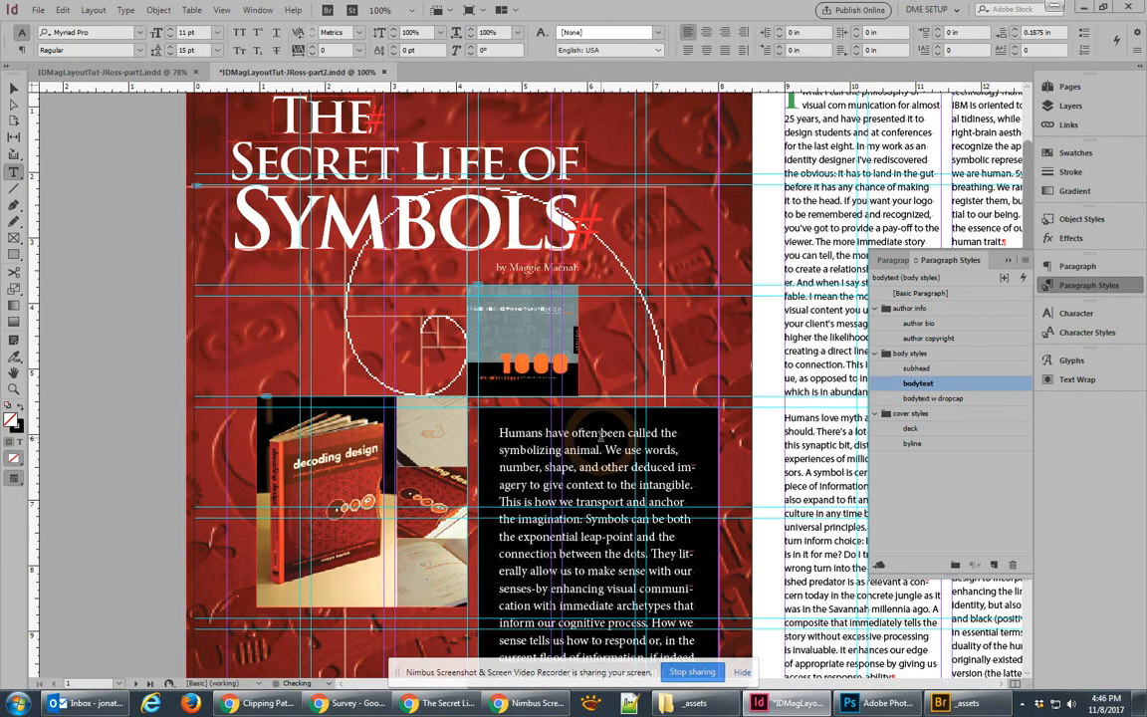
{"action": "left_click", "coordinate": [14, 87]}
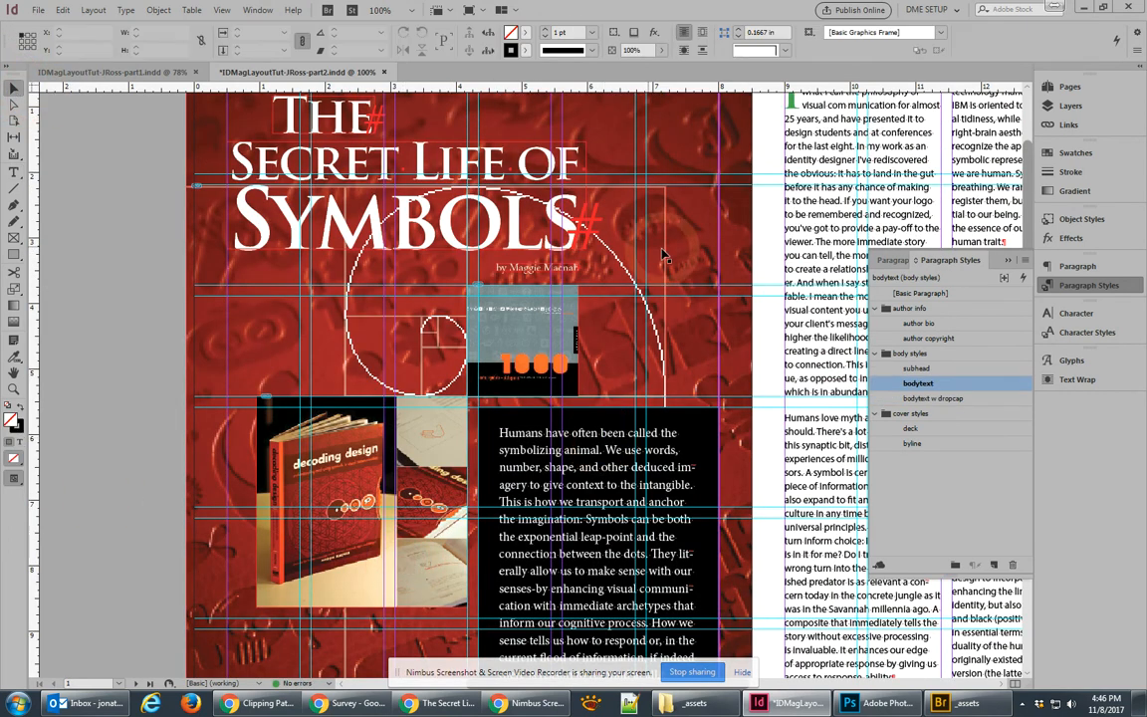
{"action": "left_click_drag", "start_coordinate": [778, 300], "coordinate": [319, 147]}
{"action": "left_click_drag", "start_coordinate": [594, 400], "coordinate": [730, 126]}
{"action": "left_click_drag", "start_coordinate": [674, 547], "coordinate": [832, 96]}
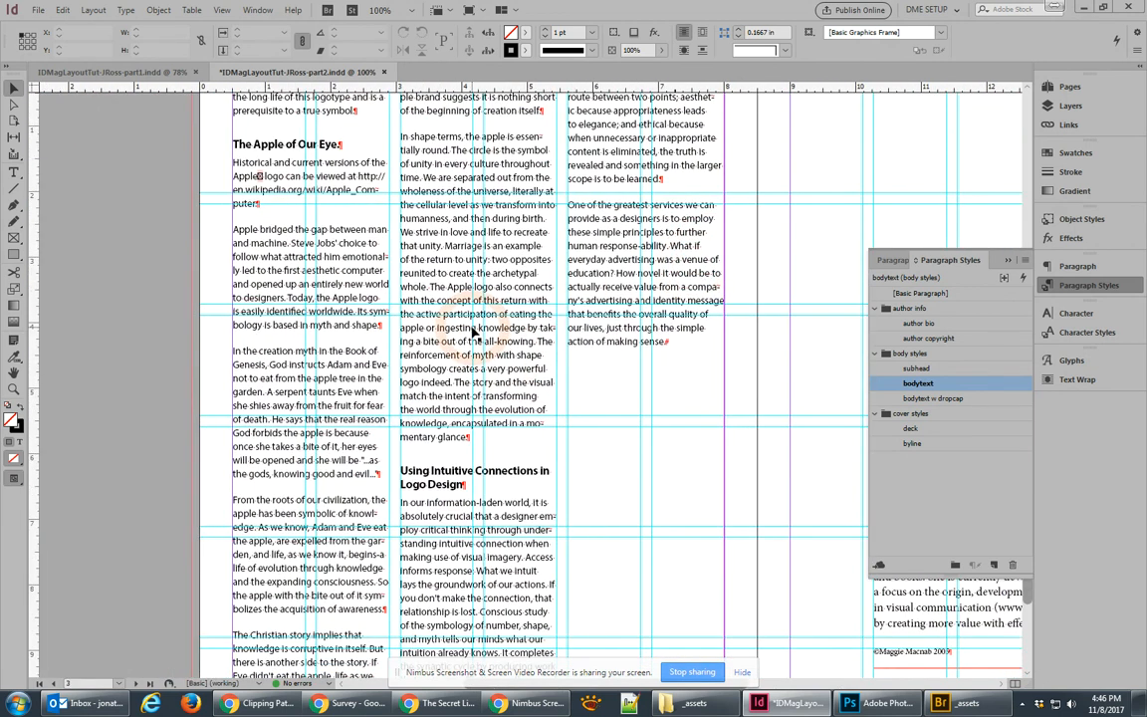
Step: Delete the stray character after 'Apple' and deselect the text
{"action": "double_click", "coordinate": [260, 175]}
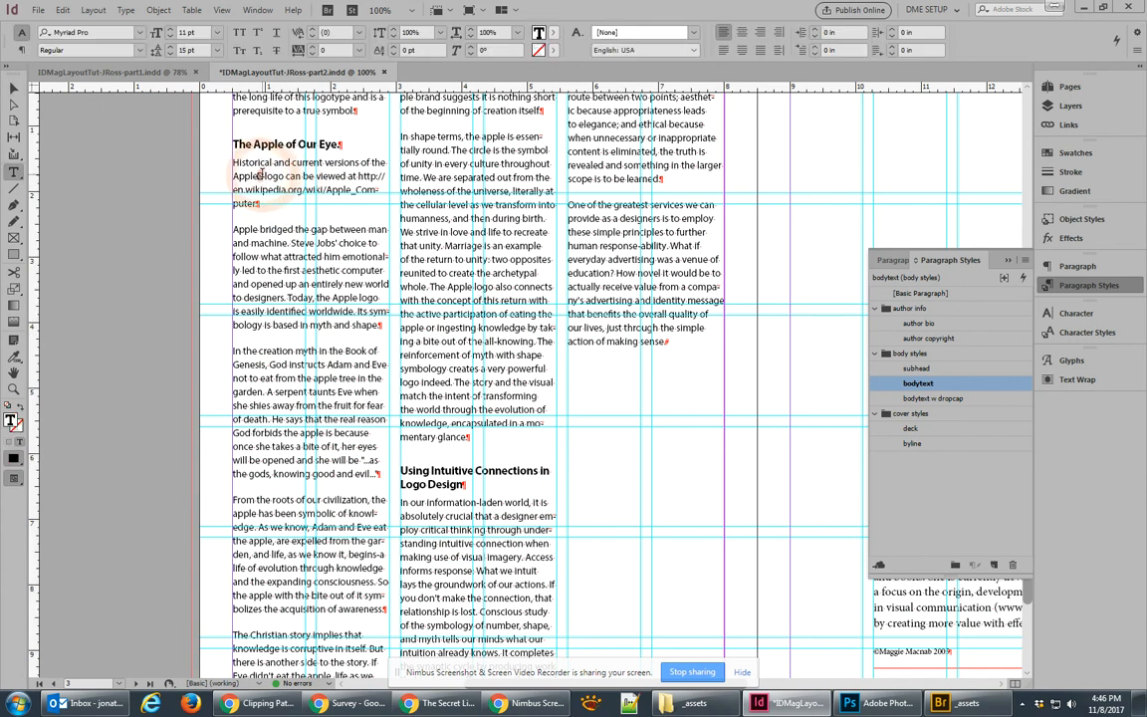
{"action": "key", "text": "BackSpace"}
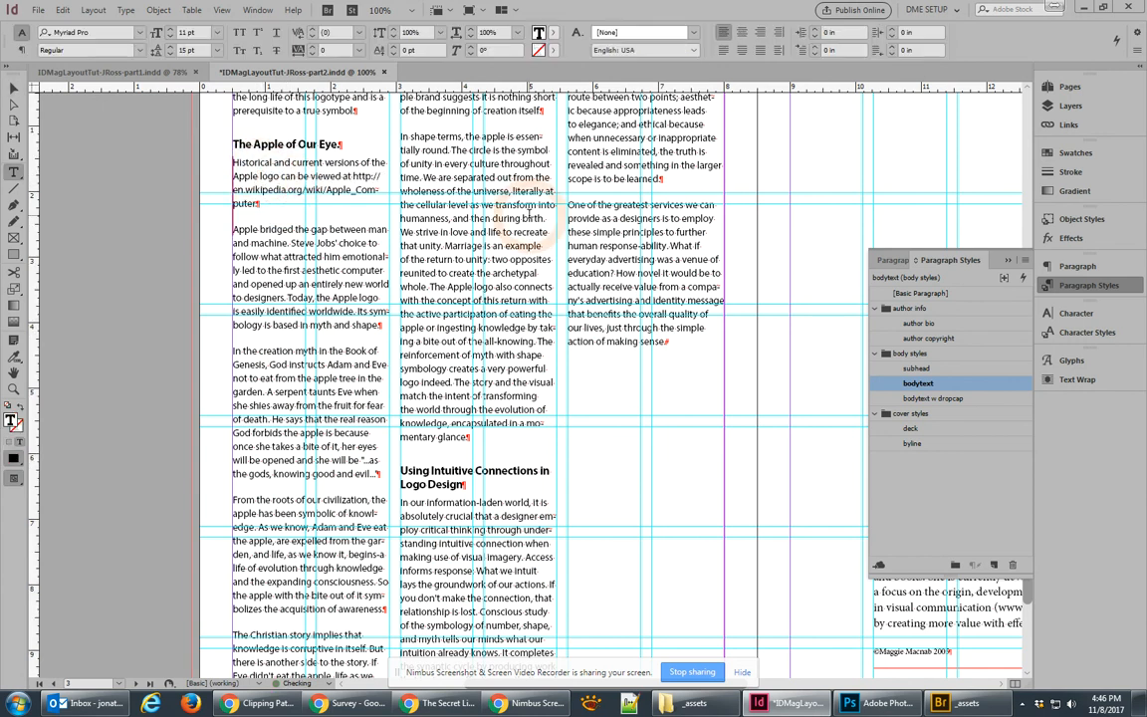
{"action": "left_click", "coordinate": [13, 89]}
{"action": "left_click", "coordinate": [150, 285]}
{"action": "left_click_drag", "start_coordinate": [617, 423], "coordinate": [637, 568]}
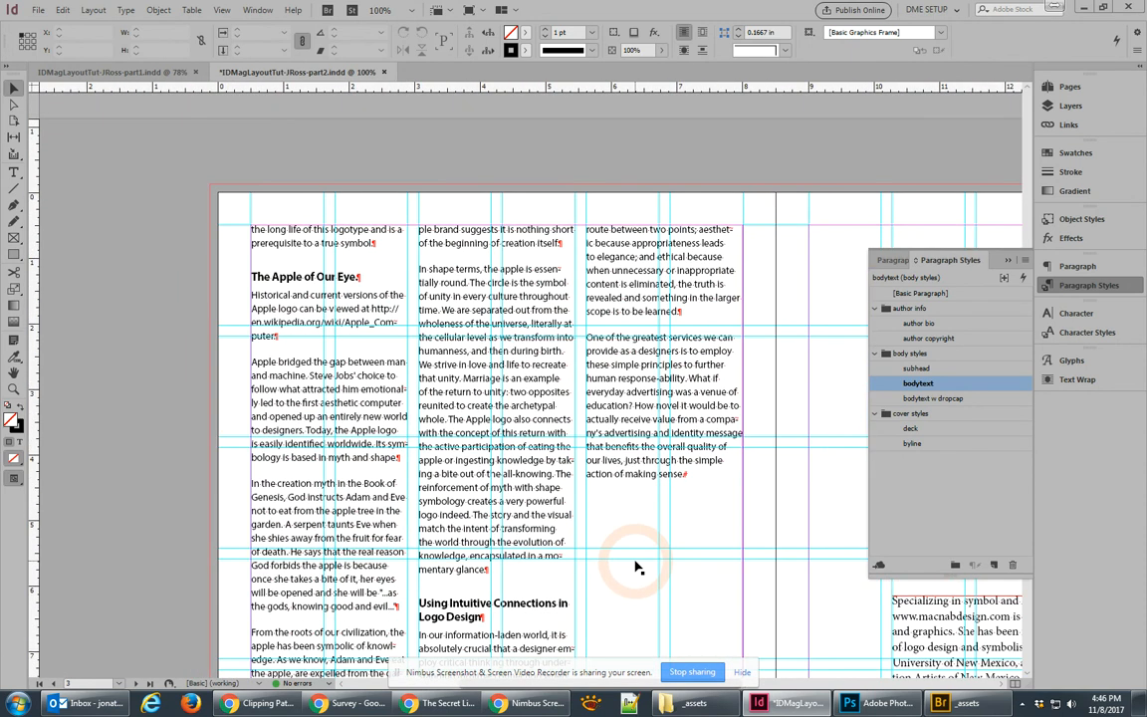
{"action": "left_click", "coordinate": [917, 385]}
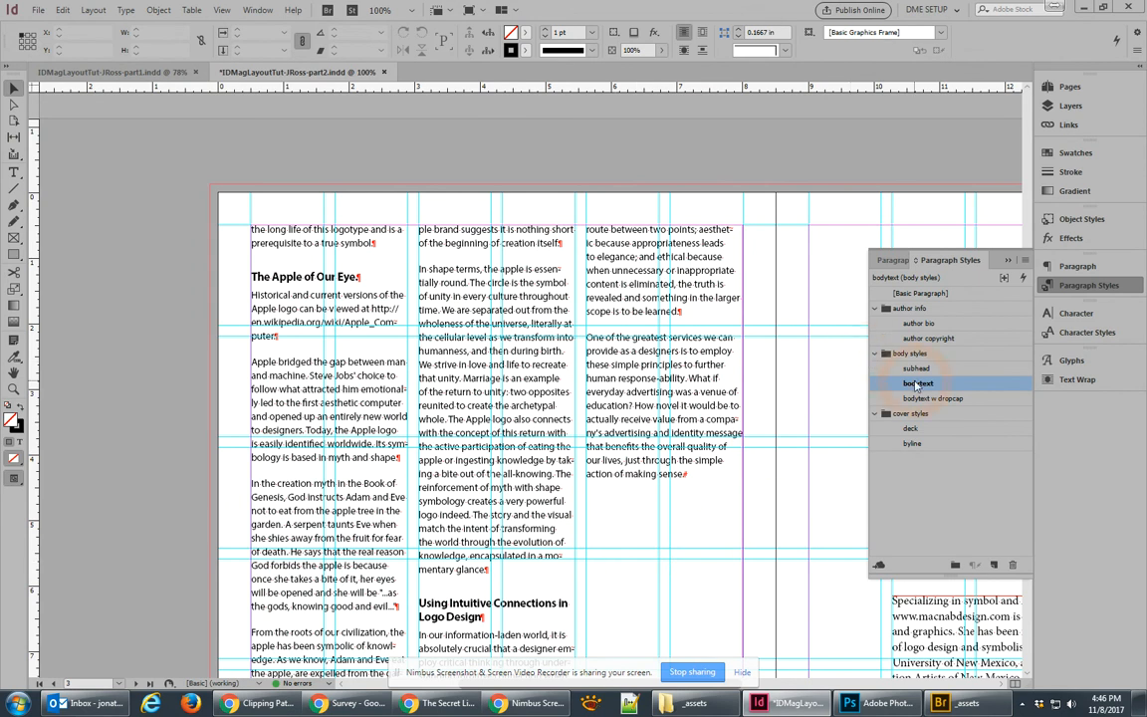